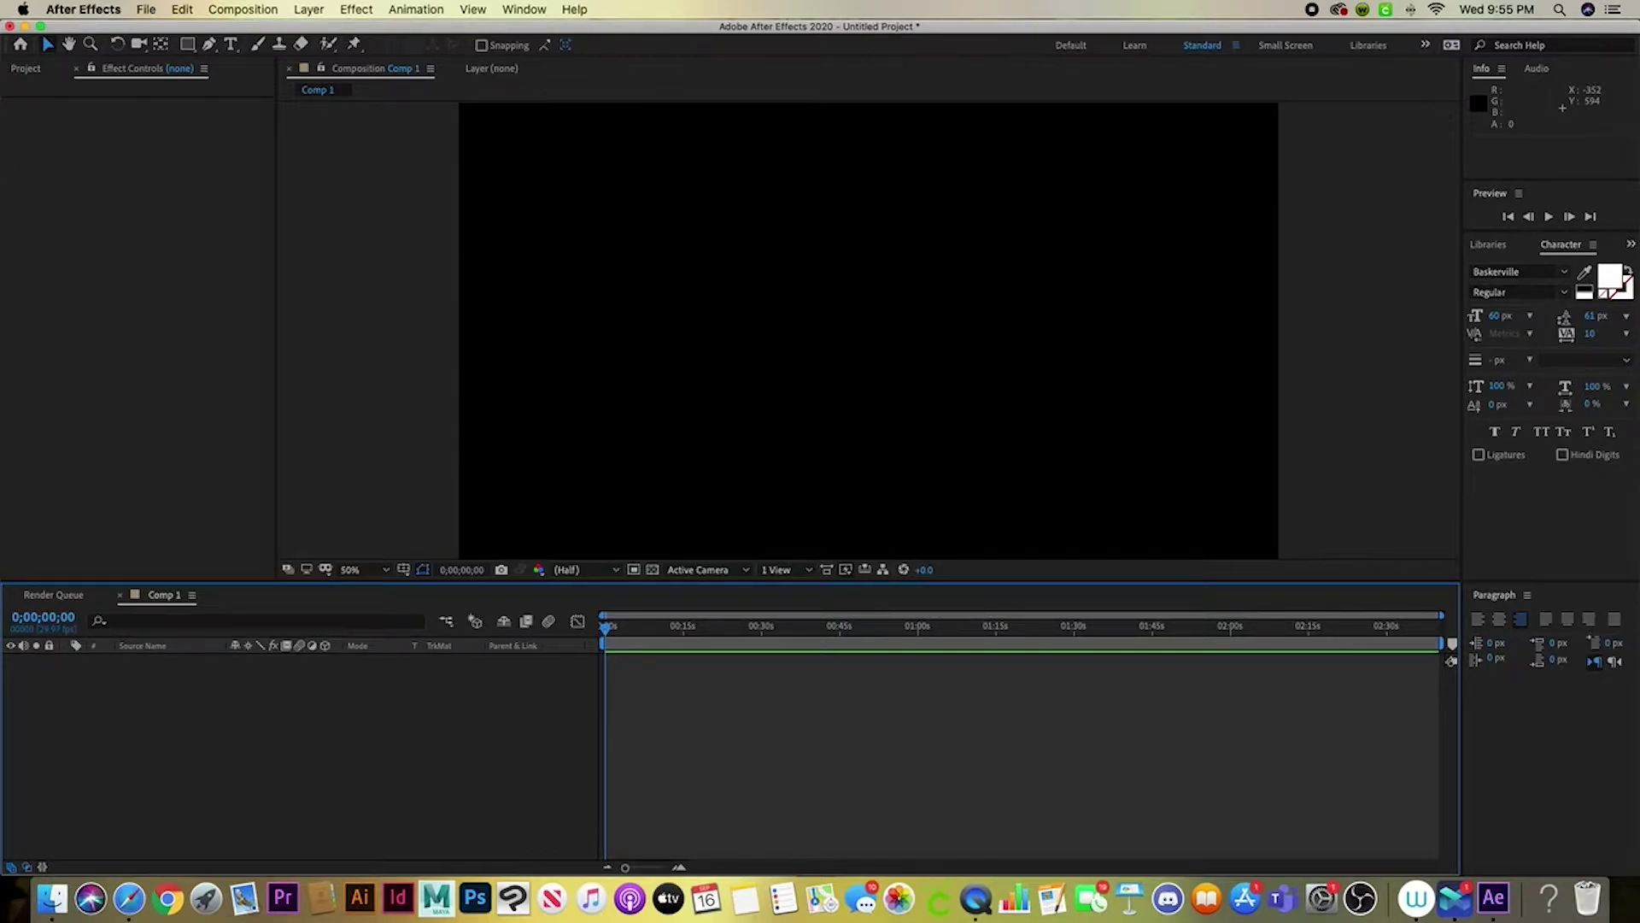
Switch to Finder and open the bg image folder inside Travelor story design
{"action": "key", "text": "super+Tab"}
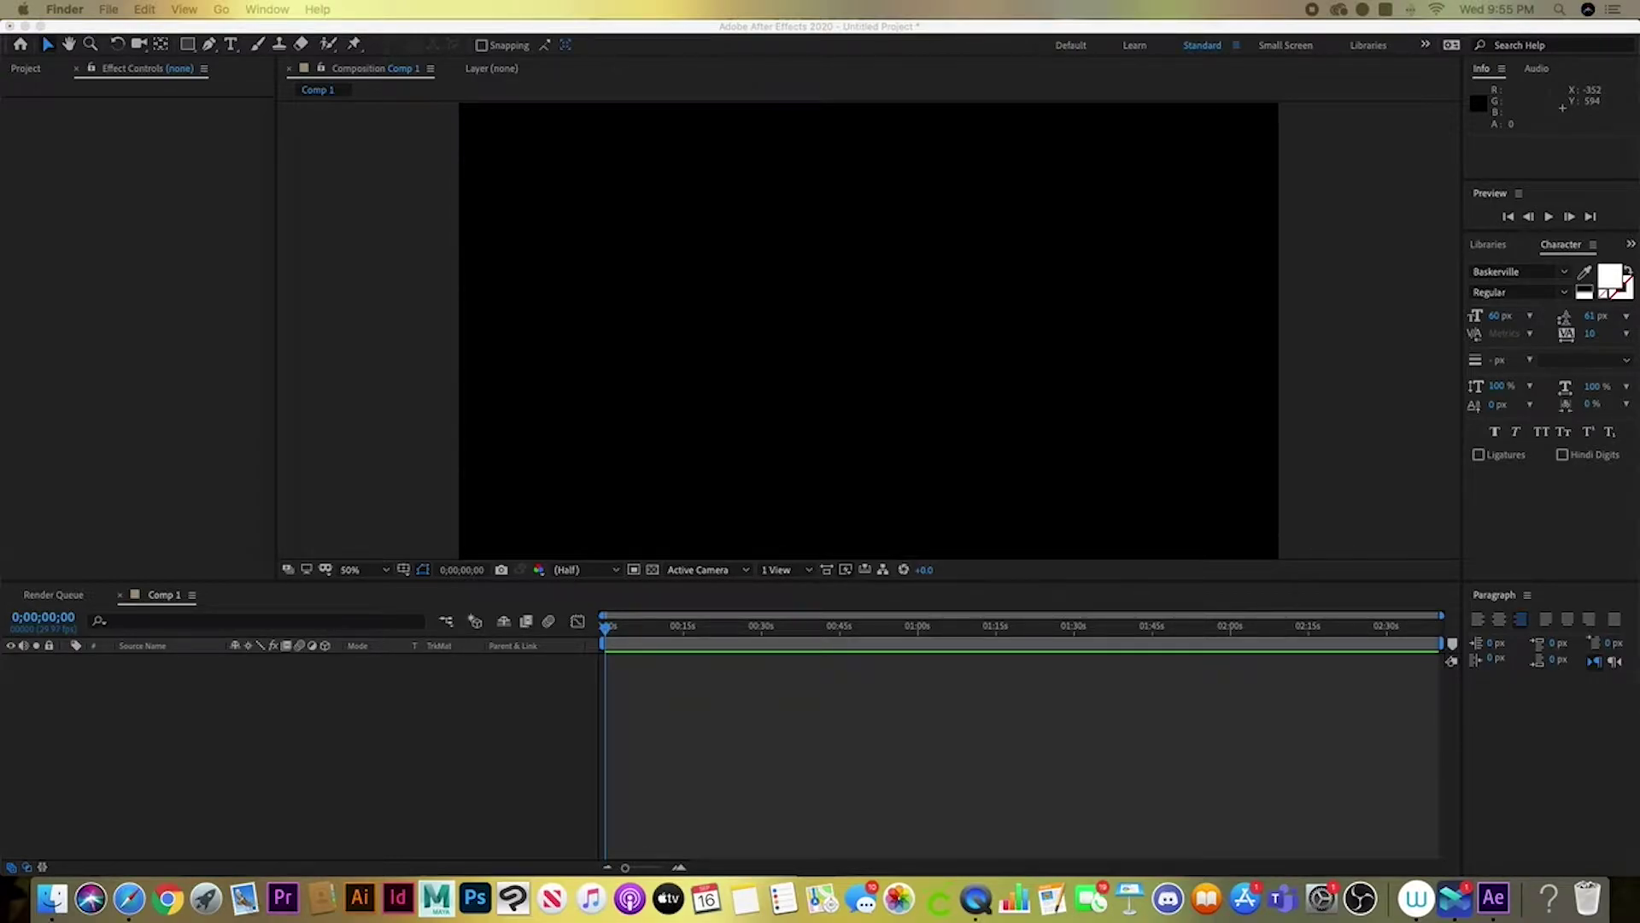
{"action": "left_click_drag", "start_coordinate": [0, 299], "coordinate": [773, 184]}
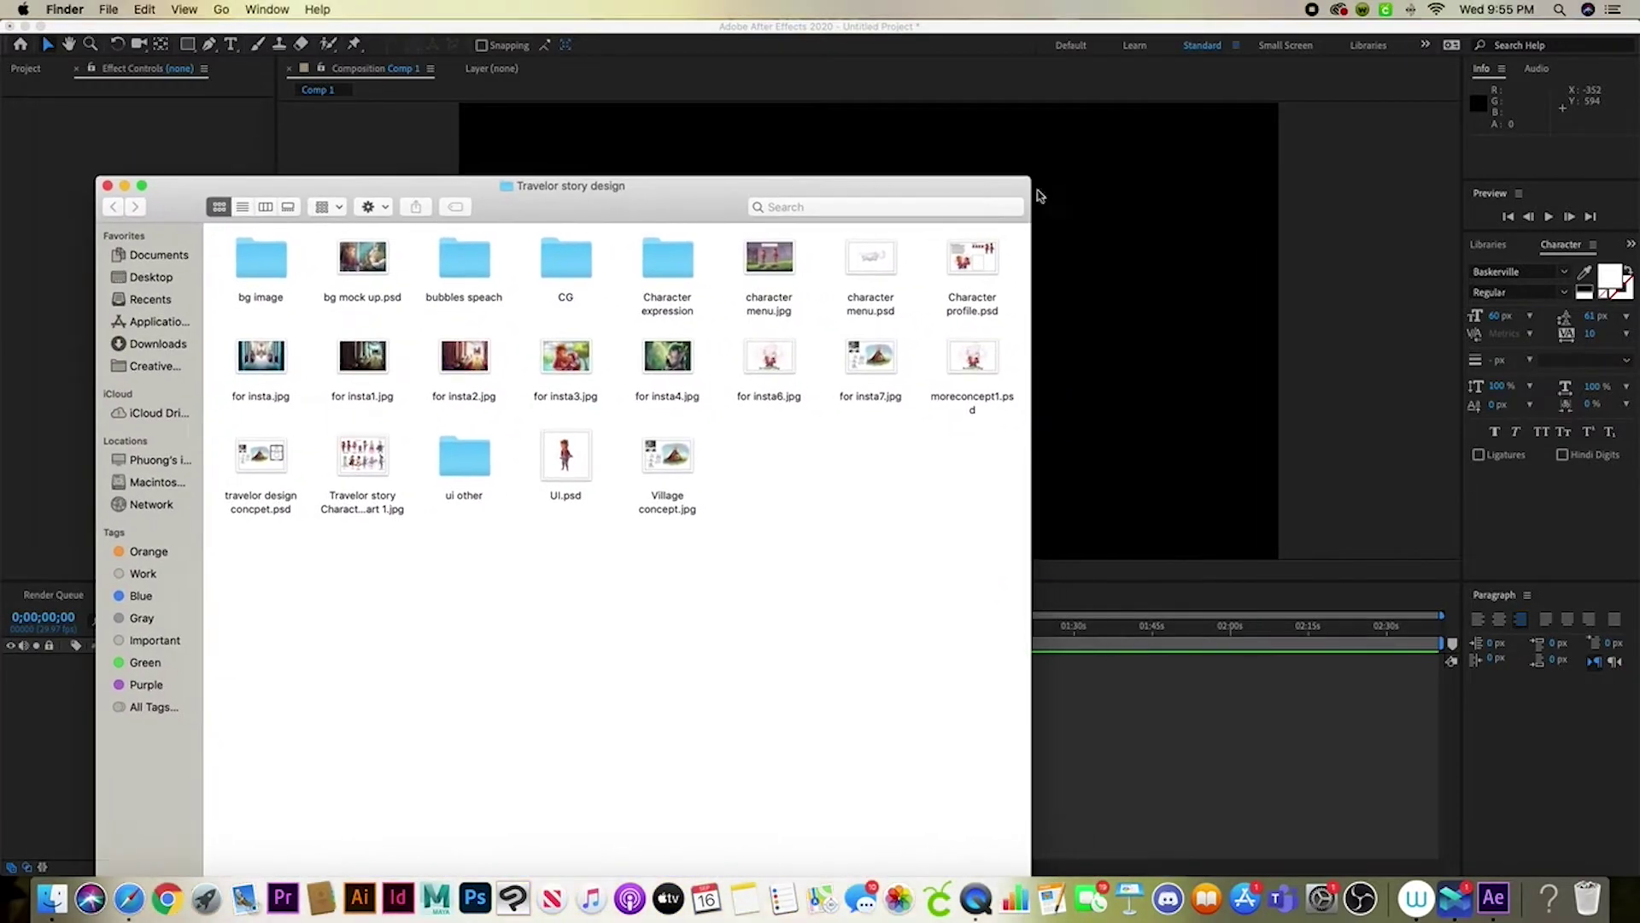
{"action": "left_click_drag", "start_coordinate": [1008, 184], "coordinate": [1005, 393]}
{"action": "left_click_drag", "start_coordinate": [880, 394], "coordinate": [956, 172]}
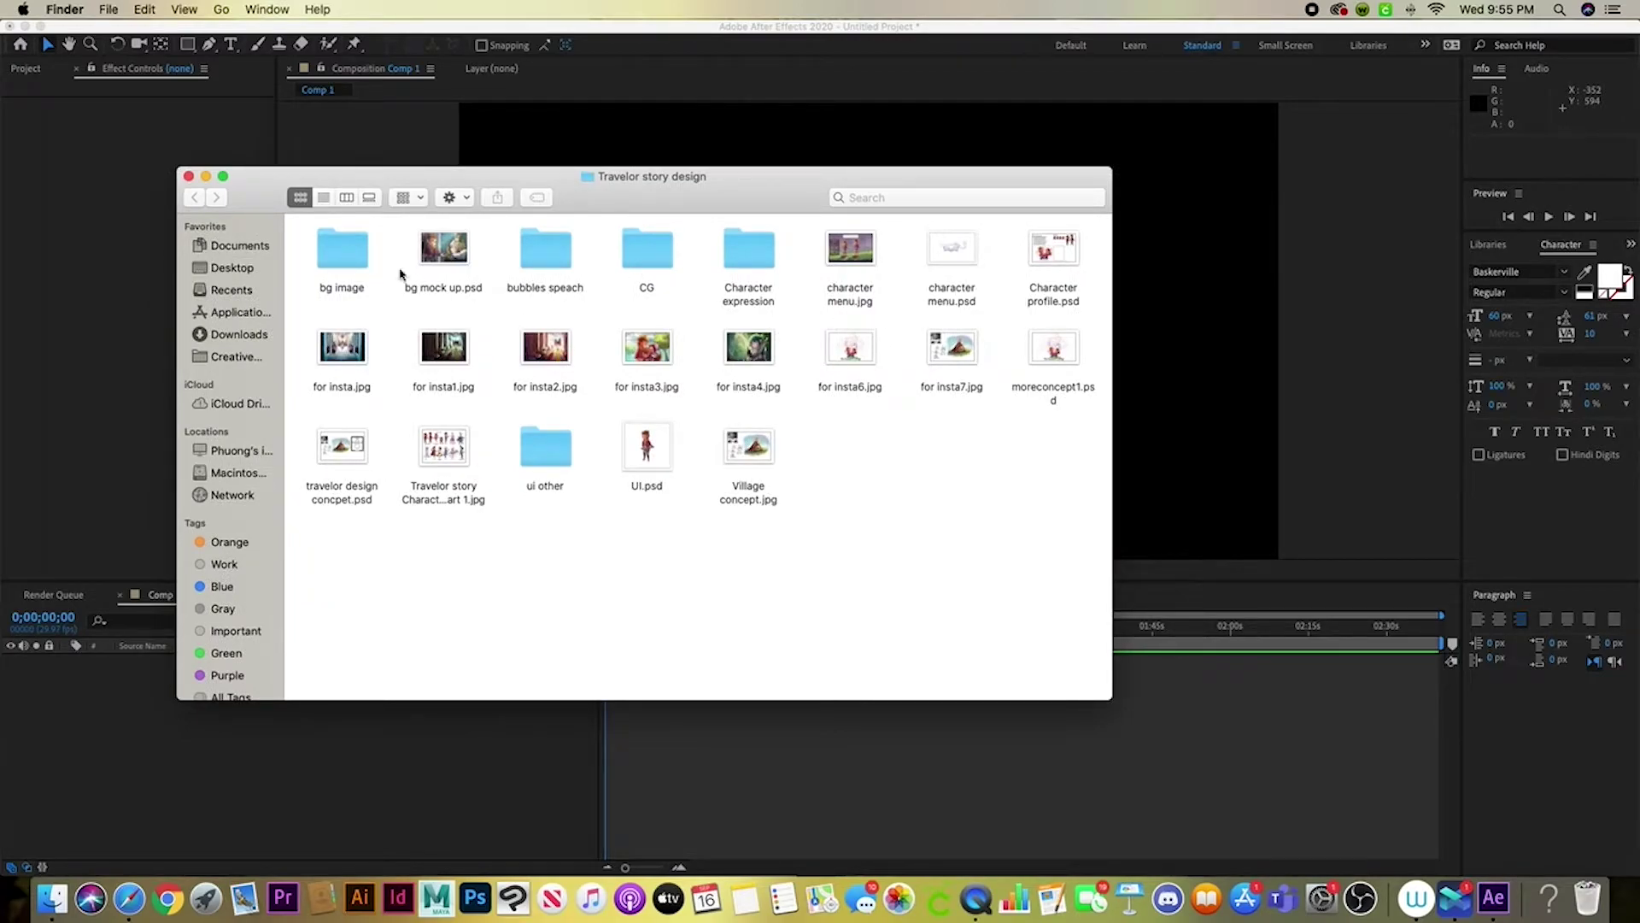
{"action": "left_click", "coordinate": [353, 263]}
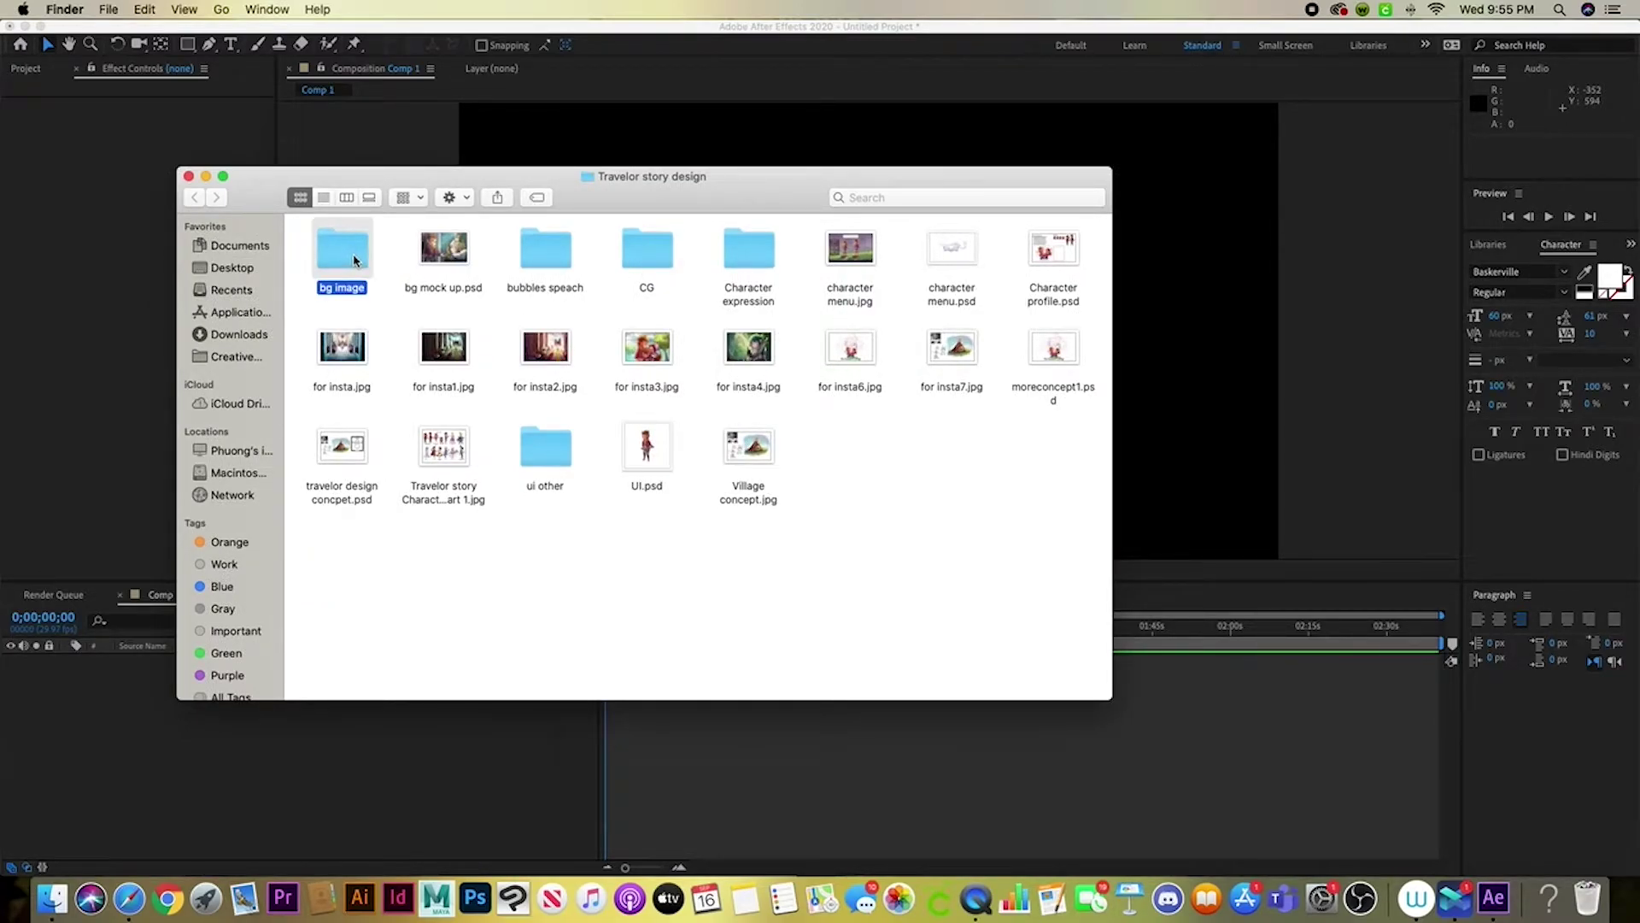
{"action": "double_click", "coordinate": [359, 260]}
{"action": "left_click", "coordinate": [356, 255]}
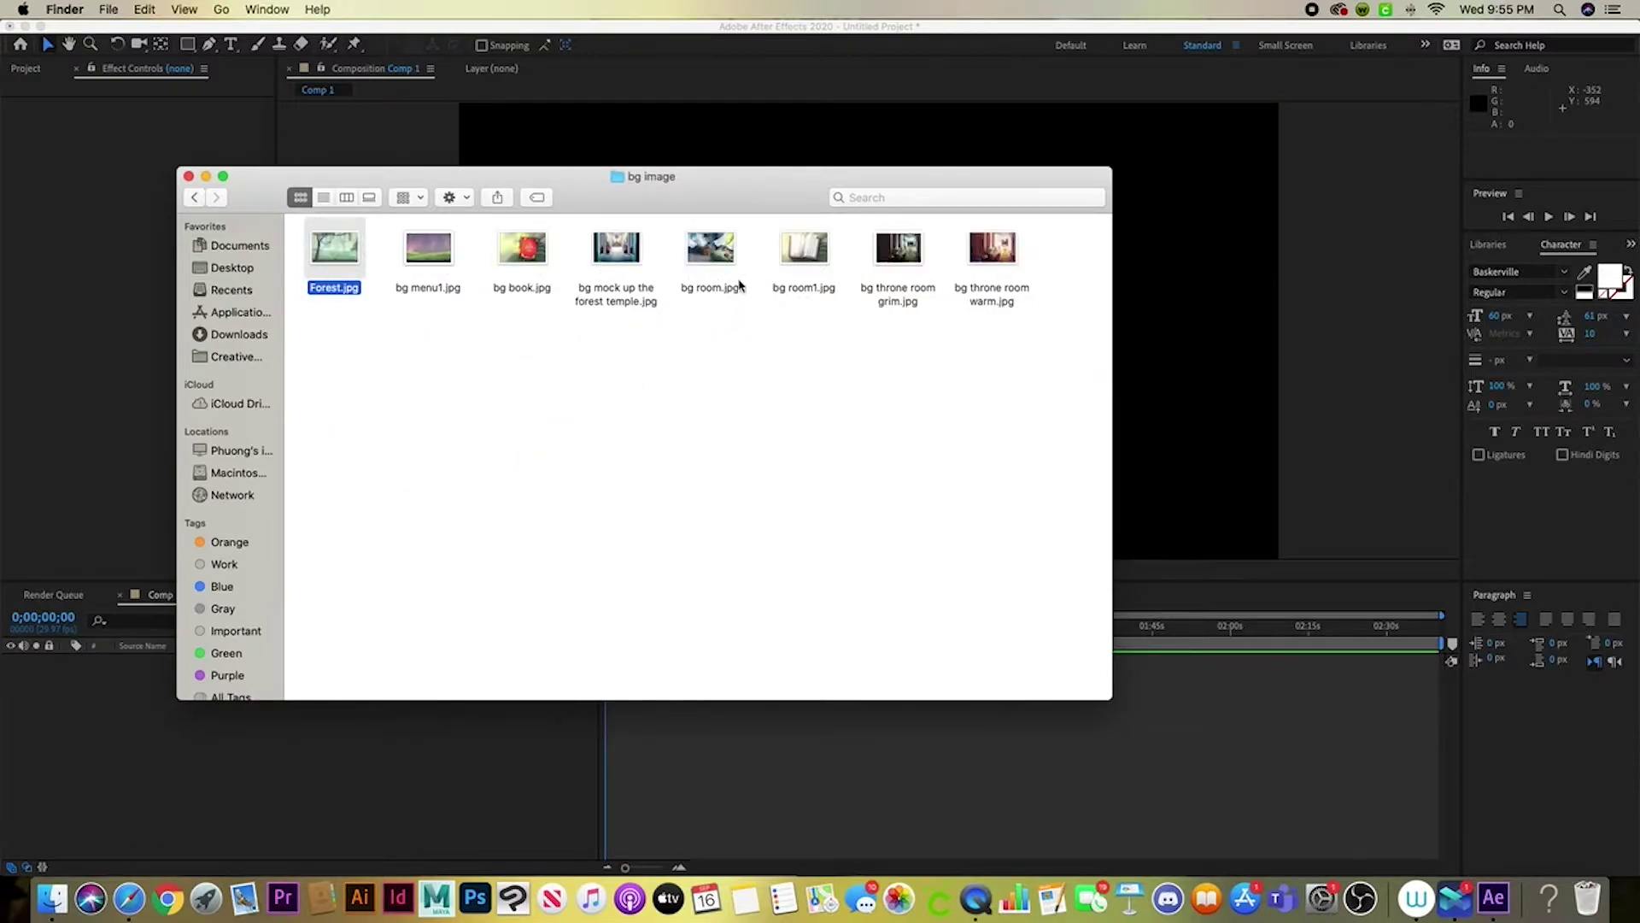
{"action": "left_click", "coordinate": [877, 386]}
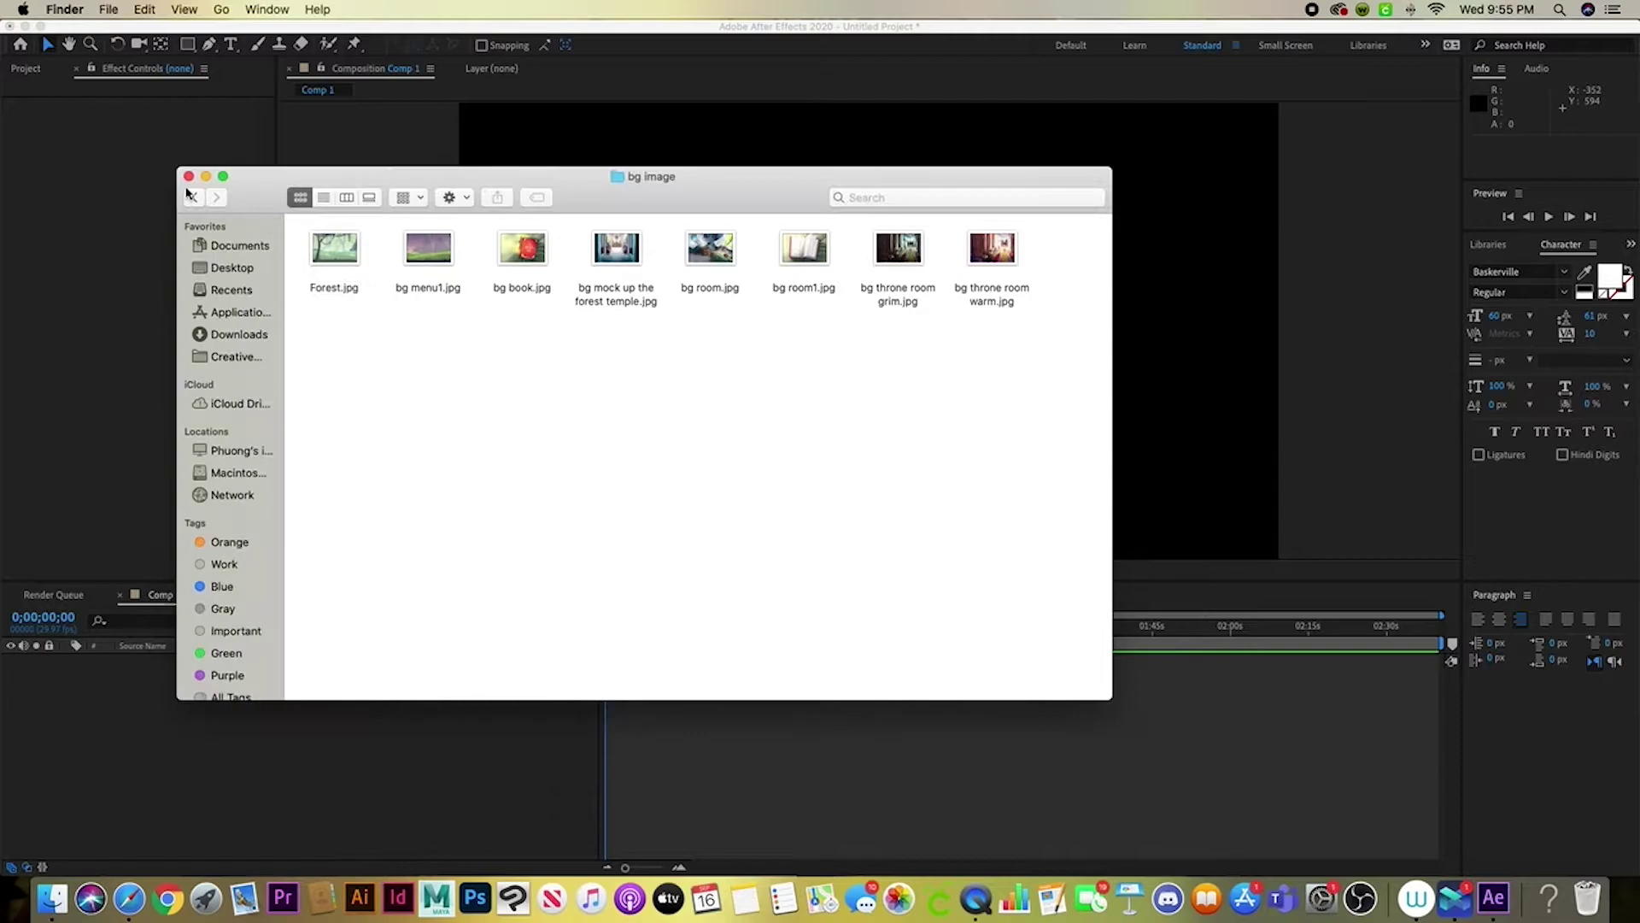
{"action": "right_click", "coordinate": [1496, 899]}
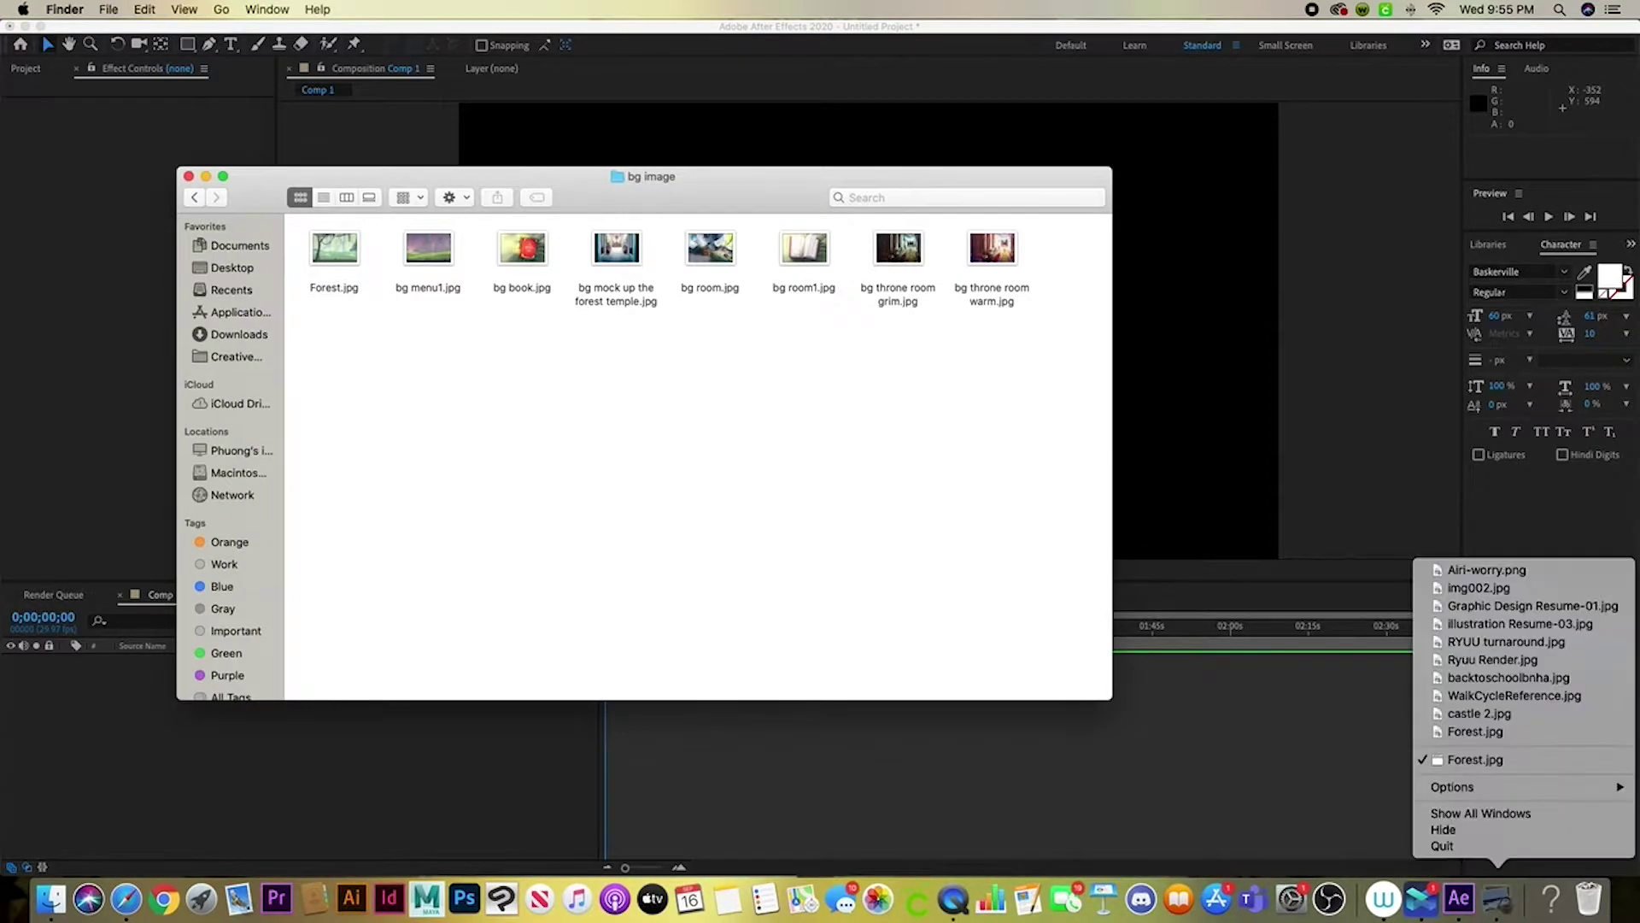
{"action": "left_click", "coordinate": [1473, 758]}
{"action": "left_click", "coordinate": [1555, 899]}
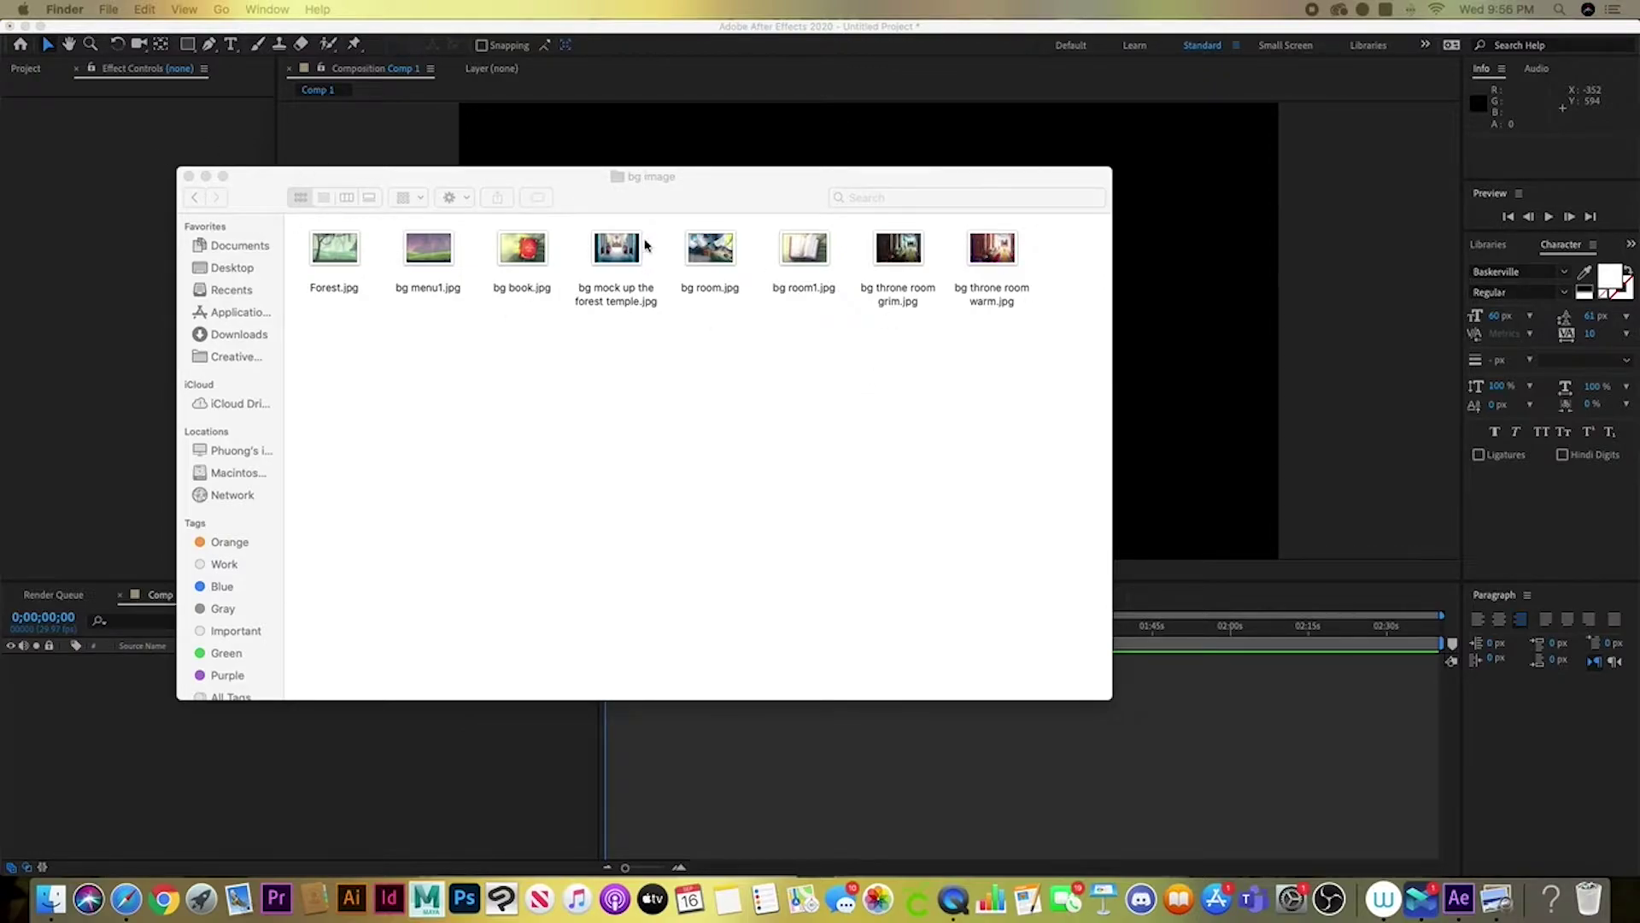
Look through the Character expression, ui other and bubbles speach folders of the Travelor story design project
{"action": "left_click", "coordinate": [195, 198]}
{"action": "double_click", "coordinate": [749, 248]}
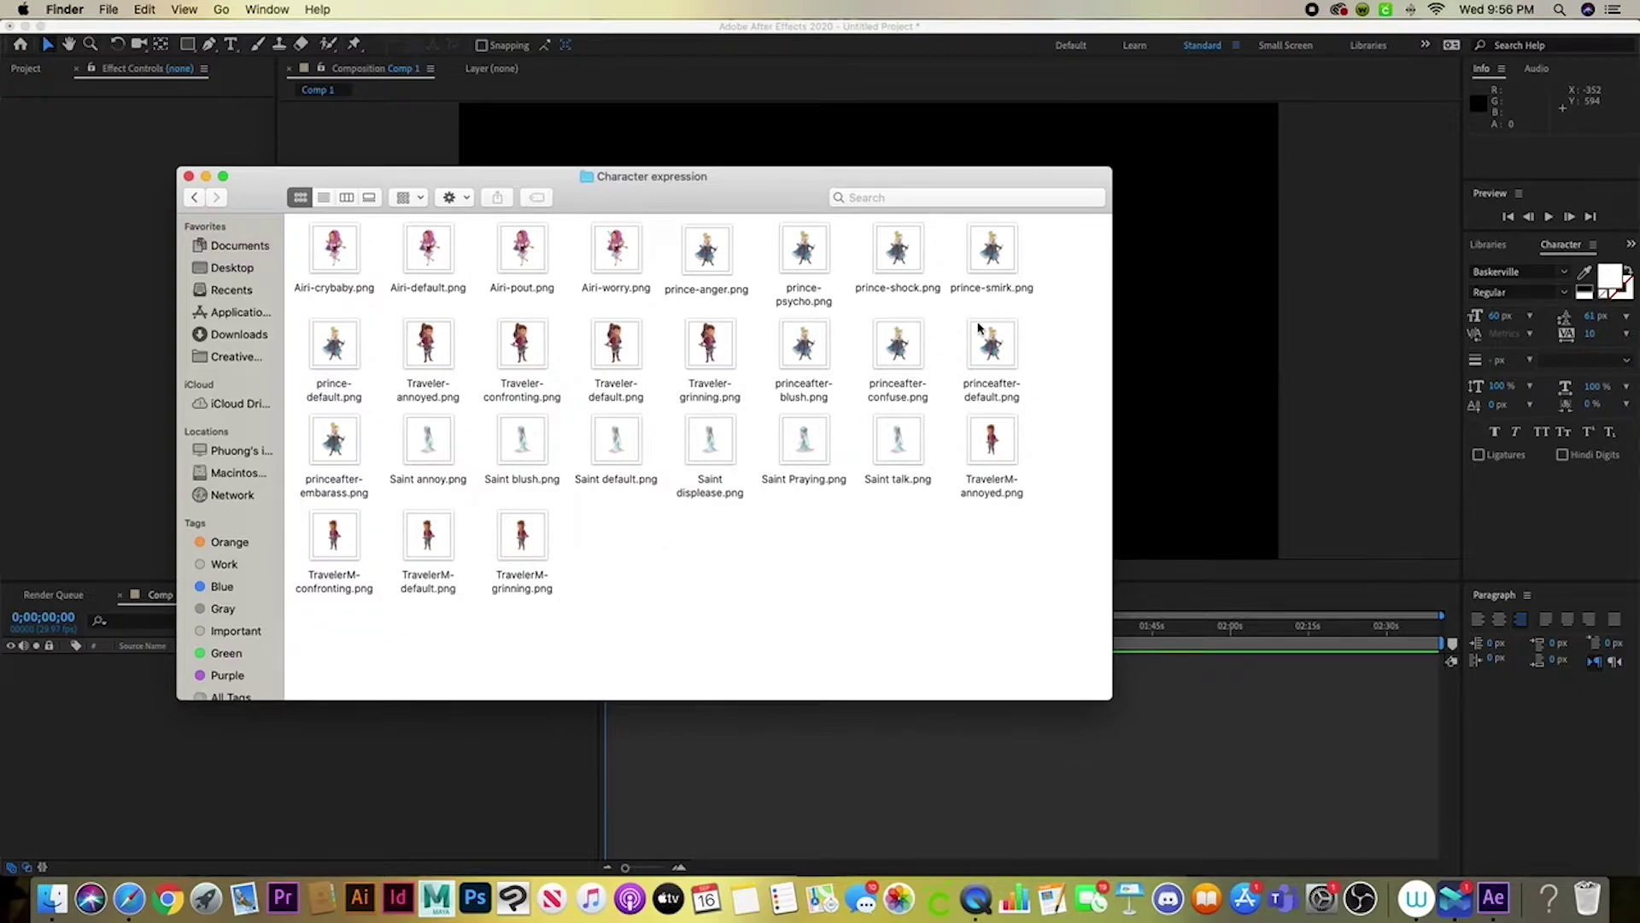
{"action": "left_click", "coordinate": [195, 198]}
{"action": "double_click", "coordinate": [342, 250]}
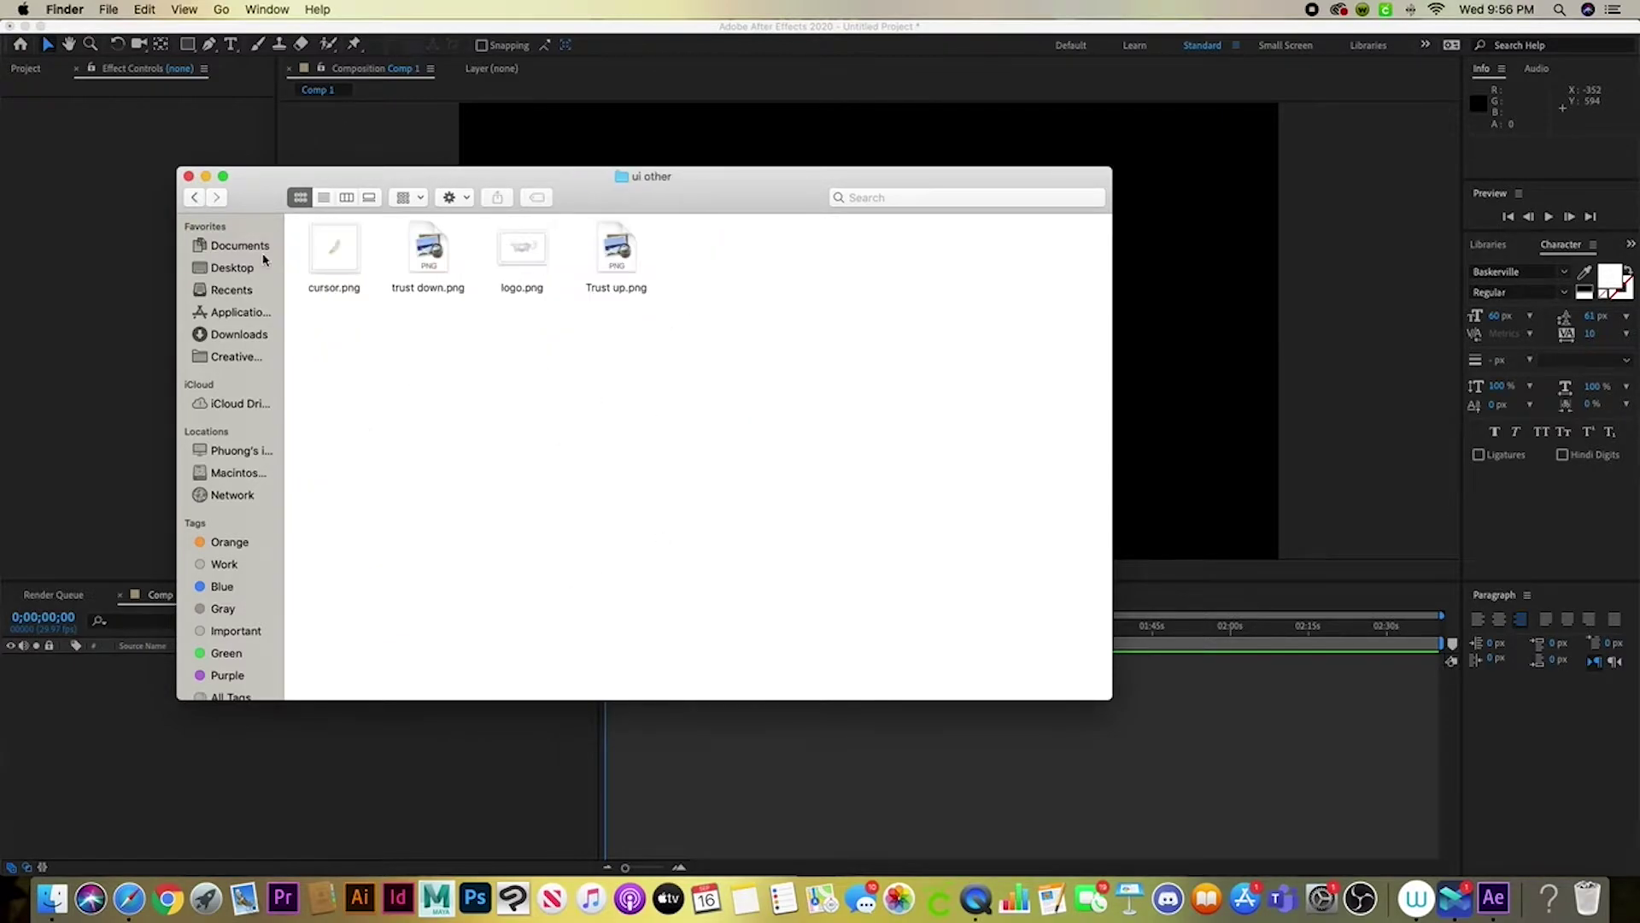
{"action": "left_click", "coordinate": [196, 199]}
{"action": "double_click", "coordinate": [504, 249]}
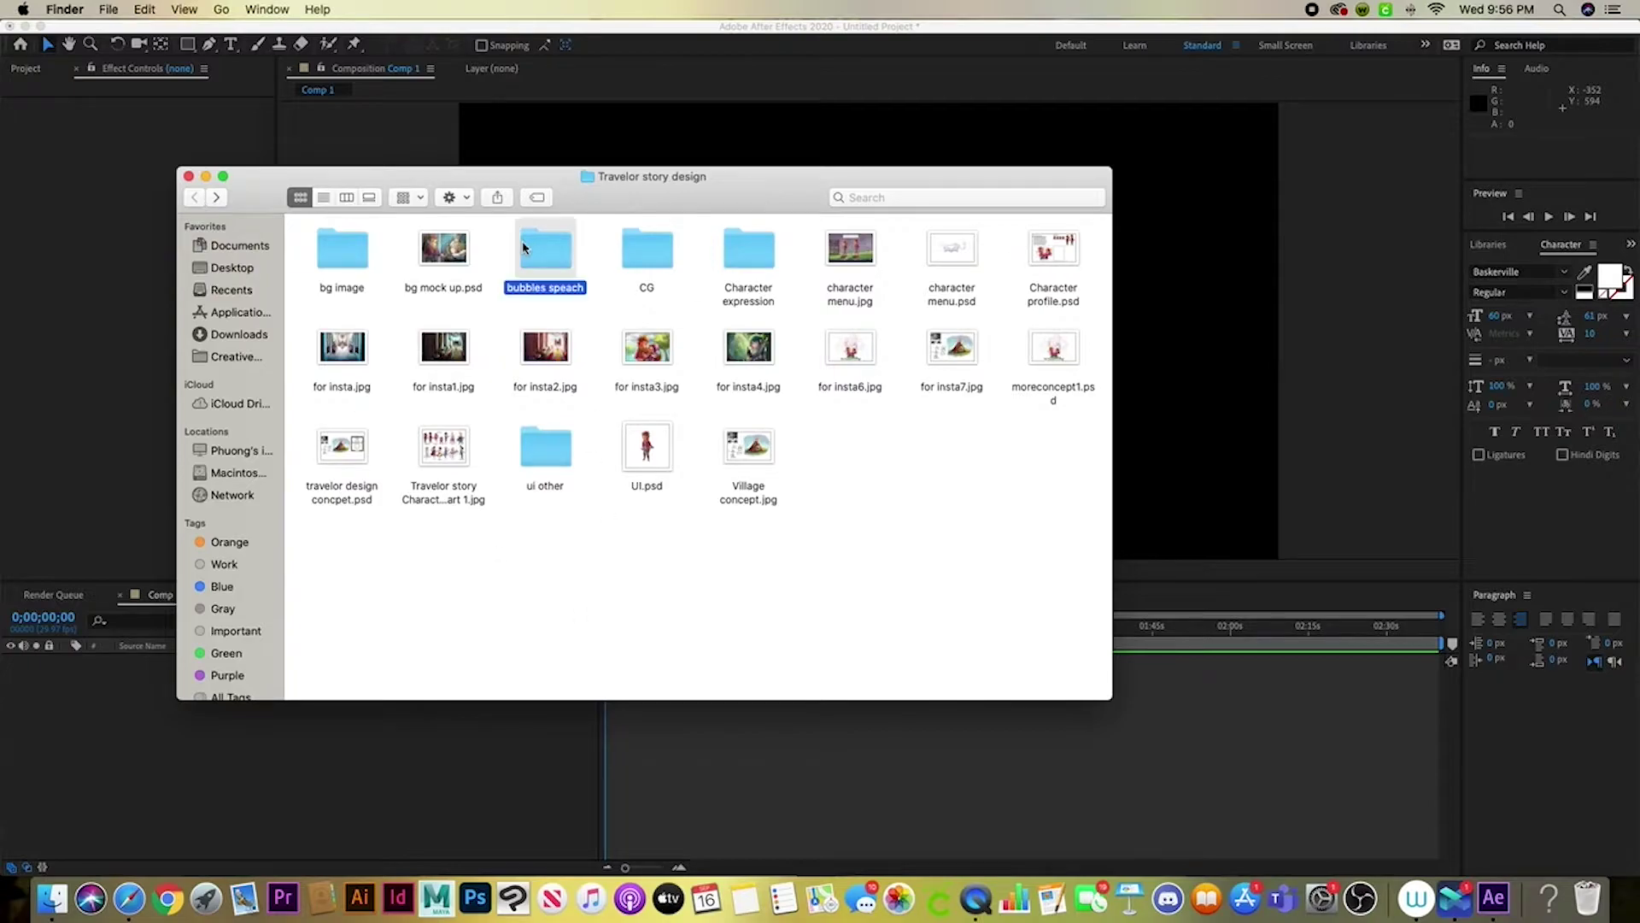
{"action": "left_click", "coordinate": [191, 199]}
Add bg mock up the forest temple.jpg from the bg image folder to Comp 1 as a layer
{"action": "double_click", "coordinate": [356, 265]}
{"action": "left_click_drag", "start_coordinate": [966, 182], "coordinate": [0, 359]}
{"action": "left_click_drag", "start_coordinate": [0, 444], "coordinate": [1278, 239]}
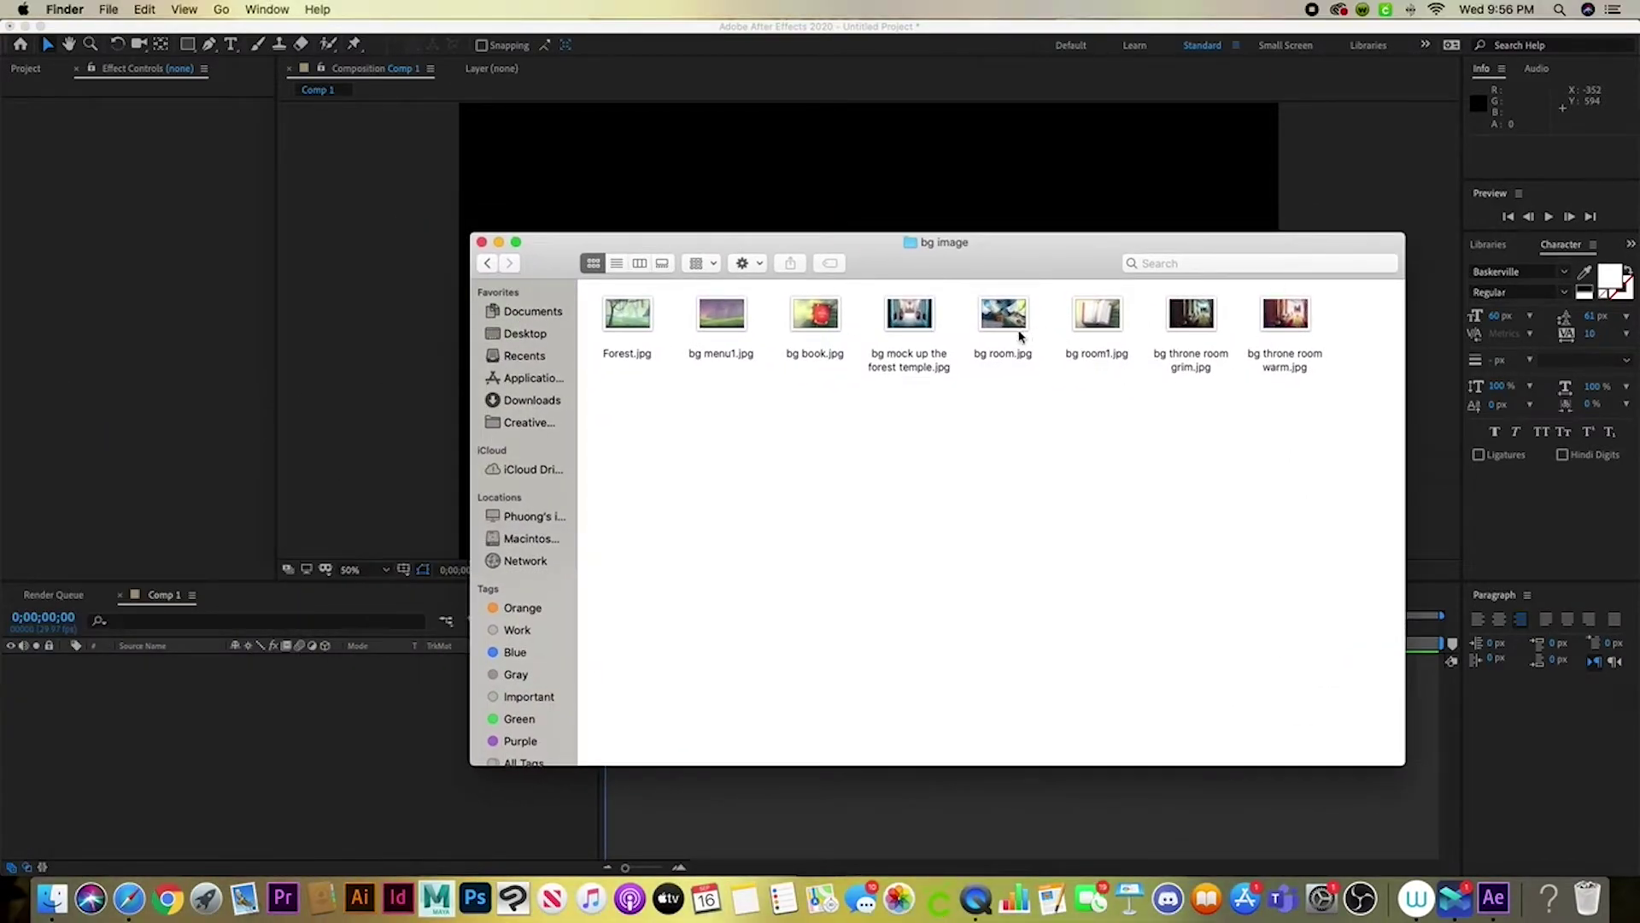
{"action": "left_click", "coordinate": [913, 319]}
{"action": "left_click_drag", "start_coordinate": [549, 557], "coordinate": [326, 703]}
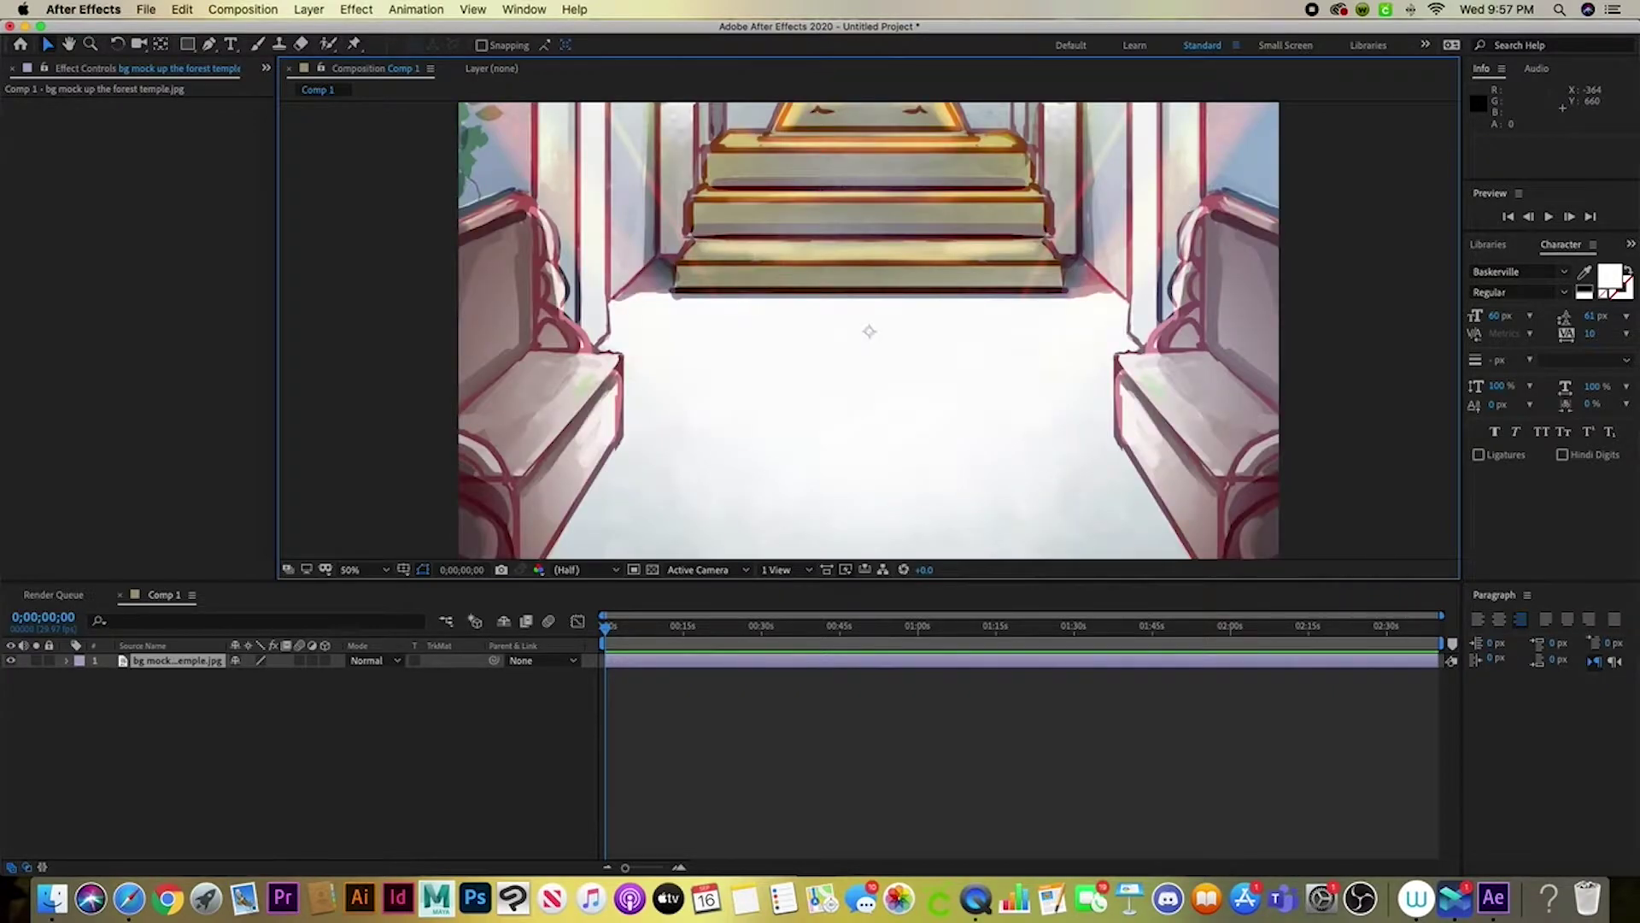
Switch to Finder and add saint intro.jpg to Comp 1 above the forest temple background layer
{"action": "key", "text": "super+Tab"}
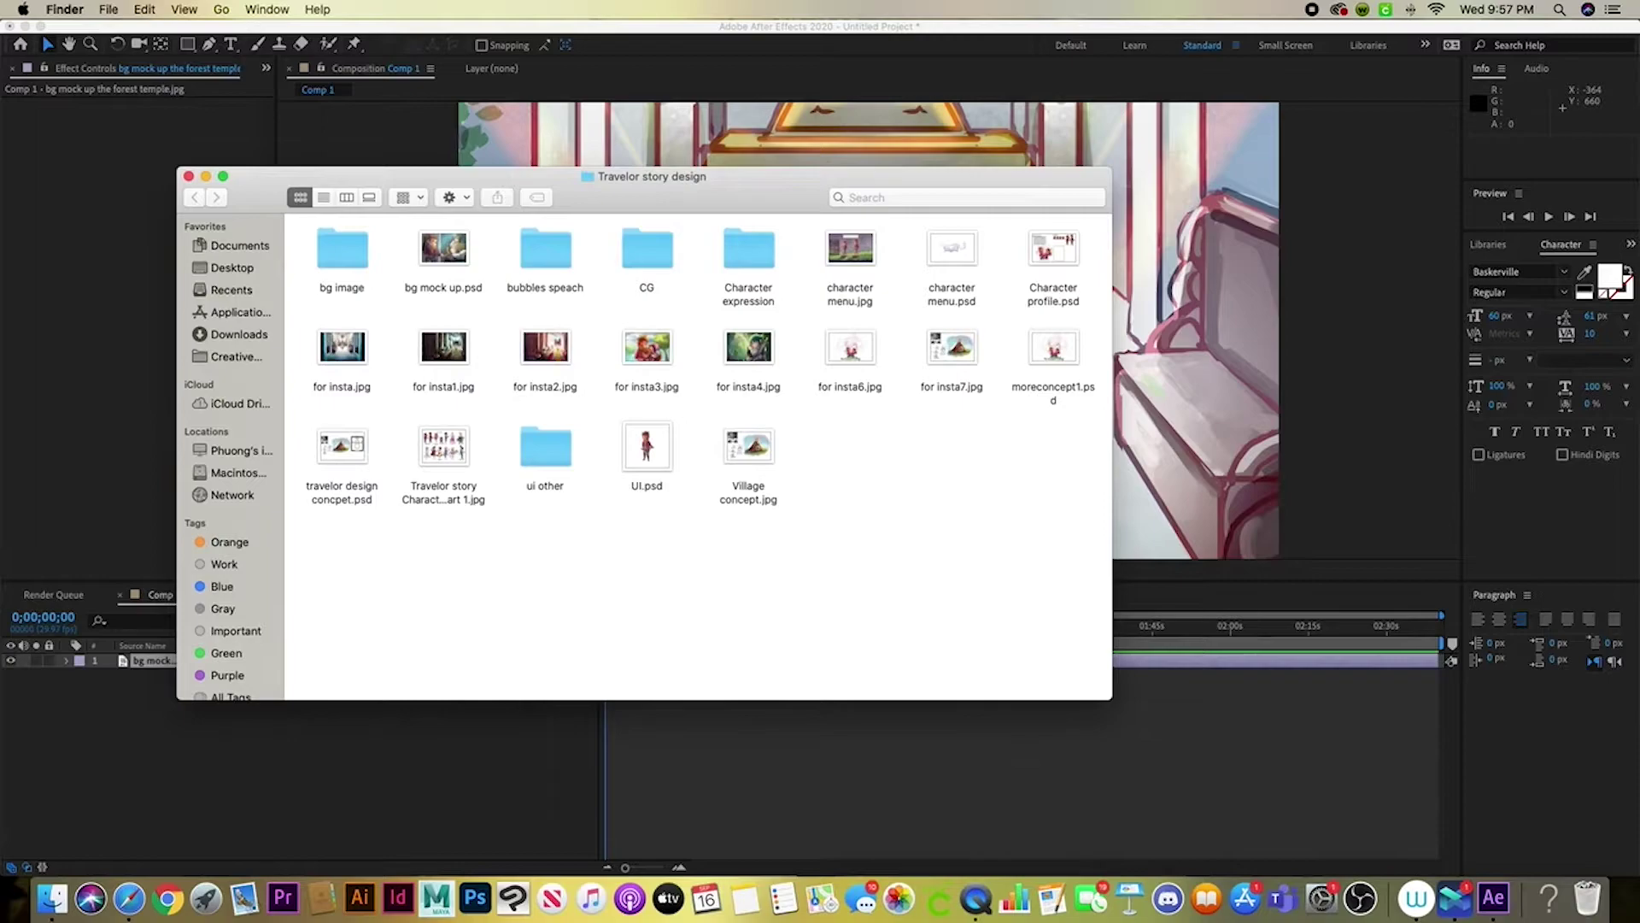
{"action": "left_click_drag", "start_coordinate": [909, 171], "coordinate": [0, 187]}
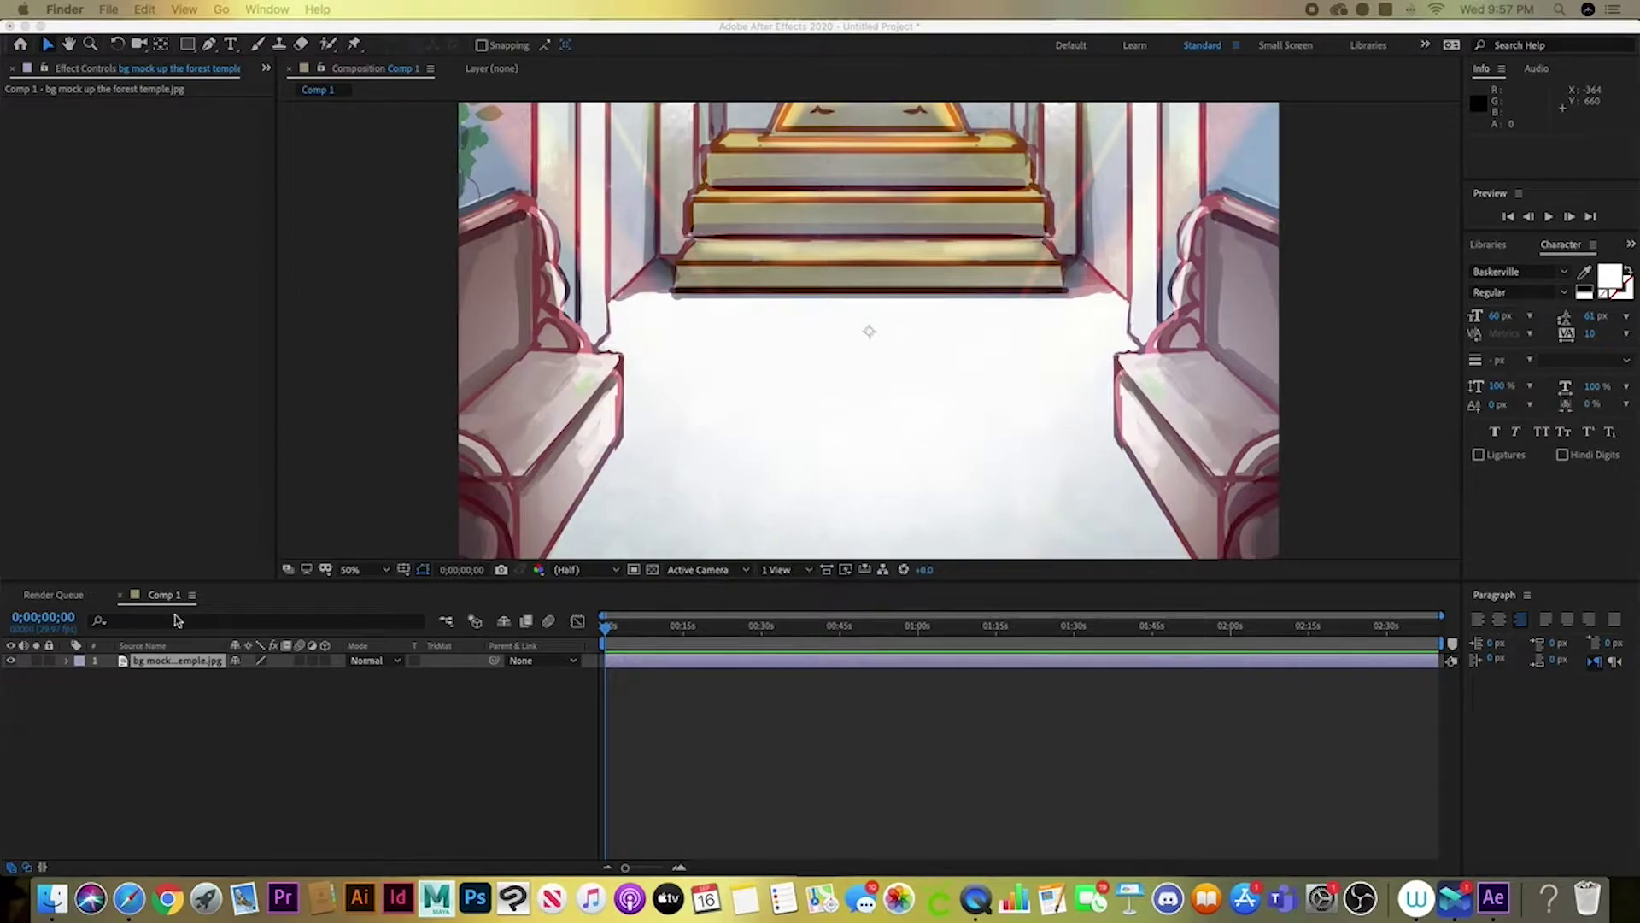
{"action": "left_click", "coordinate": [165, 669]}
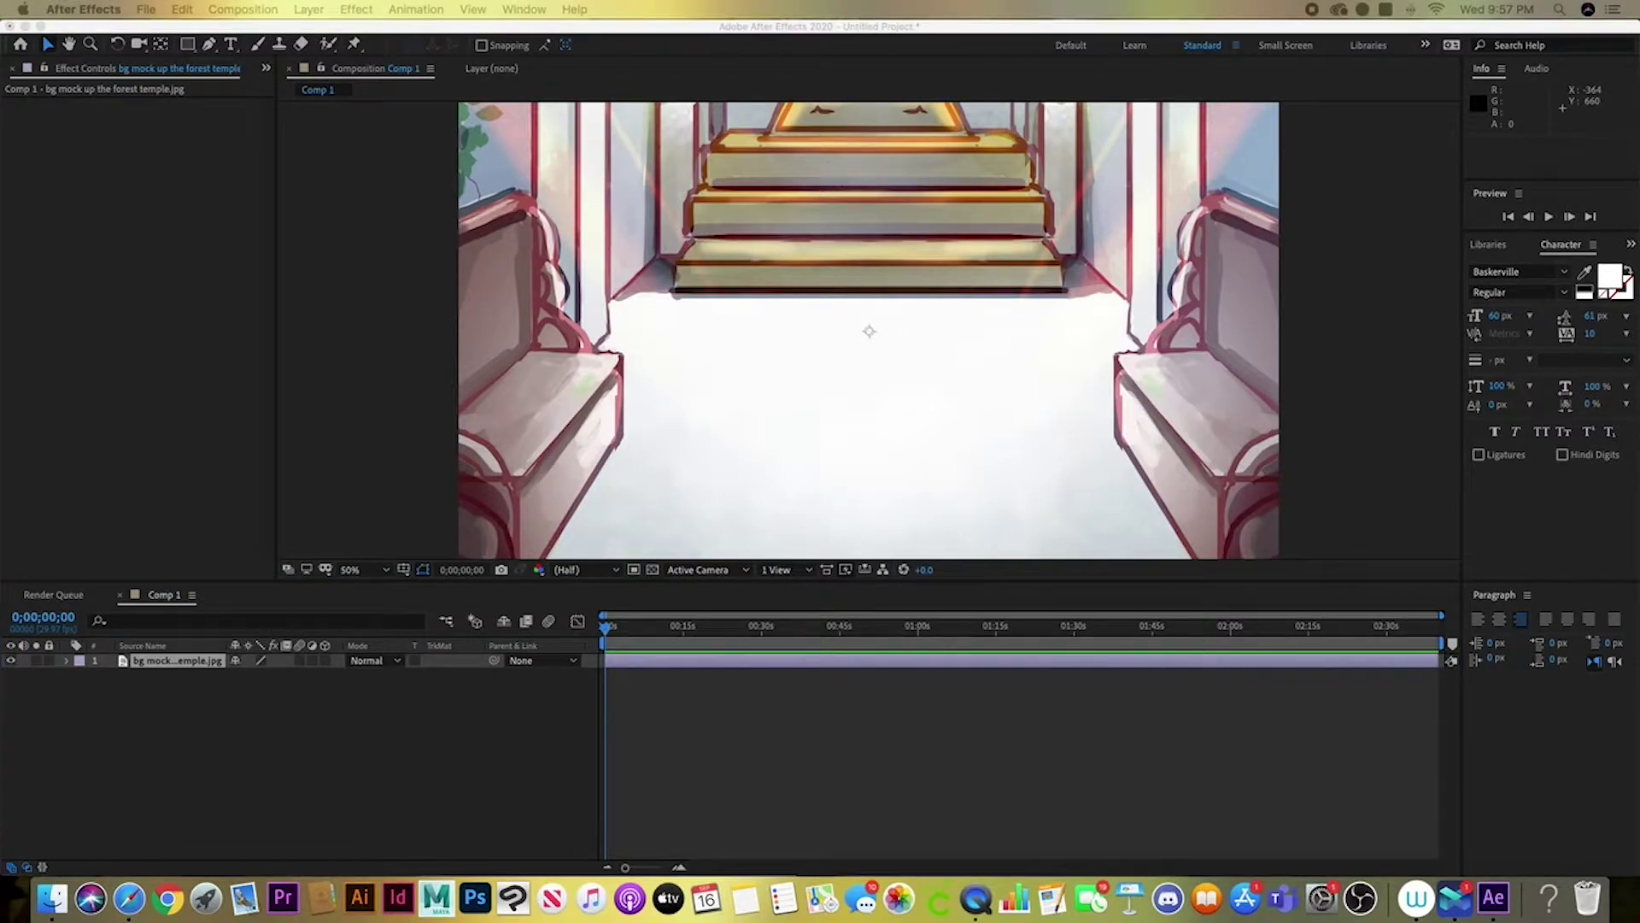
{"action": "left_click_drag", "start_coordinate": [0, 654], "coordinate": [627, 404]}
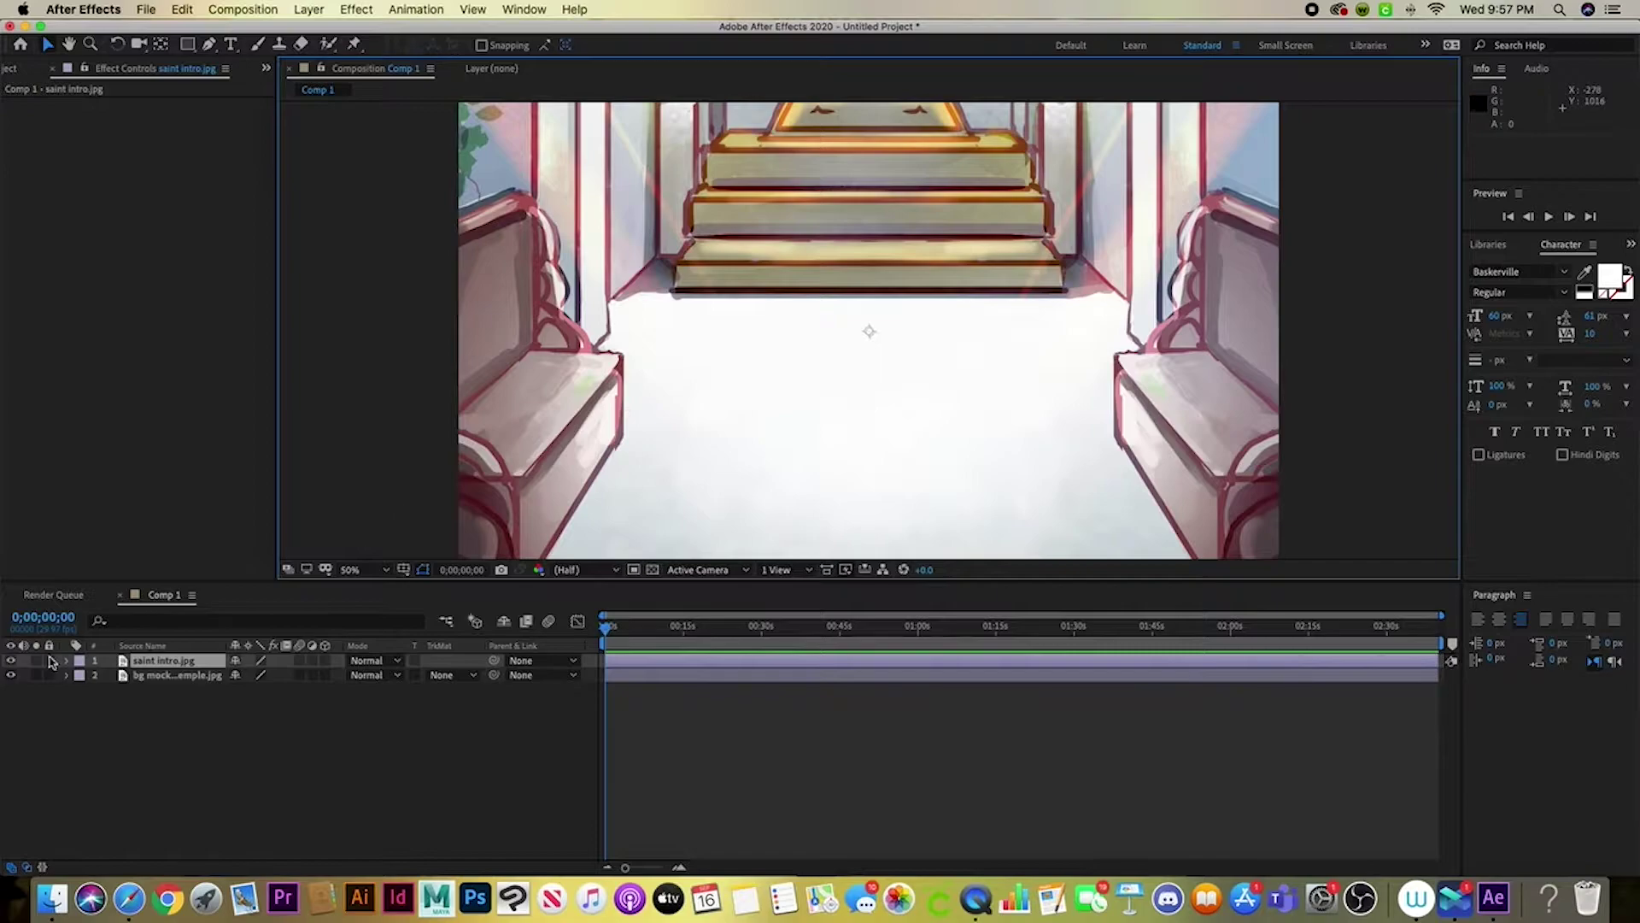
Try to scale the saint intro.jpg layer down to 68% on its own
{"action": "left_click", "coordinate": [160, 675], "text": "shift"}
{"action": "key", "text": "comma"}
{"action": "key", "text": "comma"}
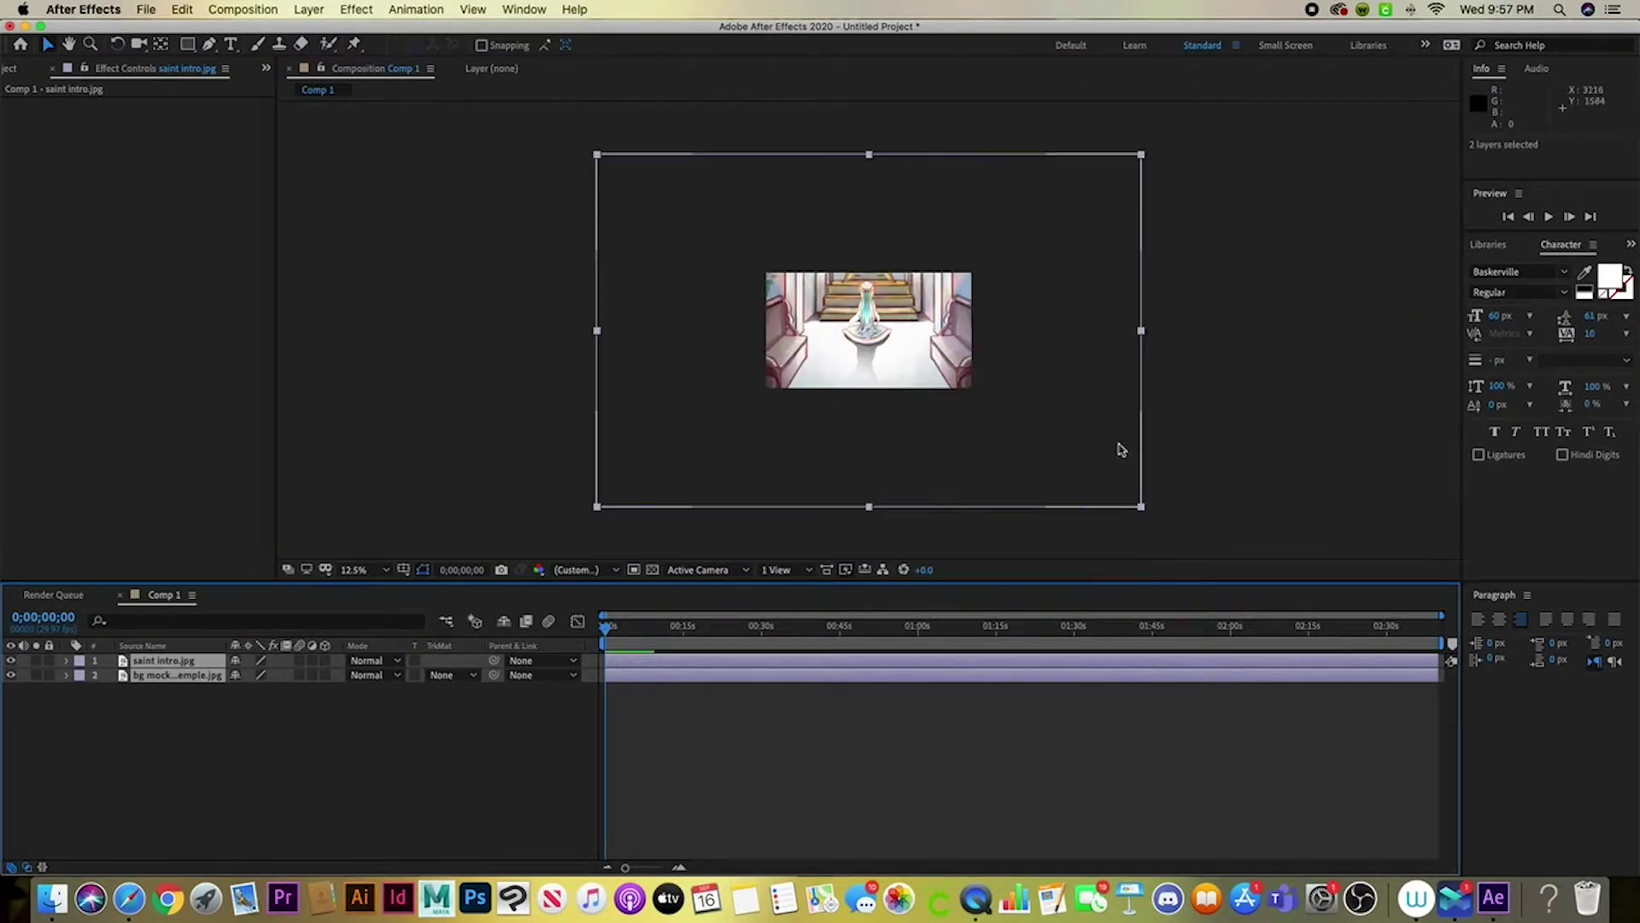
{"action": "key", "text": "comma"}
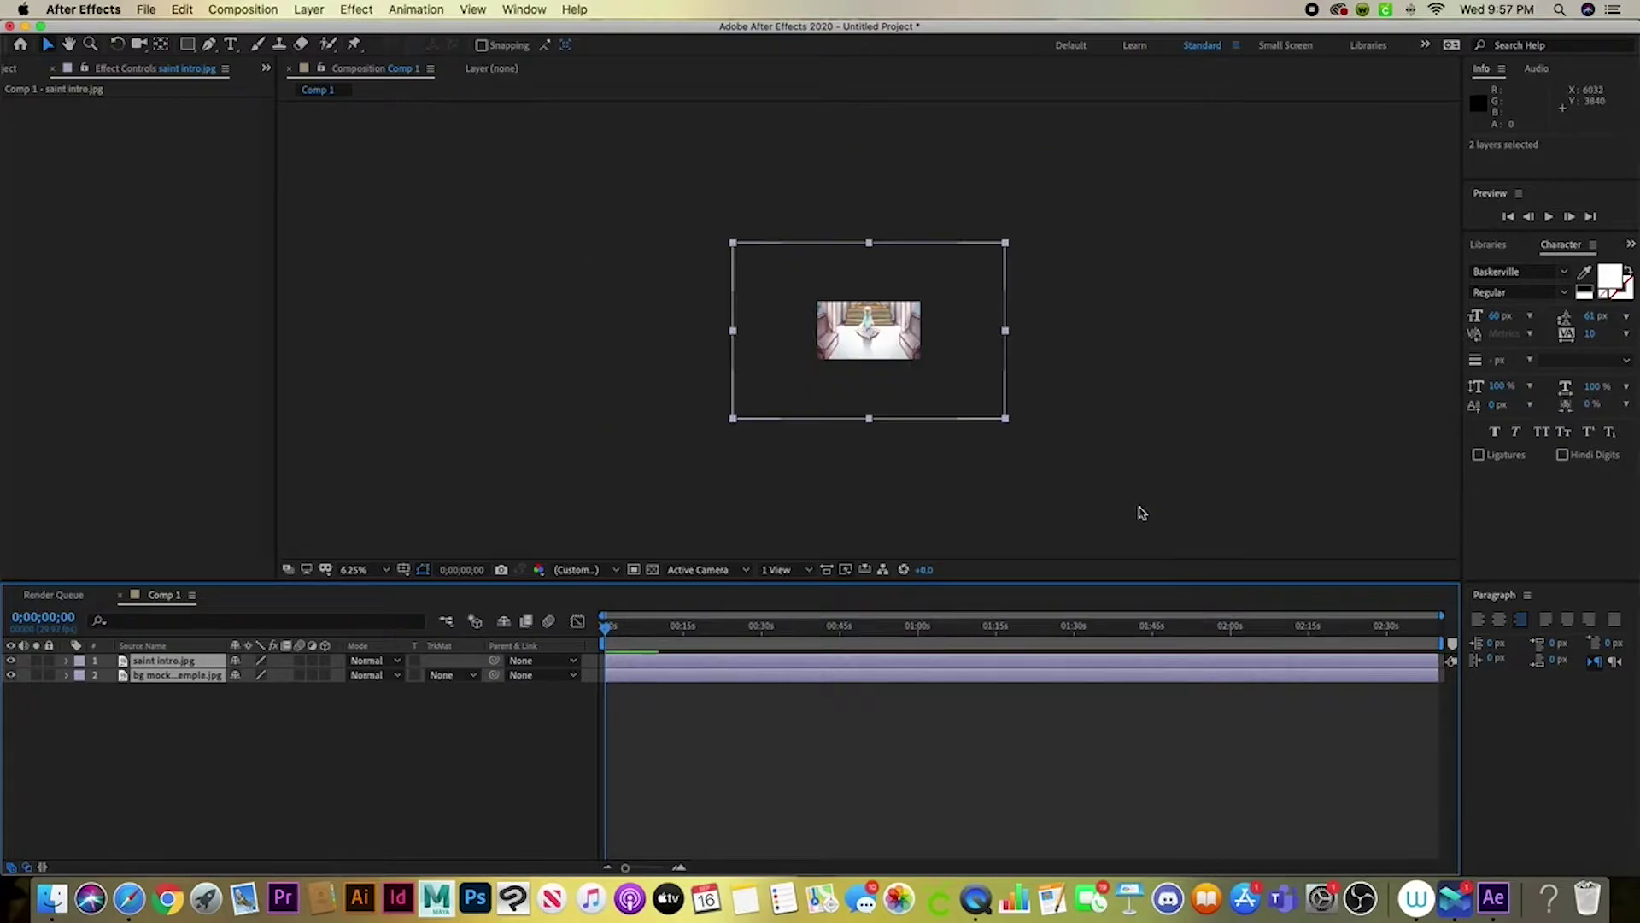
{"action": "left_click", "coordinate": [1006, 420]}
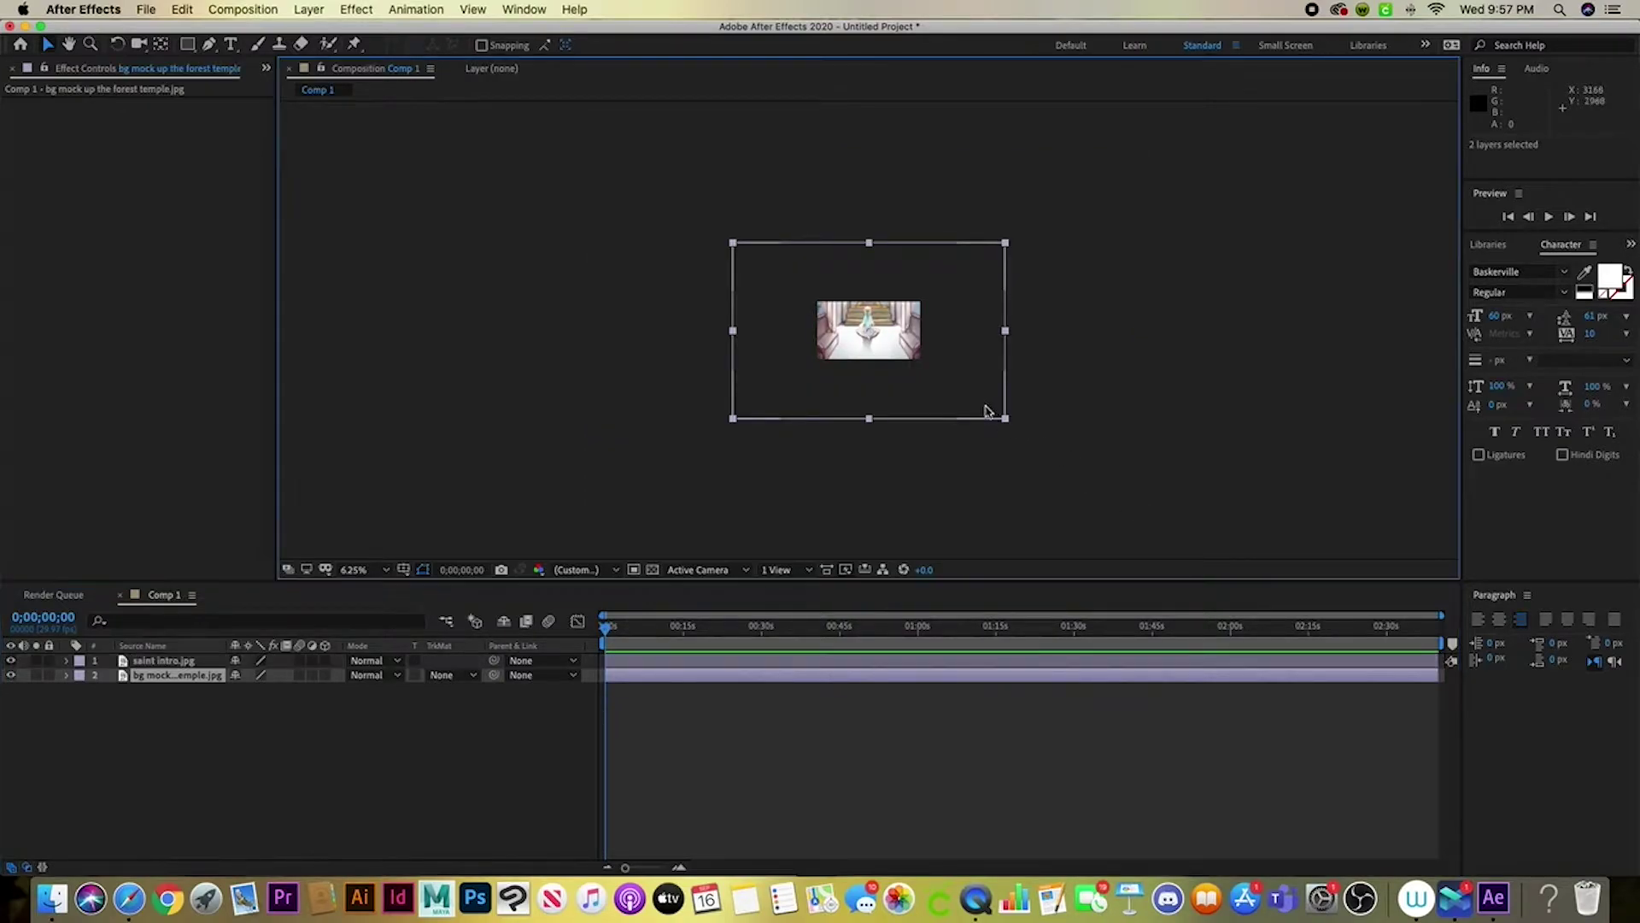
{"action": "left_click", "coordinate": [1008, 422]}
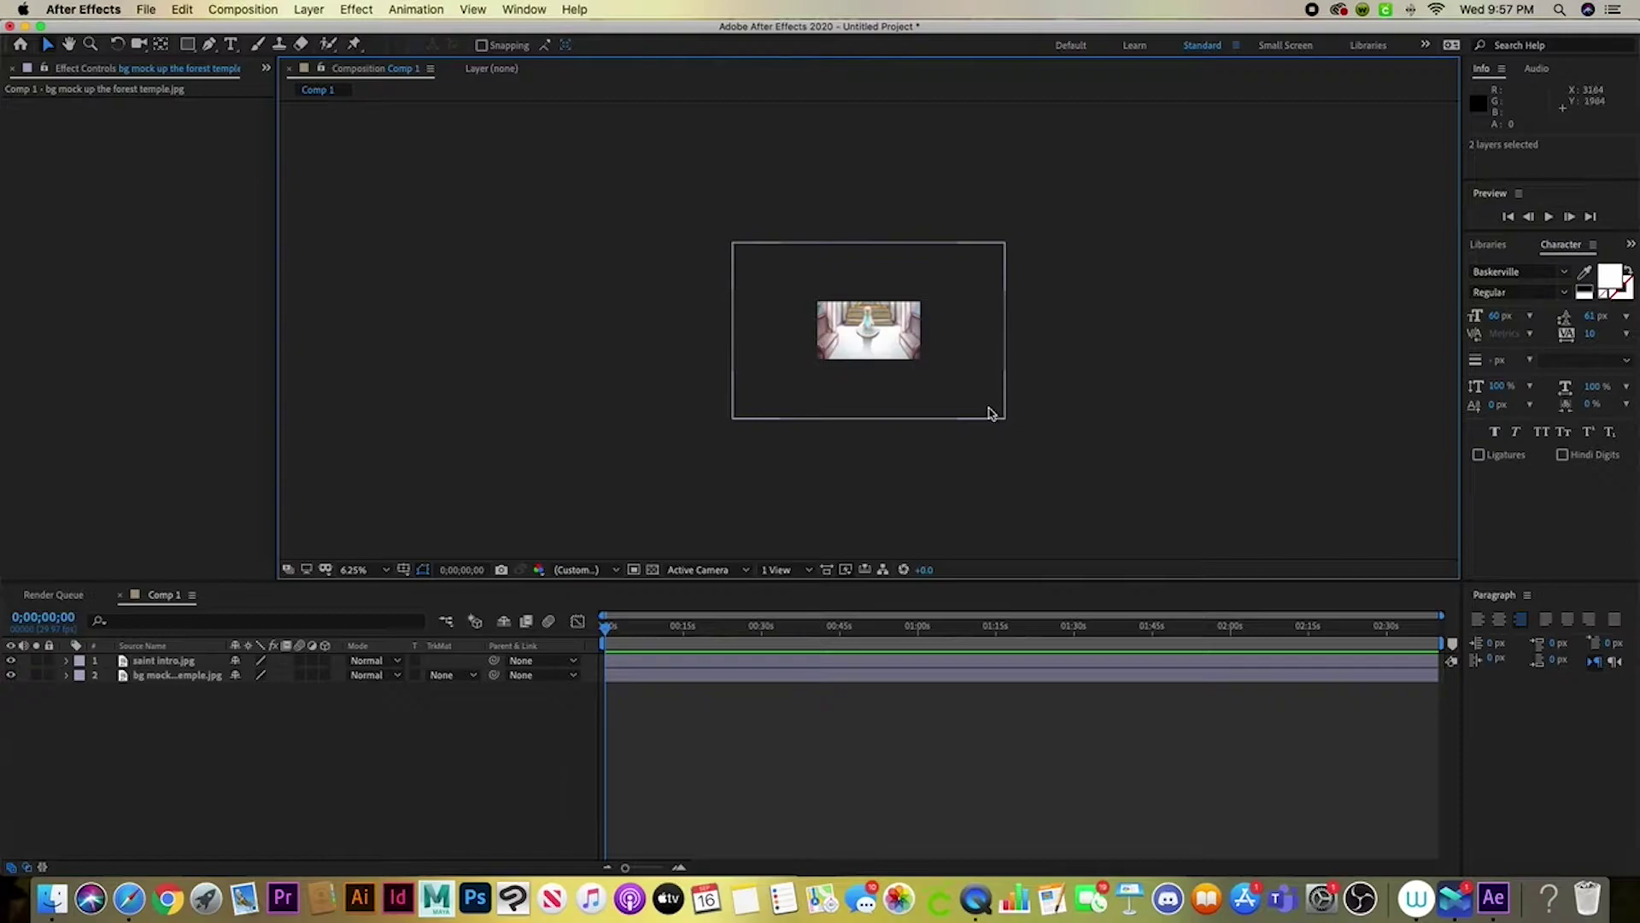
{"action": "left_click", "coordinate": [944, 407]}
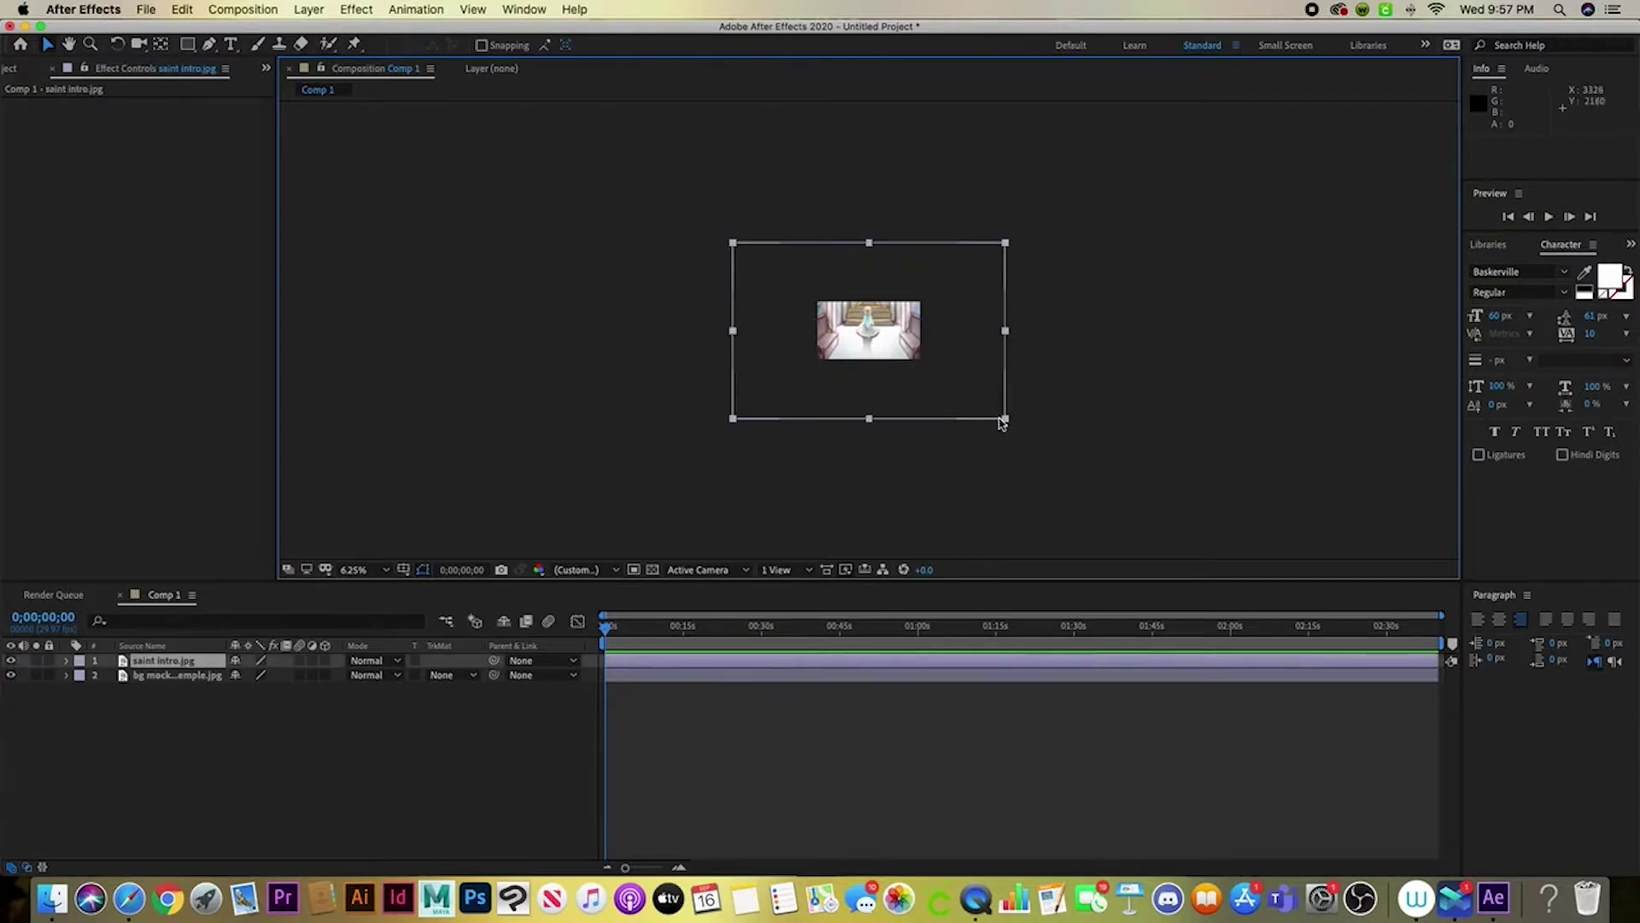
{"action": "mouse_move", "coordinate": [1002, 416]}
{"action": "left_mouse_down"}
{"action": "mouse_move", "coordinate": [974, 392]}
{"action": "mouse_move", "coordinate": [987, 398]}
{"action": "left_mouse_up"}
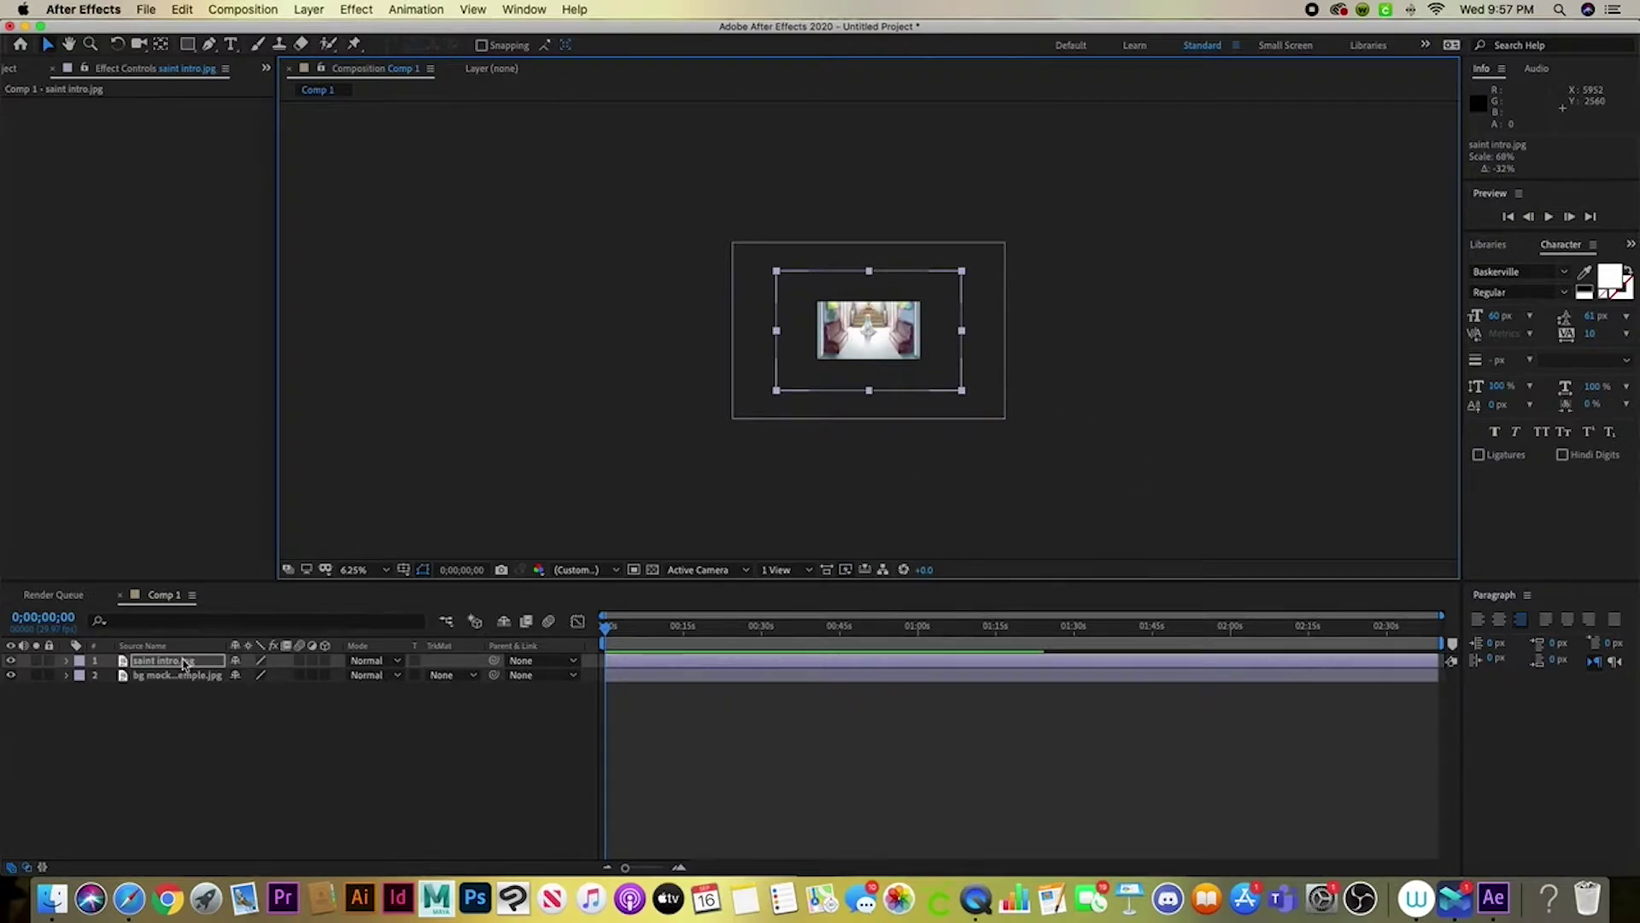
{"action": "key", "text": "super+z"}
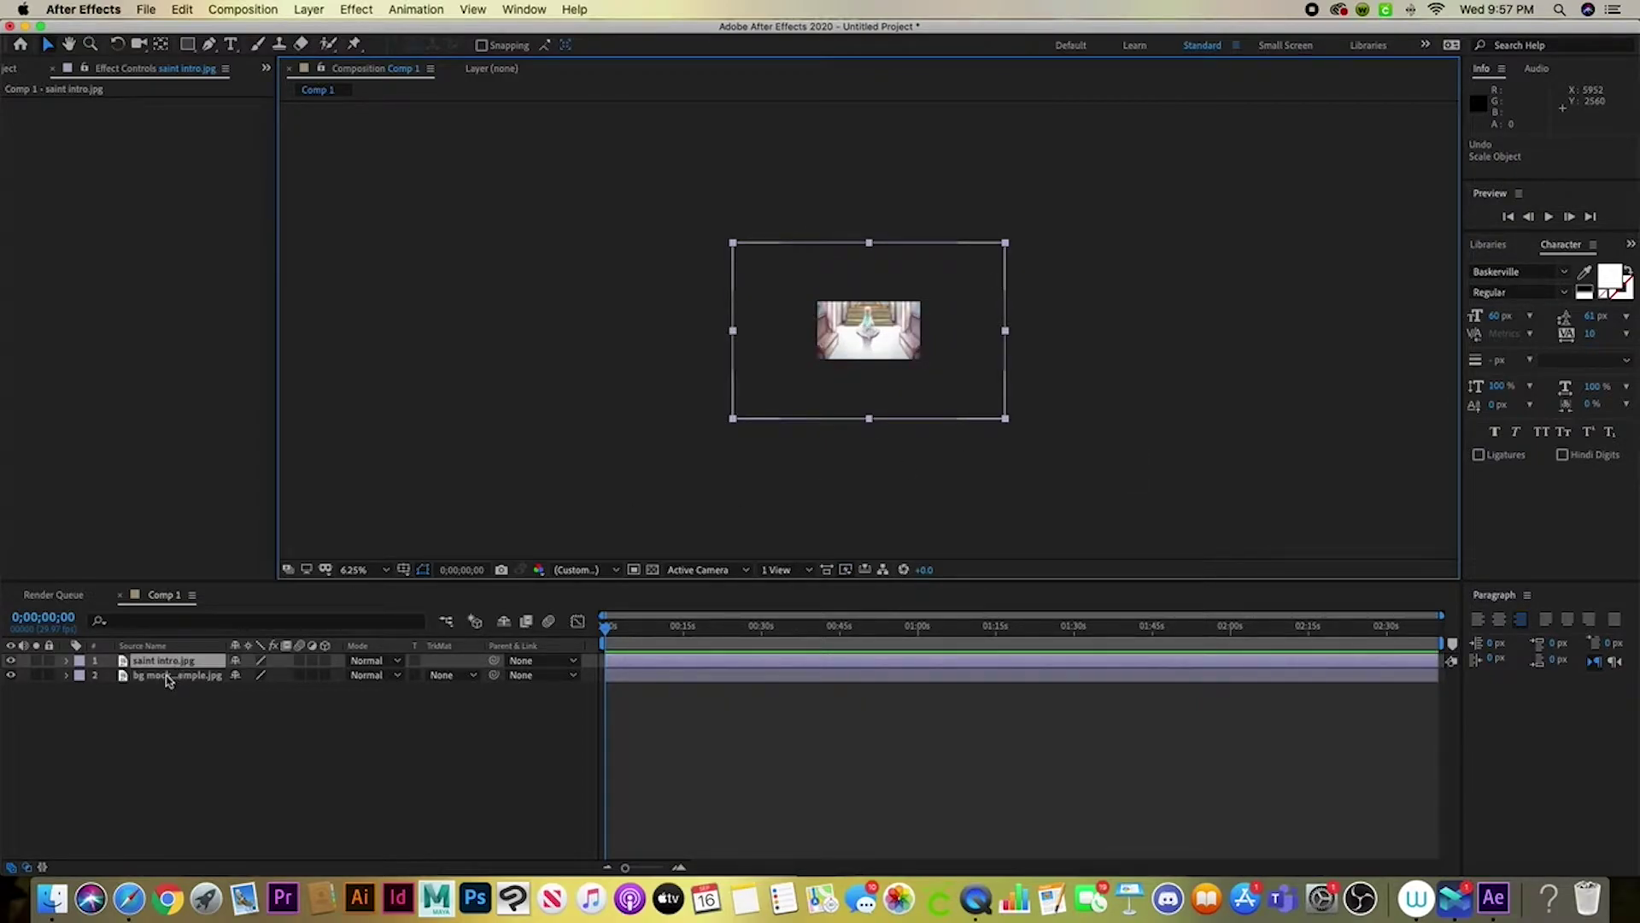
Scale the temple background and saint intro.jpg layers down together until they slightly overfill the composition frame
{"action": "left_click", "coordinate": [175, 675], "text": "shift"}
{"action": "left_click_drag", "start_coordinate": [1005, 422], "coordinate": [926, 377]}
{"action": "left_click", "coordinate": [988, 392]}
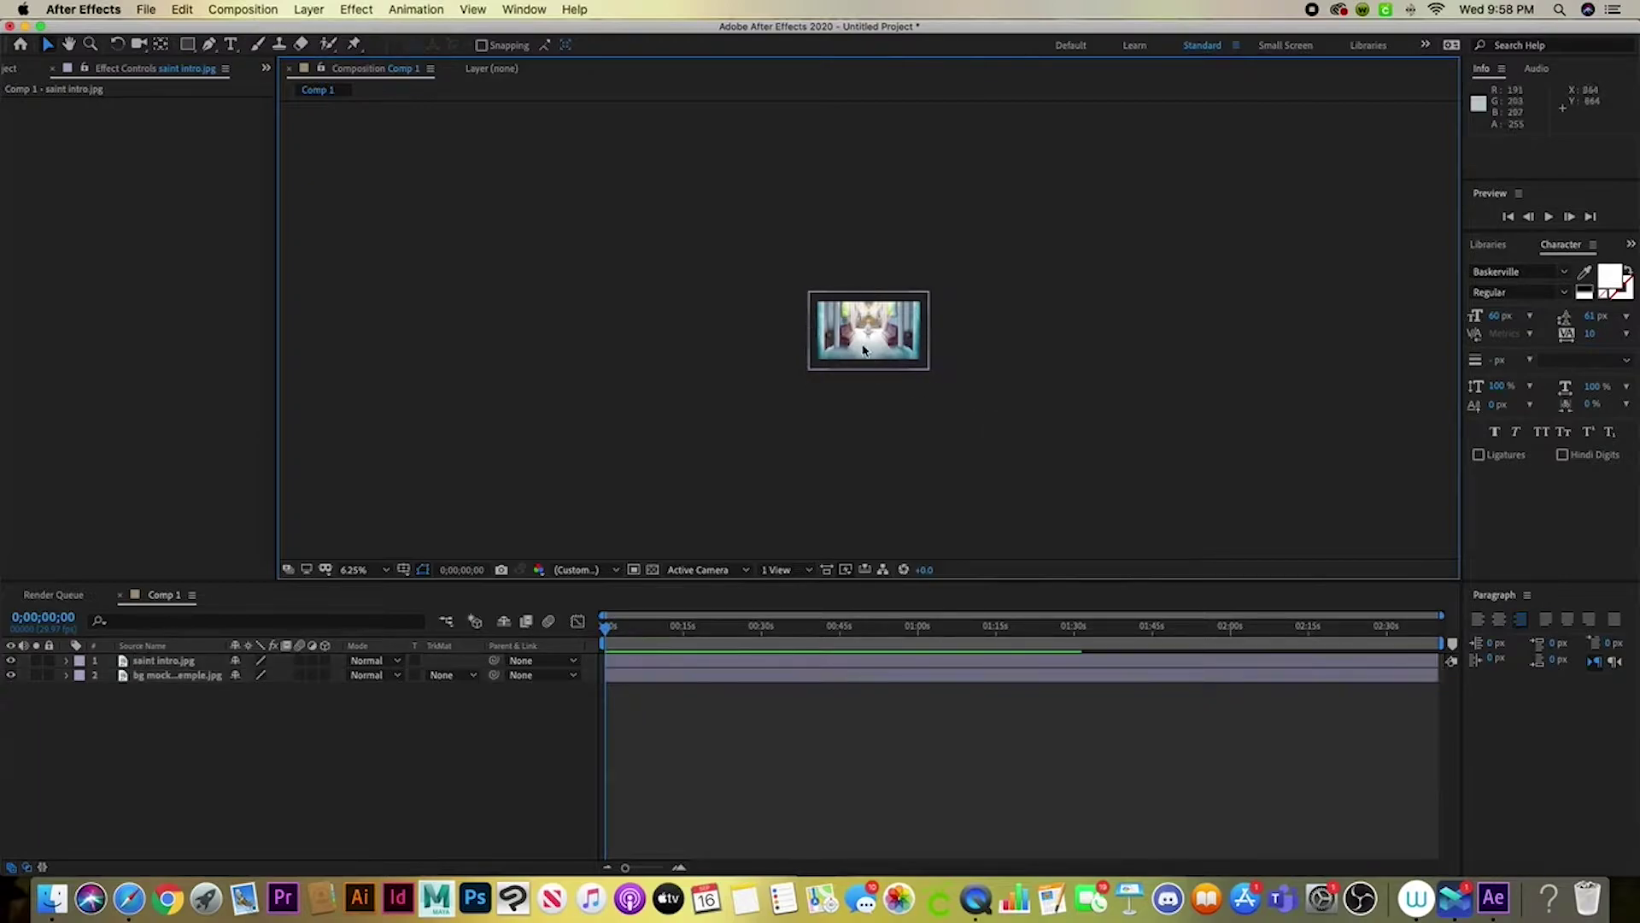
{"action": "key", "text": "."}
{"action": "key", "text": "."}
{"action": "left_click", "coordinate": [916, 316]}
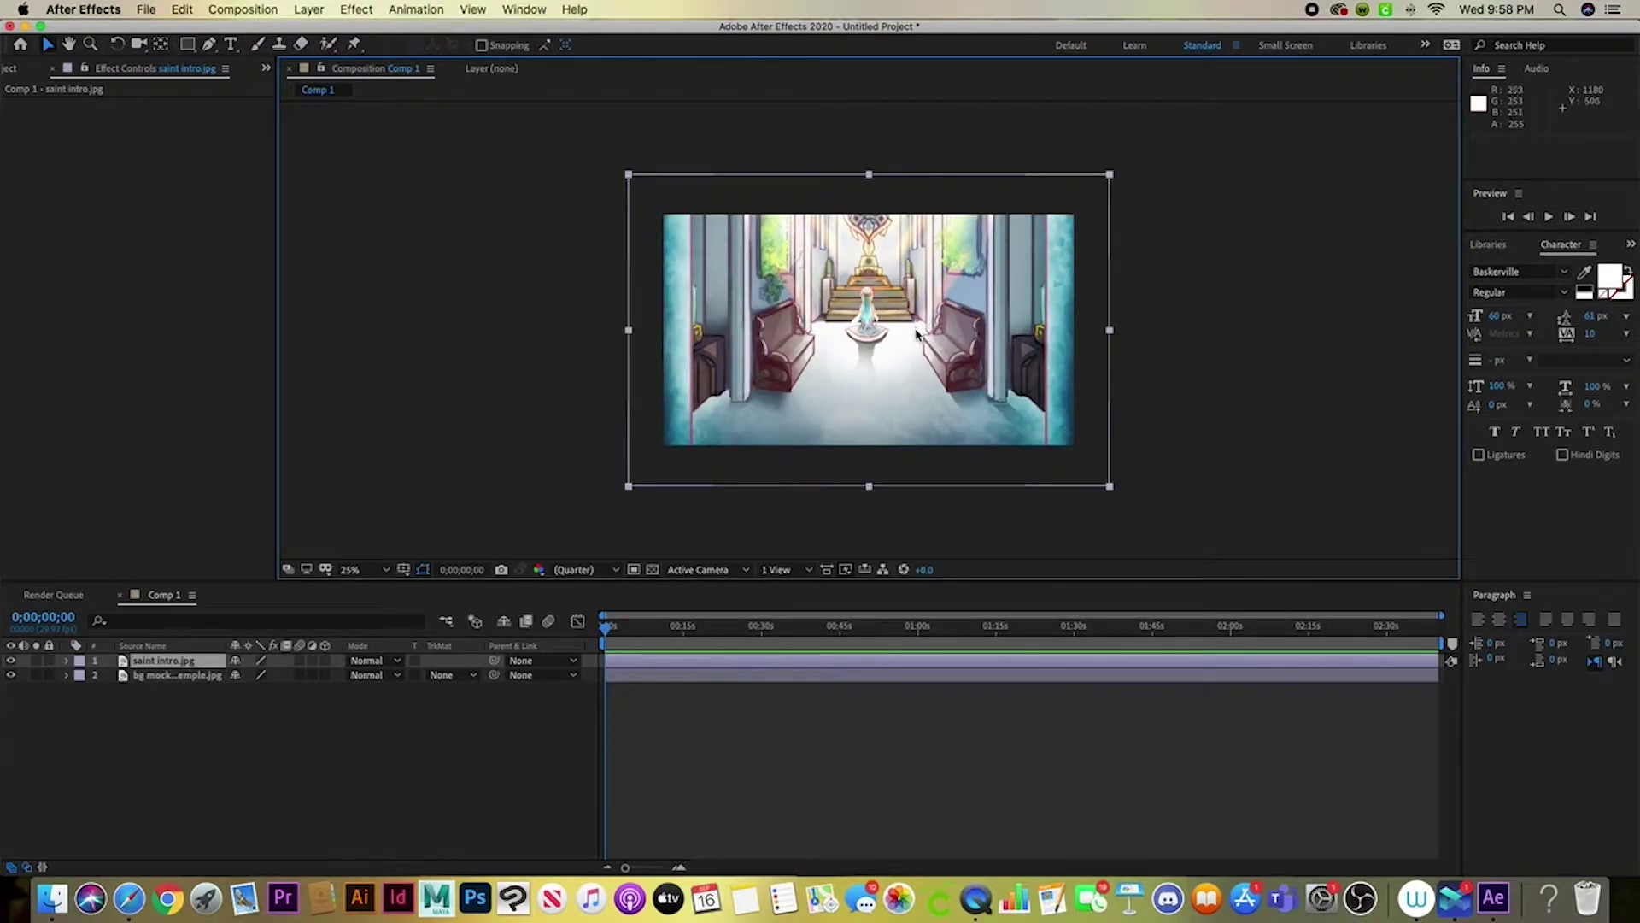
Trim the saint intro.jpg layer so it ends at about 0;00;12;17
{"action": "left_click", "coordinate": [730, 677]}
{"action": "left_click", "coordinate": [1236, 662]}
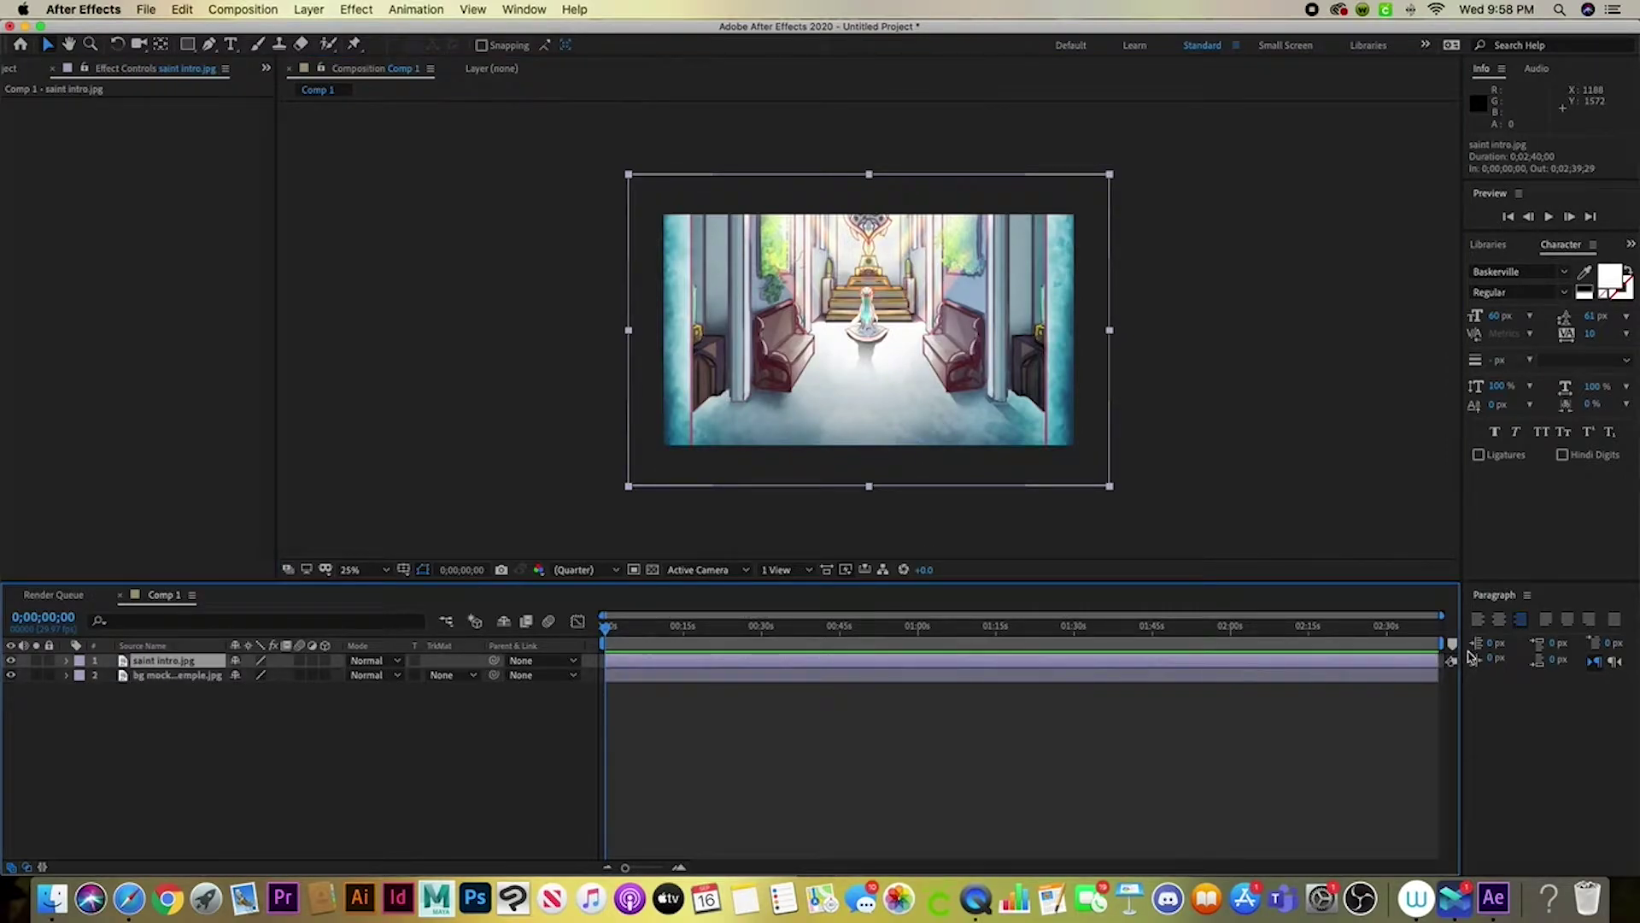
{"action": "left_click_drag", "start_coordinate": [1439, 659], "coordinate": [670, 667]}
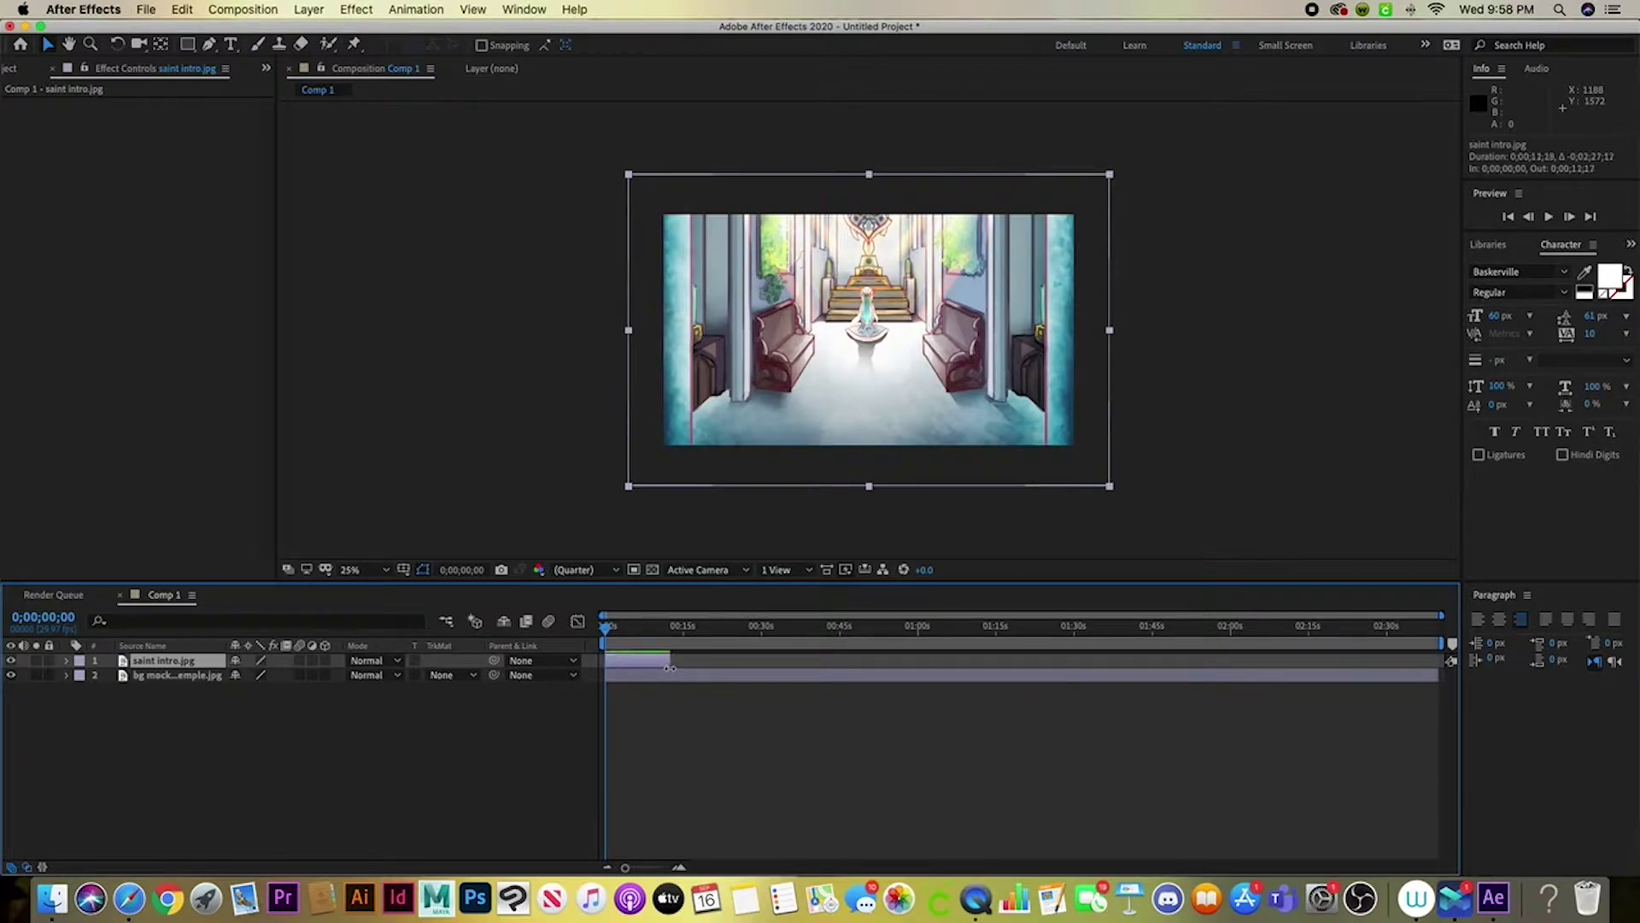
Trim the forest temple background layer to start at about 0;00;11;19 and end at about 01:53
{"action": "left_click", "coordinate": [622, 676]}
{"action": "left_click_drag", "start_coordinate": [610, 677], "coordinate": [670, 676]}
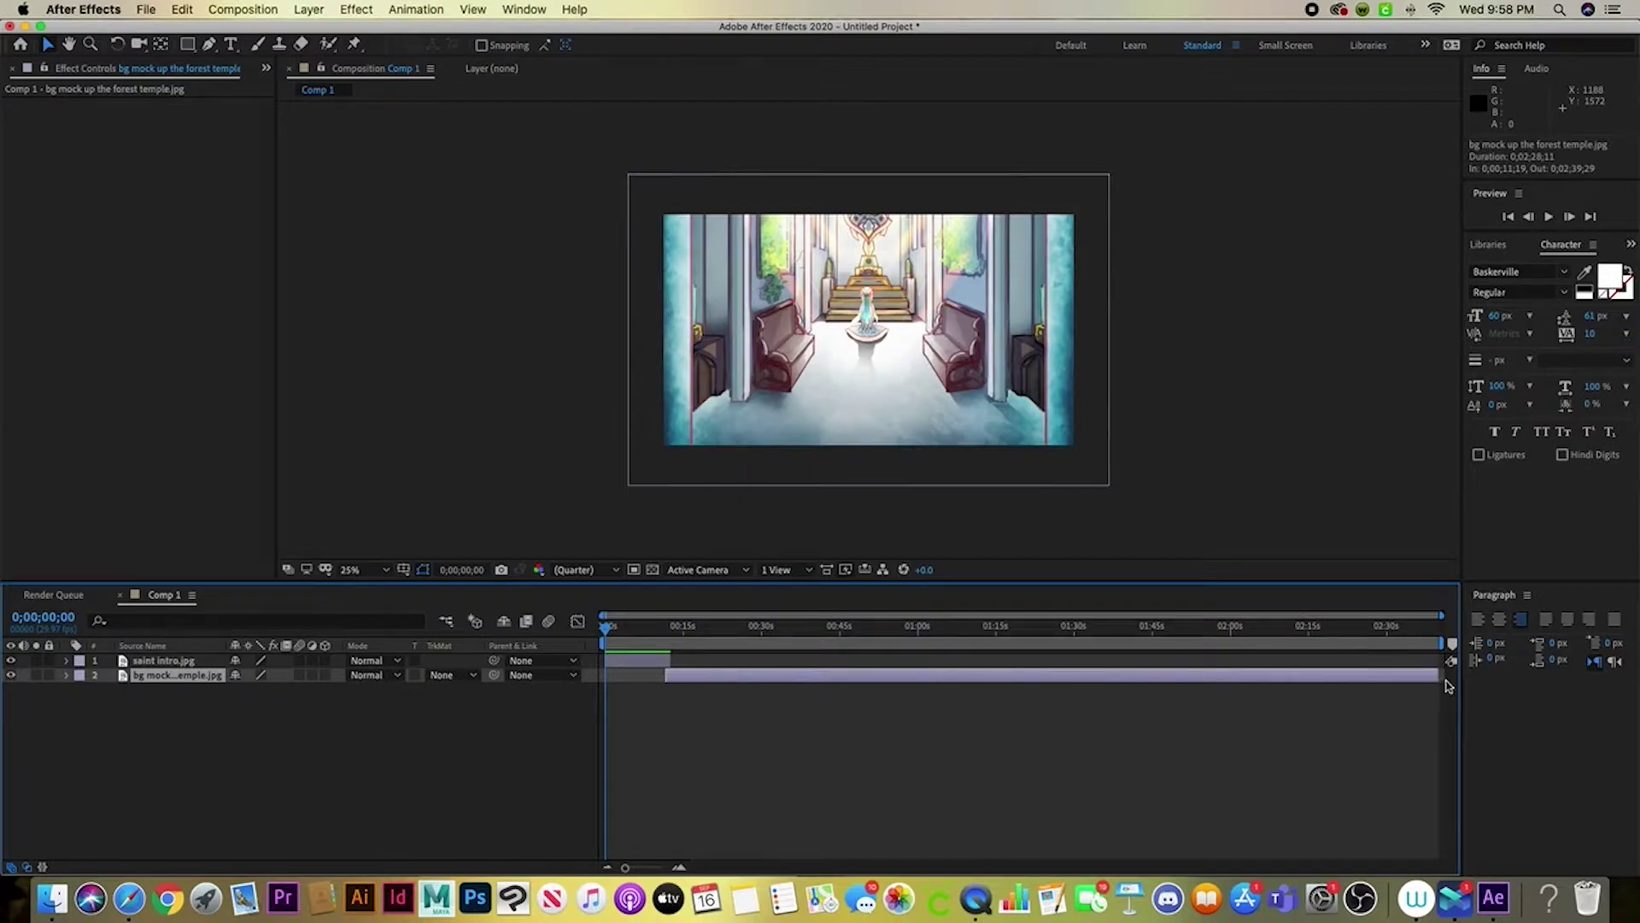
{"action": "left_click_drag", "start_coordinate": [1434, 675], "coordinate": [1193, 674]}
Enable Position keyframing on the saint intro.jpg layer and move its first keyframe to about 0;00;06;26
{"action": "left_click", "coordinate": [650, 662]}
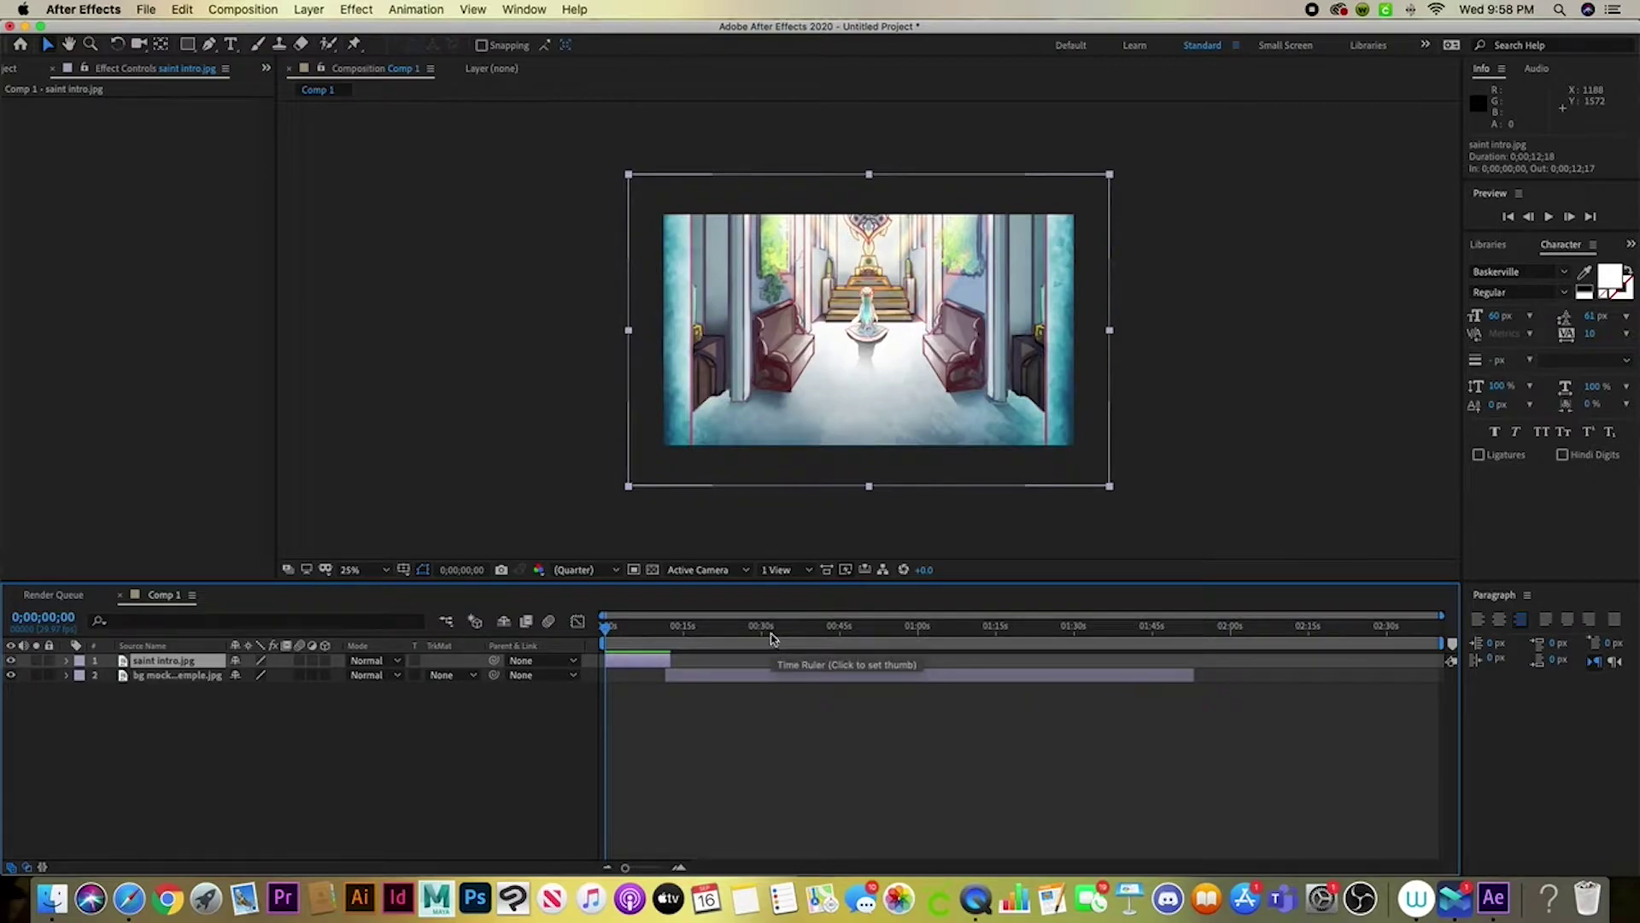
{"action": "key", "text": "p"}
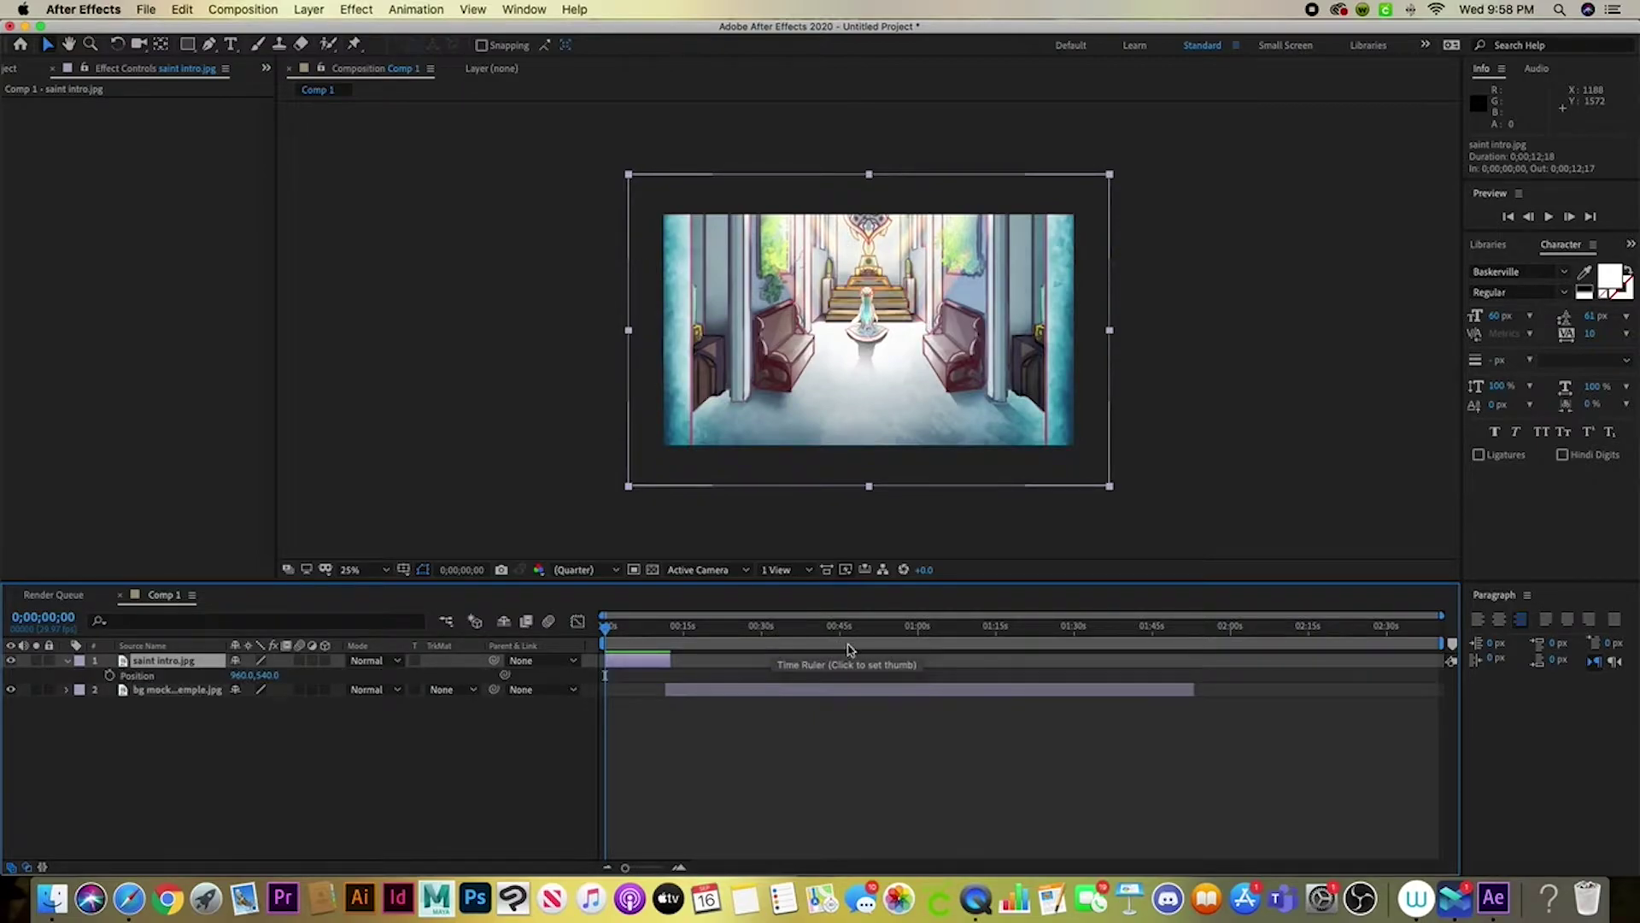
{"action": "left_click", "coordinate": [107, 676]}
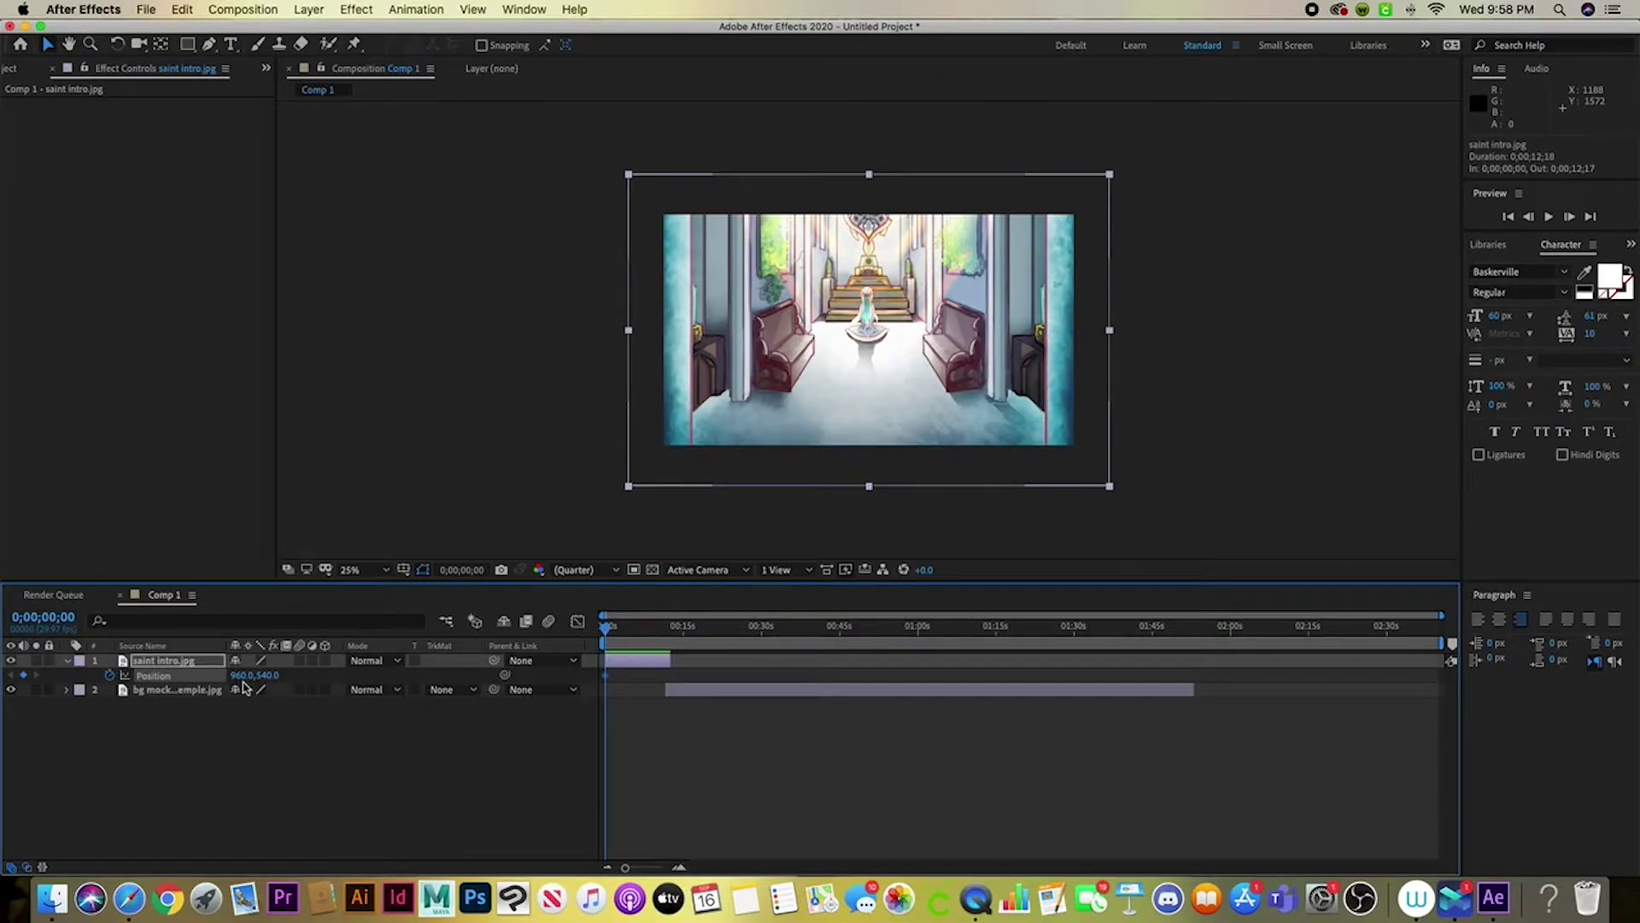
{"action": "left_click_drag", "start_coordinate": [609, 679], "coordinate": [645, 683]}
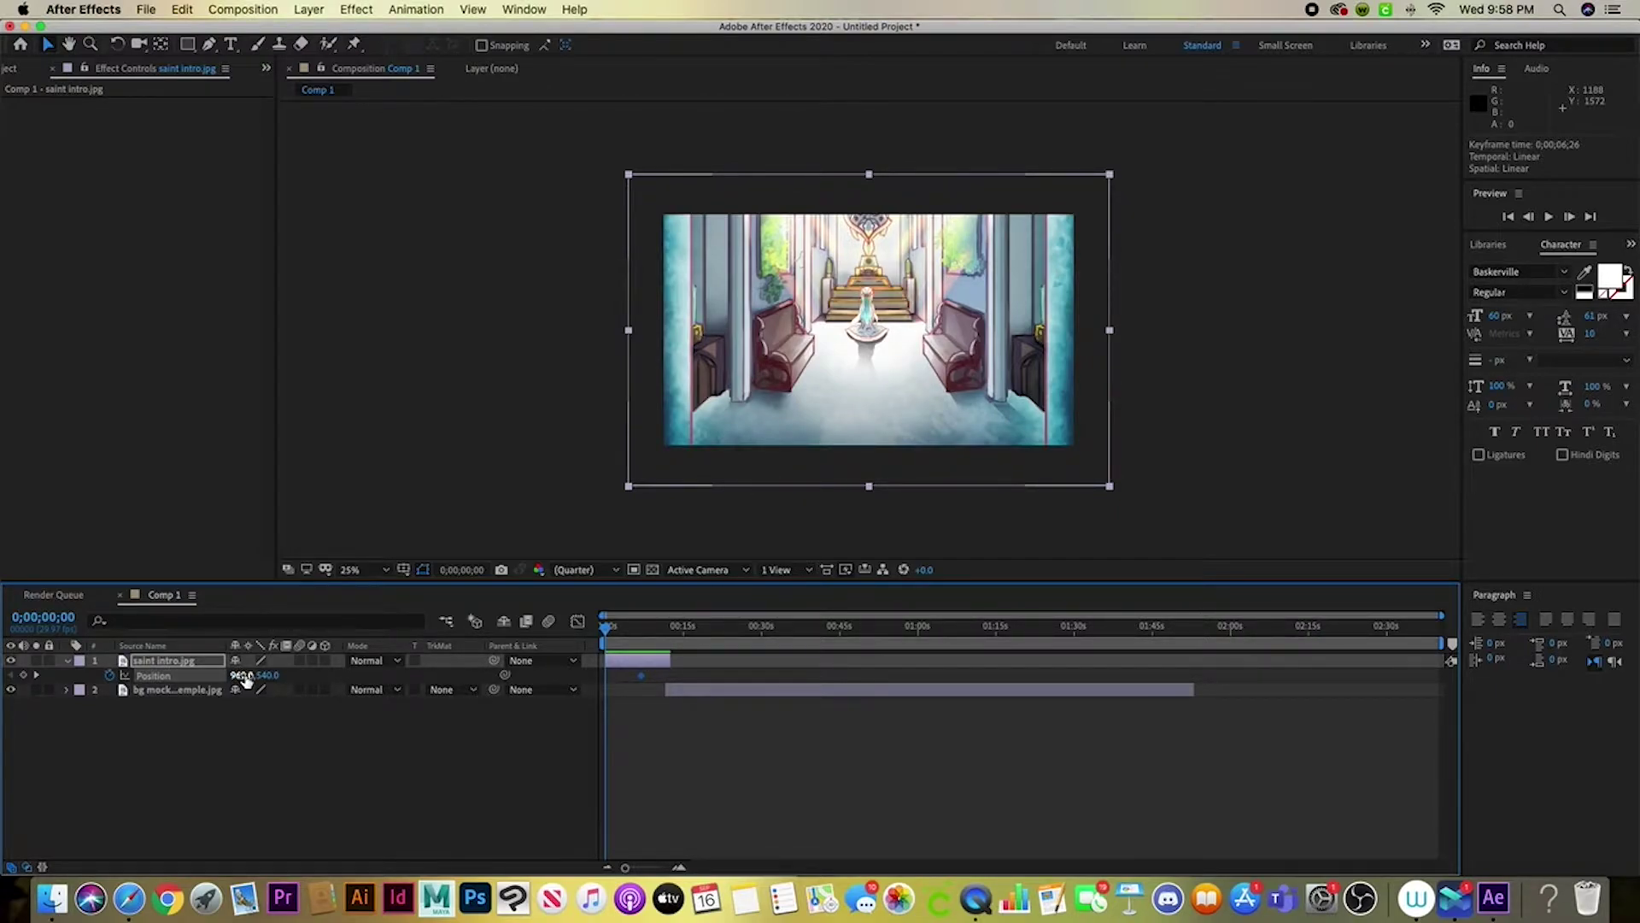
Add a Position keyframe of 960.0, 718.0 to saint intro.jpg at 0;00;00;00 and play back the animation
{"action": "left_click_drag", "start_coordinate": [245, 679], "coordinate": [250, 675]}
{"action": "key", "text": "super+z"}
{"action": "left_click_drag", "start_coordinate": [269, 674], "coordinate": [424, 673]}
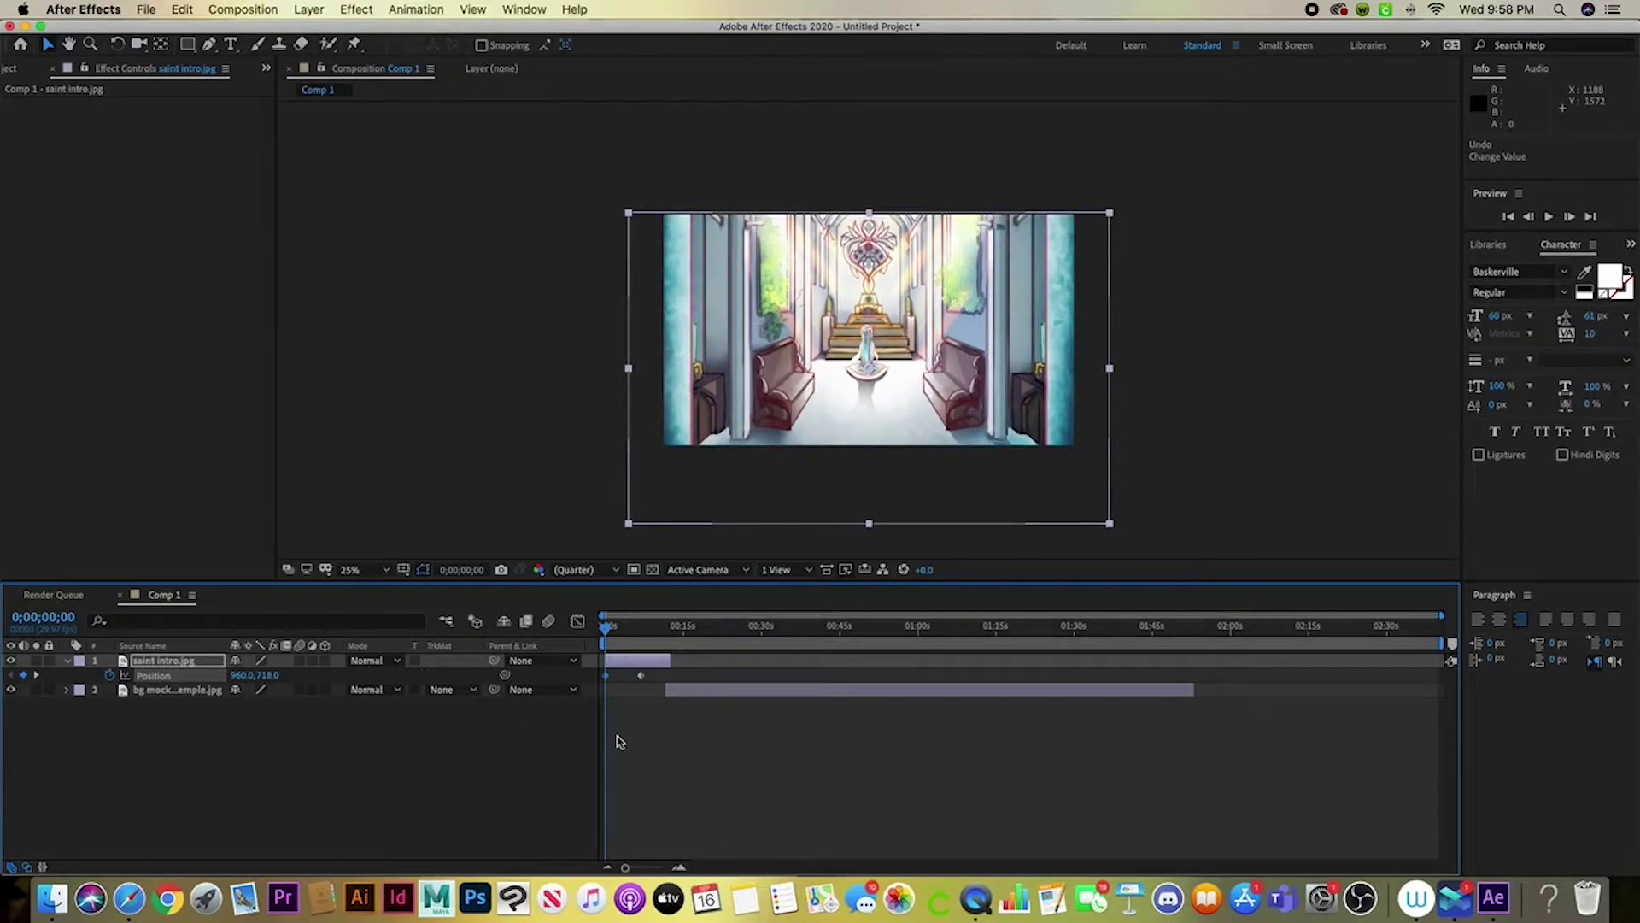
{"action": "left_click", "coordinate": [891, 810]}
{"action": "key", "text": "space"}
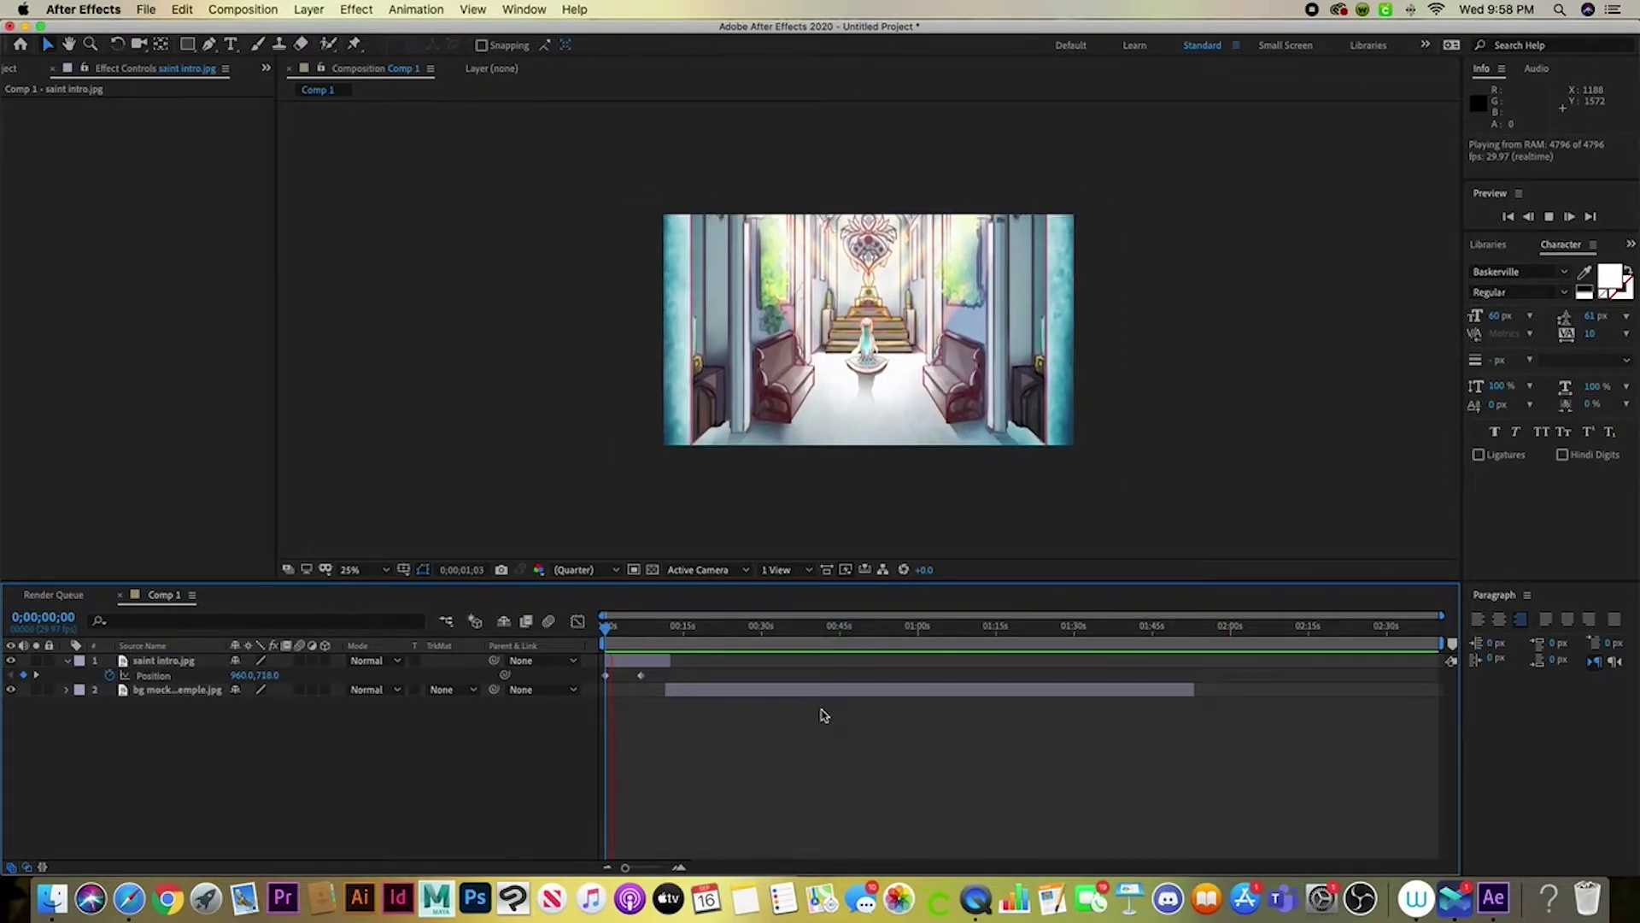
Retime the saint intro.jpg Position keyframes, placing 960.0, 540.0 at 0;00;00;24 and 960.0, 718.0 at 0;00;04;27
{"action": "left_click", "coordinate": [624, 662]}
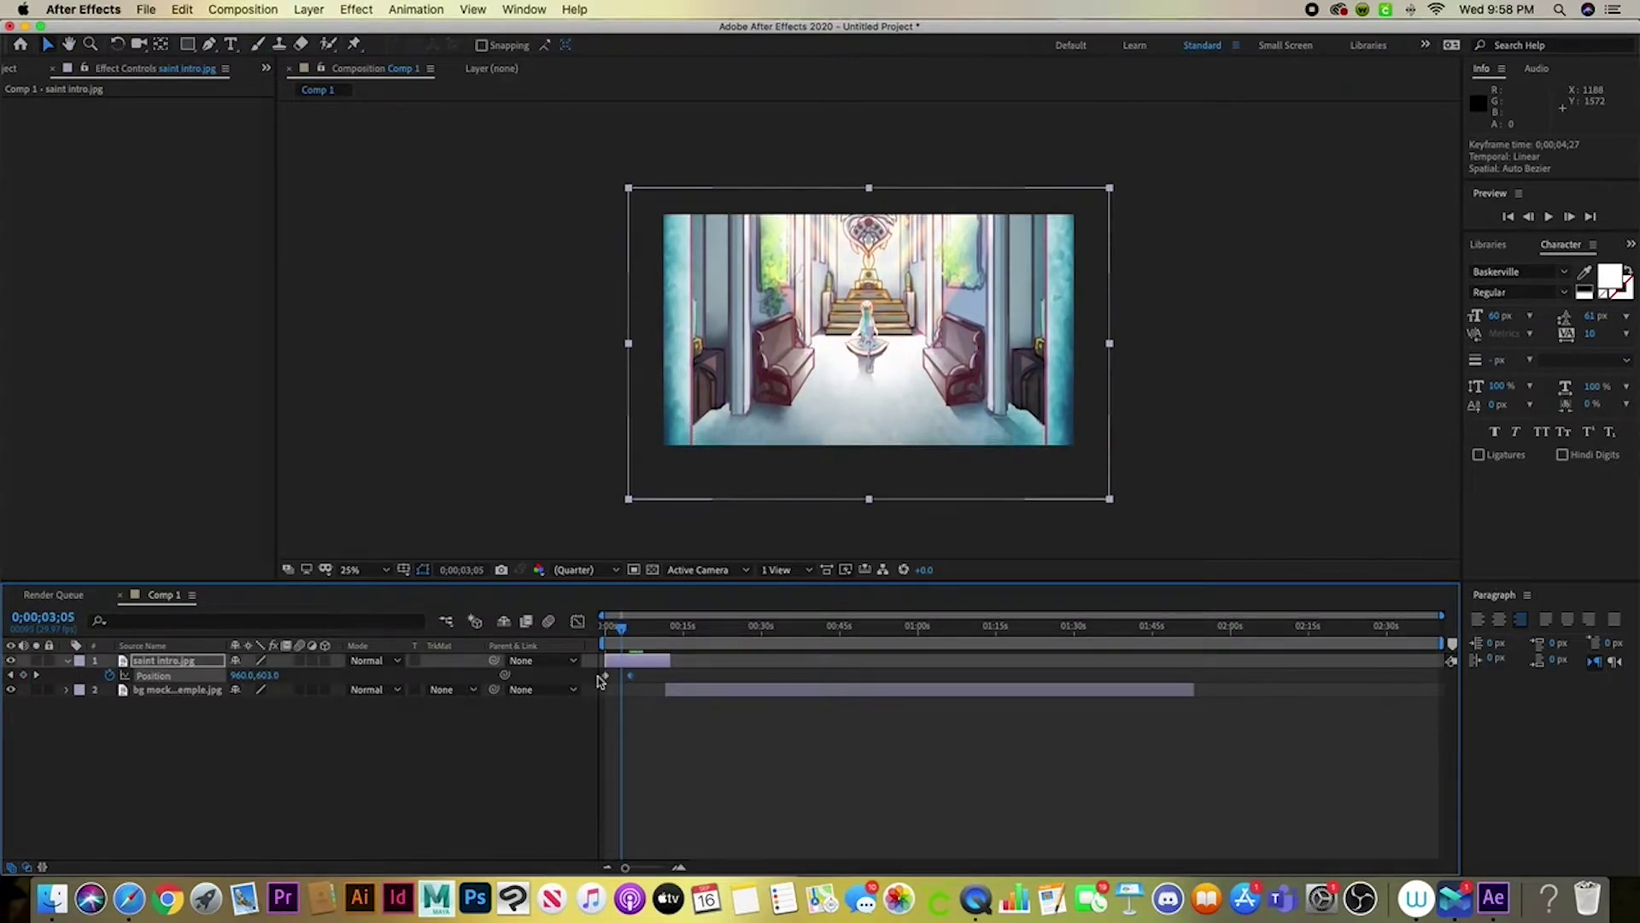
{"action": "left_click_drag", "start_coordinate": [605, 676], "coordinate": [607, 631]}
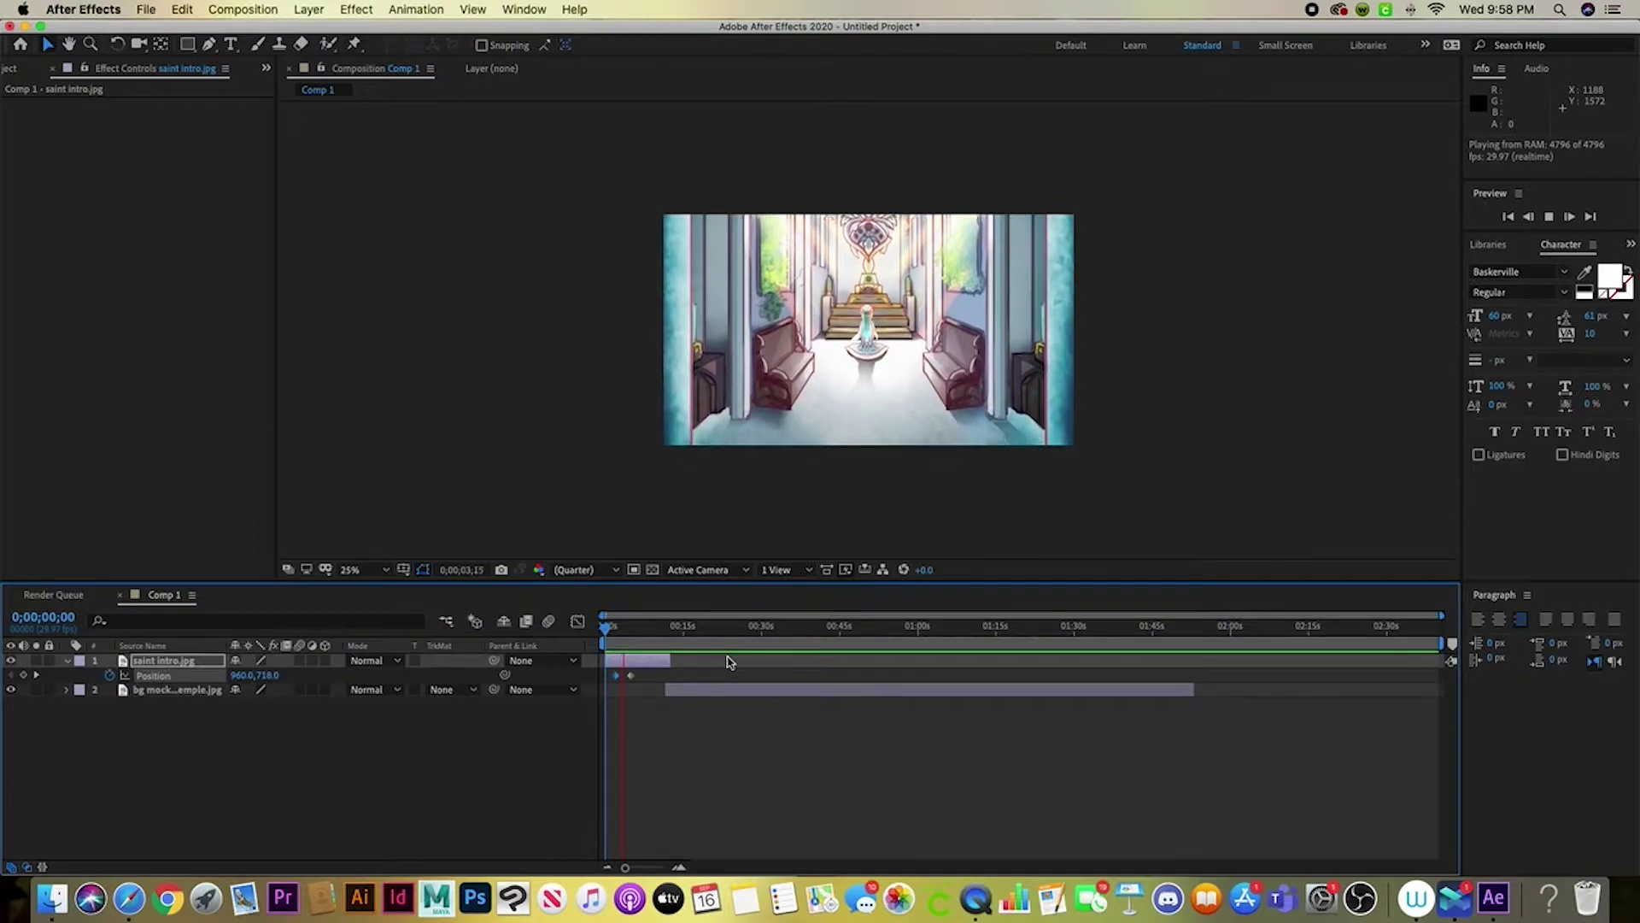
{"action": "key", "text": "space"}
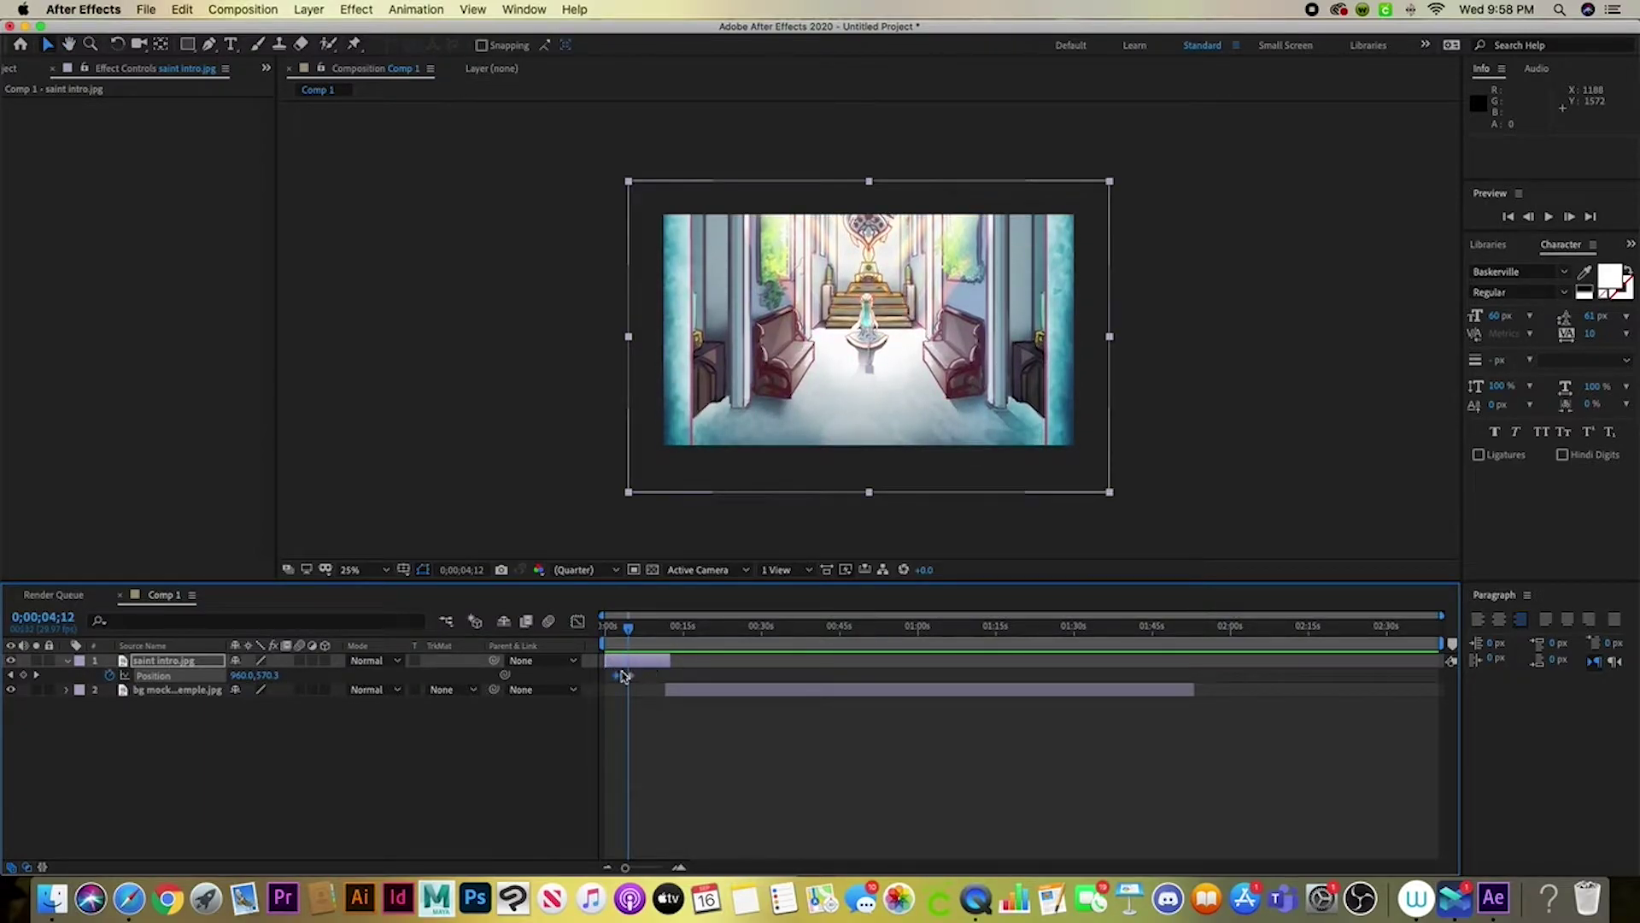
{"action": "left_click_drag", "start_coordinate": [628, 676], "coordinate": [598, 642]}
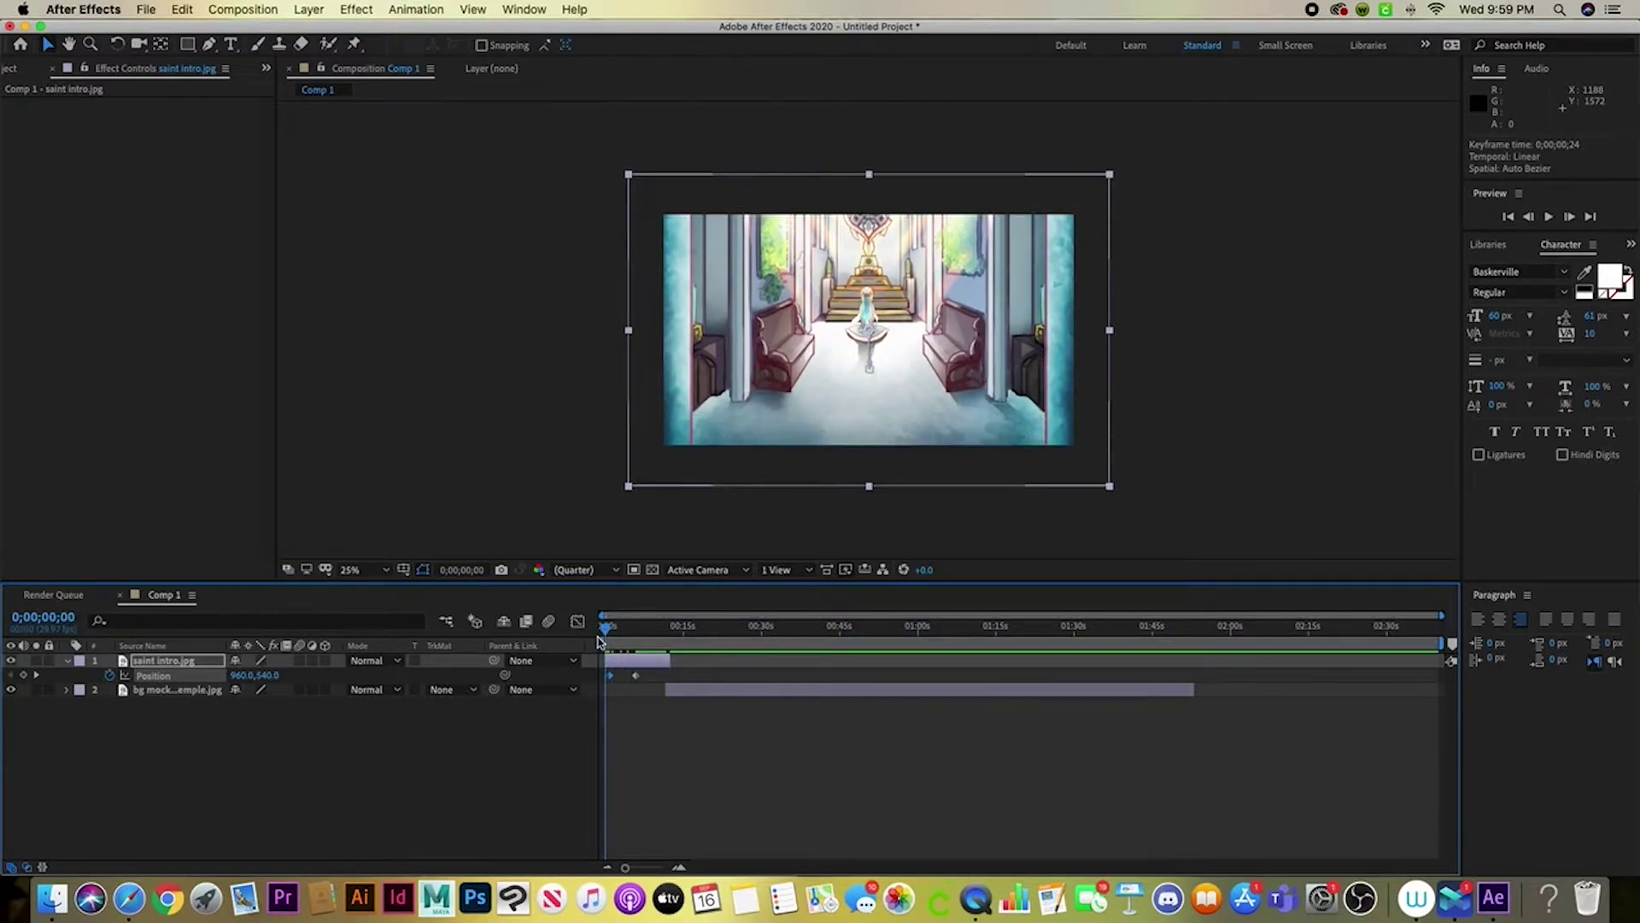
{"action": "key", "text": "space"}
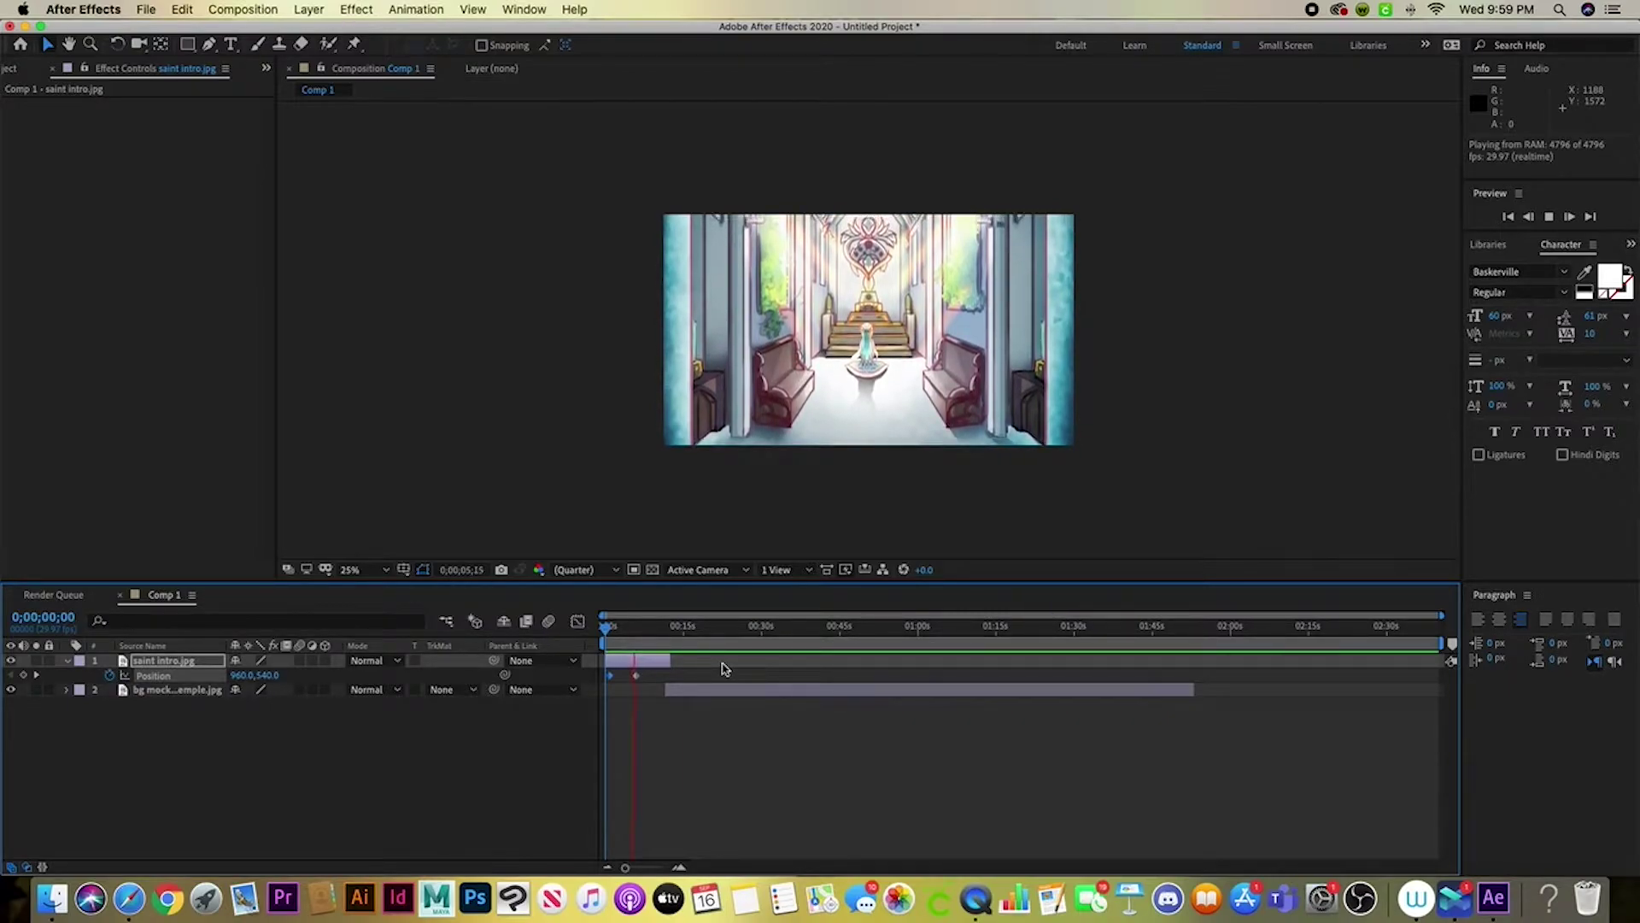
{"action": "left_click", "coordinate": [637, 676]}
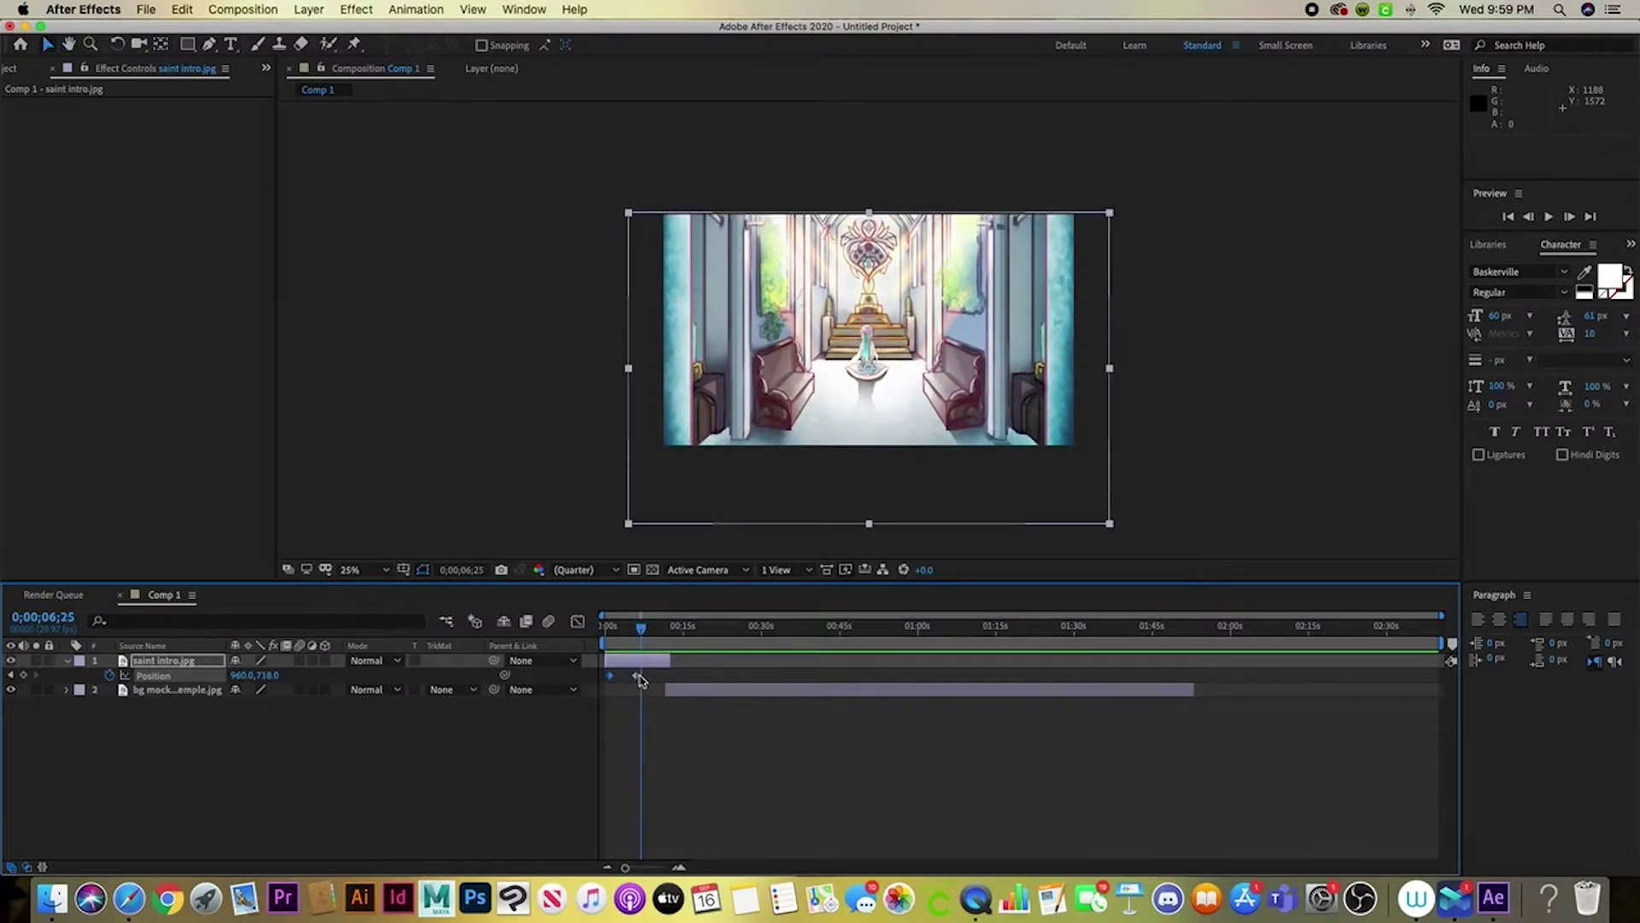
{"action": "left_click", "coordinate": [634, 676]}
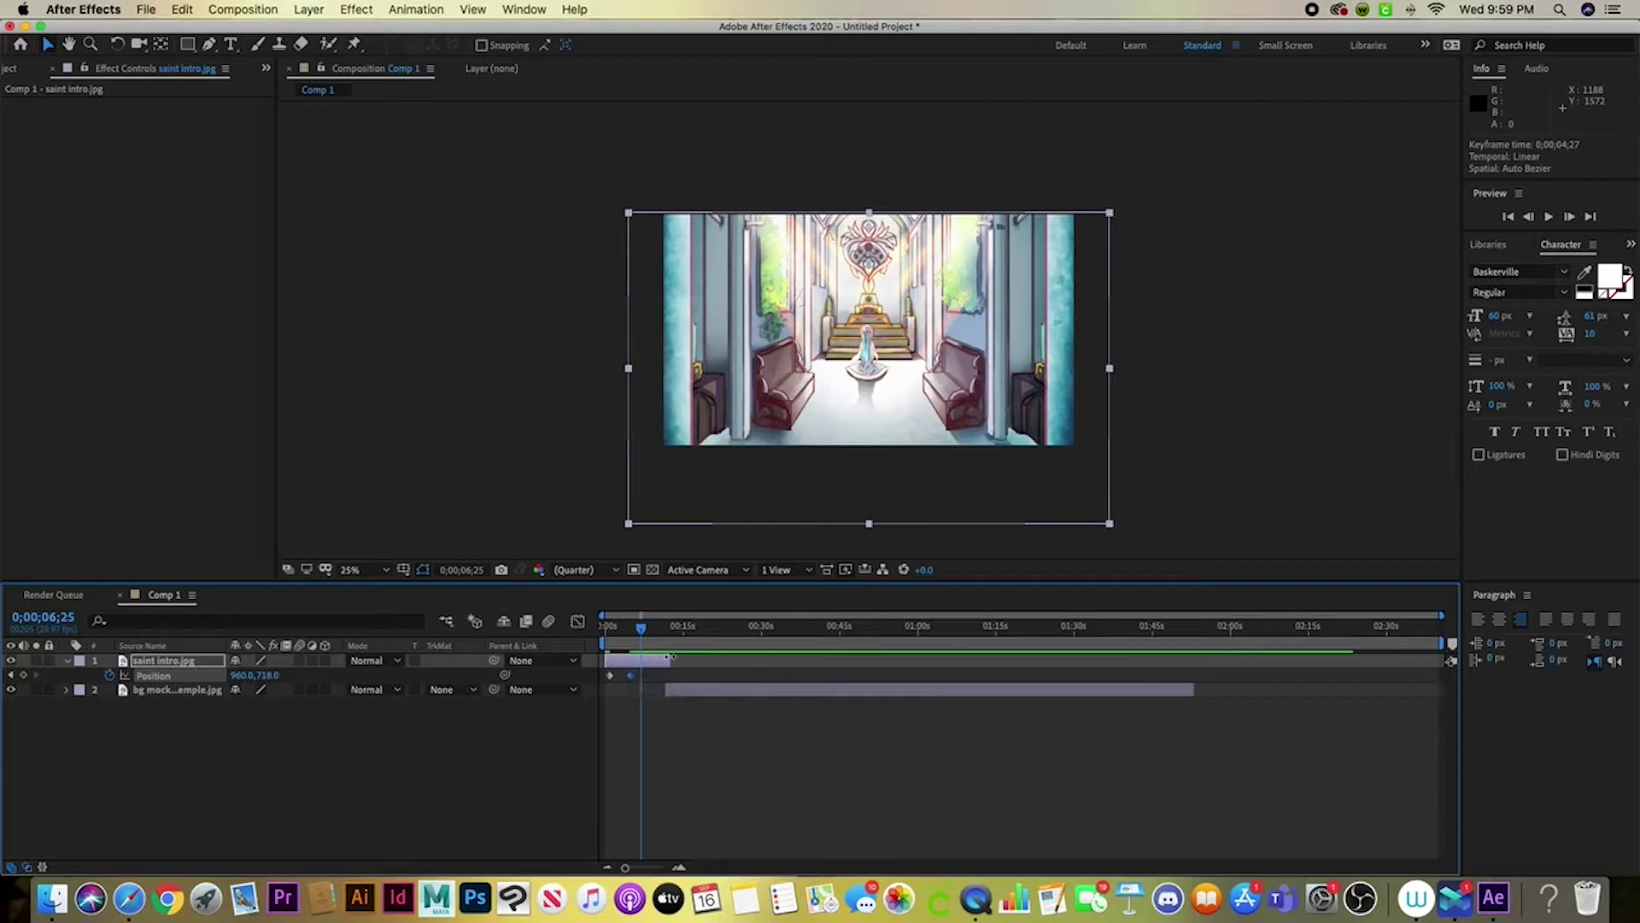
Extend the saint intro.jpg layer to about 0;00;16 and shift the forest temple background layer to start where it ends
{"action": "left_click", "coordinate": [670, 658]}
{"action": "left_click_drag", "start_coordinate": [670, 658], "coordinate": [706, 698]}
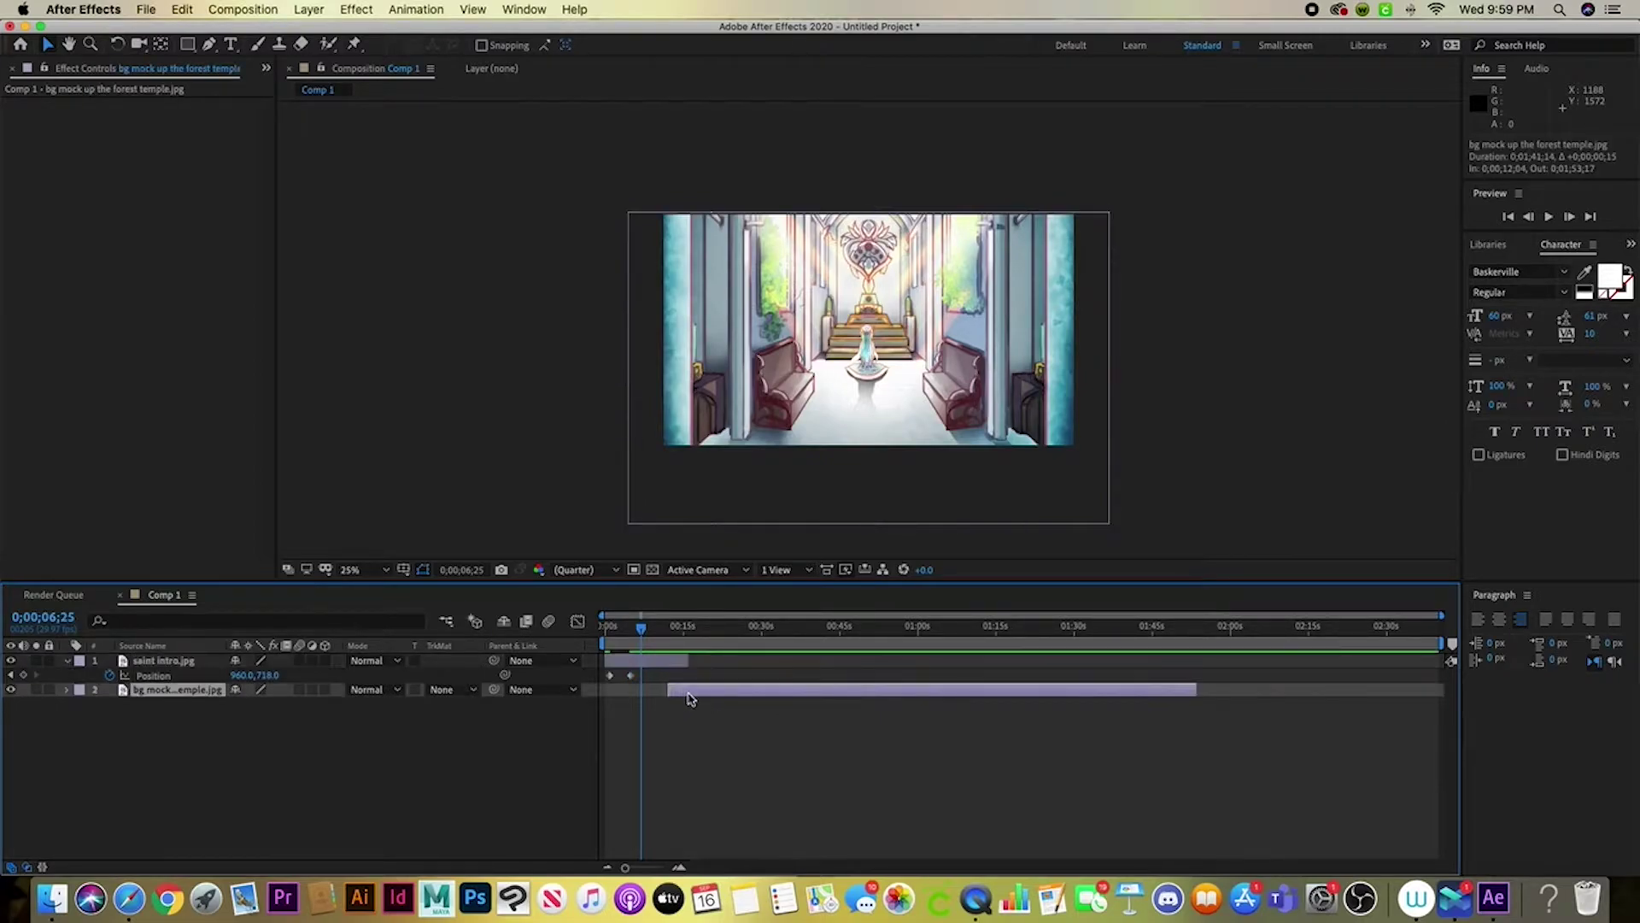
{"action": "left_click", "coordinate": [762, 728]}
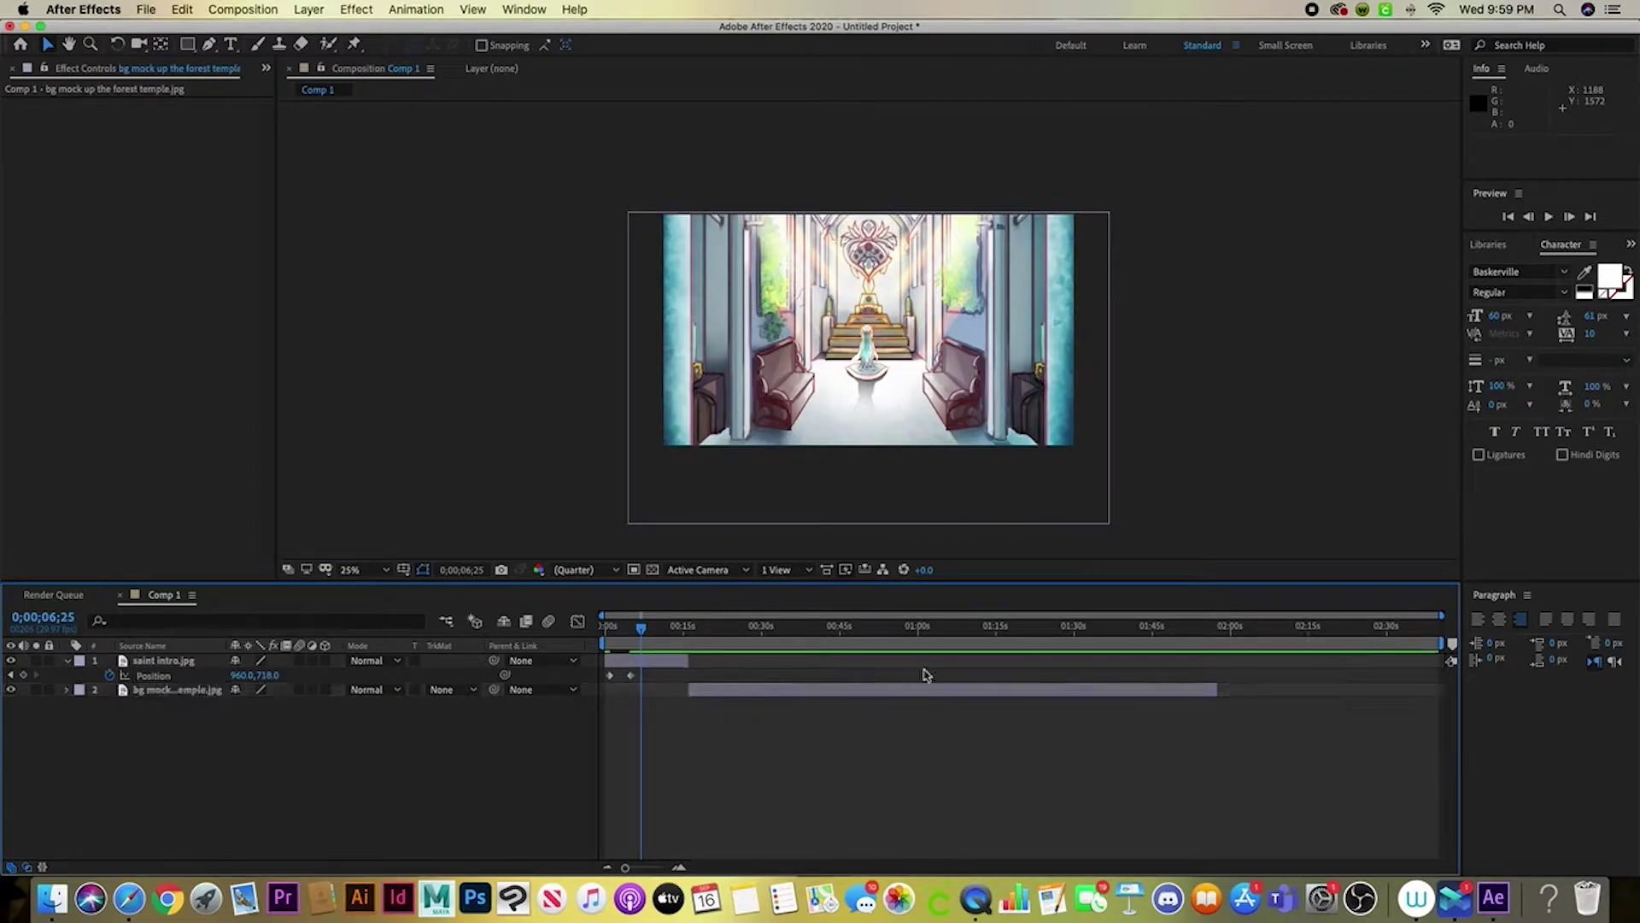
Preview the animation from the start and move the second Position keyframe of saint intro.jpg to 0;00;04;02
{"action": "left_click", "coordinate": [1231, 323]}
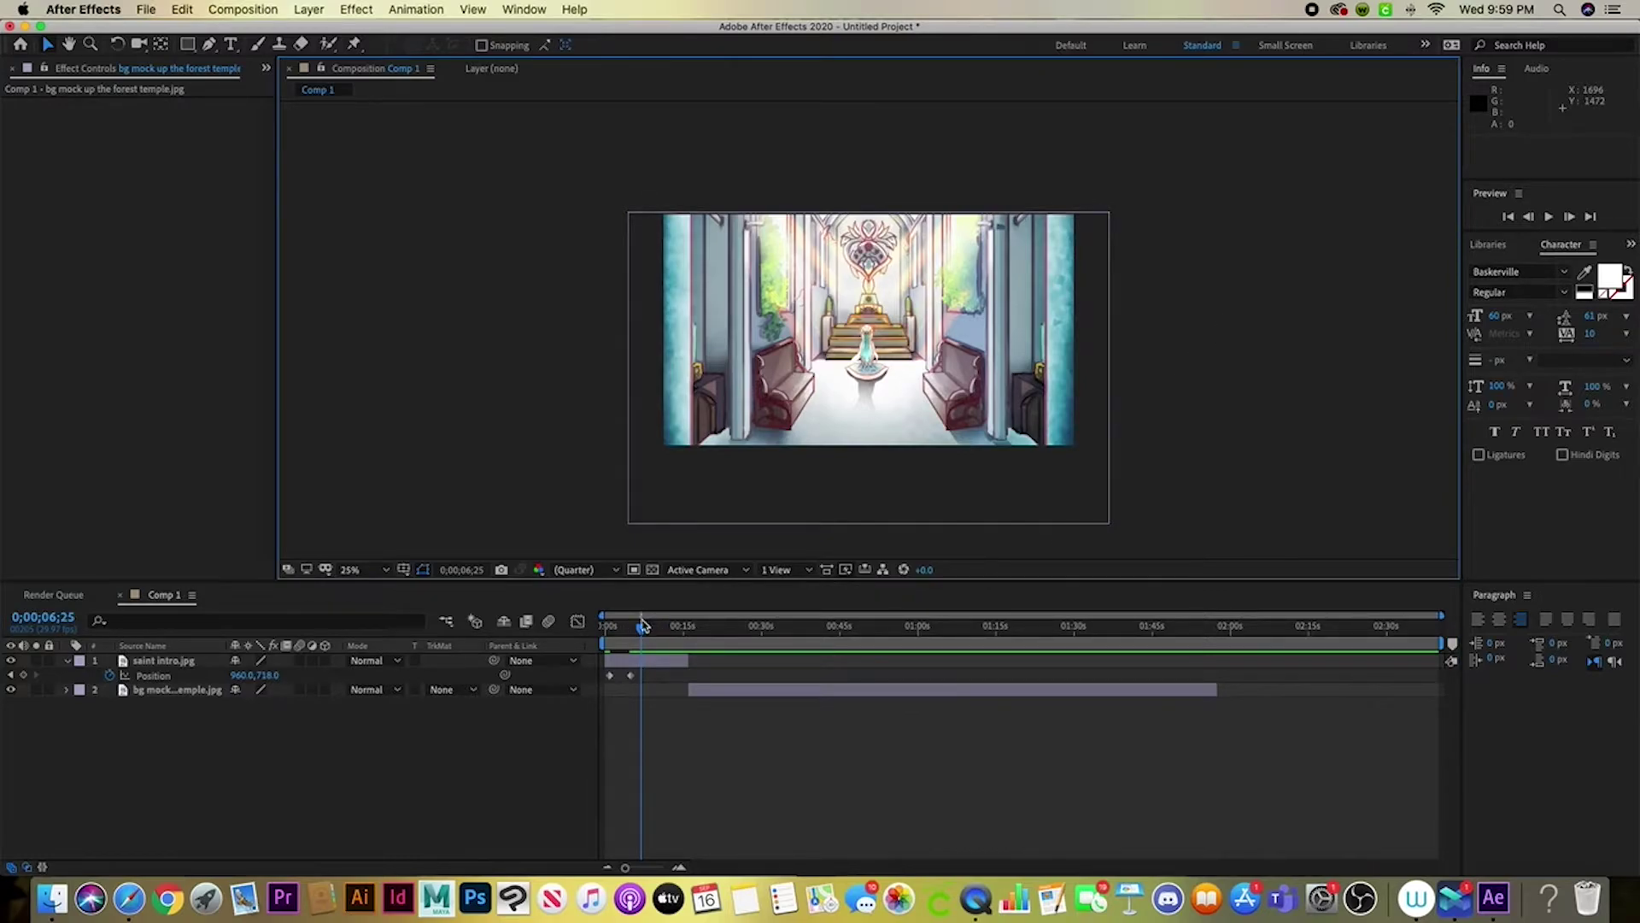
{"action": "left_click_drag", "start_coordinate": [641, 627], "coordinate": [596, 632]}
{"action": "key", "text": "space"}
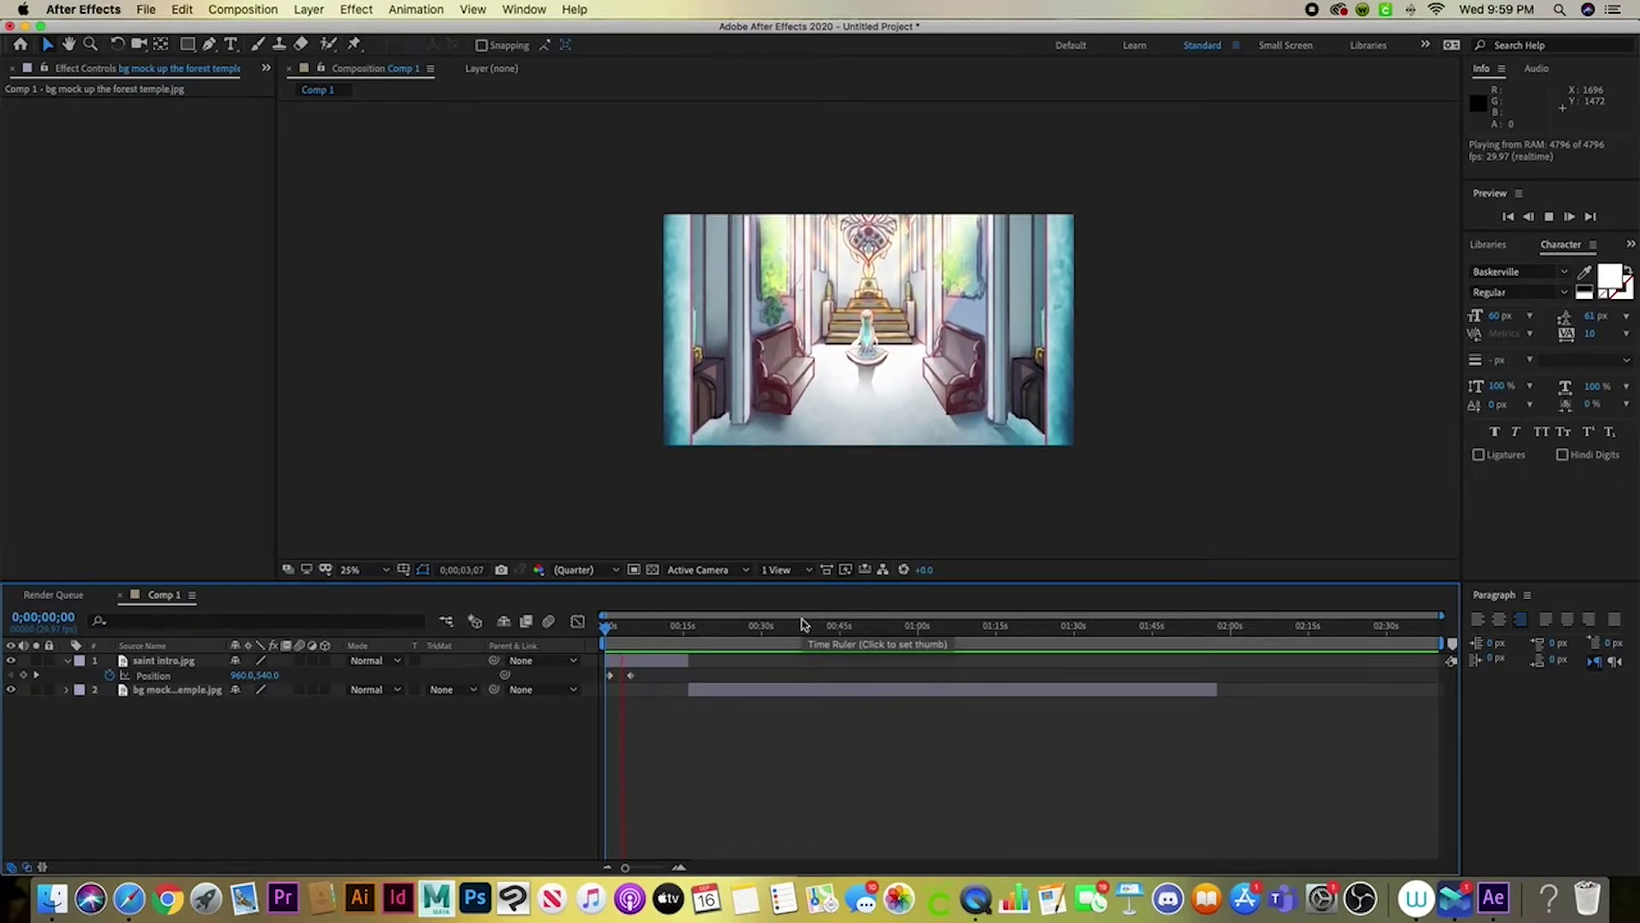
{"action": "key", "text": "space"}
{"action": "left_click_drag", "start_coordinate": [632, 677], "coordinate": [627, 676]}
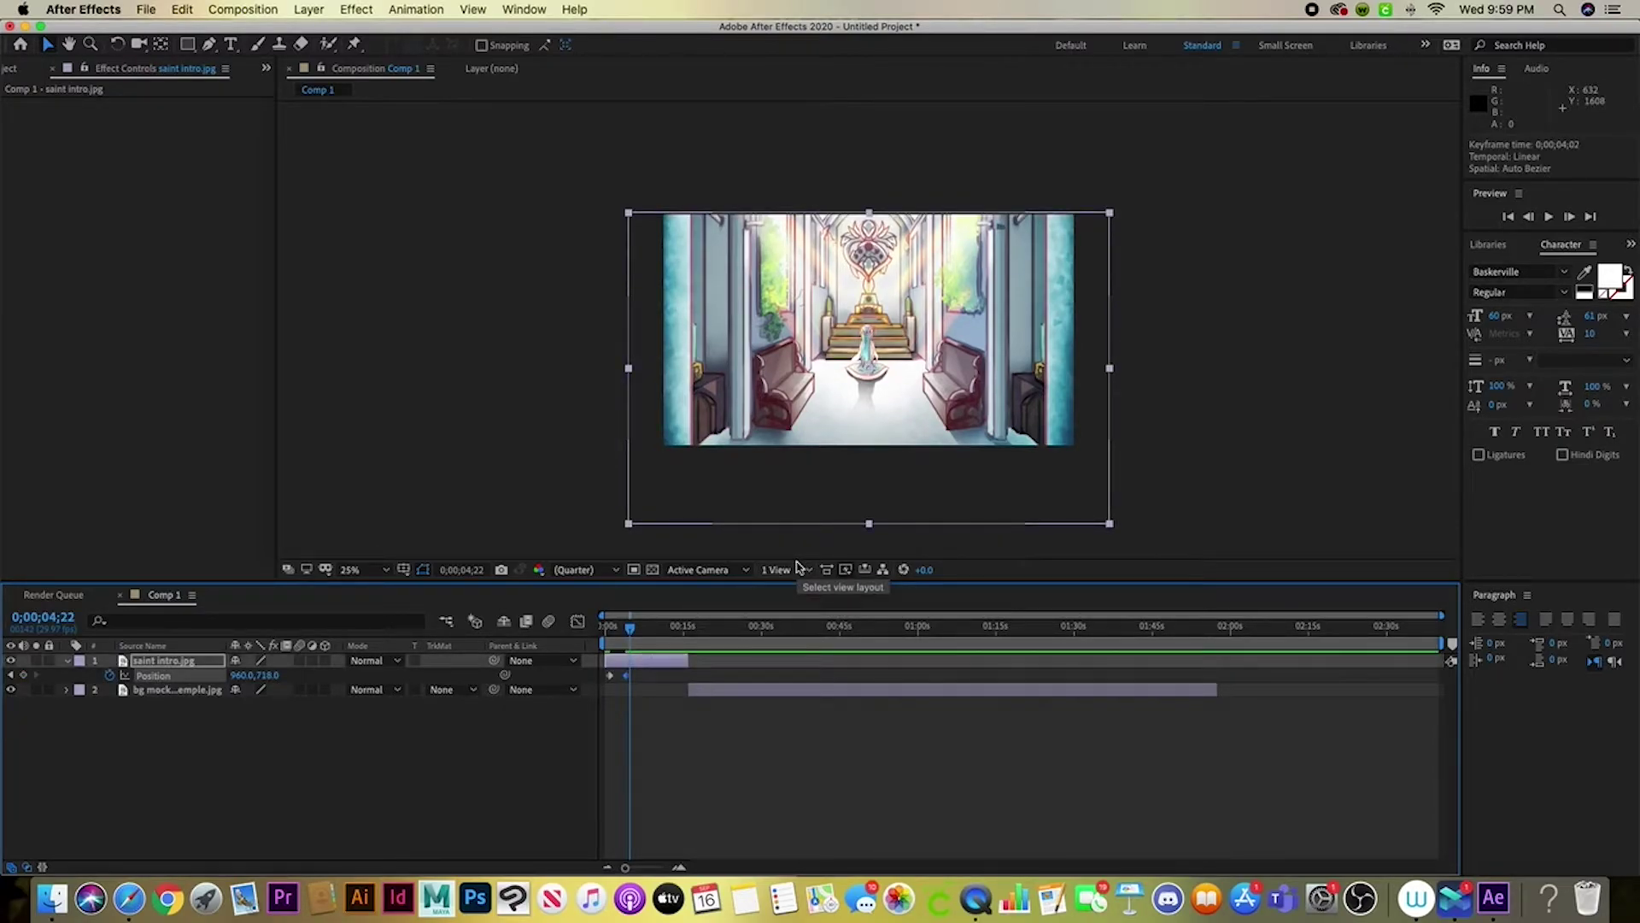
Play back the composition from the beginning to check the timing of the intro picture's movement
{"action": "key", "text": "space"}
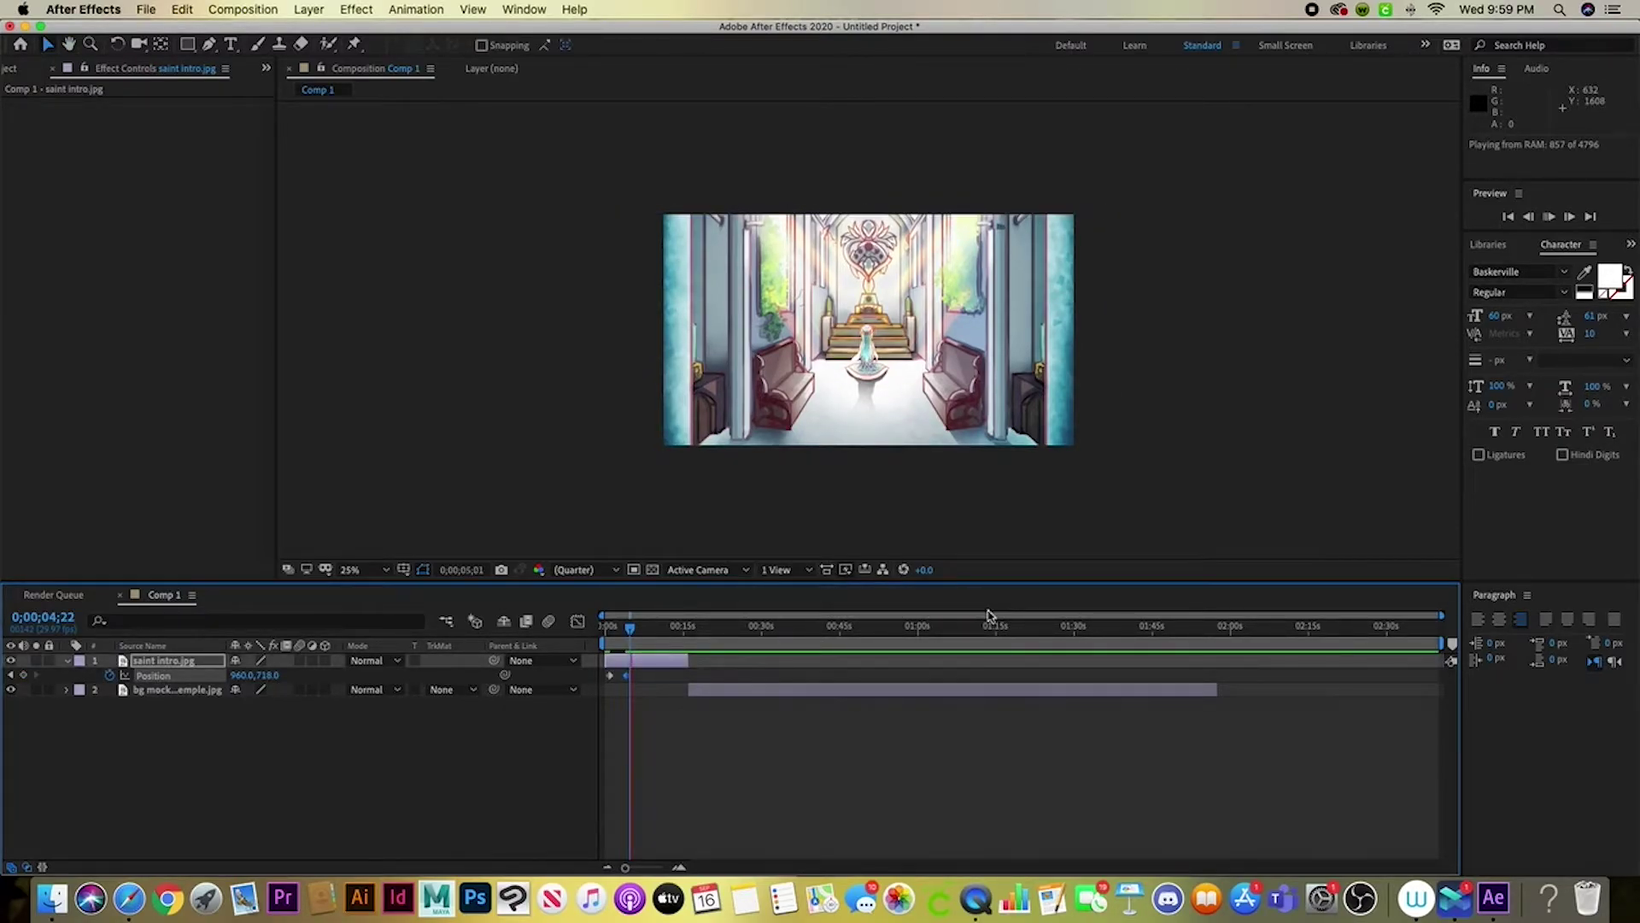
{"action": "key", "text": "space"}
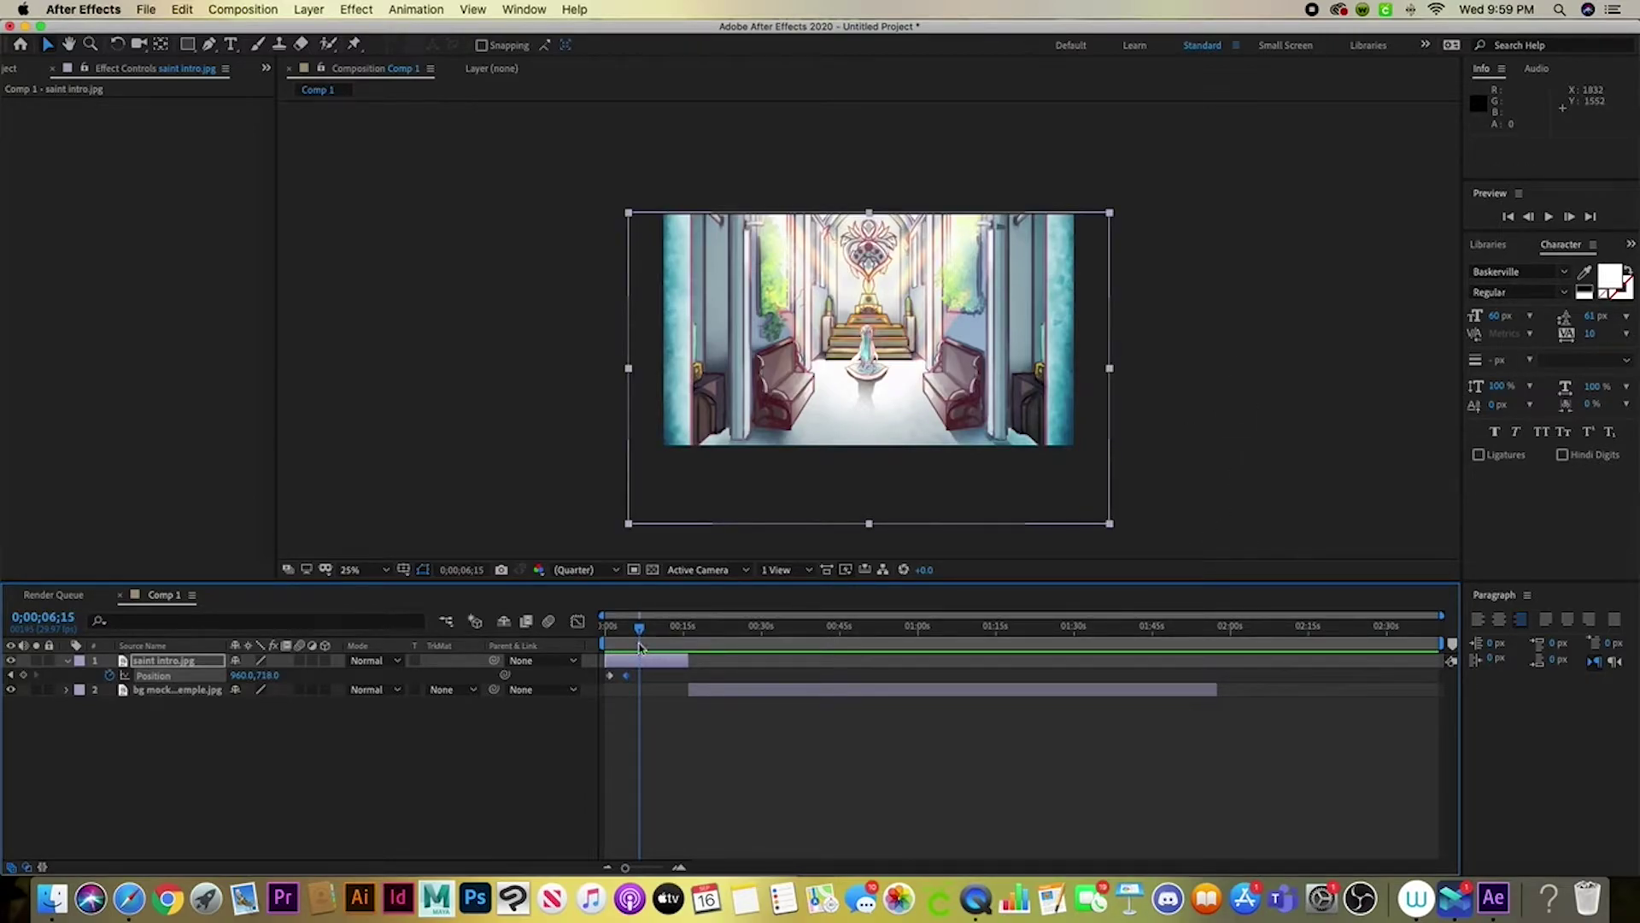
{"action": "left_click_drag", "start_coordinate": [639, 627], "coordinate": [586, 645]}
{"action": "key", "text": "space"}
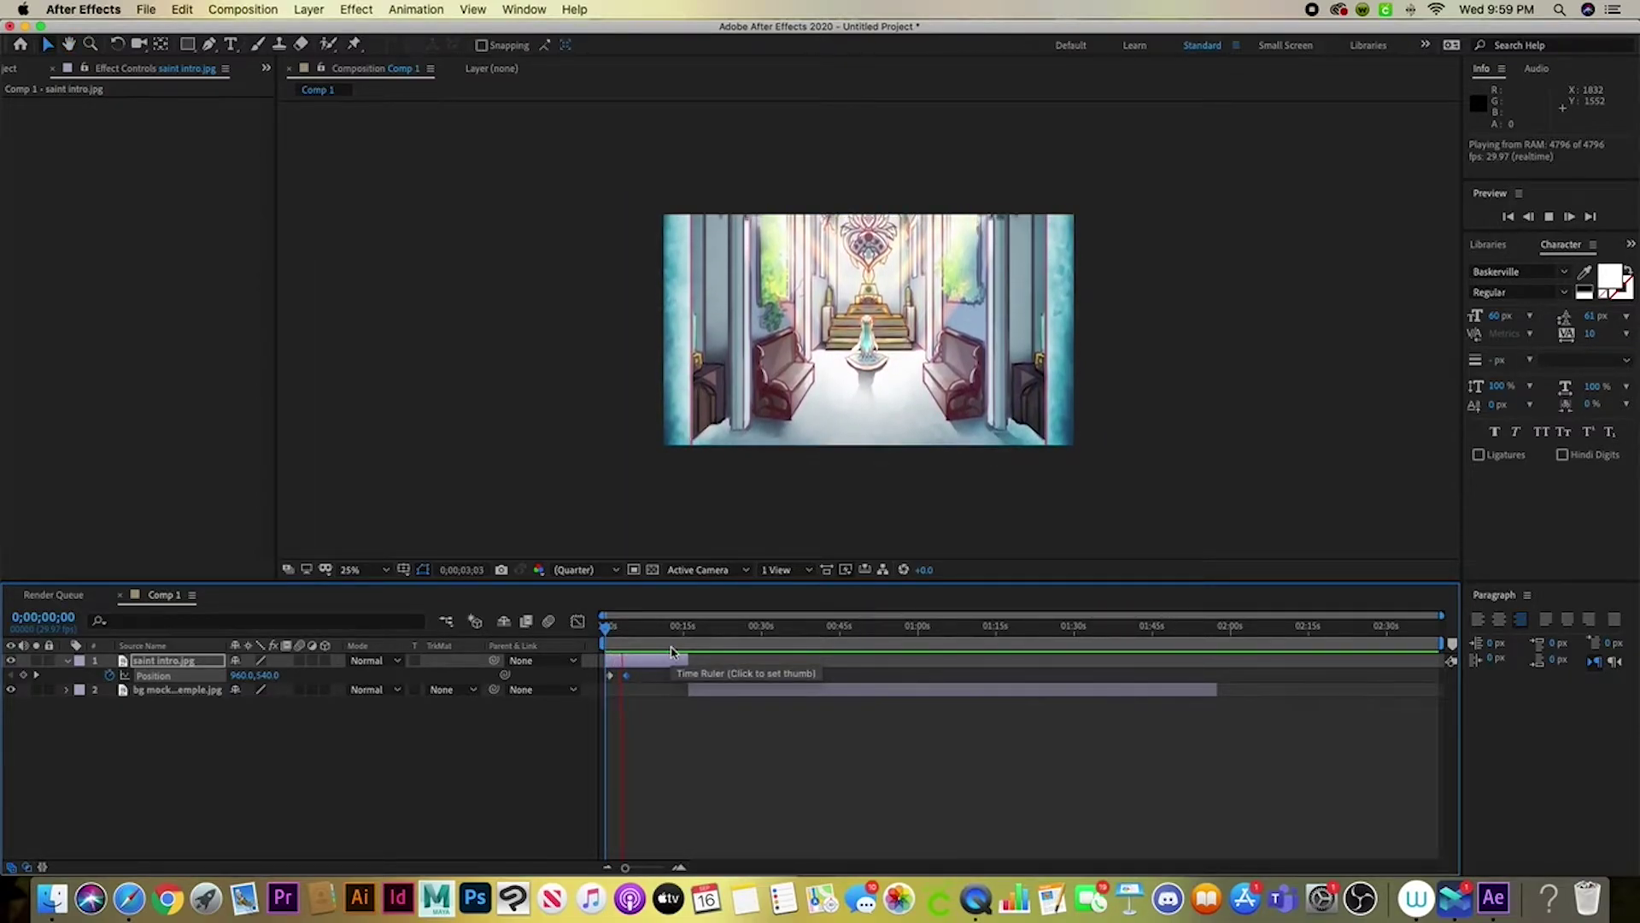
{"action": "key", "text": "space"}
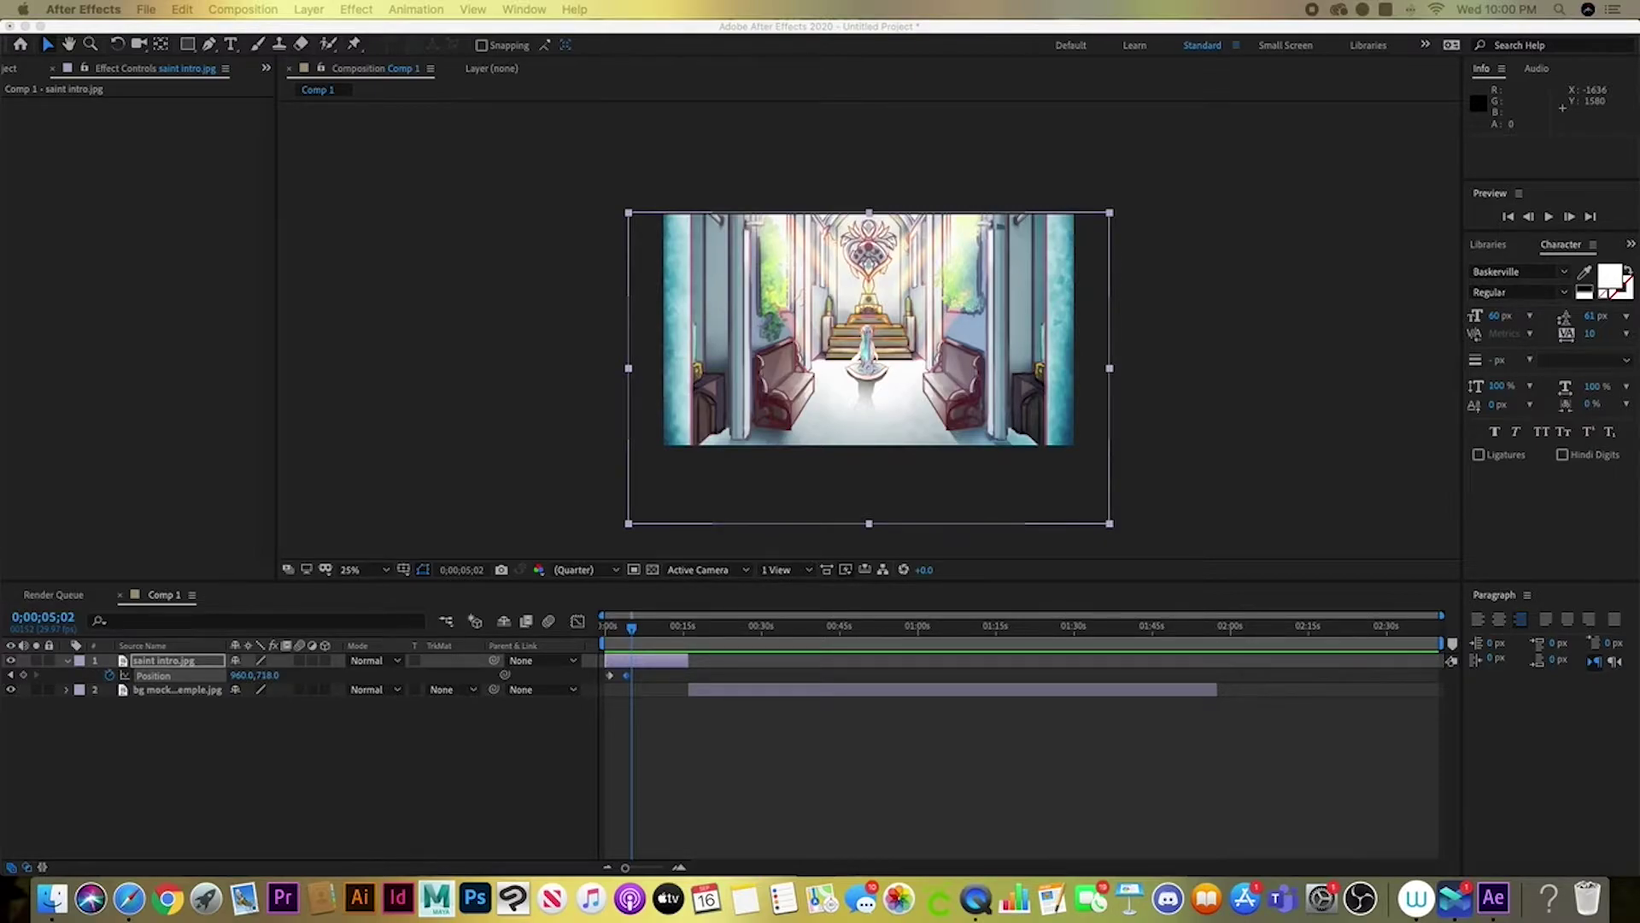
Add choice bubble.png, name bubble.png and speach bubble.png from the bubbles speach folder as layers above saint intro.jpg
{"action": "left_click_drag", "start_coordinate": [0, 359], "coordinate": [915, 256]}
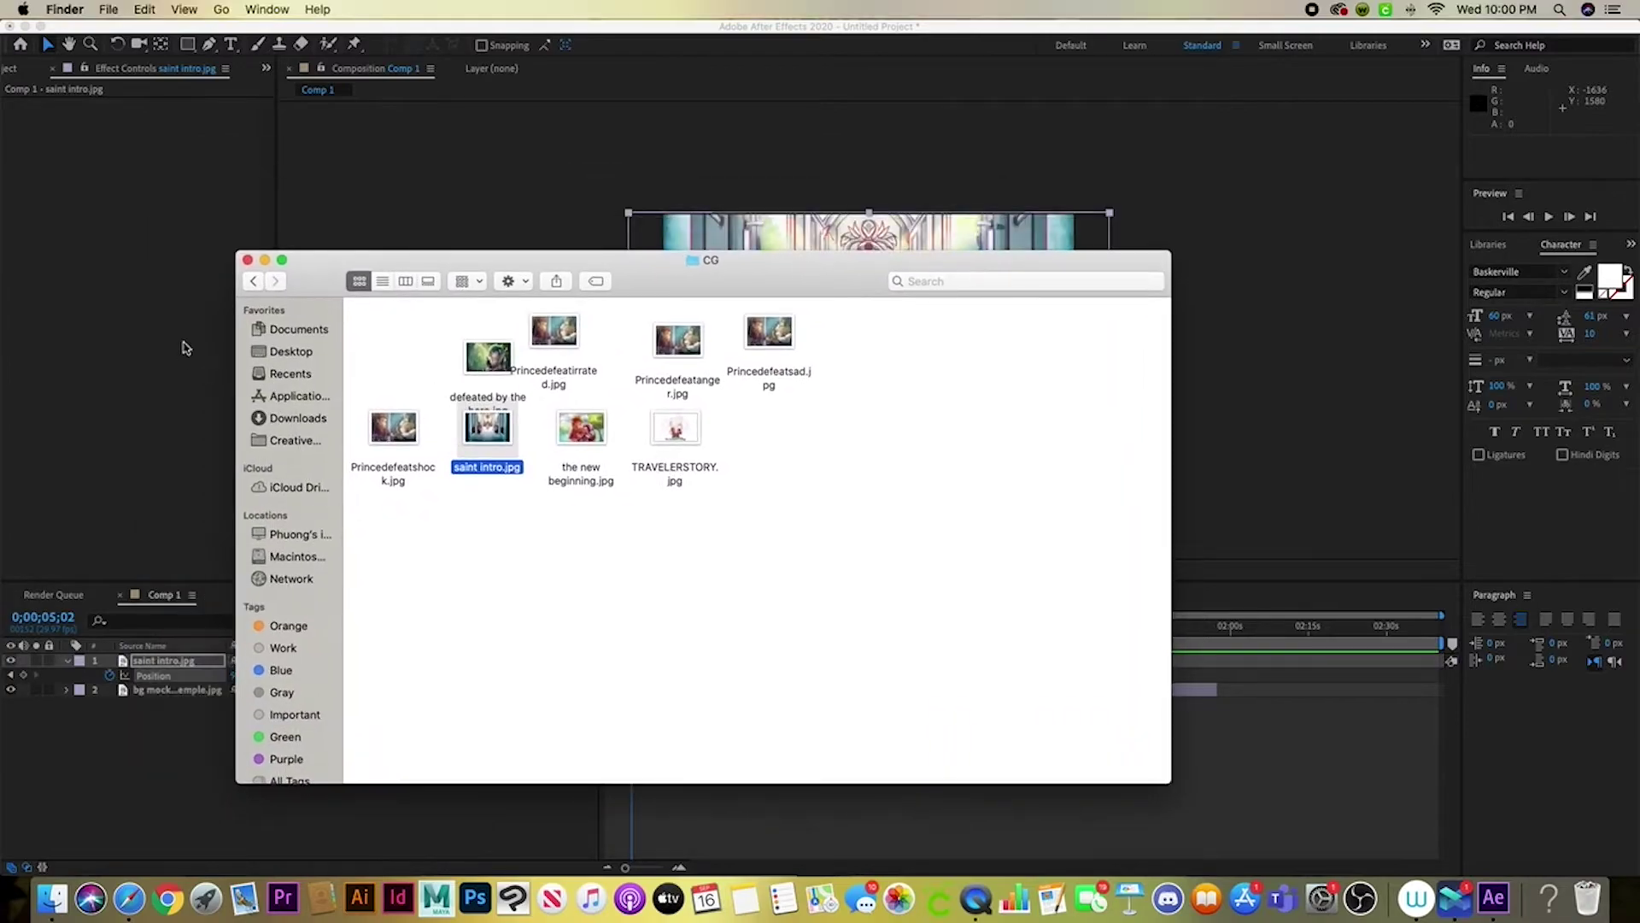
{"action": "left_click", "coordinate": [251, 282]}
{"action": "double_click", "coordinate": [609, 340]}
{"action": "left_click_drag", "start_coordinate": [633, 405], "coordinate": [382, 336]}
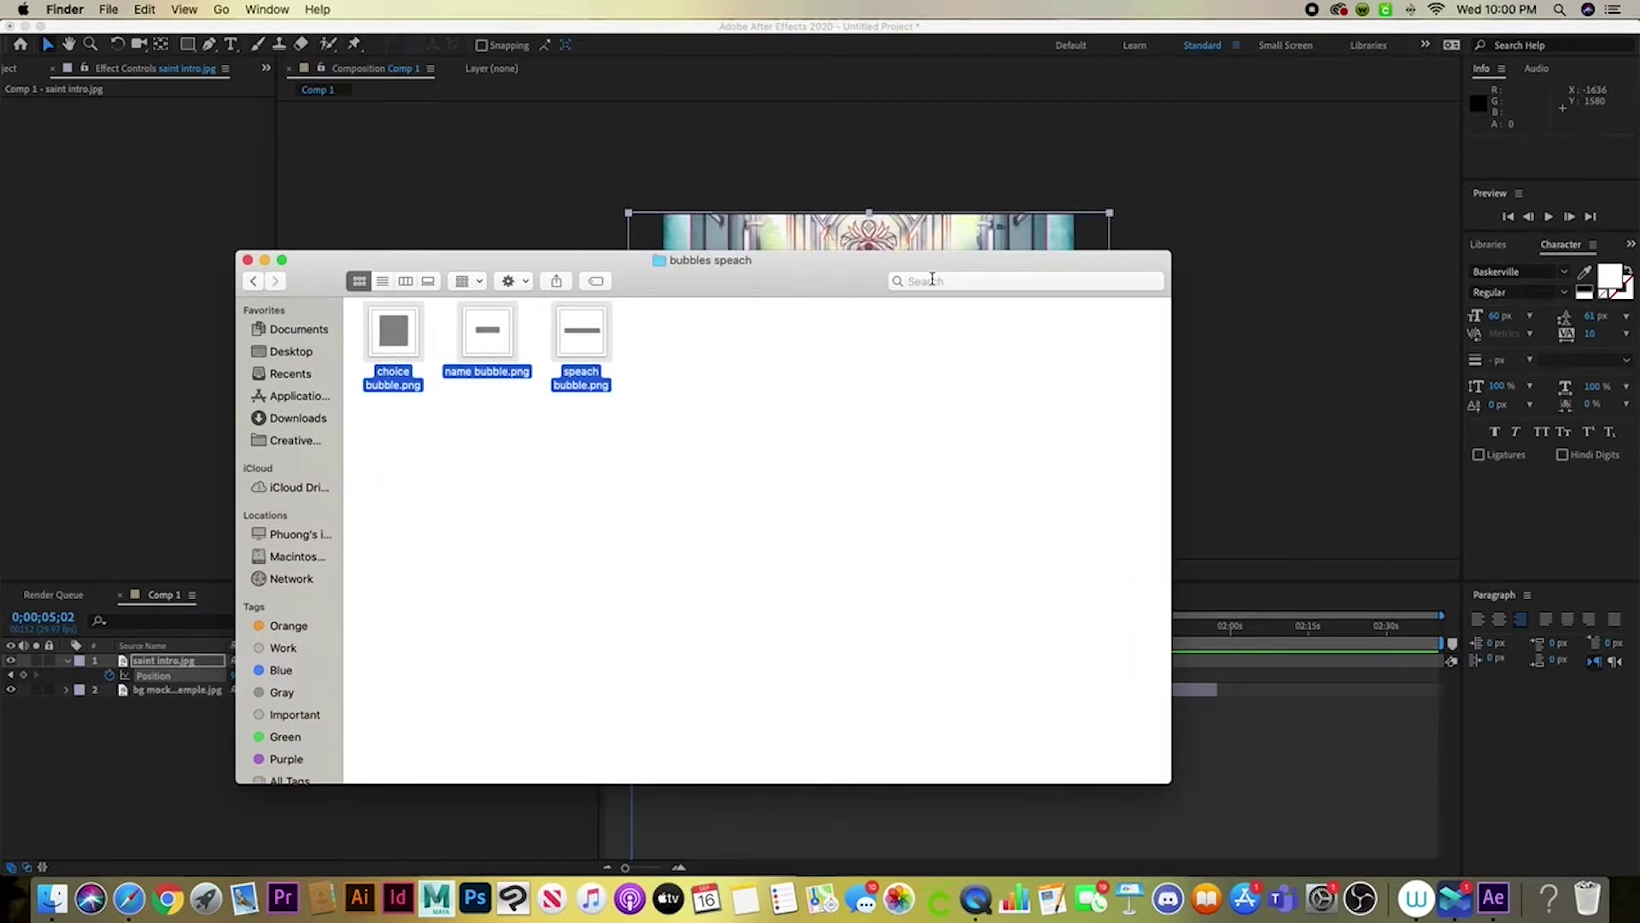
{"action": "left_click_drag", "start_coordinate": [930, 263], "coordinate": [0, 282]}
{"action": "left_click_drag", "start_coordinate": [8, 478], "coordinate": [478, 693]}
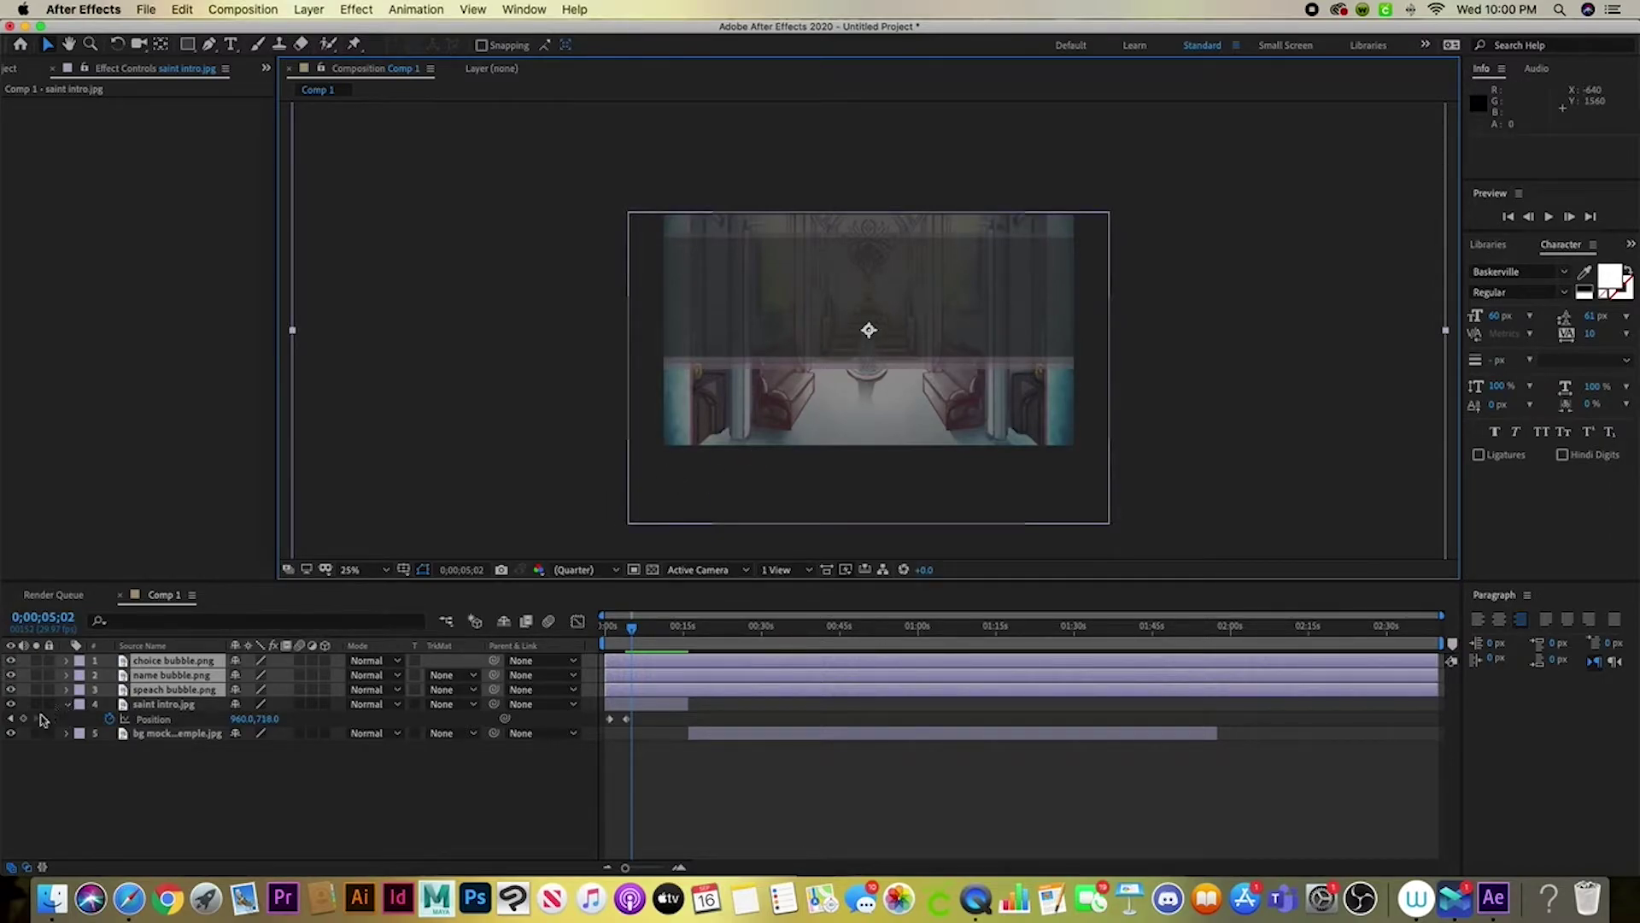
Lock the forest temple background and saint intro.jpg layers
{"action": "left_click", "coordinate": [39, 743]}
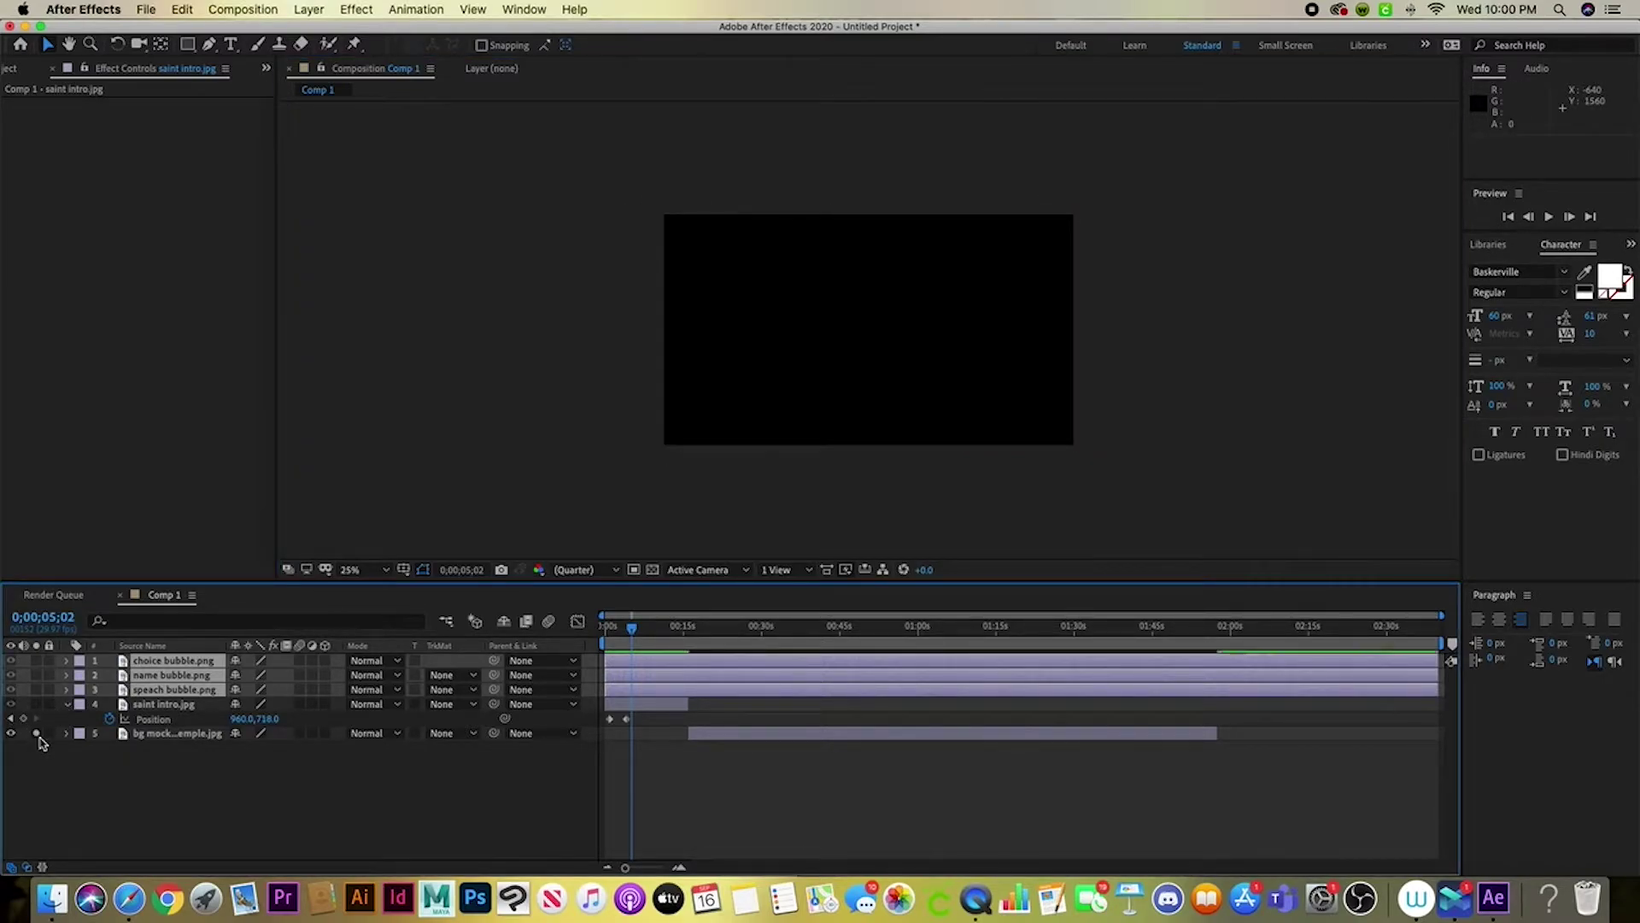
{"action": "left_click", "coordinate": [48, 733]}
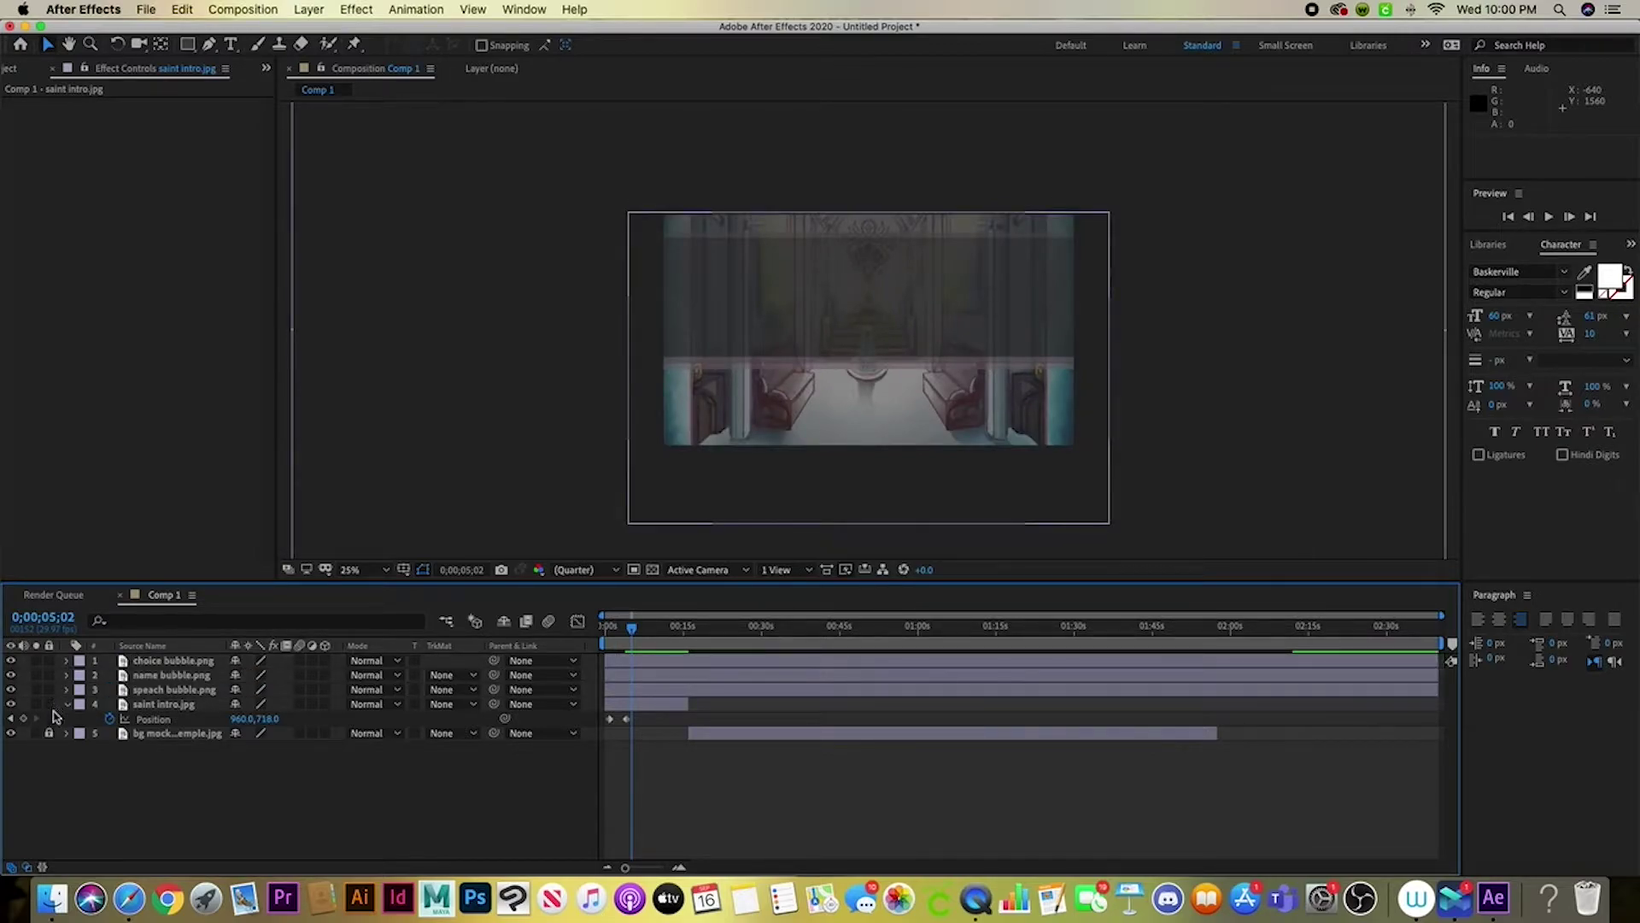
{"action": "left_click", "coordinate": [48, 704]}
Scale the choice bubble, name bubble and speach bubble layers down together to about 16% and deselect them
{"action": "left_click", "coordinate": [210, 688]}
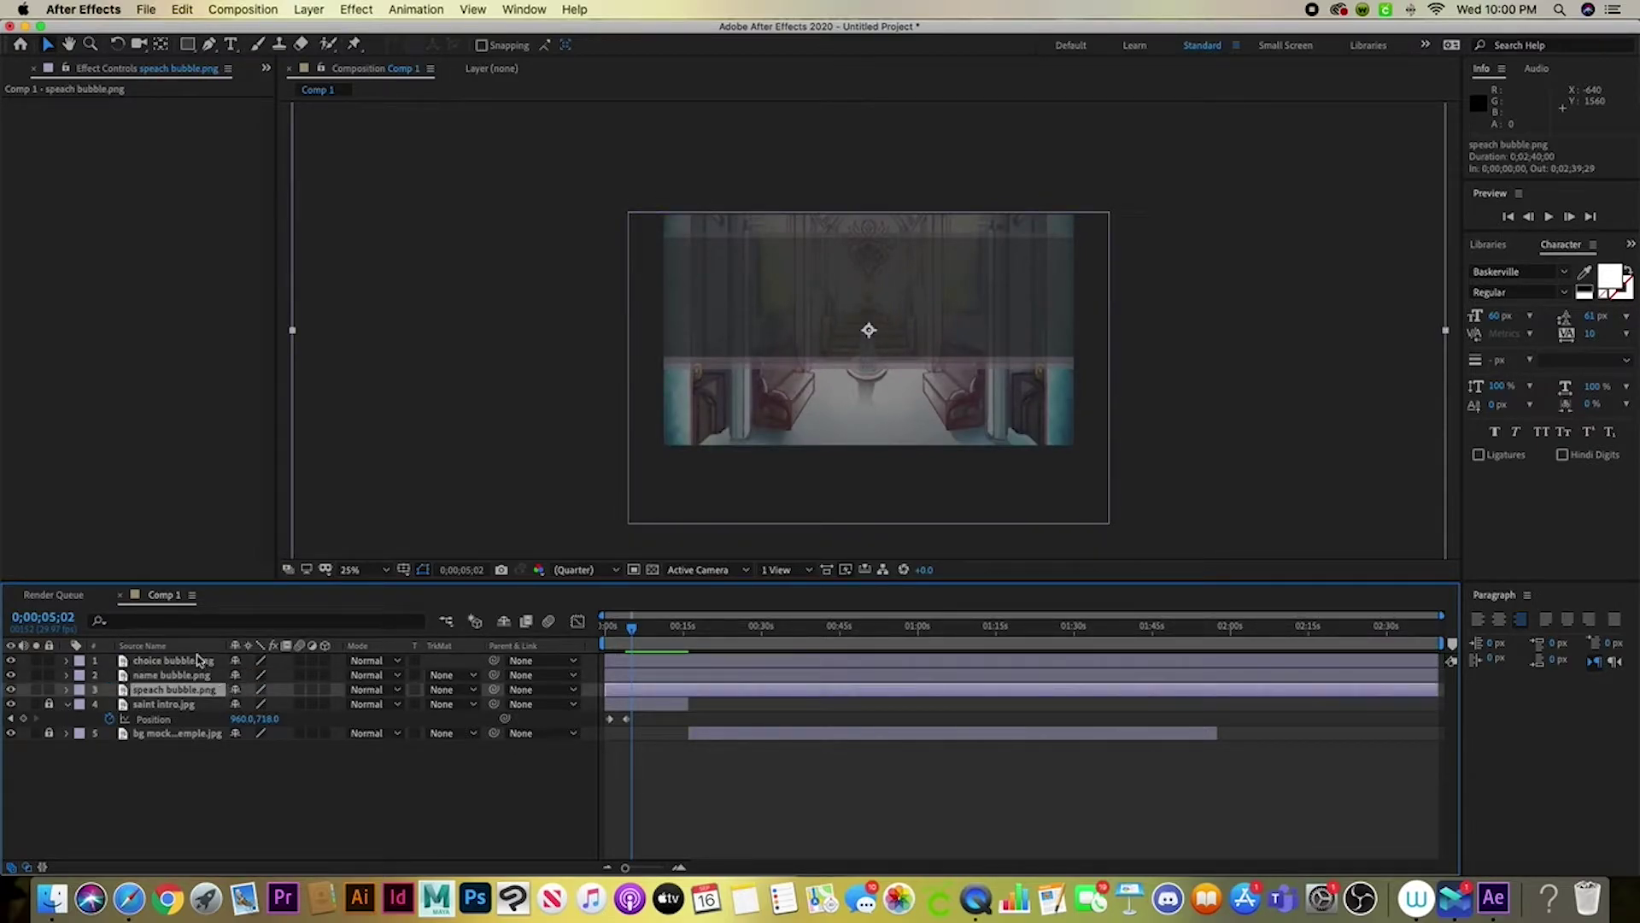
{"action": "left_click", "coordinate": [195, 660], "text": "shift"}
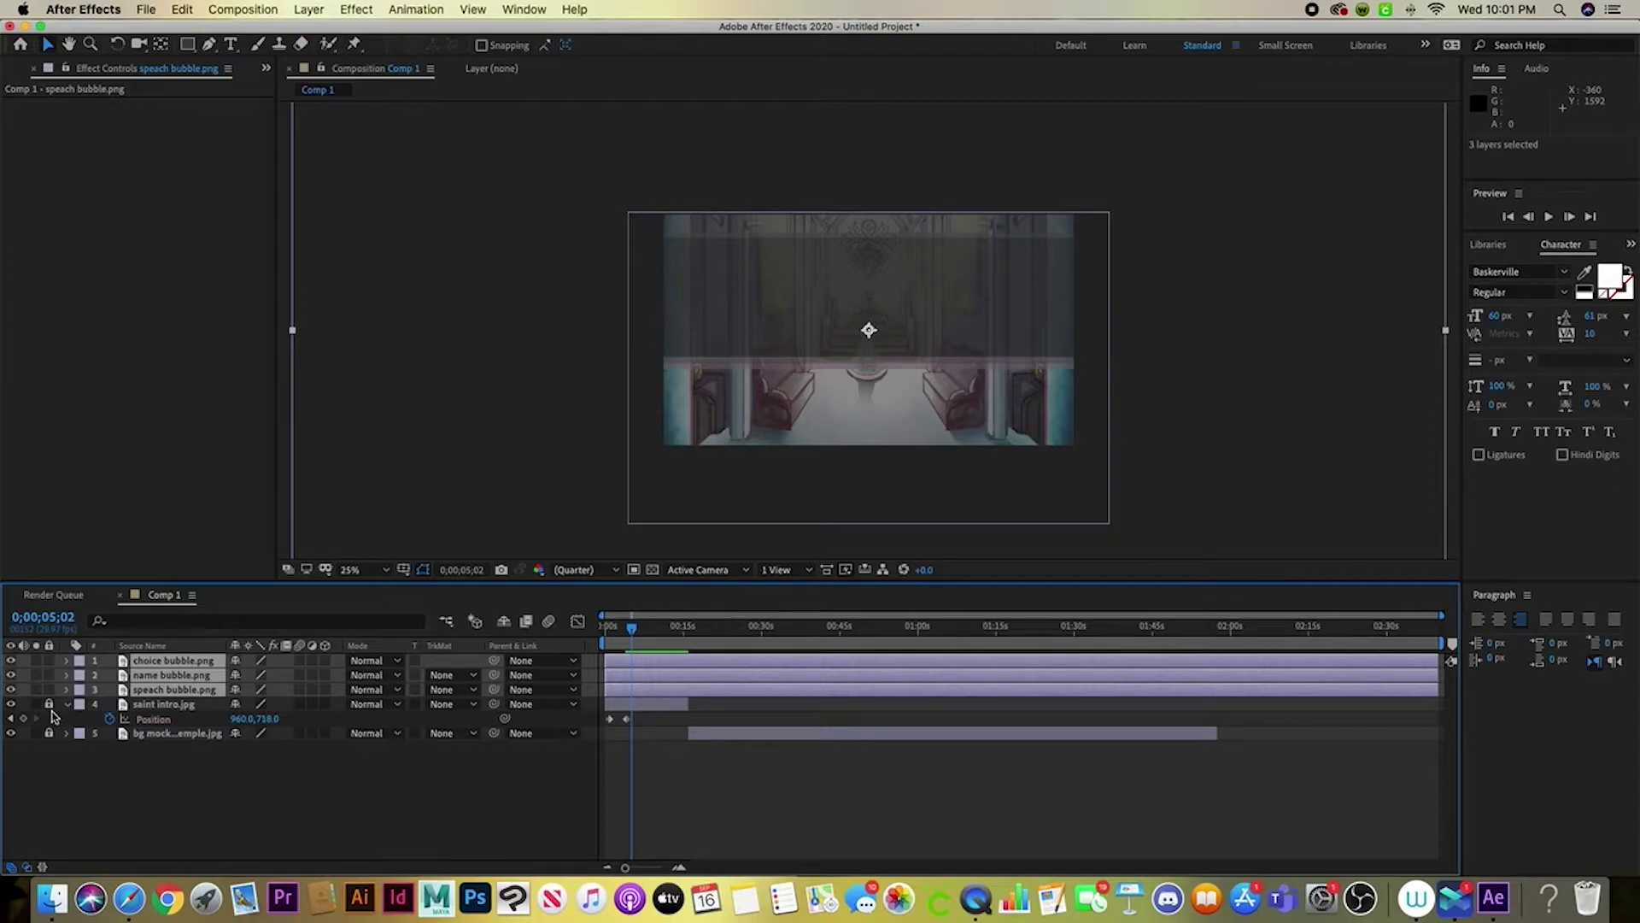
{"action": "left_click", "coordinate": [1032, 519]}
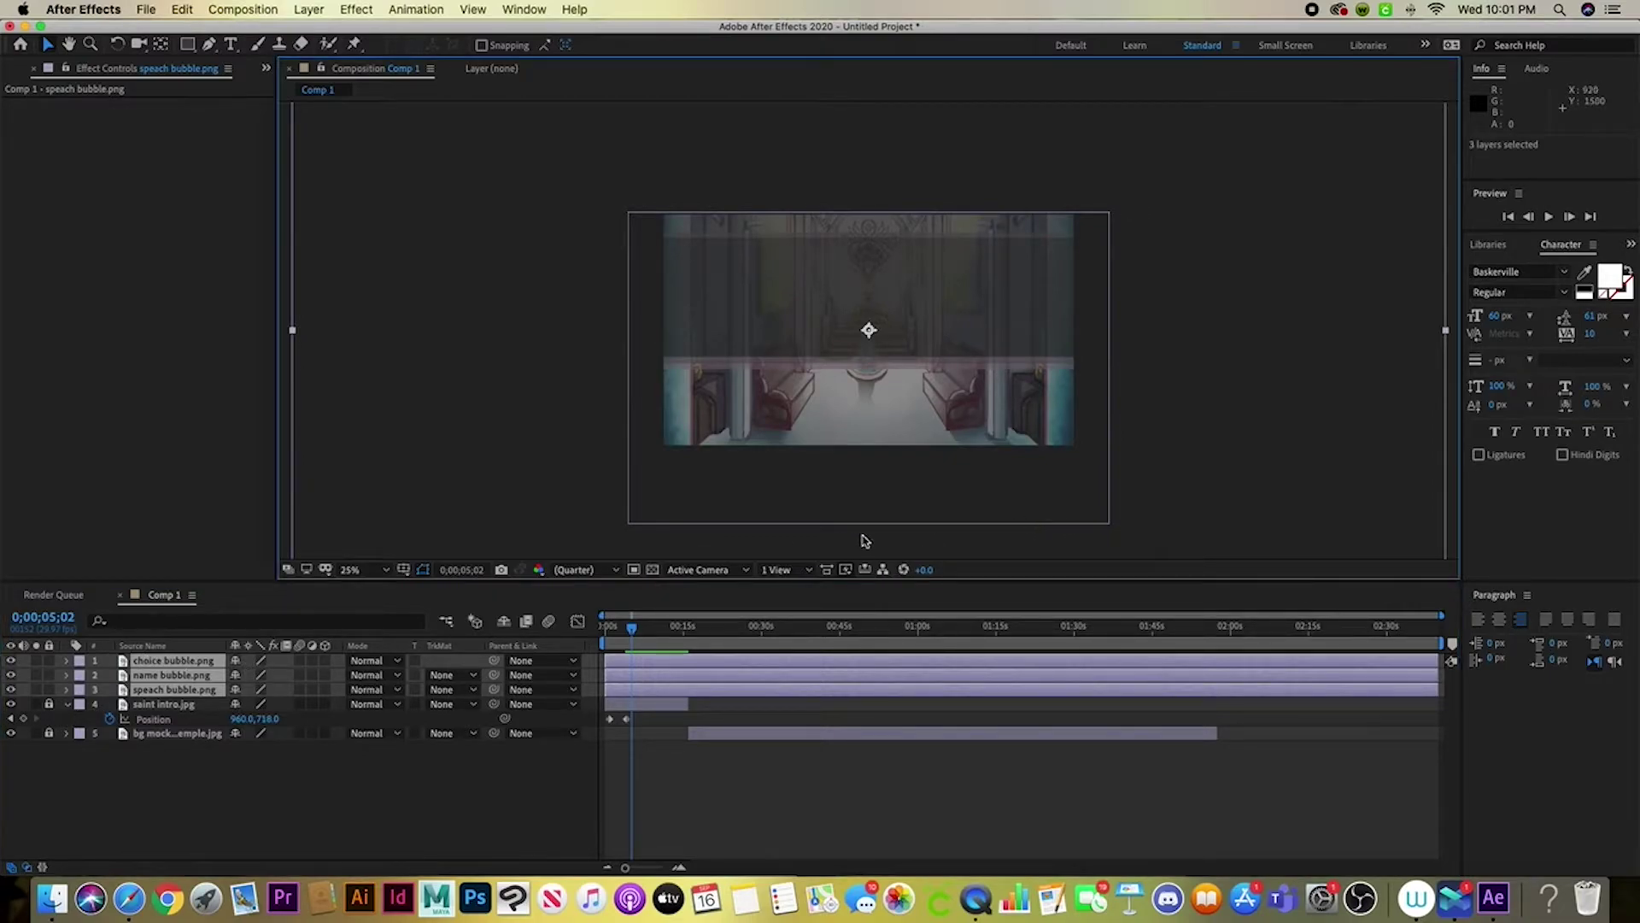
{"action": "key", "text": "comma"}
{"action": "key", "text": "comma"}
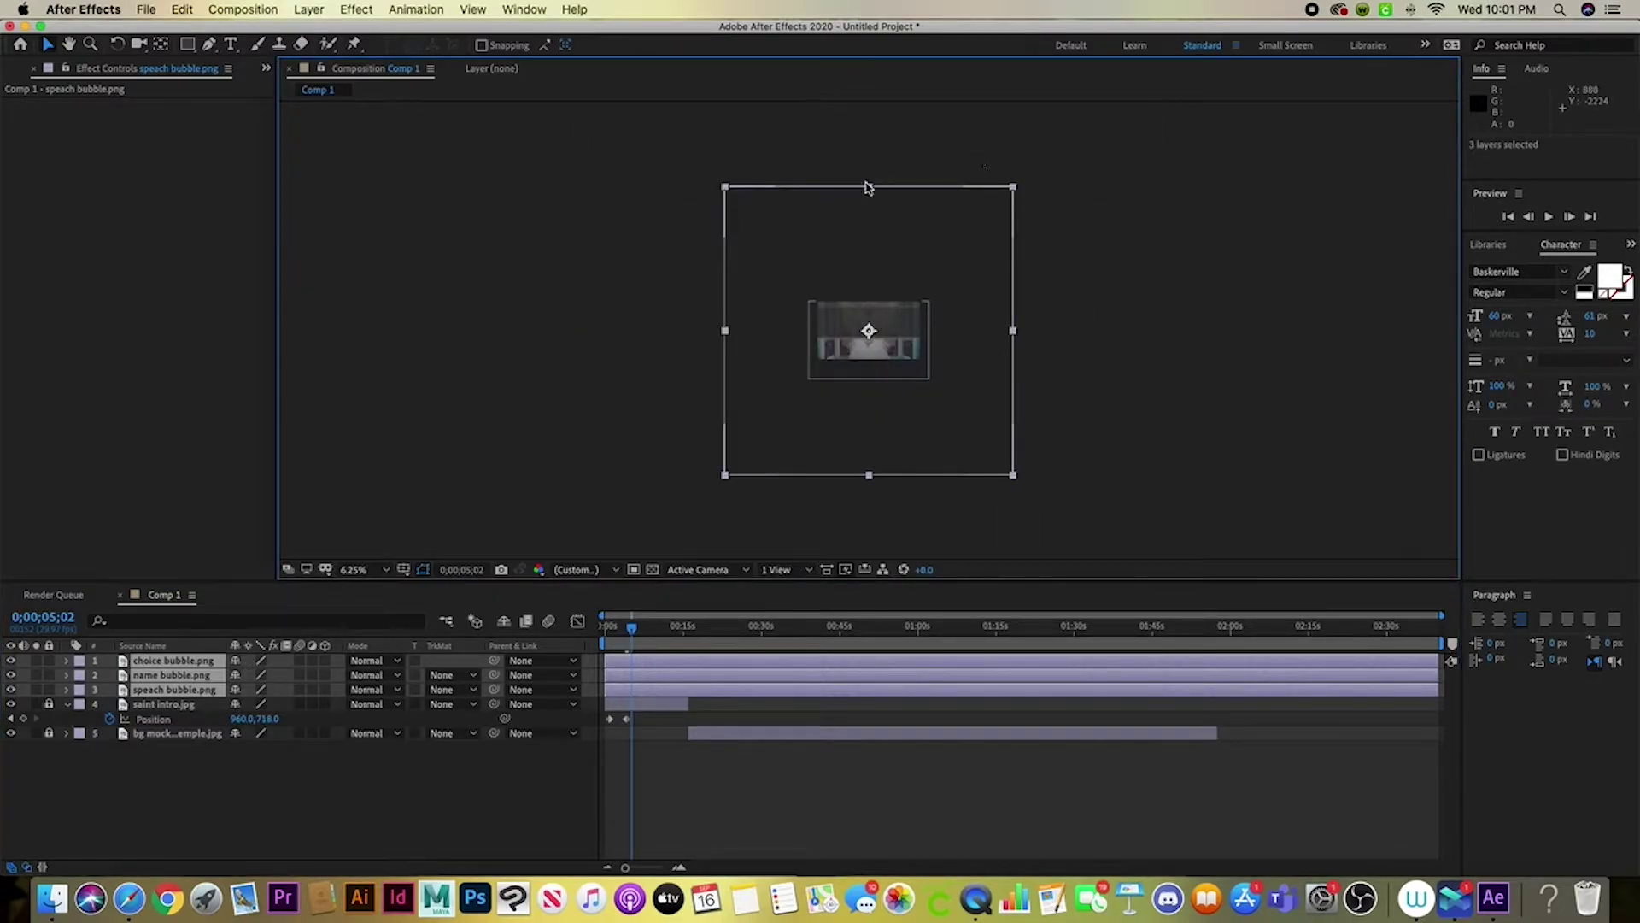
{"action": "left_click_drag", "start_coordinate": [869, 187], "coordinate": [814, 314]}
{"action": "key", "text": "period"}
{"action": "key", "text": "period"}
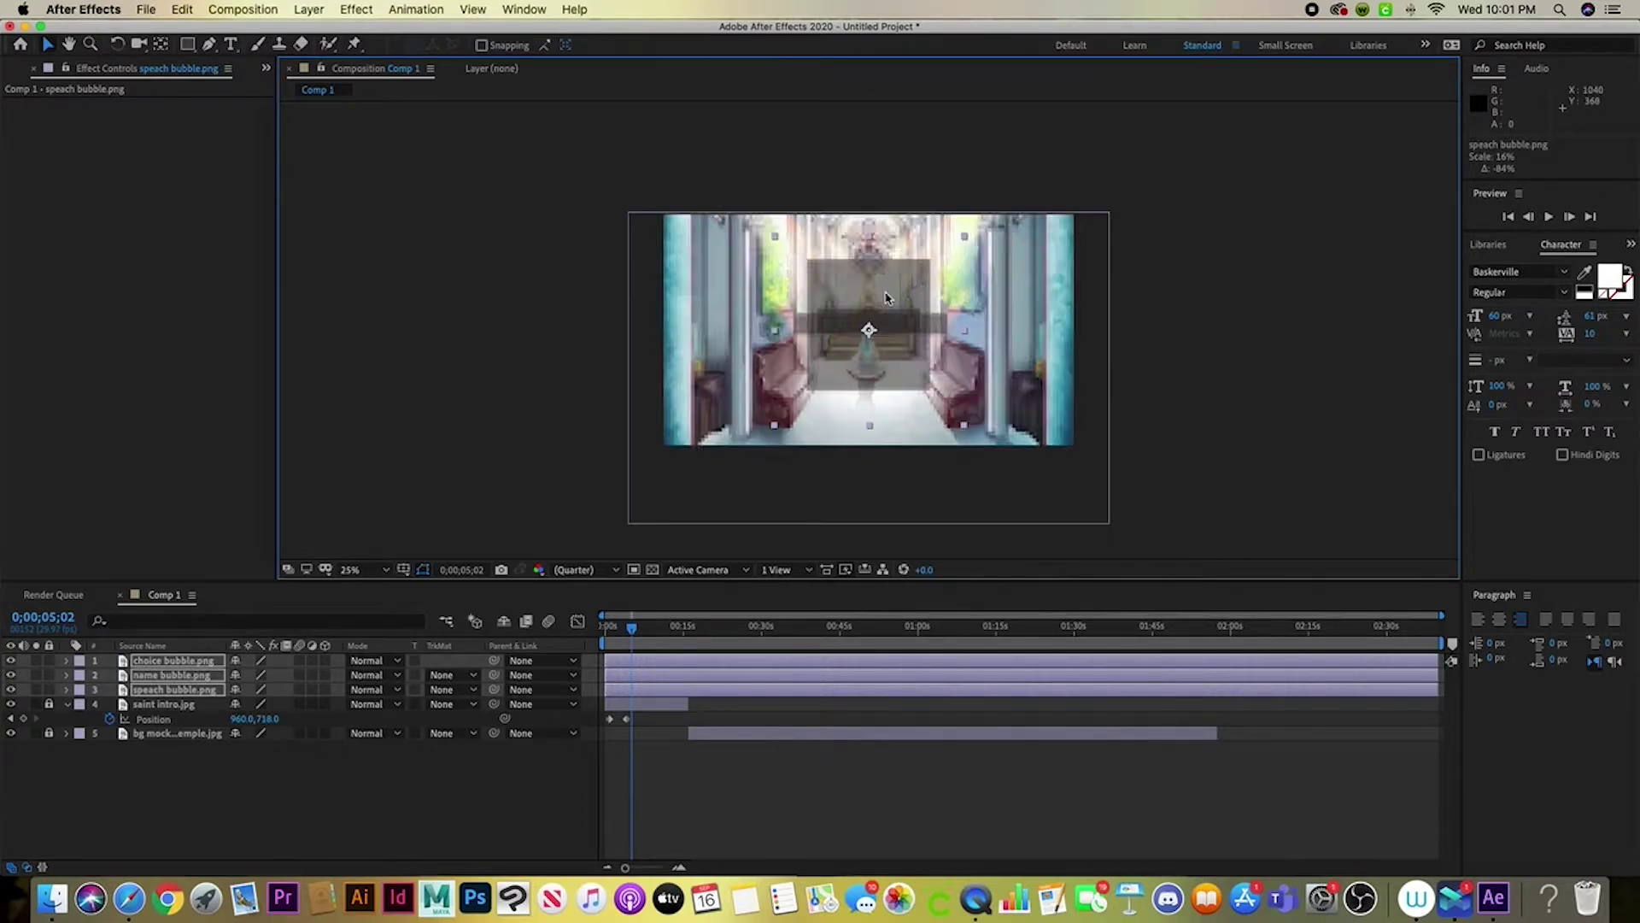
{"action": "left_click", "coordinate": [1023, 365]}
{"action": "mouse_move", "coordinate": [936, 332]}
{"action": "left_mouse_down"}
{"action": "mouse_move", "coordinate": [927, 393]}
{"action": "mouse_move", "coordinate": [933, 322]}
{"action": "left_mouse_up"}
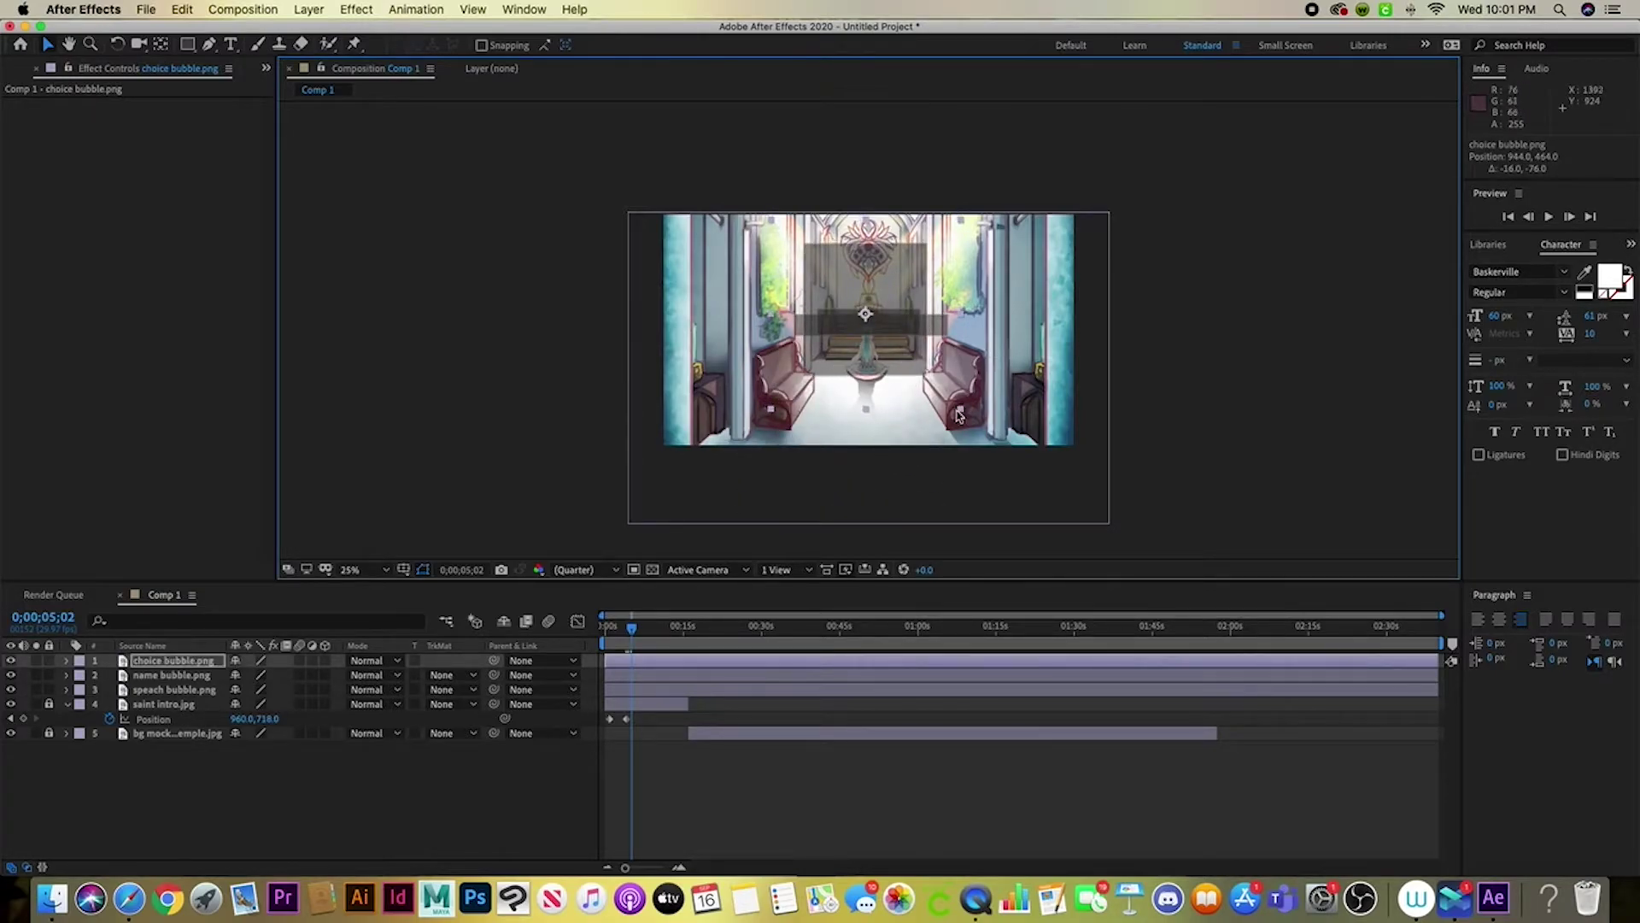
{"action": "key", "text": "super+z"}
{"action": "left_click", "coordinate": [1146, 370]}
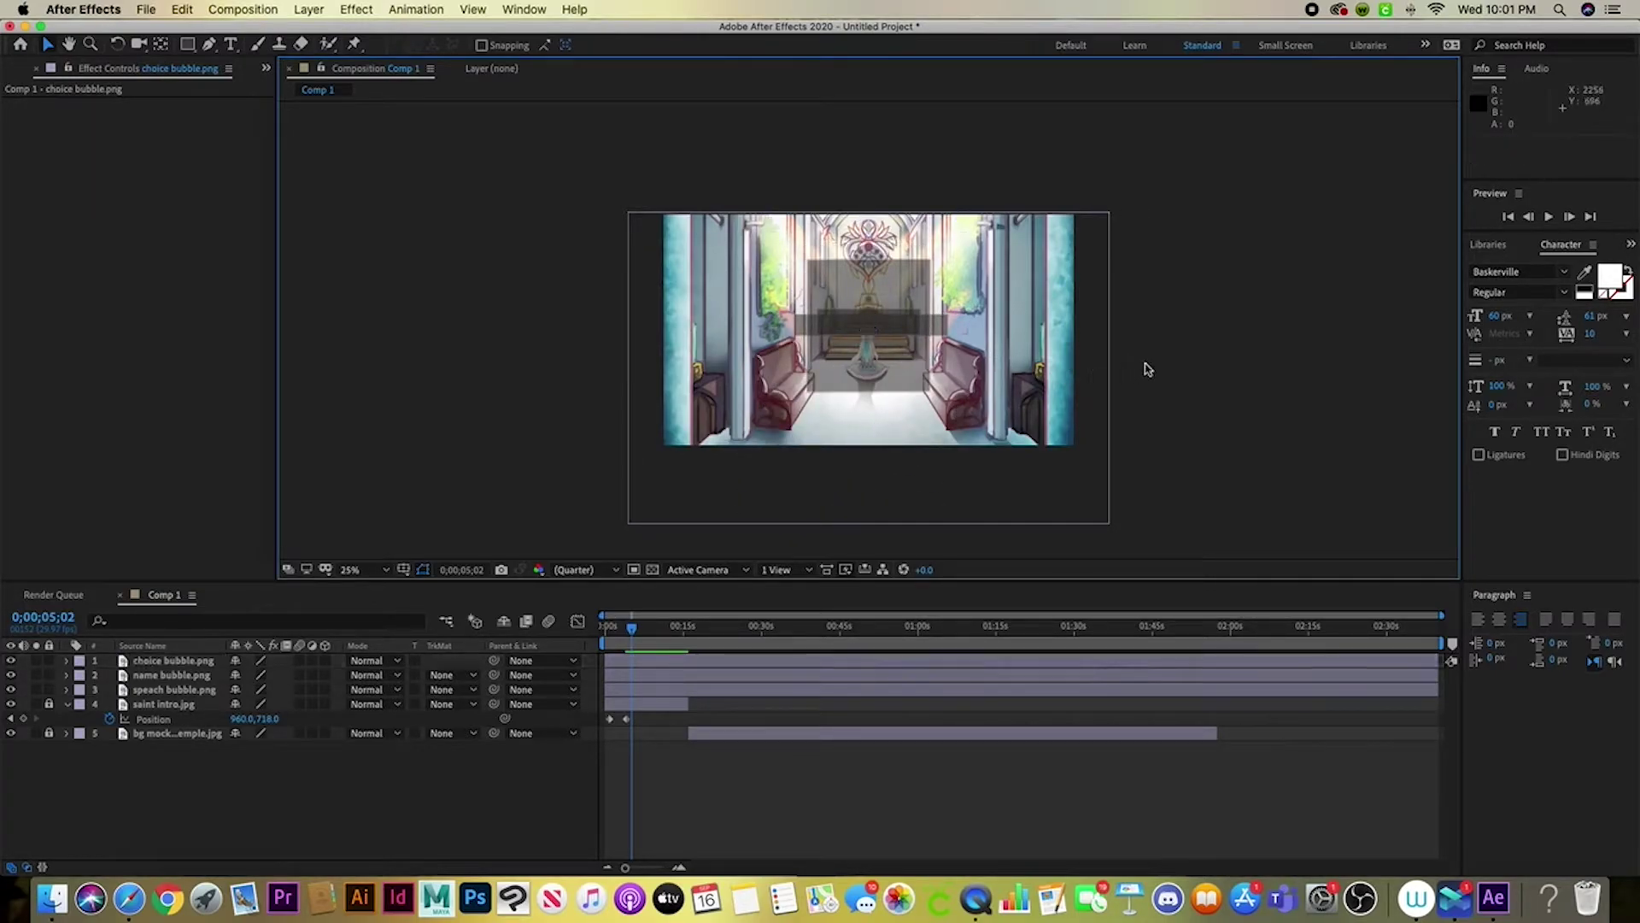
Lock the choice bubble.png layer while keeping the speach bubble.png layer unlocked
{"action": "left_click", "coordinate": [943, 325]}
{"action": "left_click", "coordinate": [48, 689]}
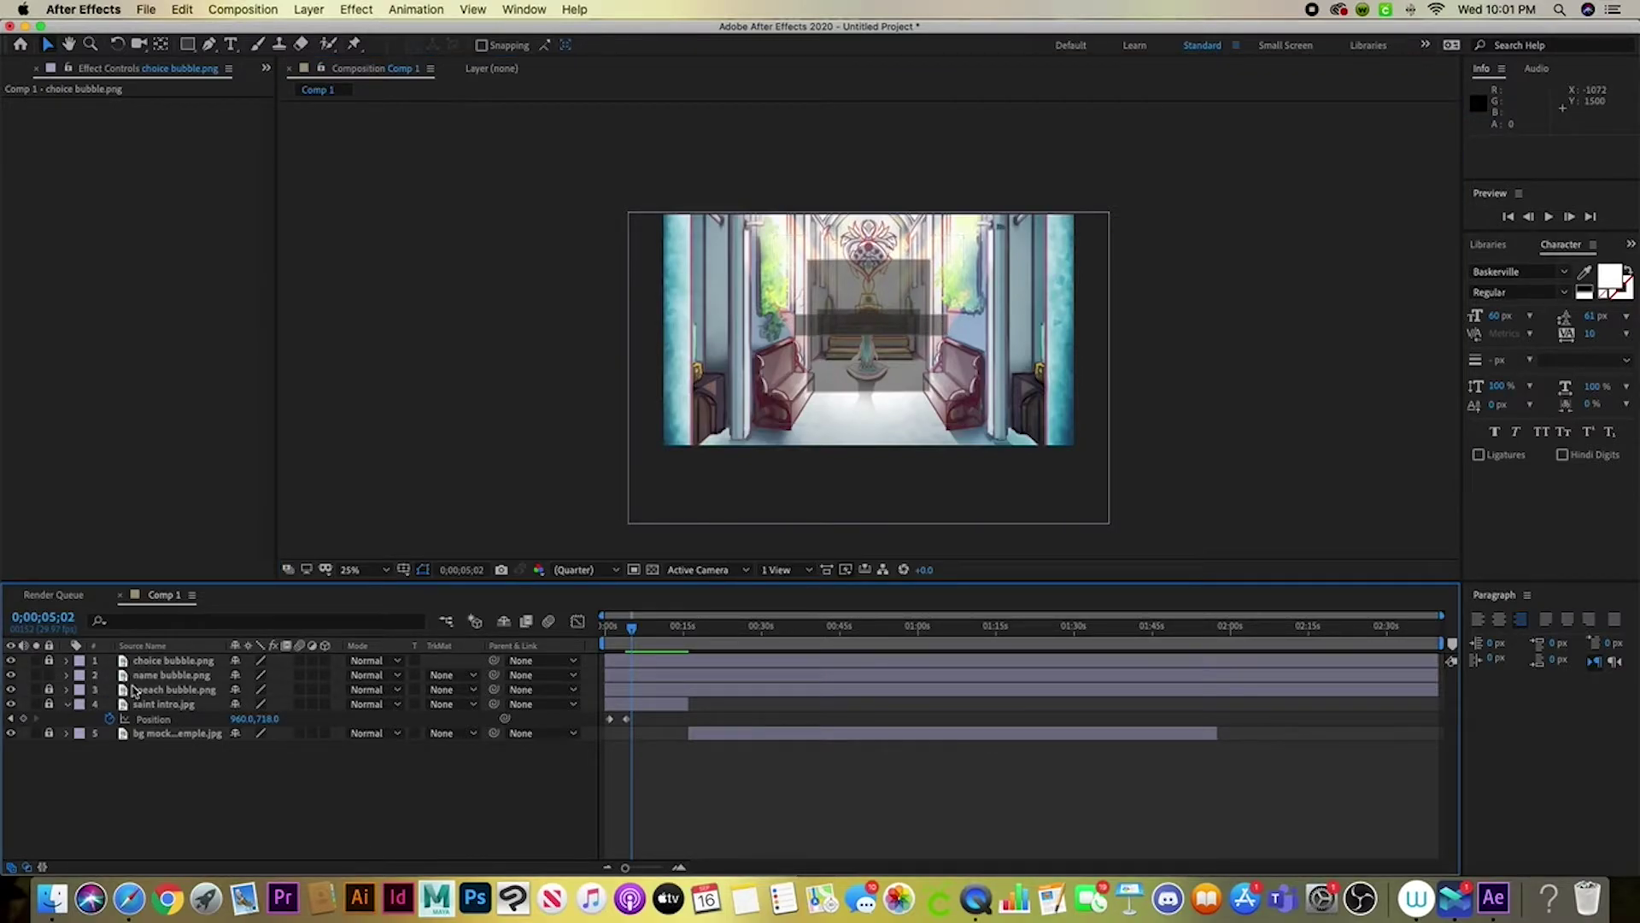
{"action": "left_click", "coordinate": [49, 690]}
Enlarge speach bubble.png to nearly the frame's width, place it along the lower edge at about 928.0, 1000.0 and lock its layer
{"action": "left_click", "coordinate": [171, 689]}
{"action": "left_click_drag", "start_coordinate": [904, 317], "coordinate": [1110, 433]}
{"action": "left_click_drag", "start_coordinate": [897, 419], "coordinate": [892, 413]}
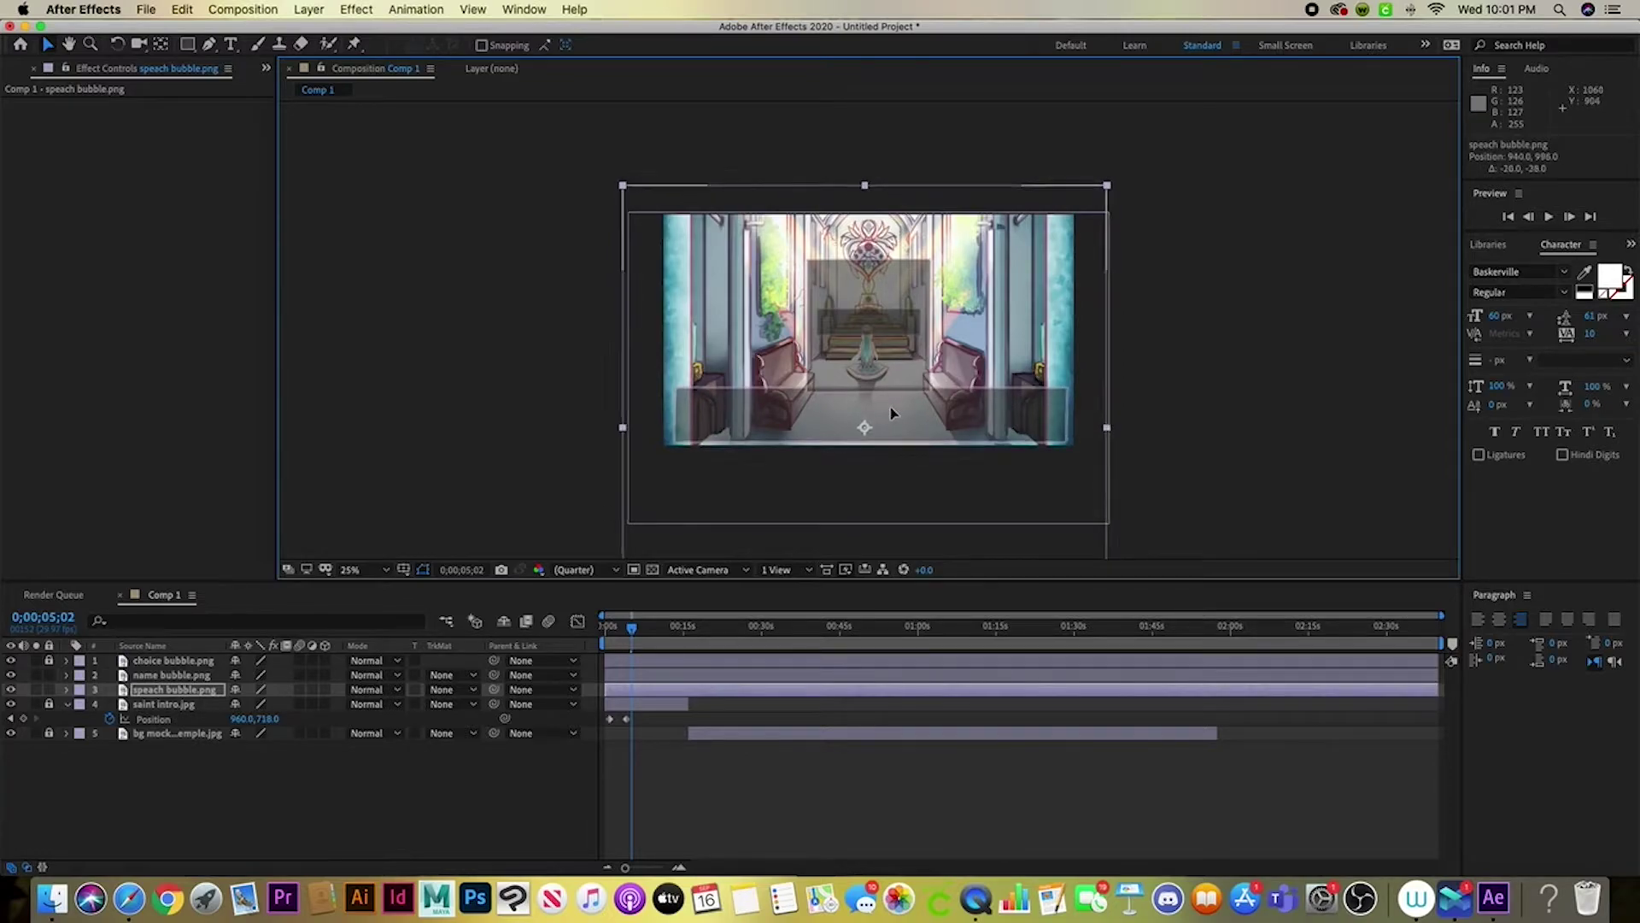
{"action": "left_click_drag", "start_coordinate": [998, 415], "coordinate": [996, 417]}
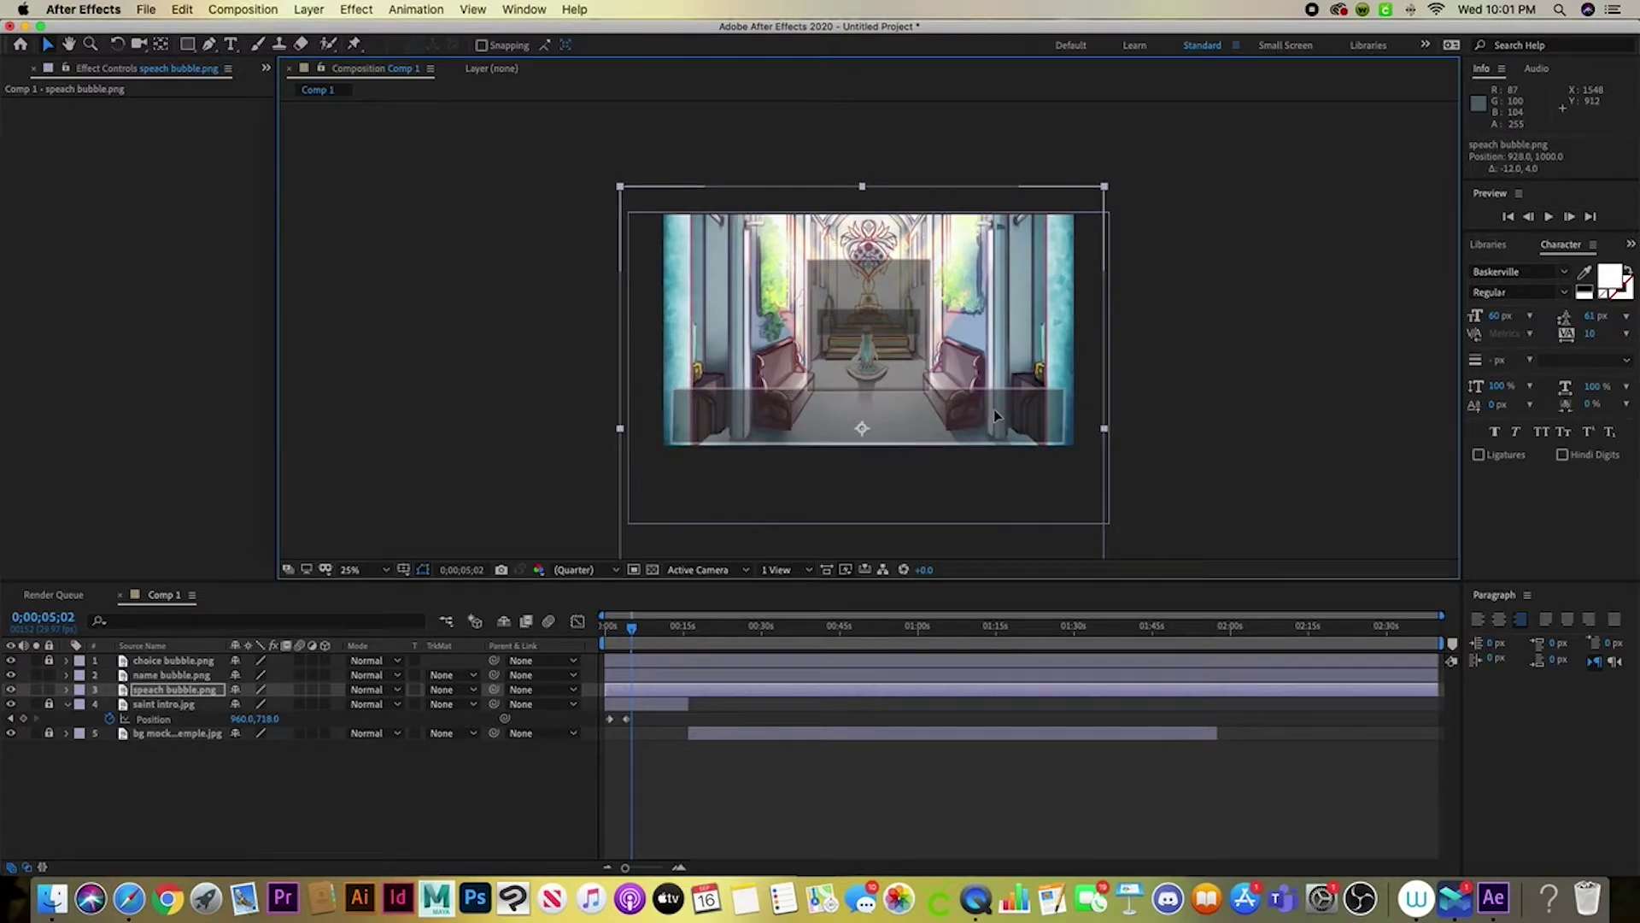
{"action": "left_click", "coordinate": [48, 689]}
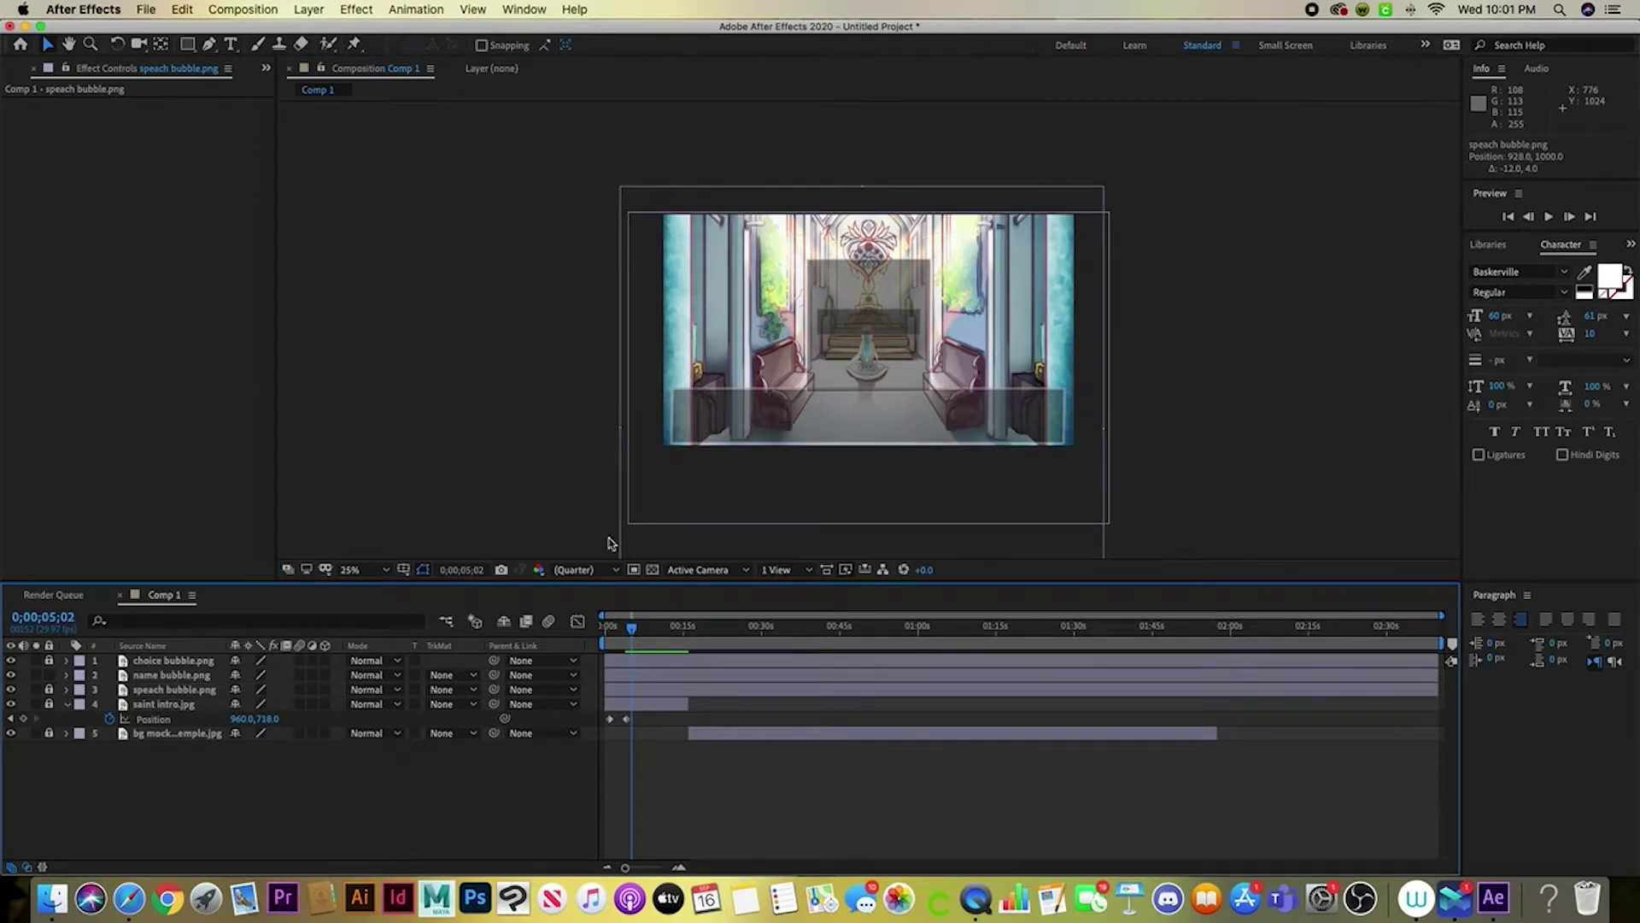
Duplicate name bubble.png and place the two copies above the speech bubble's ends, at about 284.0, 756.0 and 1636.0, 760.0
{"action": "left_click", "coordinate": [199, 675]}
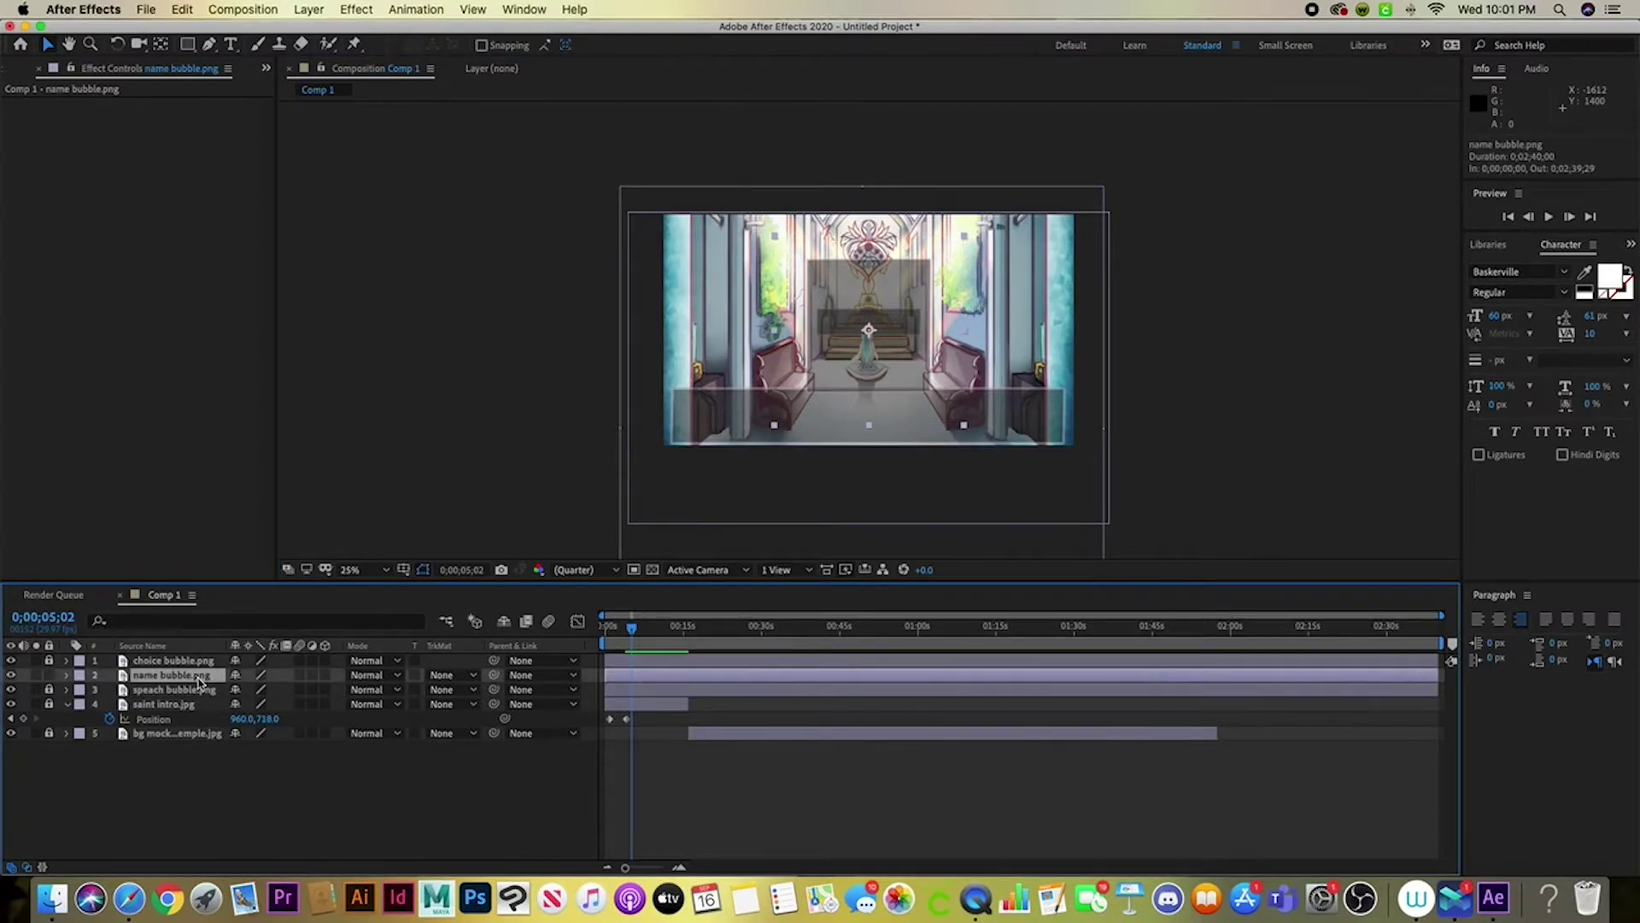
{"action": "key", "text": "super+d"}
{"action": "left_click_drag", "start_coordinate": [879, 330], "coordinate": [750, 364]}
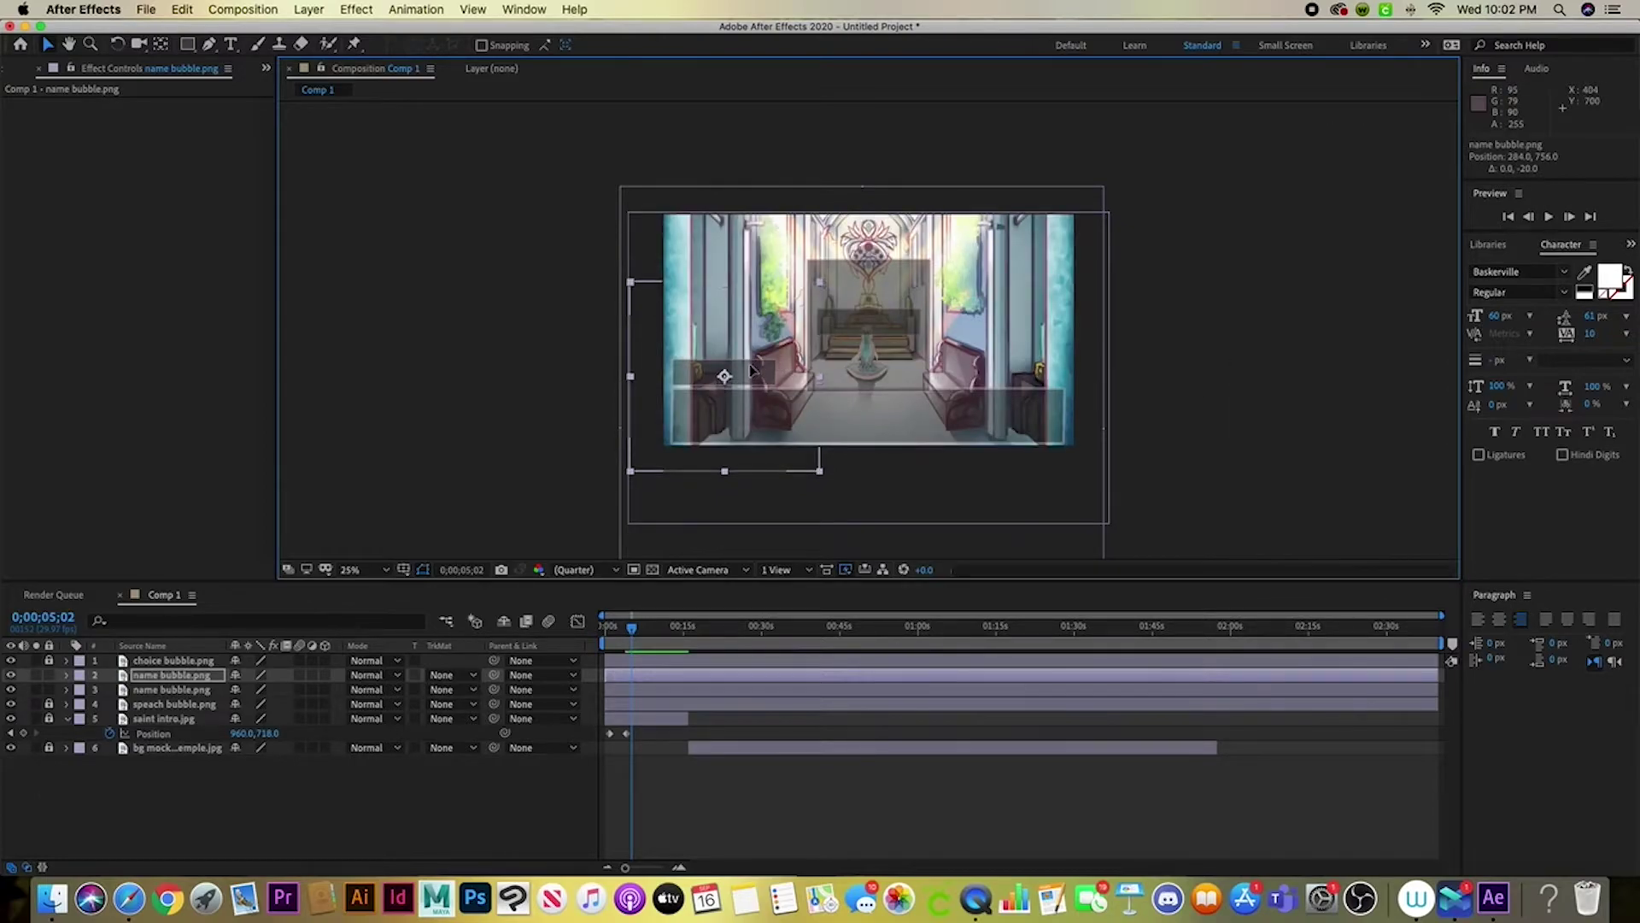
{"action": "left_click", "coordinate": [1311, 341]}
{"action": "left_click_drag", "start_coordinate": [891, 332], "coordinate": [1017, 376]}
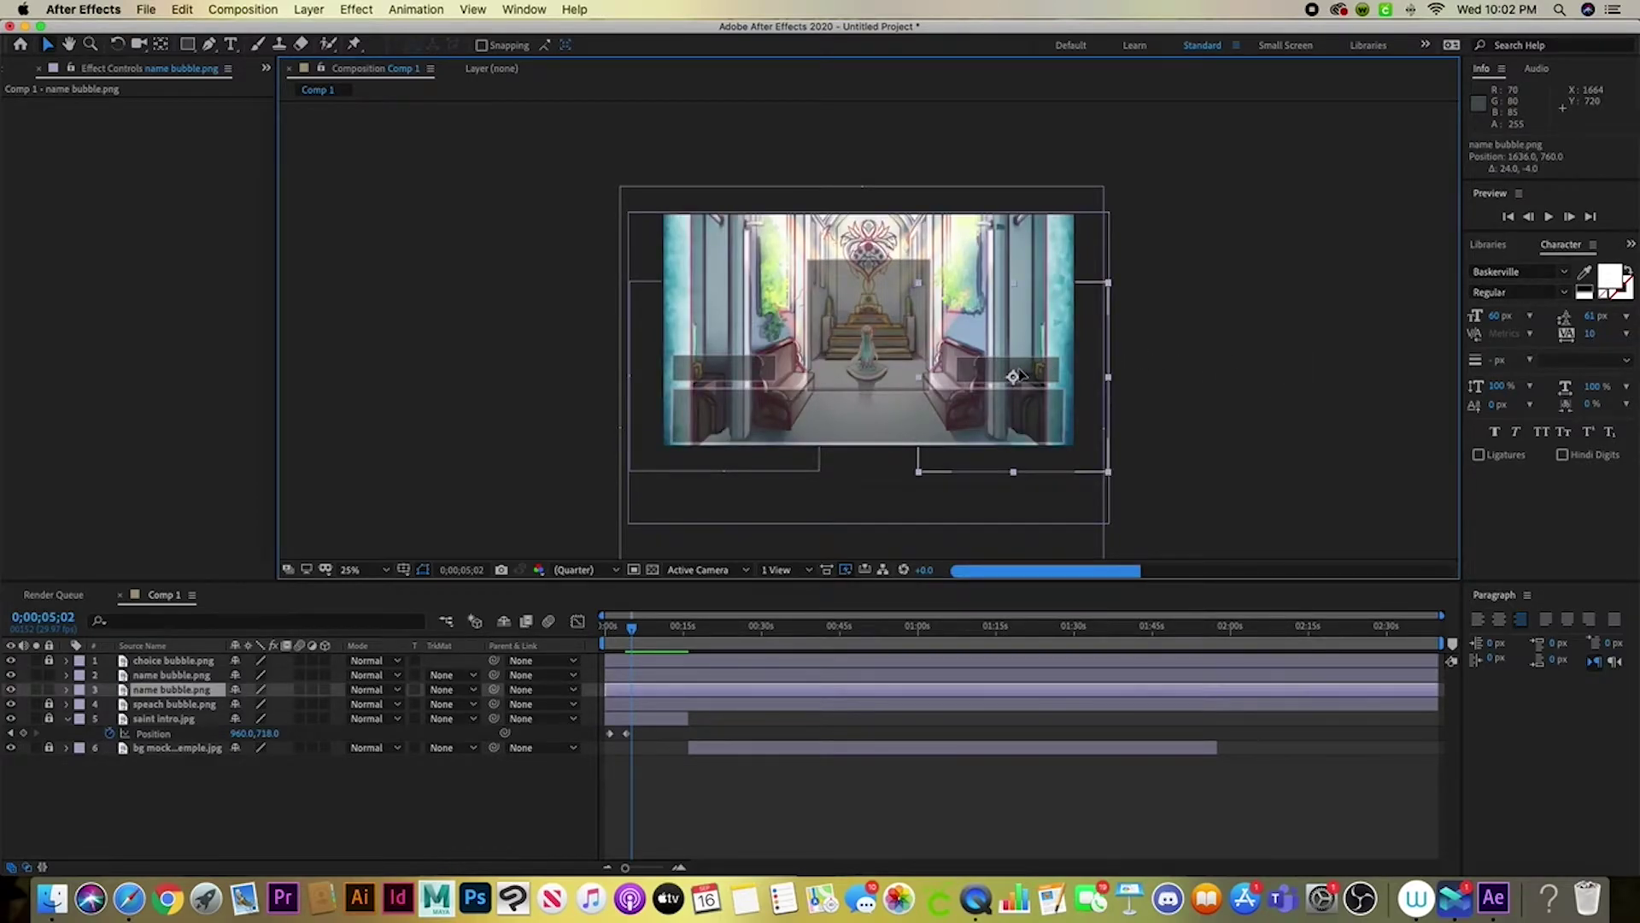
Lock both name bubble.png layers and raise the unlocked choice bubble.png to about 968.0, 436.0, previewing the composition
{"action": "left_click", "coordinate": [1213, 361]}
{"action": "scroll", "coordinate": [861, 313], "scroll_direction": "up", "scroll_amount": 2}
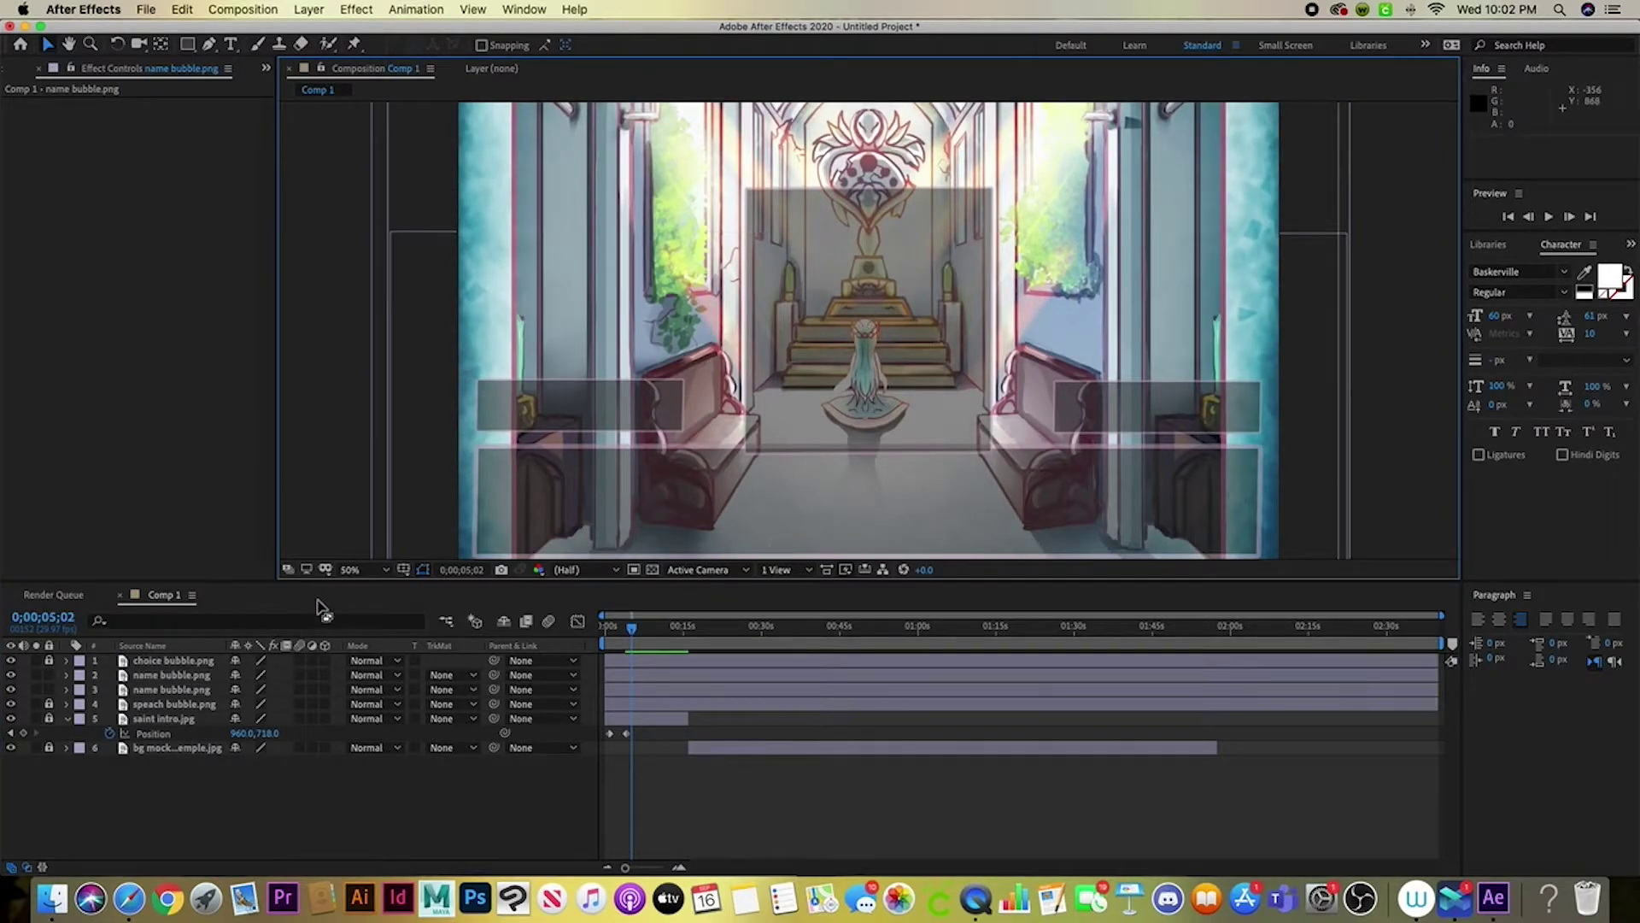
{"action": "left_click", "coordinate": [48, 660]}
{"action": "left_click", "coordinate": [48, 675]}
{"action": "left_click", "coordinate": [49, 689]}
{"action": "left_click", "coordinate": [164, 660]}
{"action": "scroll", "coordinate": [869, 331], "scroll_direction": "down", "scroll_amount": 1}
{"action": "left_click_drag", "start_coordinate": [874, 315], "coordinate": [877, 306]}
{"action": "left_click", "coordinate": [1188, 294]}
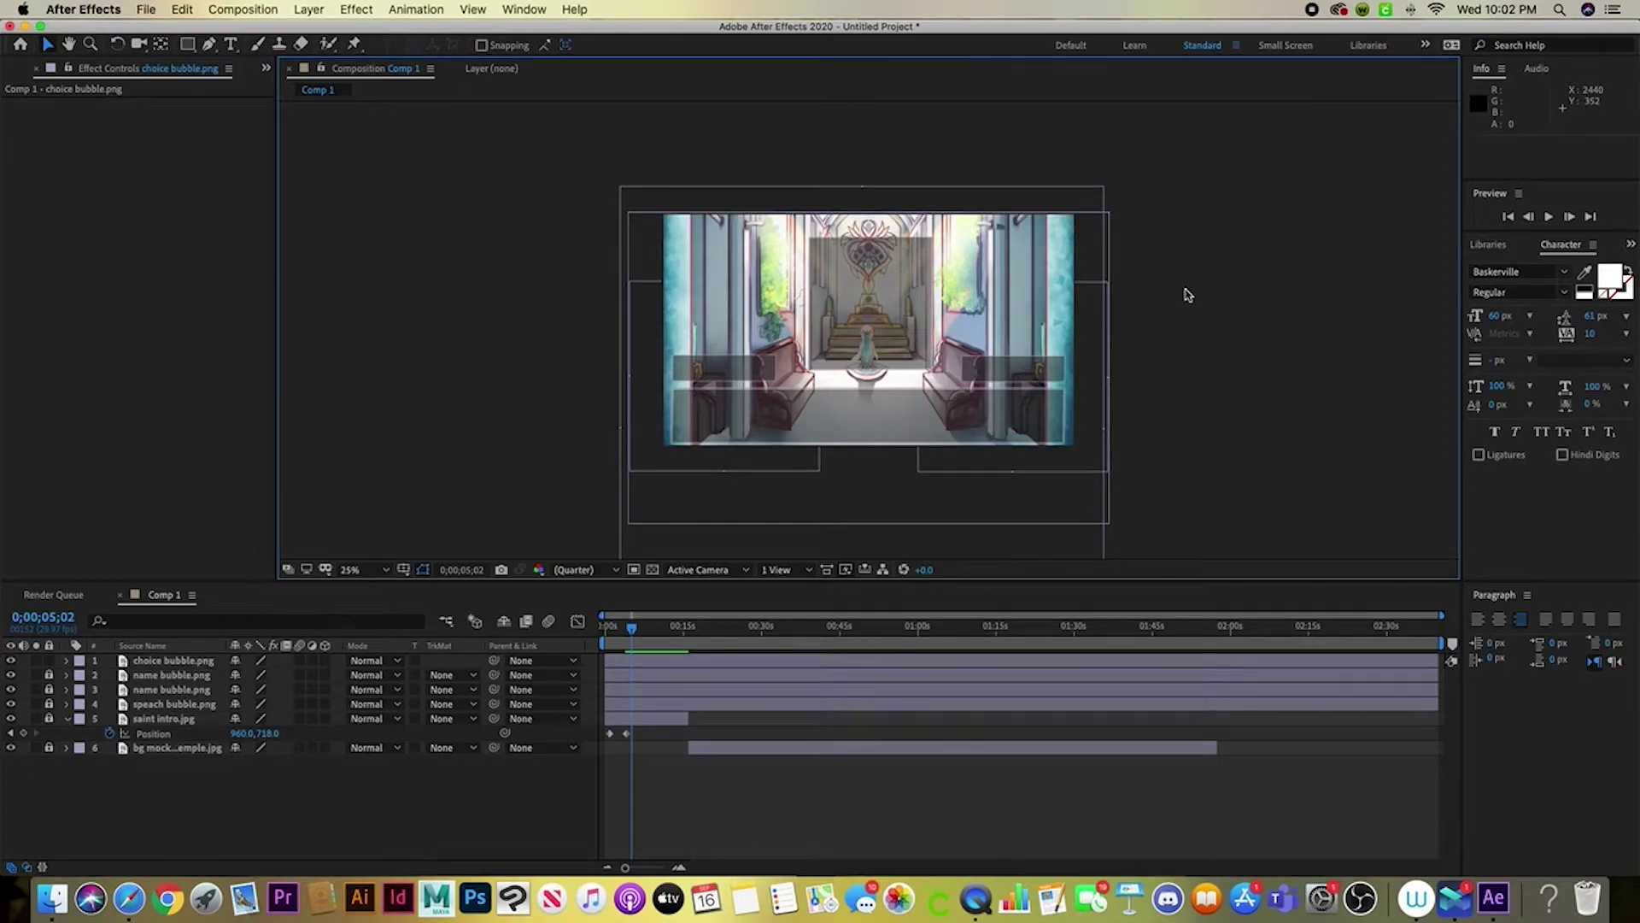
{"action": "left_click_drag", "start_coordinate": [641, 630], "coordinate": [605, 623]}
{"action": "key", "text": "space"}
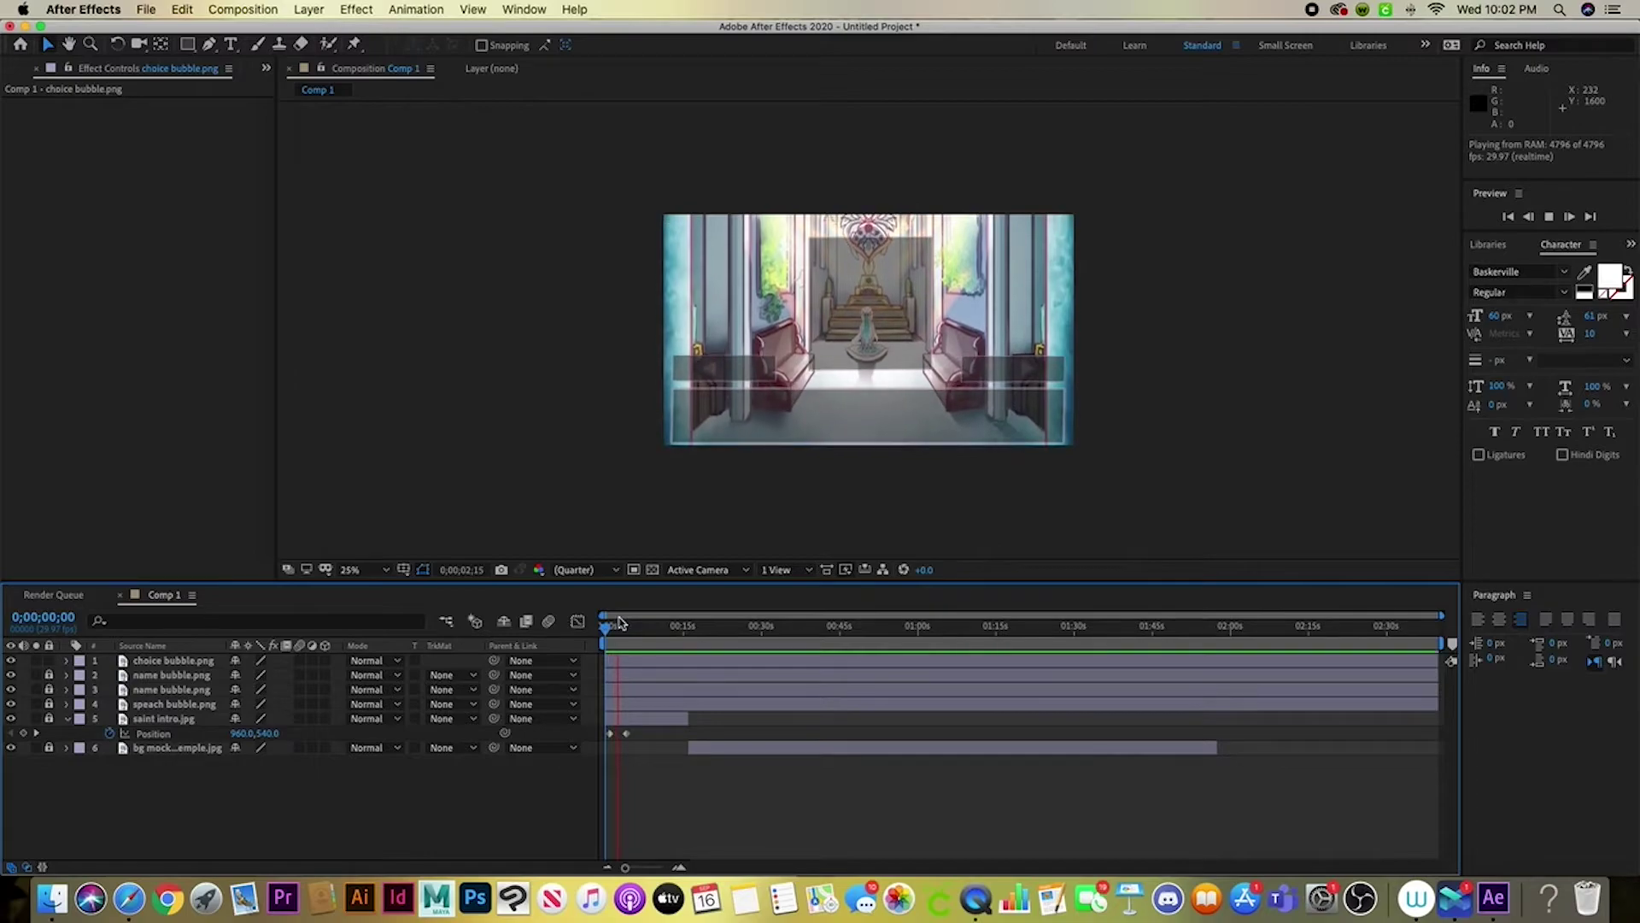
{"action": "key", "text": "space"}
Unlock the four bubble layers, keyframe their Opacity from 0% at 0;00;05;22 to 100% at 0;00;10;19, and preview the fade
{"action": "left_click_drag", "start_coordinate": [624, 628], "coordinate": [641, 630]}
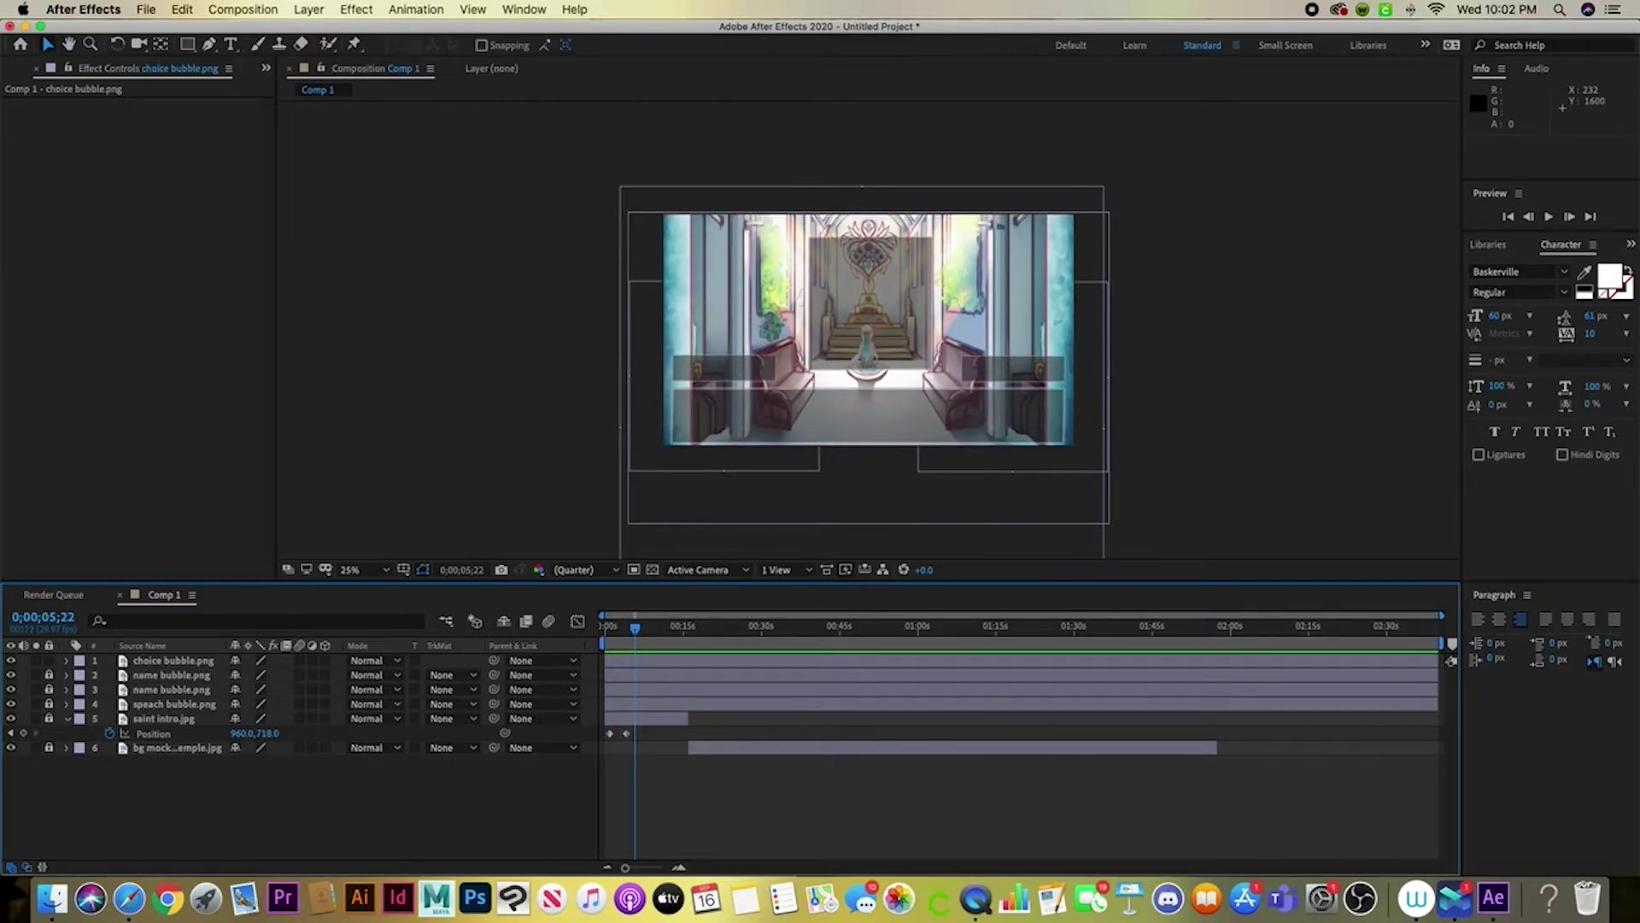
{"action": "left_click", "coordinate": [670, 700]}
{"action": "left_click", "coordinate": [651, 663], "text": "shift"}
{"action": "key", "text": "t"}
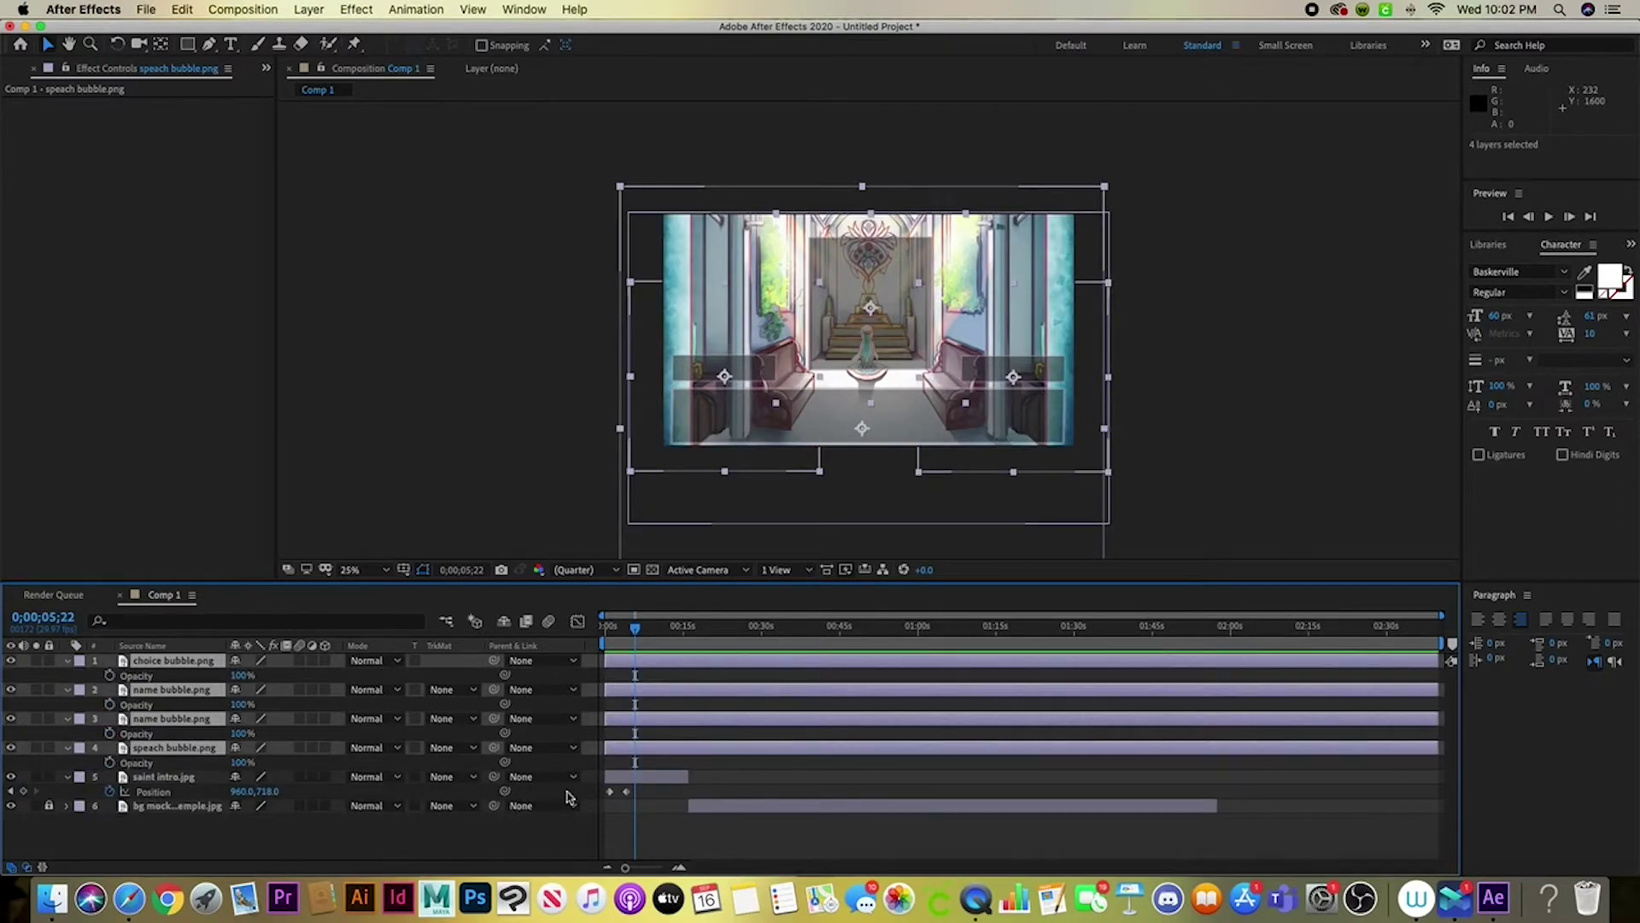
{"action": "left_click", "coordinate": [109, 765]}
{"action": "left_click_drag", "start_coordinate": [635, 762], "coordinate": [661, 769]}
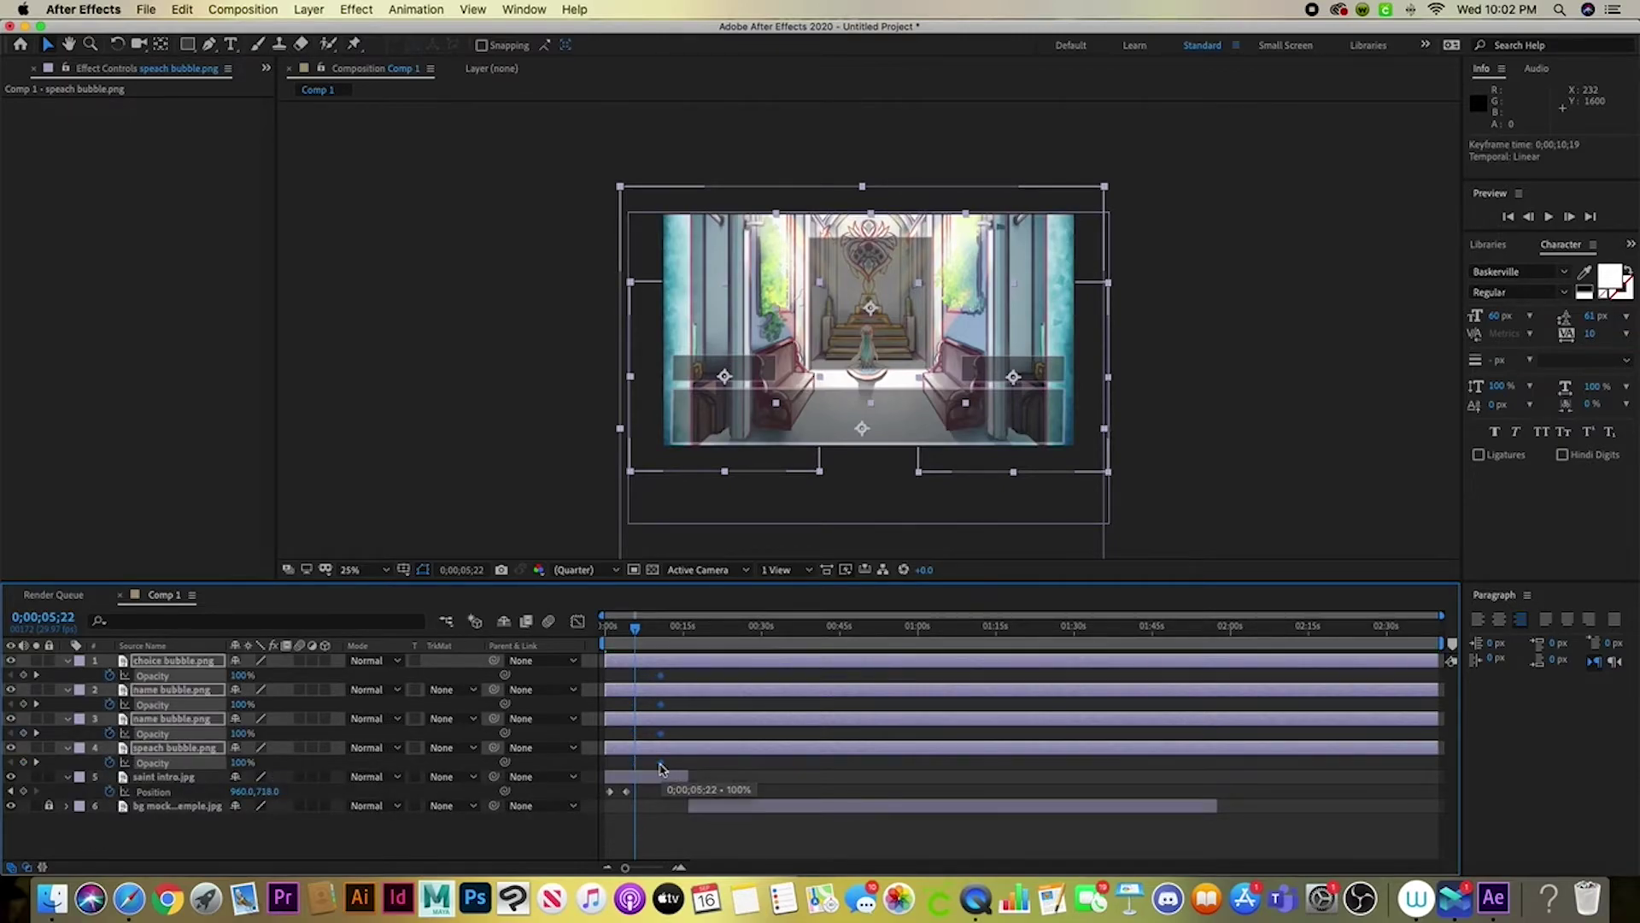
{"action": "left_click_drag", "start_coordinate": [240, 763], "coordinate": [26, 751]}
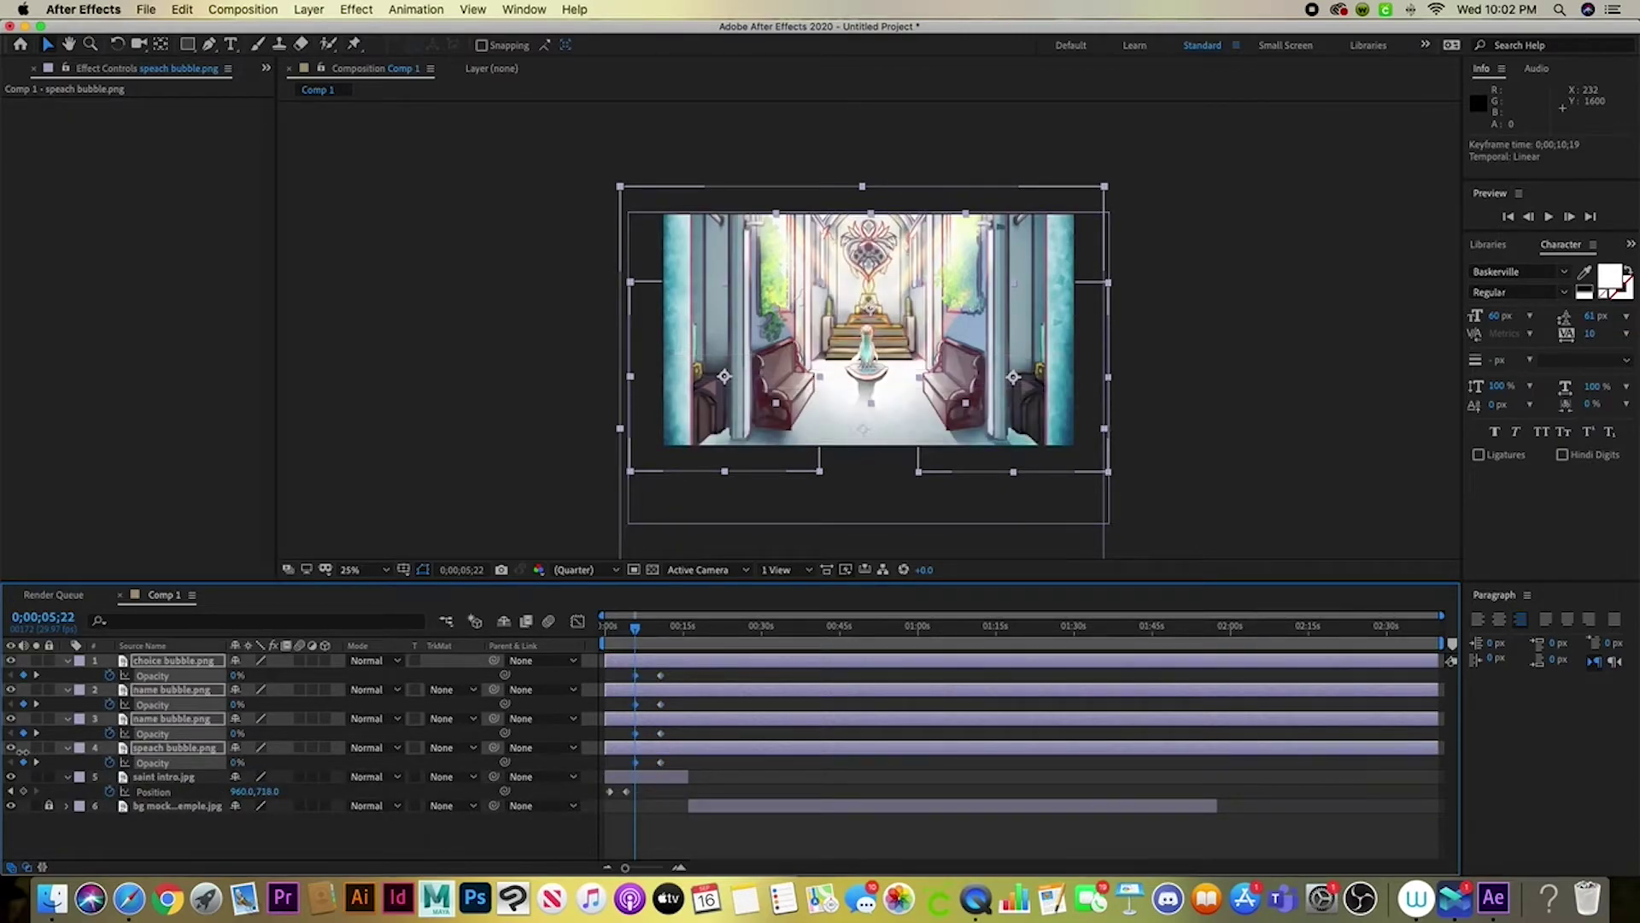
{"action": "left_click_drag", "start_coordinate": [635, 633], "coordinate": [605, 630]}
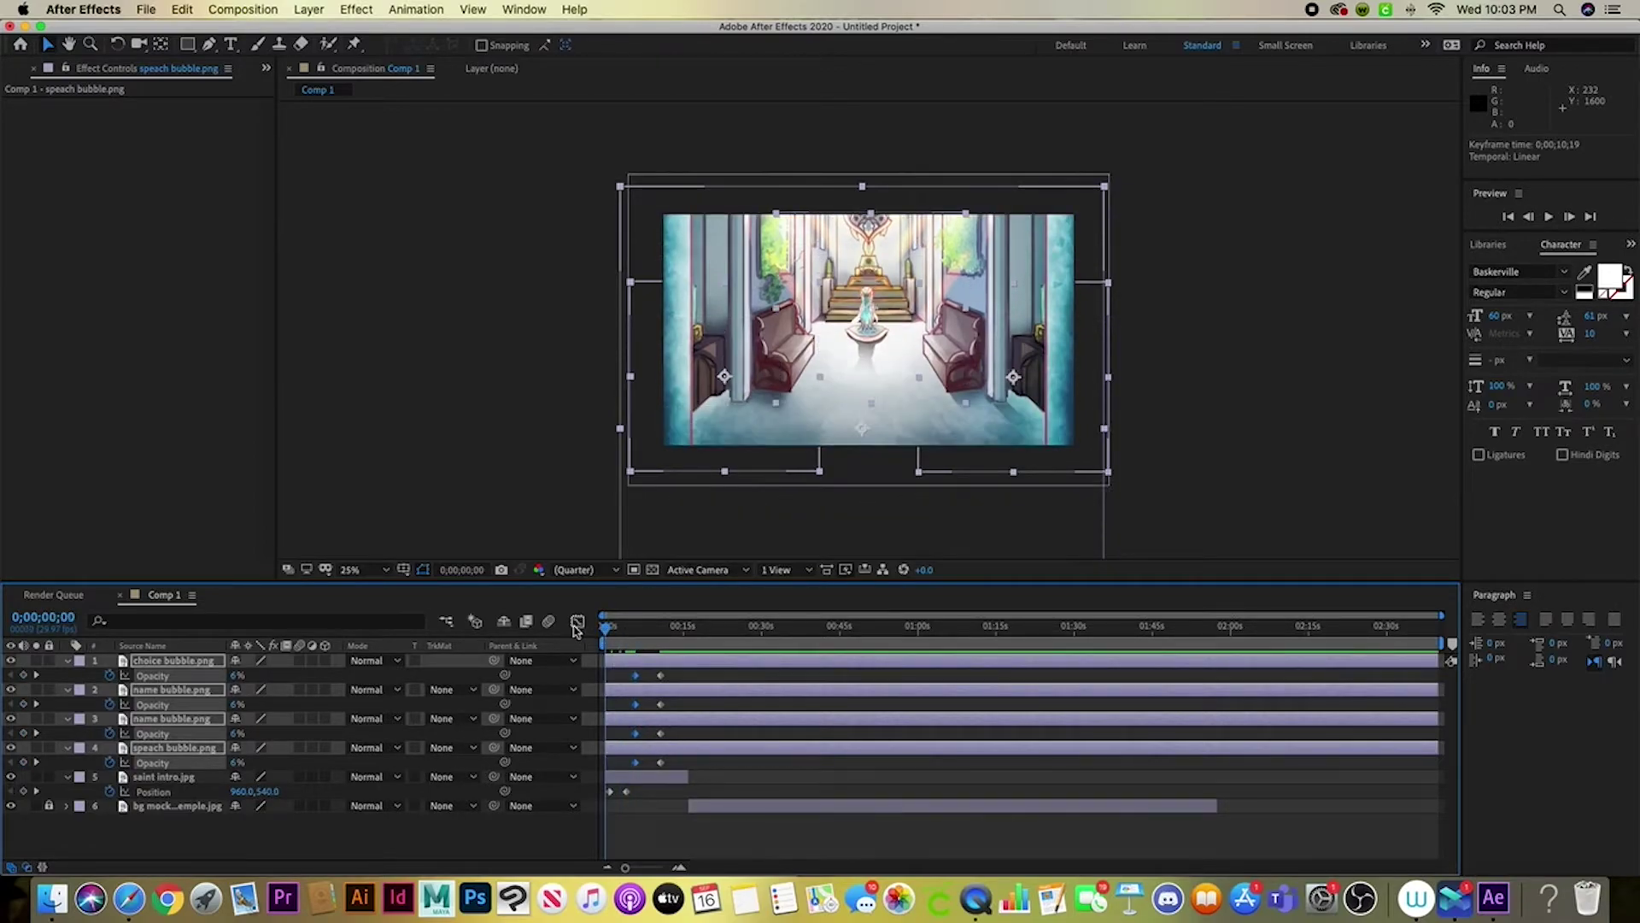
{"action": "key", "text": "space"}
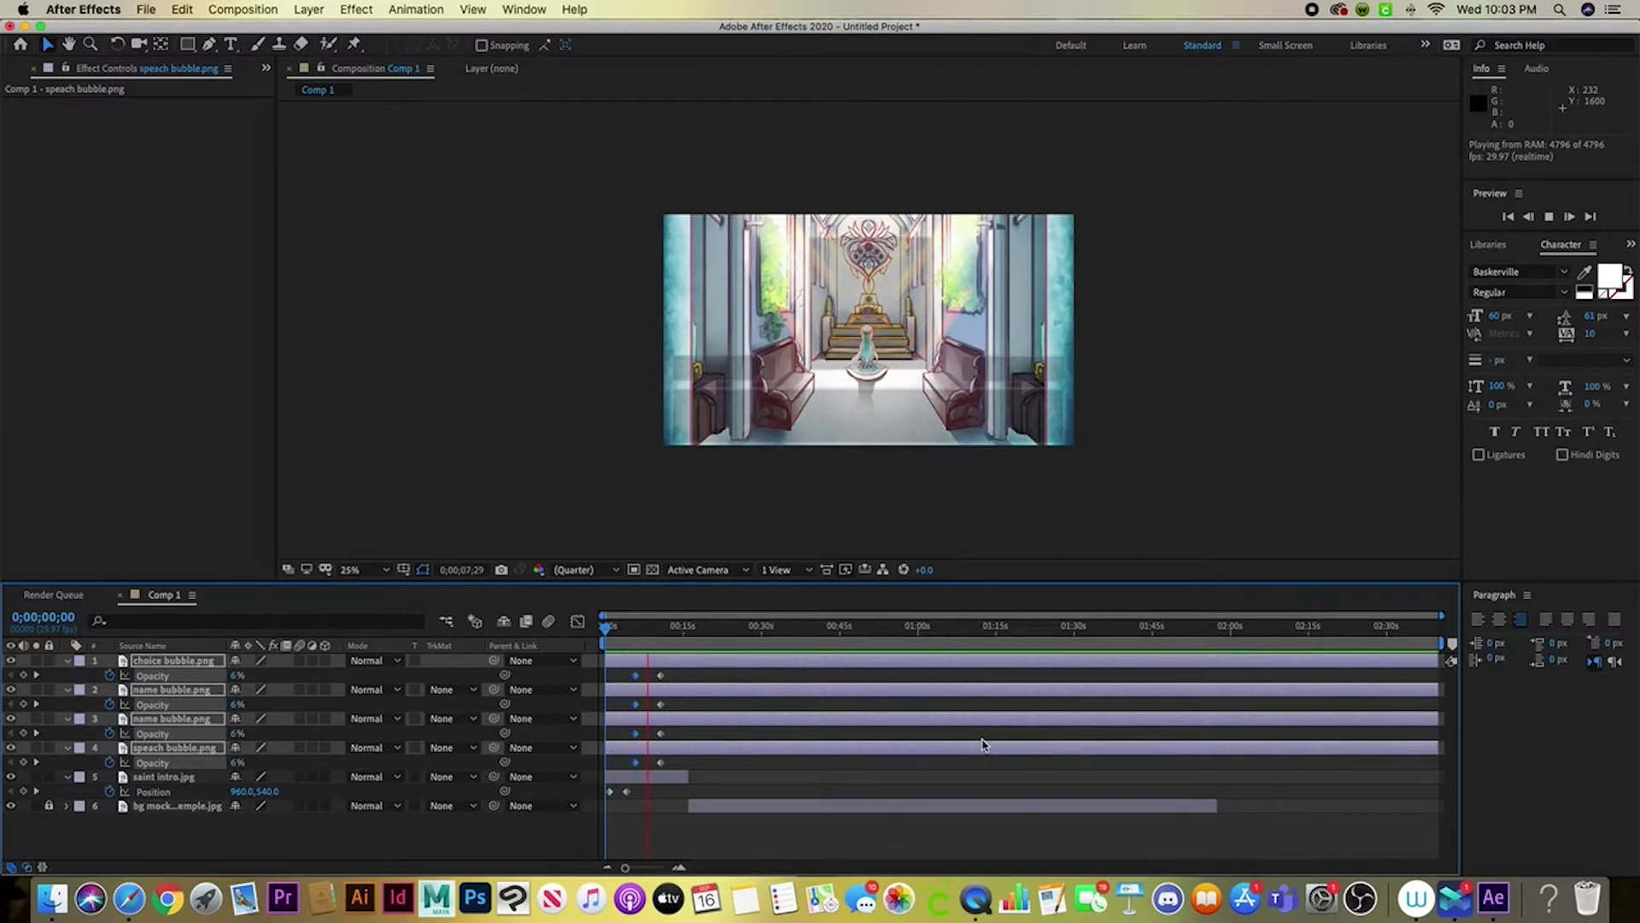
{"action": "key", "text": "space"}
Move the four bubbles' 100% Opacity keyframes earlier to 0;00;08;10 and preview the faster fade
{"action": "left_click", "coordinate": [661, 676]}
{"action": "left_click", "coordinate": [662, 704], "text": "shift"}
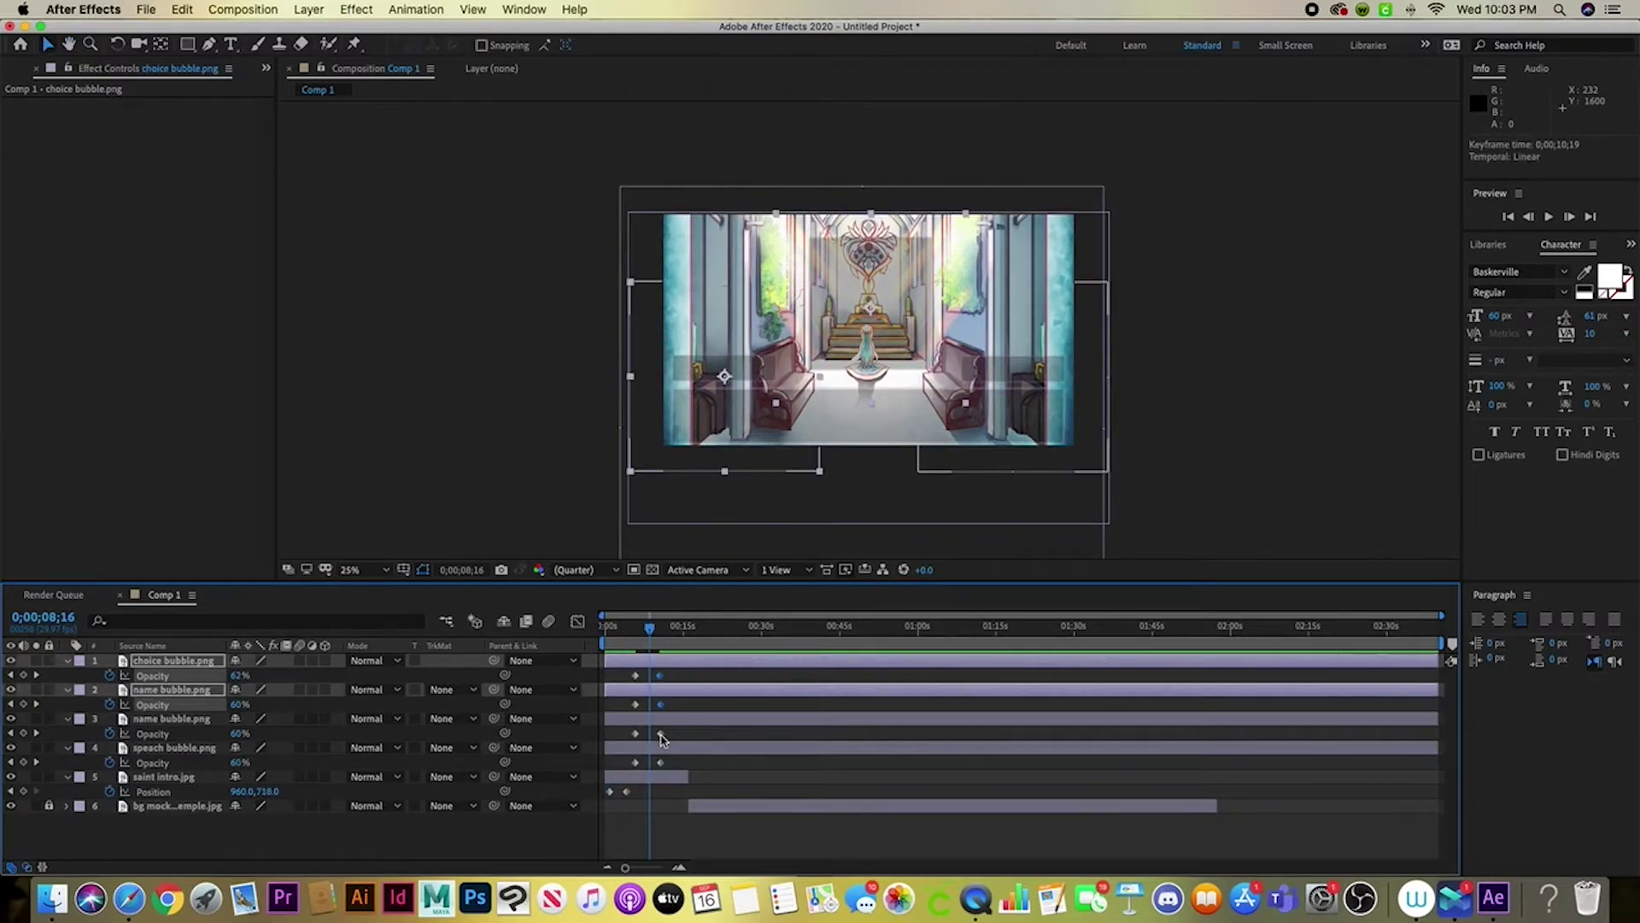
{"action": "left_click", "coordinate": [662, 733], "text": "shift"}
{"action": "left_click", "coordinate": [660, 762], "text": "shift"}
{"action": "left_click_drag", "start_coordinate": [660, 762], "coordinate": [649, 763]}
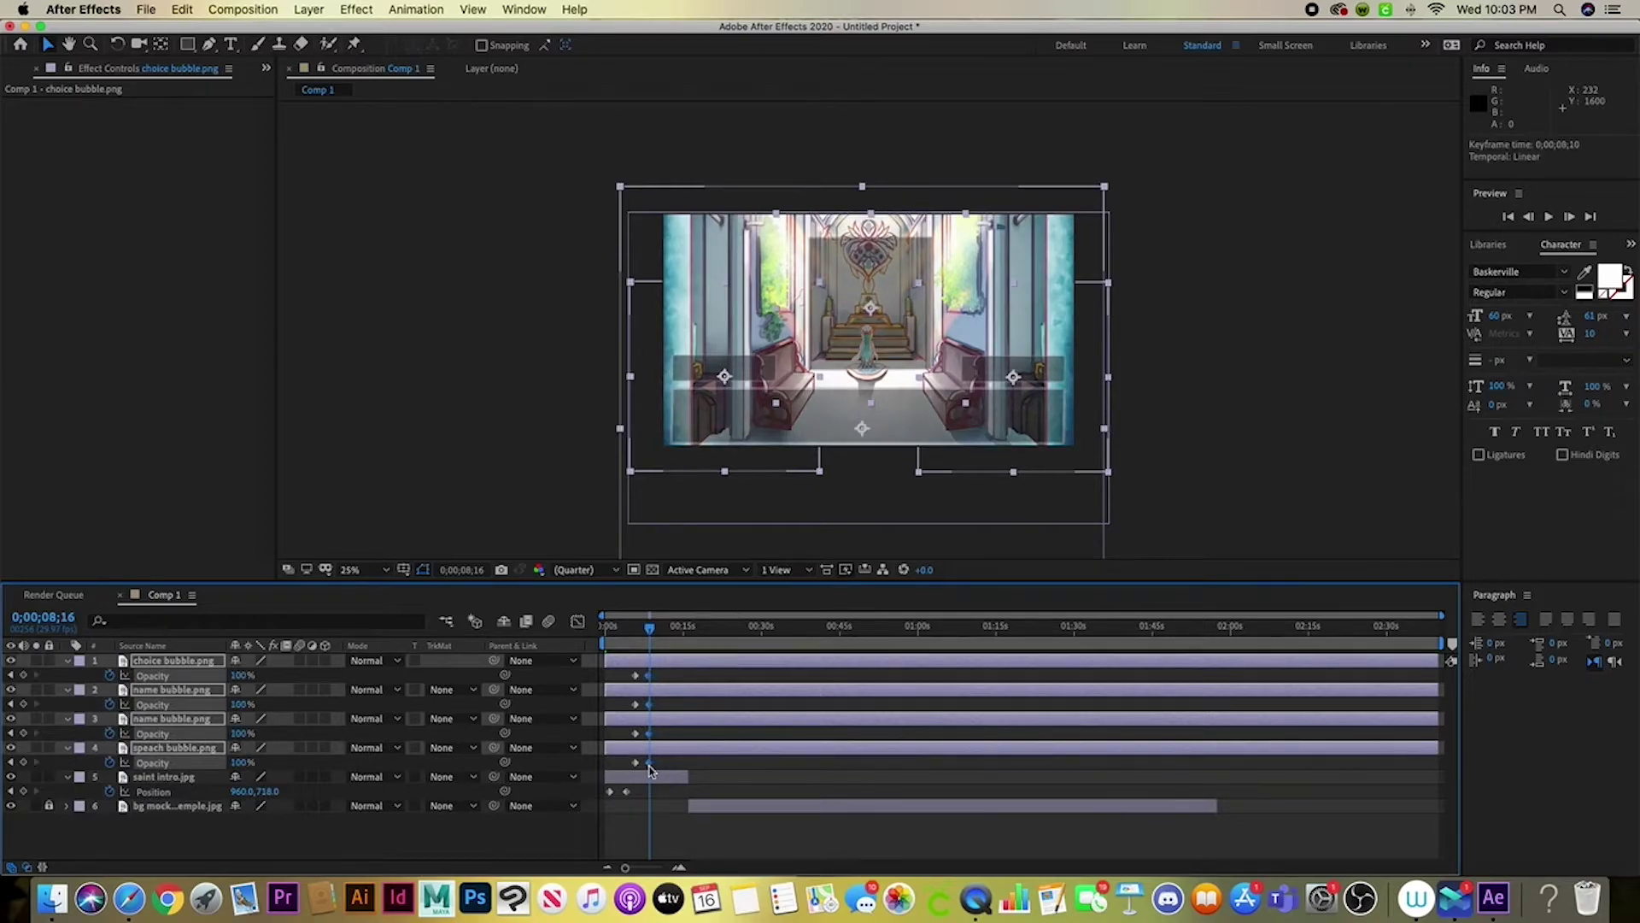
{"action": "left_click_drag", "start_coordinate": [661, 631], "coordinate": [588, 630]}
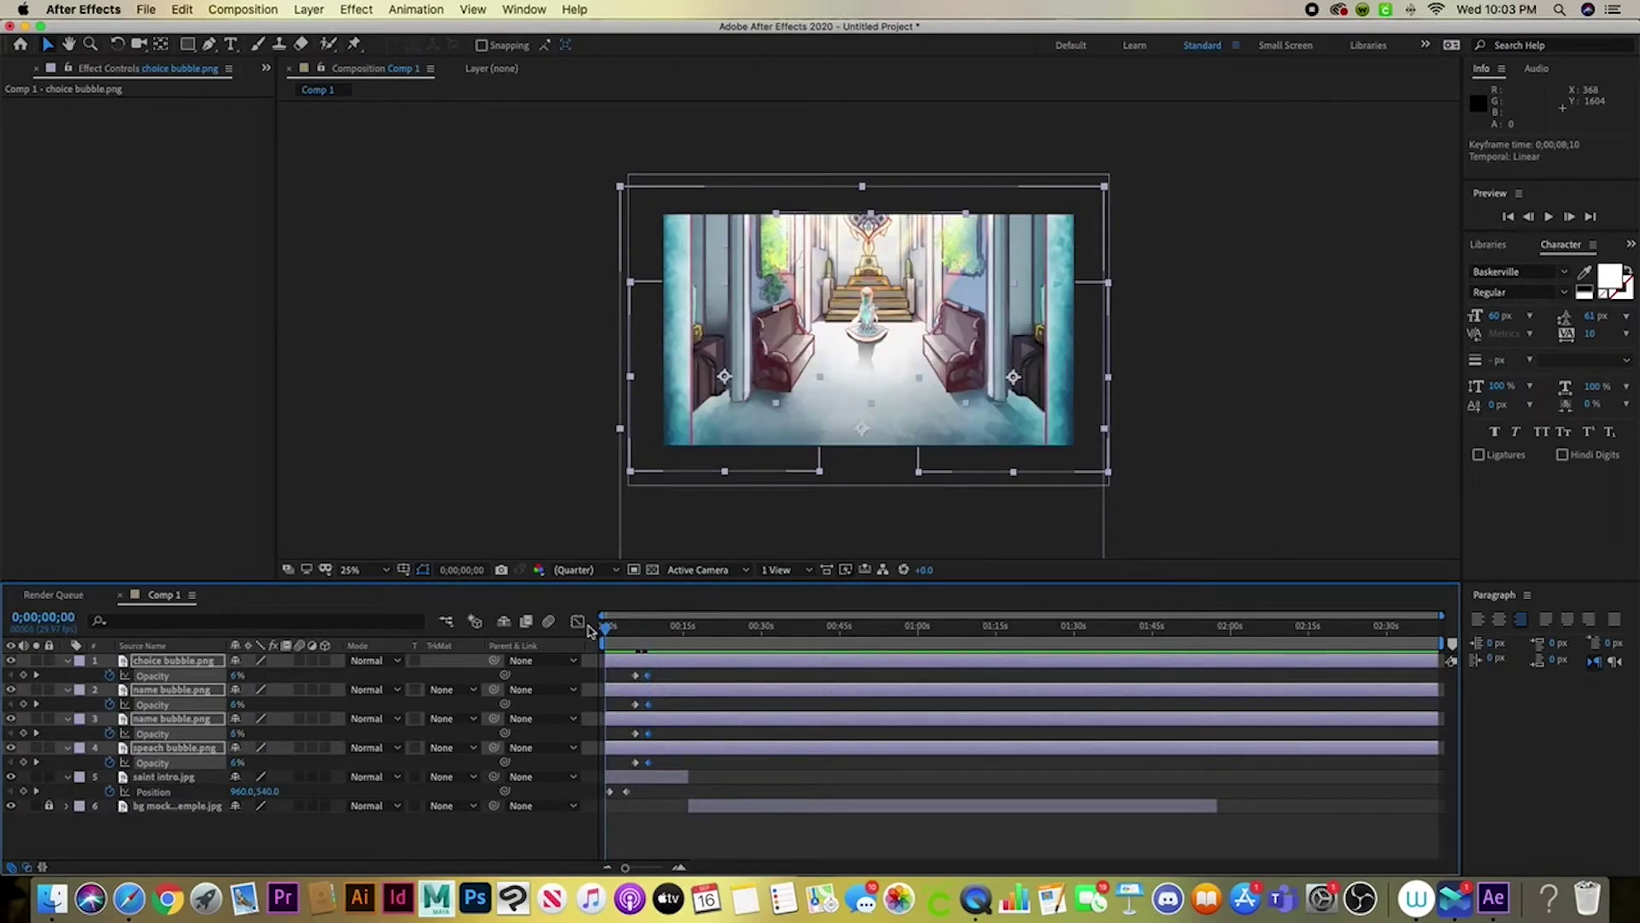
{"action": "key", "text": "space"}
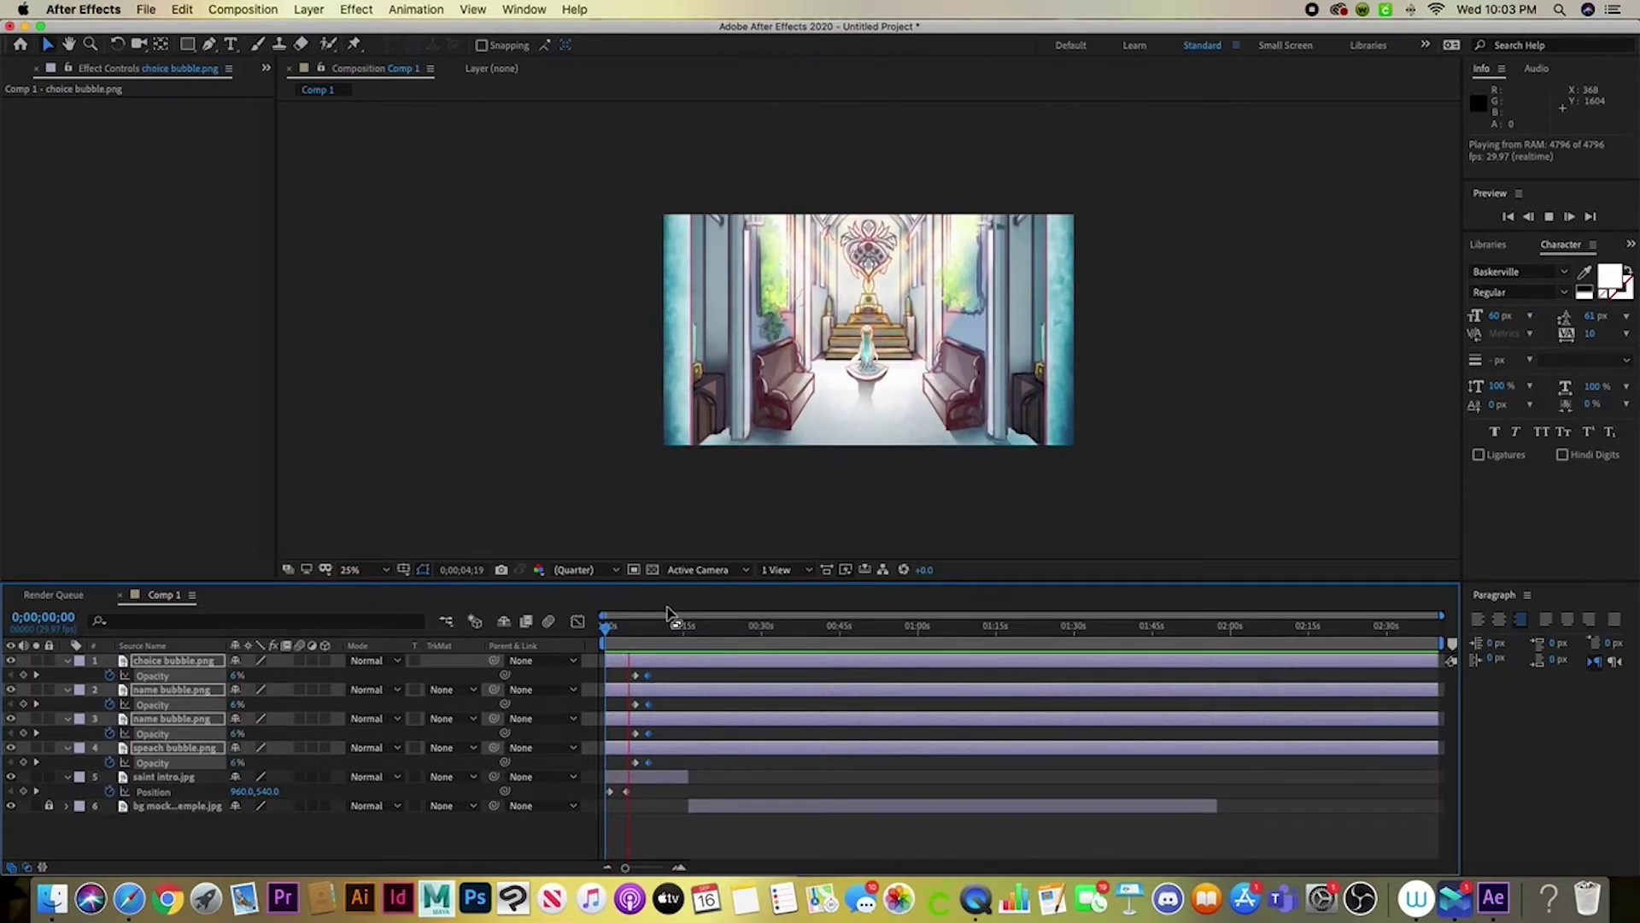
{"action": "key", "text": "space"}
Move saint intro.jpg's last Position keyframe to 0;00;03;12 and preview the shorter pan
{"action": "left_click", "coordinate": [628, 793]}
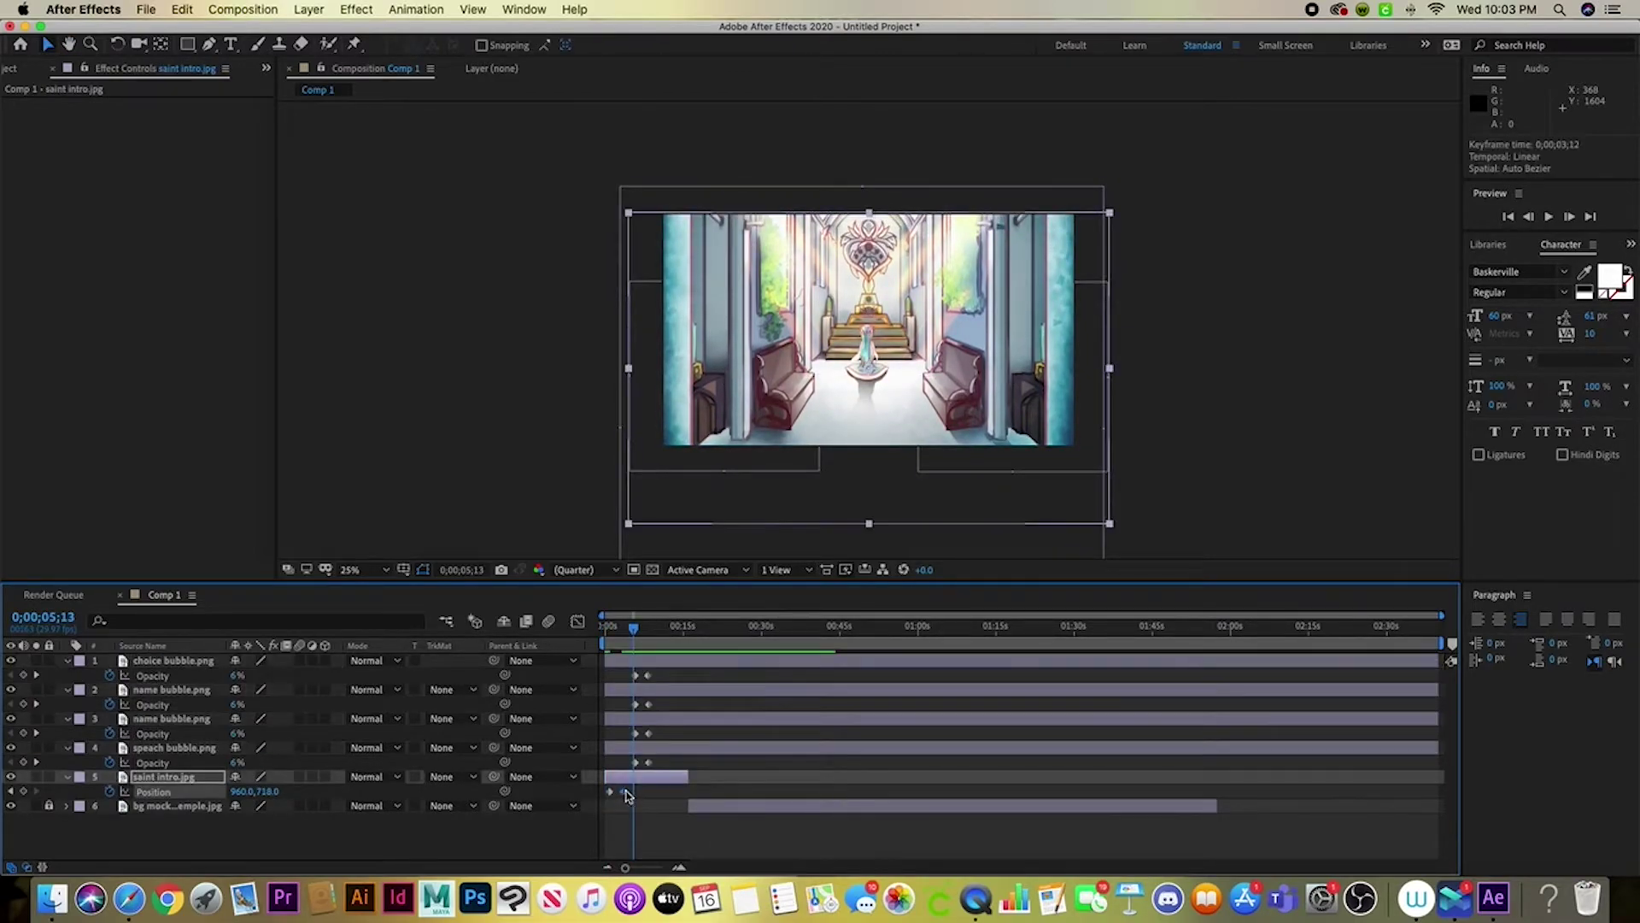
{"action": "key", "text": "Home"}
{"action": "key", "text": "space"}
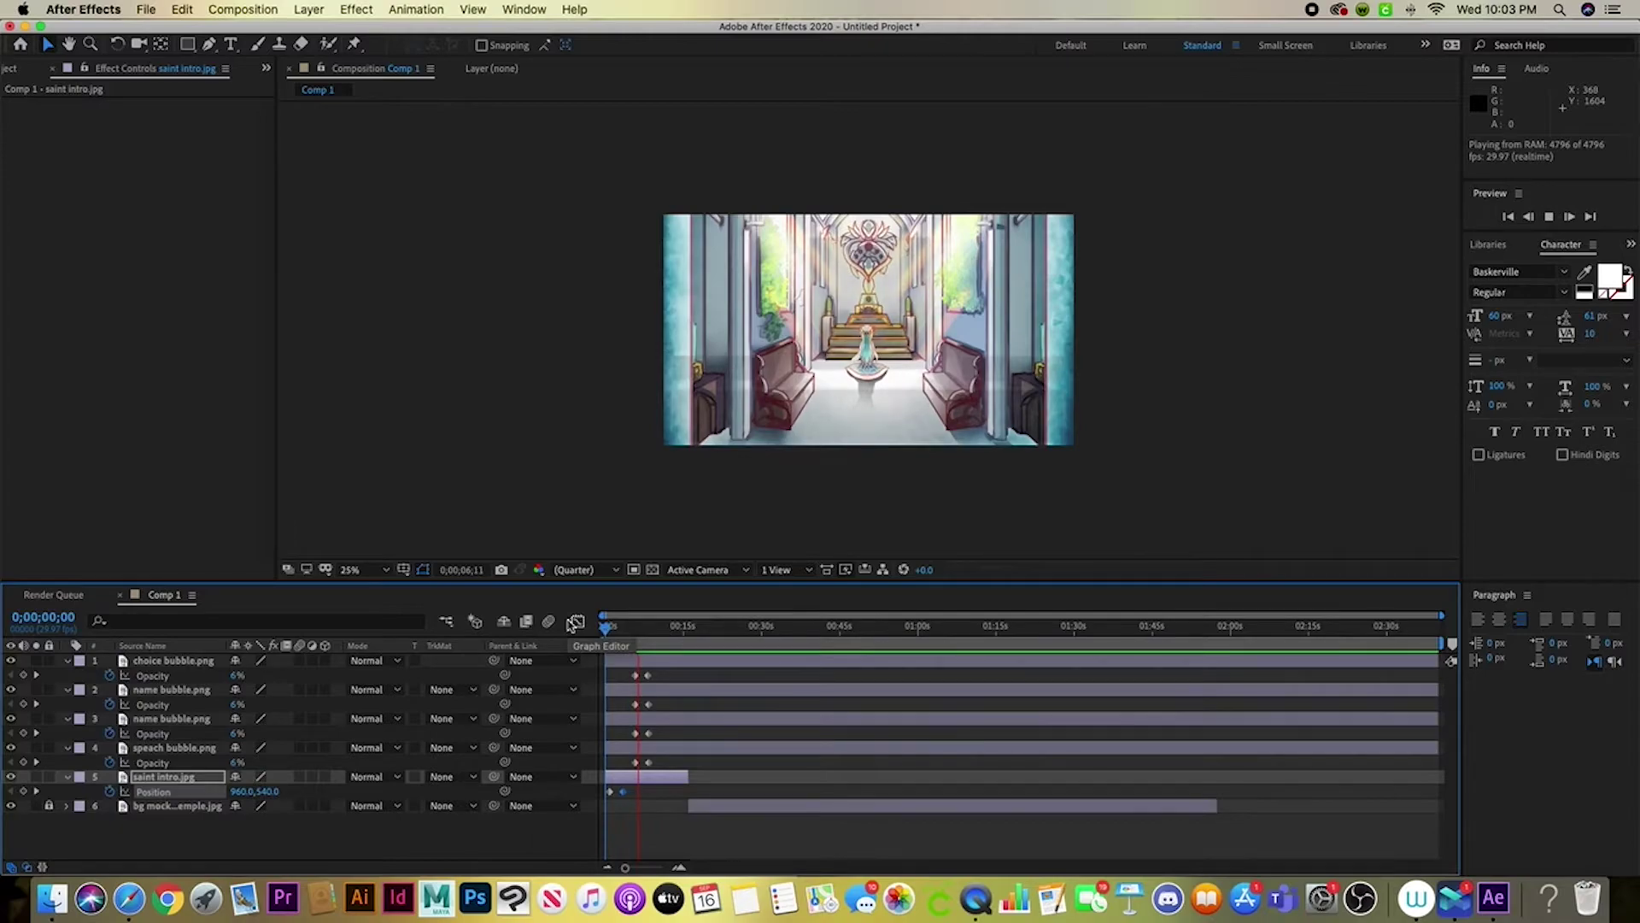
{"action": "key", "text": "space"}
Bring the four bubbles' final Opacity keyframes closer to the first ones, at about 0;00;07, and play the composition
{"action": "left_click_drag", "start_coordinate": [657, 768], "coordinate": [650, 680]}
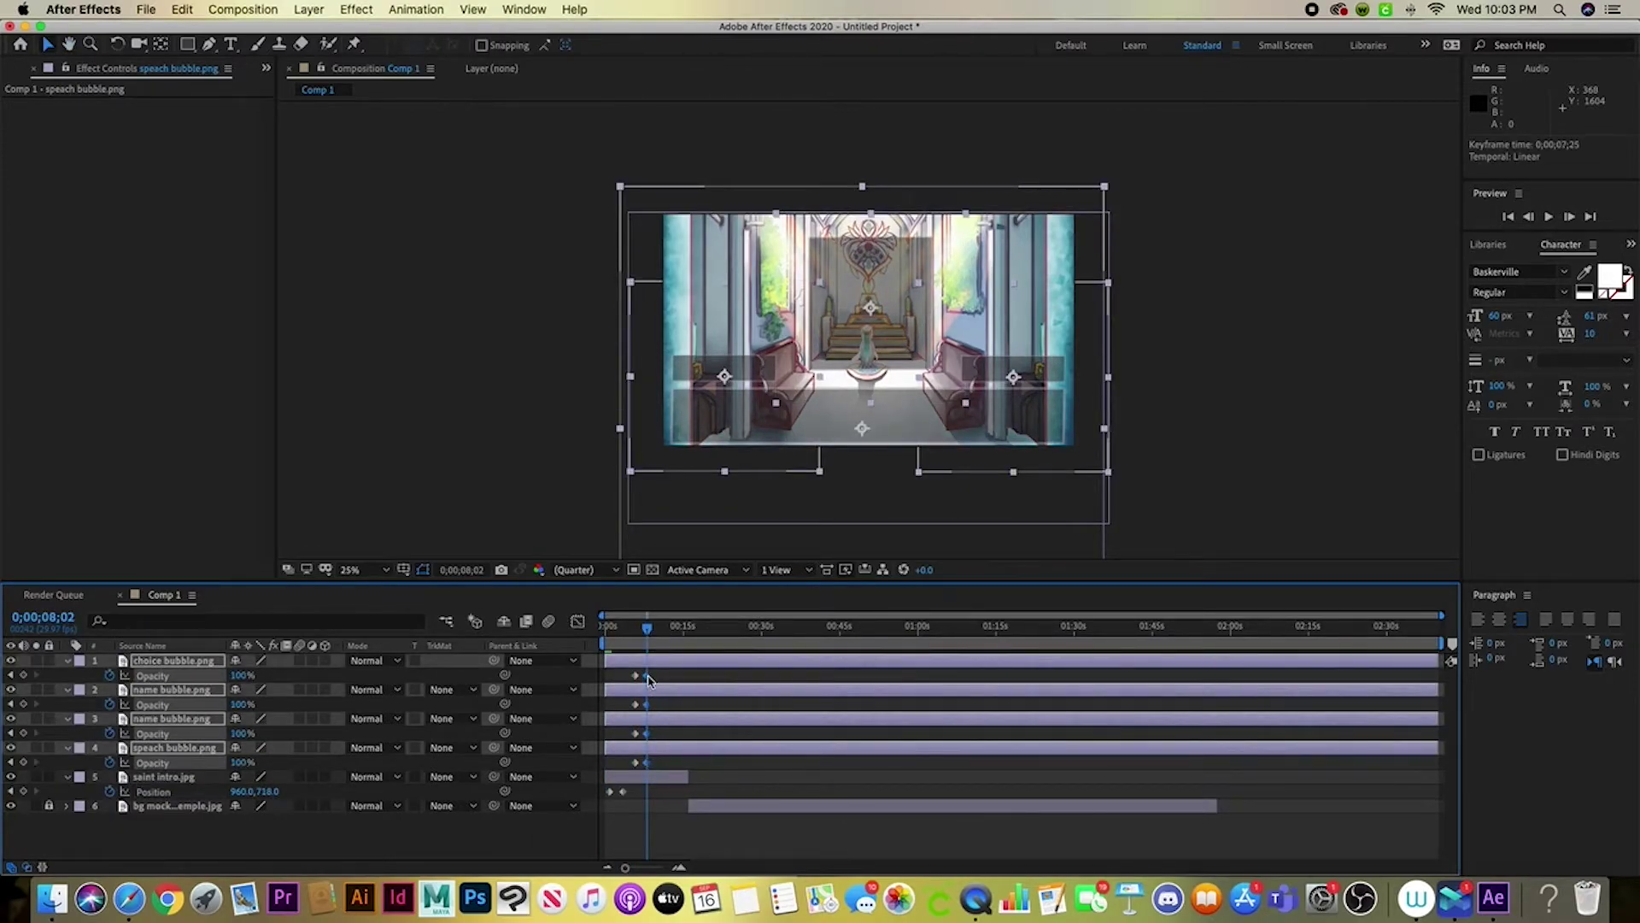
{"action": "left_click_drag", "start_coordinate": [650, 625], "coordinate": [562, 649]}
{"action": "key", "text": "space"}
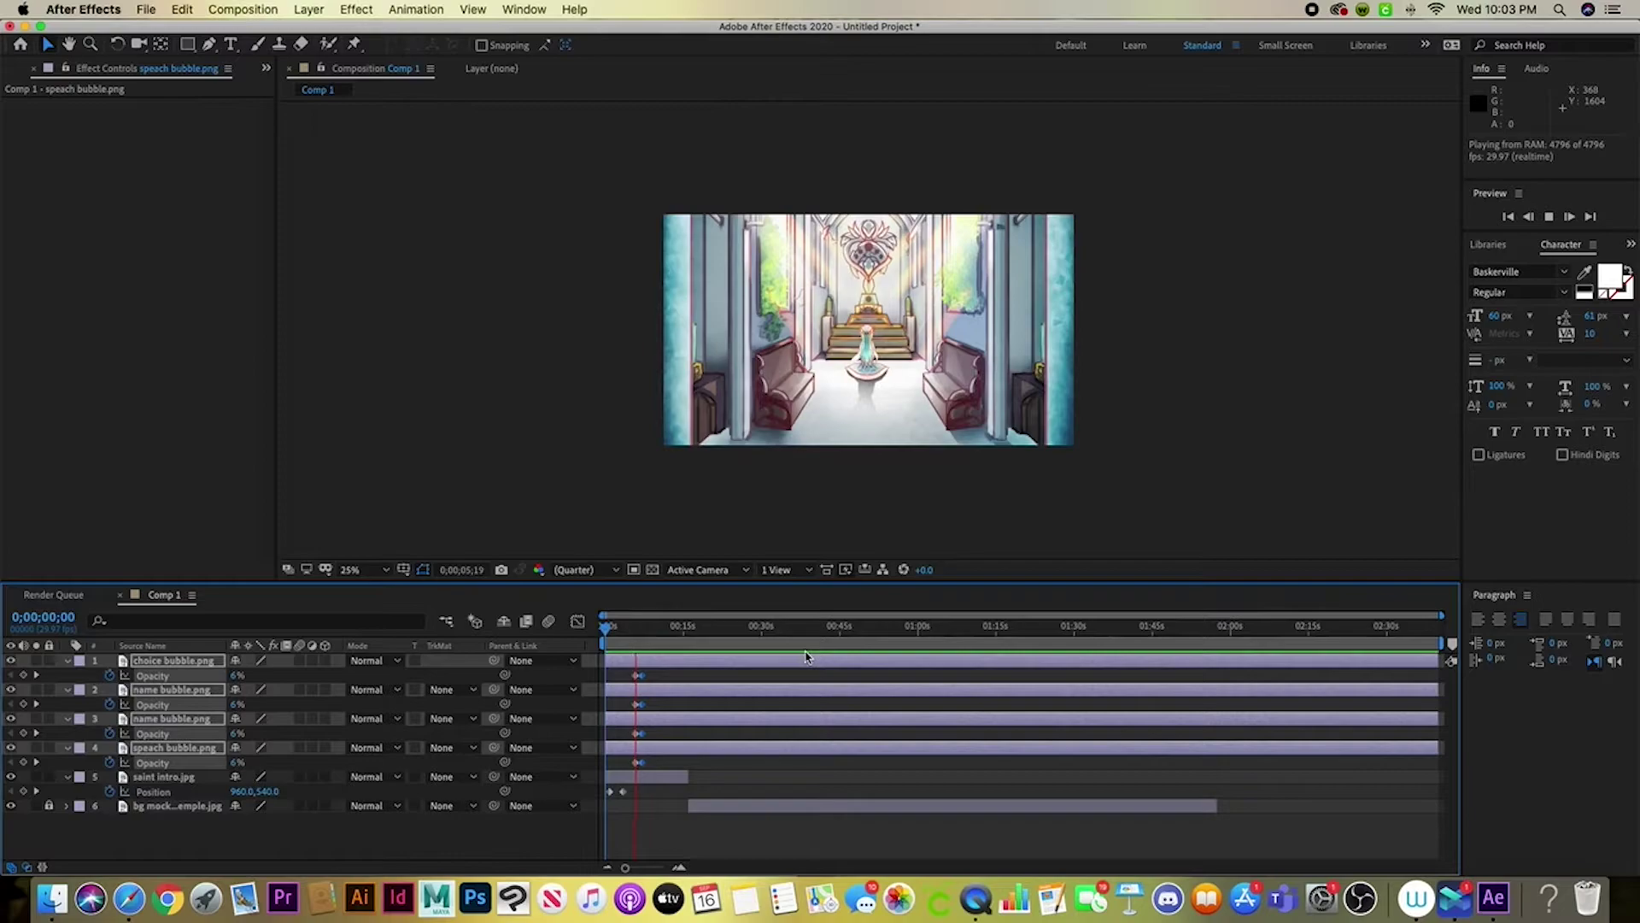
{"action": "key", "text": "space"}
Move the name and speach bubbles' Opacity keyframes to about 0;00;26 and lock those three layers
{"action": "left_click_drag", "start_coordinate": [662, 696], "coordinate": [630, 767]}
{"action": "left_click_drag", "start_coordinate": [639, 733], "coordinate": [740, 733]}
{"action": "left_click_drag", "start_coordinate": [730, 755], "coordinate": [748, 762]}
{"action": "left_click", "coordinate": [184, 689]}
{"action": "left_click", "coordinate": [189, 747], "text": "shift"}
{"action": "key", "text": "super+l"}
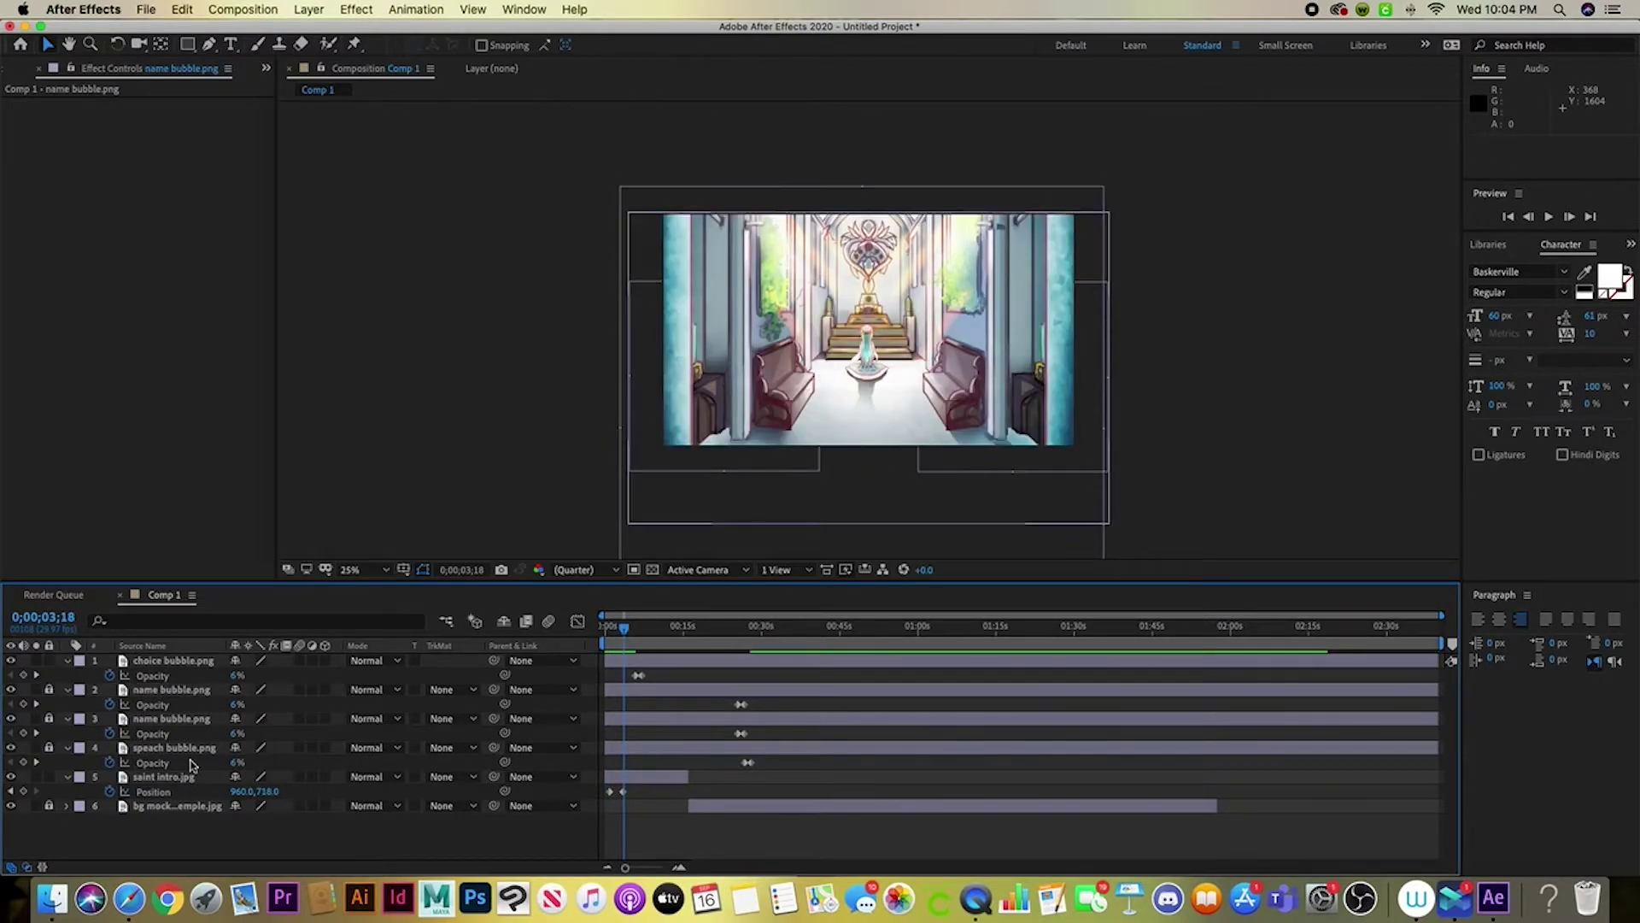
Replace choice bubble.png's fade with Position keyframes rising from 968.0, 1474.0 at 0;00;03;18 to 968.0, 436.0 at about 0;00;06
{"action": "left_click", "coordinate": [171, 661]}
{"action": "key", "text": "p"}
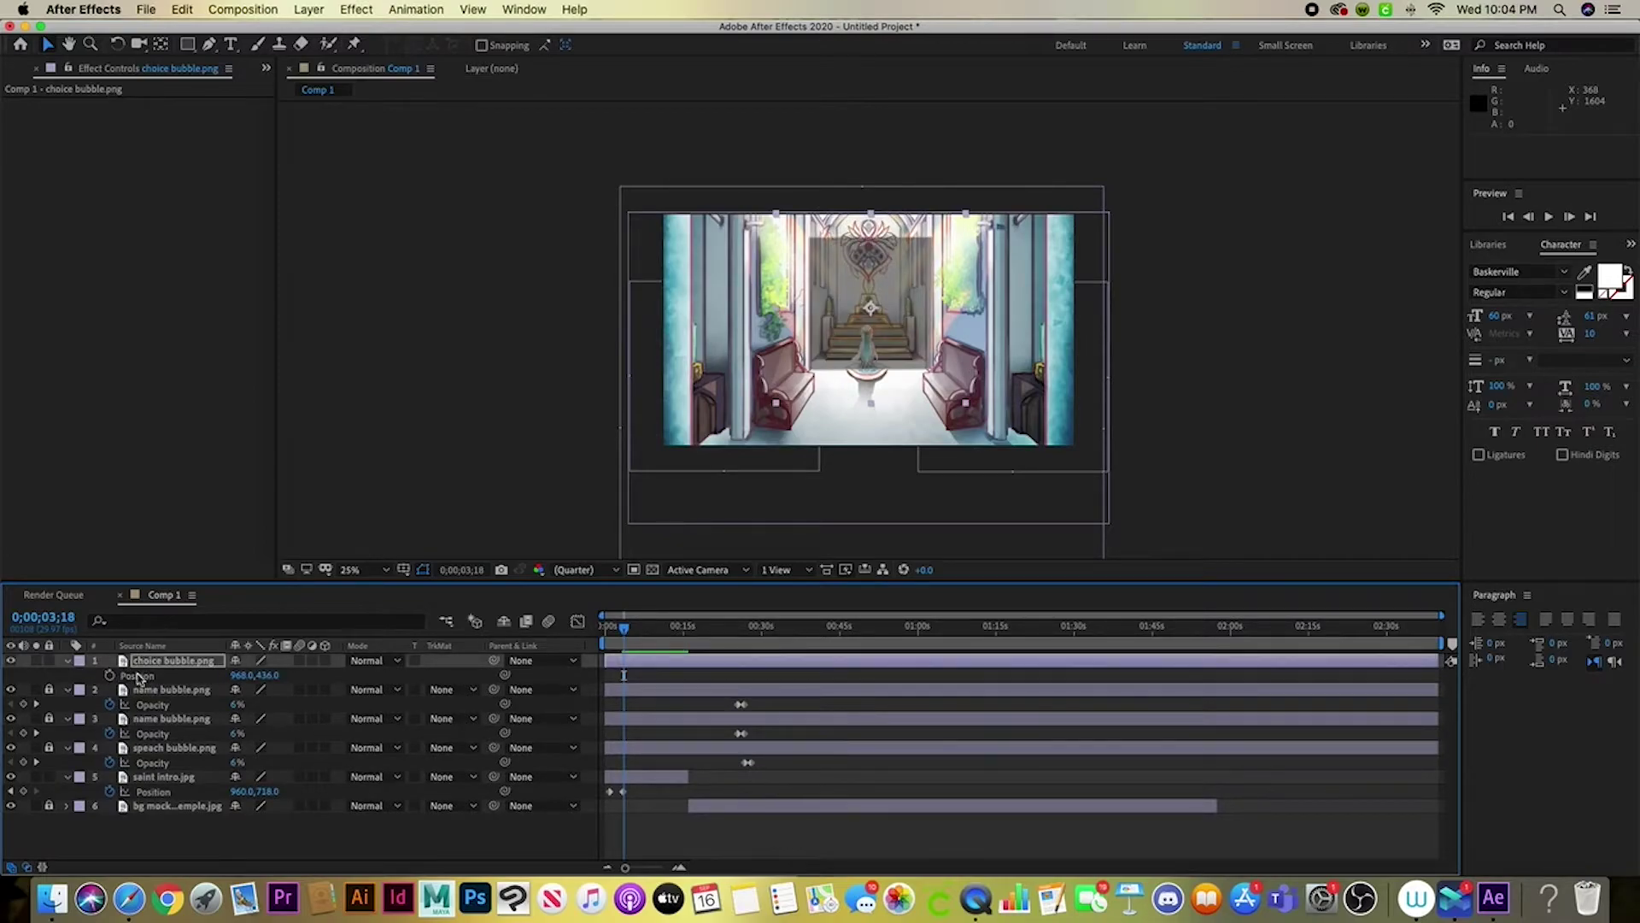
{"action": "left_click_drag", "start_coordinate": [267, 675], "coordinate": [1157, 681]}
{"action": "left_click_drag", "start_coordinate": [656, 675], "coordinate": [637, 675]}
{"action": "left_click_drag", "start_coordinate": [623, 628], "coordinate": [605, 628]}
{"action": "key", "text": "space"}
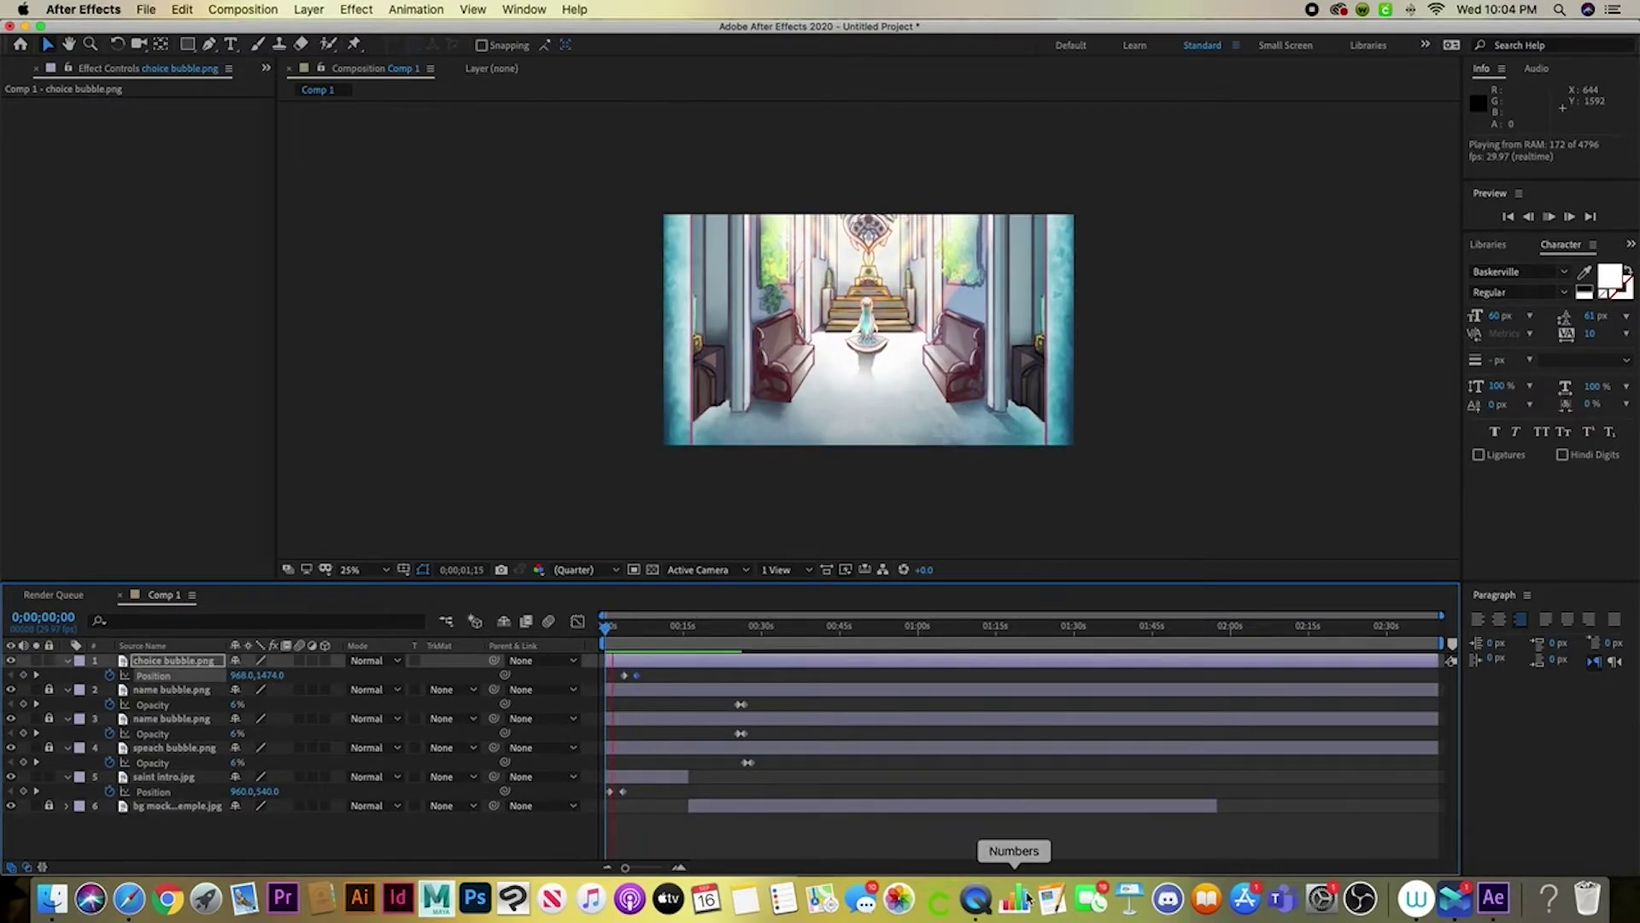
{"action": "key", "text": "space"}
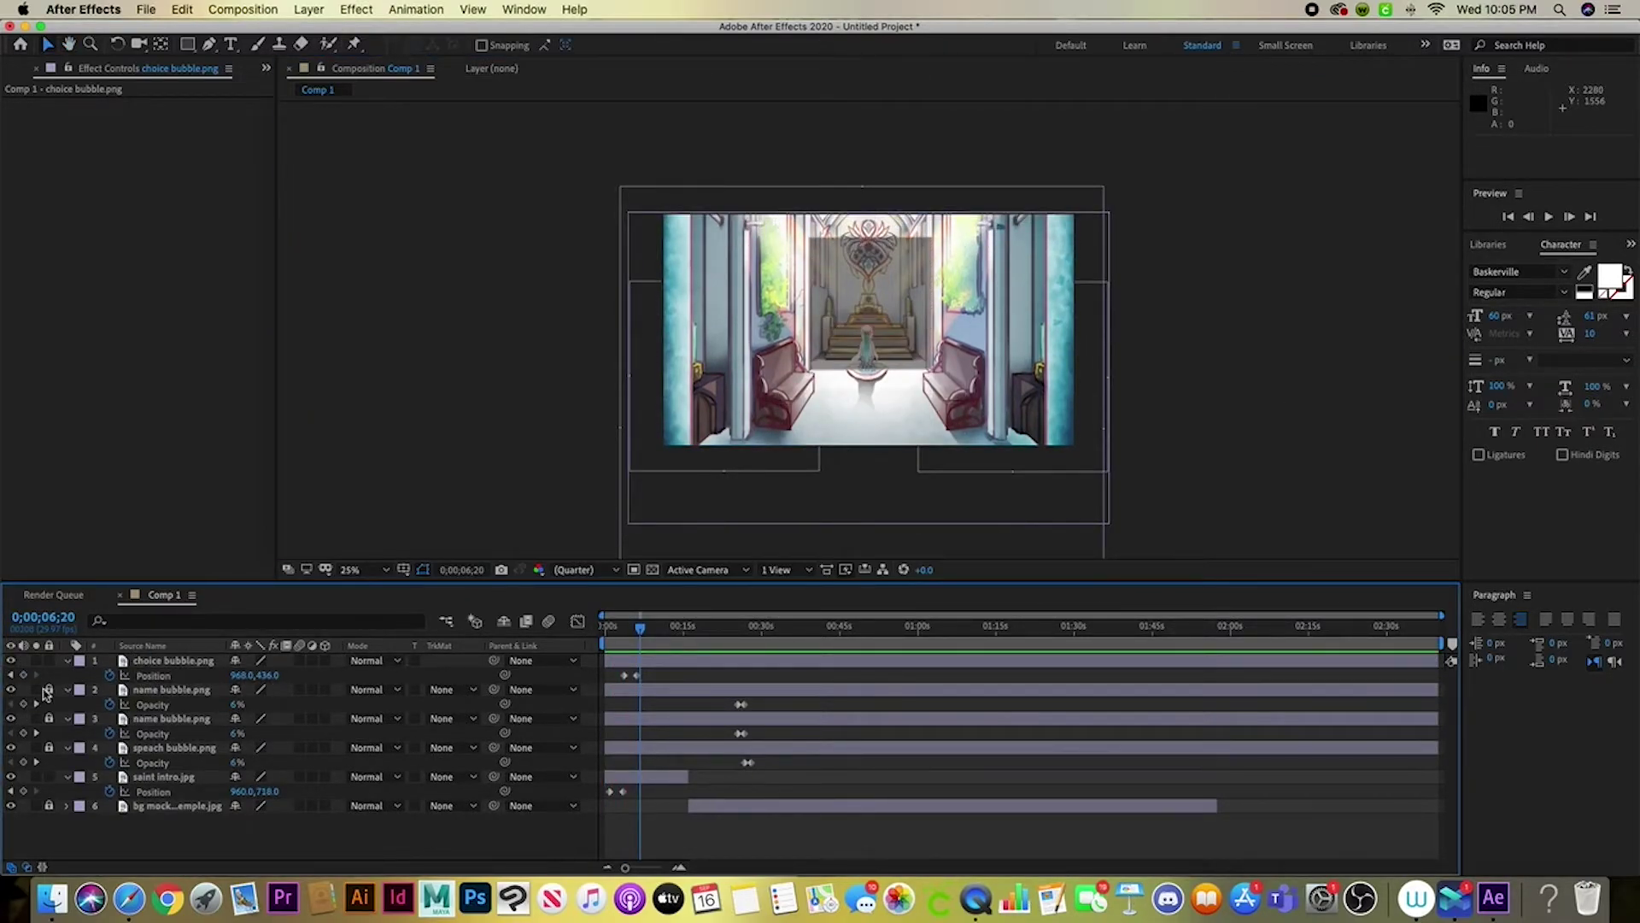
Unlock the name and speach bubbles, move their Opacity keyframes to about 0;00;04, and lower choice bubble.png's end position to 968.0, 448.0
{"action": "left_click_drag", "start_coordinate": [49, 689], "coordinate": [48, 747]}
{"action": "left_click_drag", "start_coordinate": [758, 769], "coordinate": [733, 699]}
{"action": "left_click_drag", "start_coordinate": [739, 704], "coordinate": [628, 709]}
{"action": "left_click", "coordinate": [637, 675]}
{"action": "left_click_drag", "start_coordinate": [640, 628], "coordinate": [638, 628]}
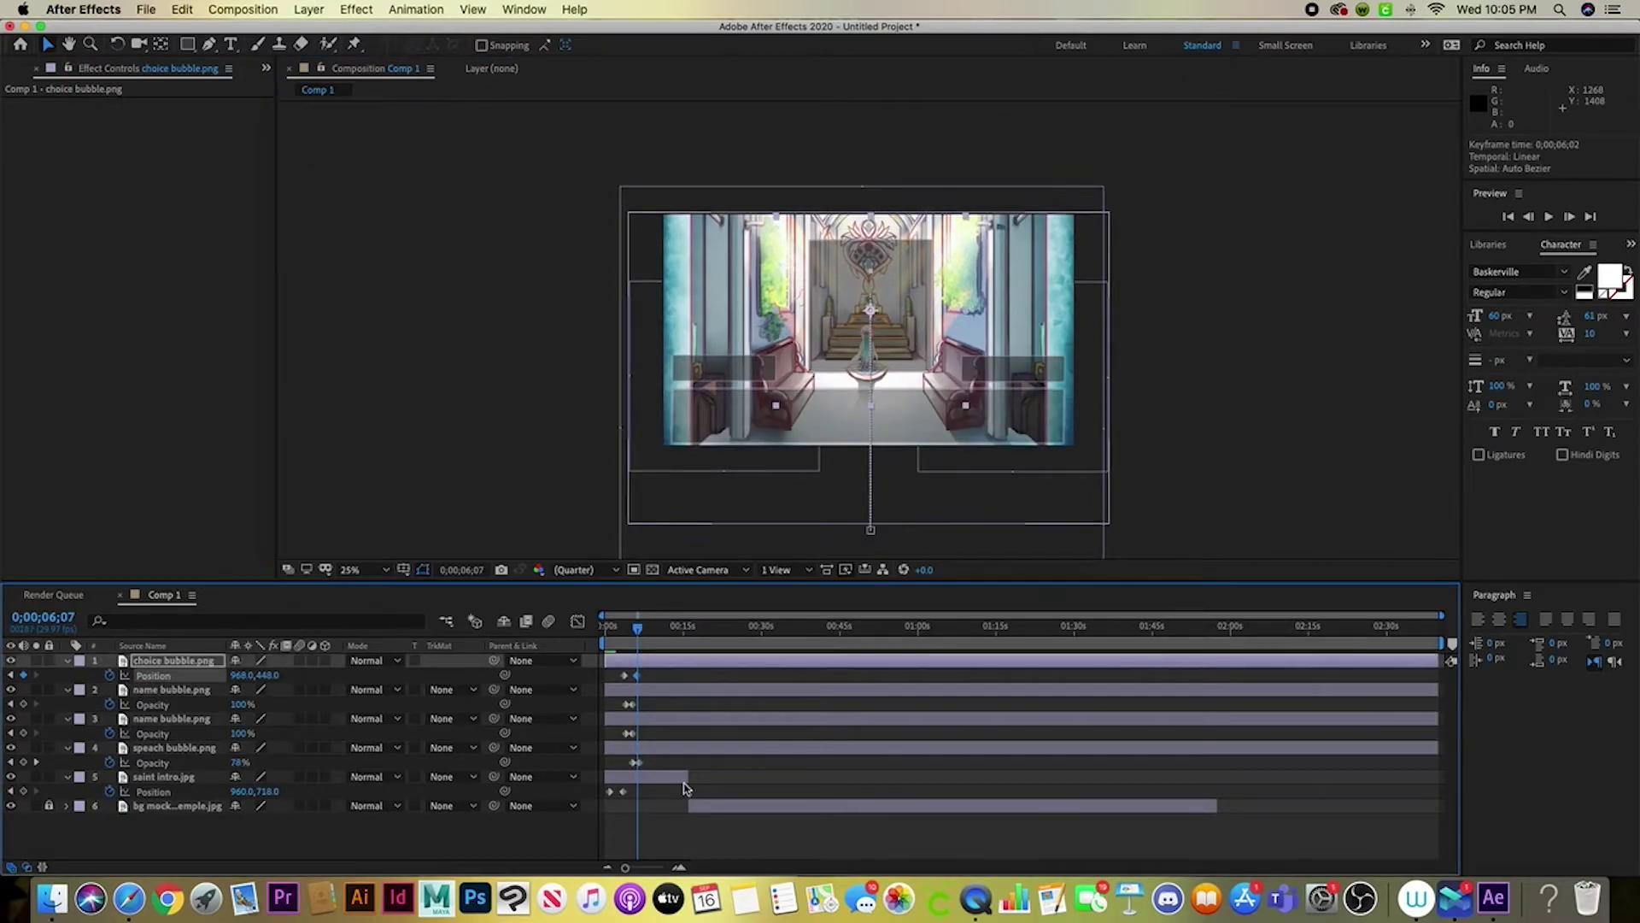
Shift the name and speach bubbles' Opacity keyframes to about 0;00;20 and pull choice bubble.png's last Position keyframe slightly earlier
{"action": "key", "text": "ctrl+shift+z"}
{"action": "key", "text": "ctrl+shift+z"}
{"action": "key", "text": "ctrl+shift+z"}
{"action": "key", "text": "space"}
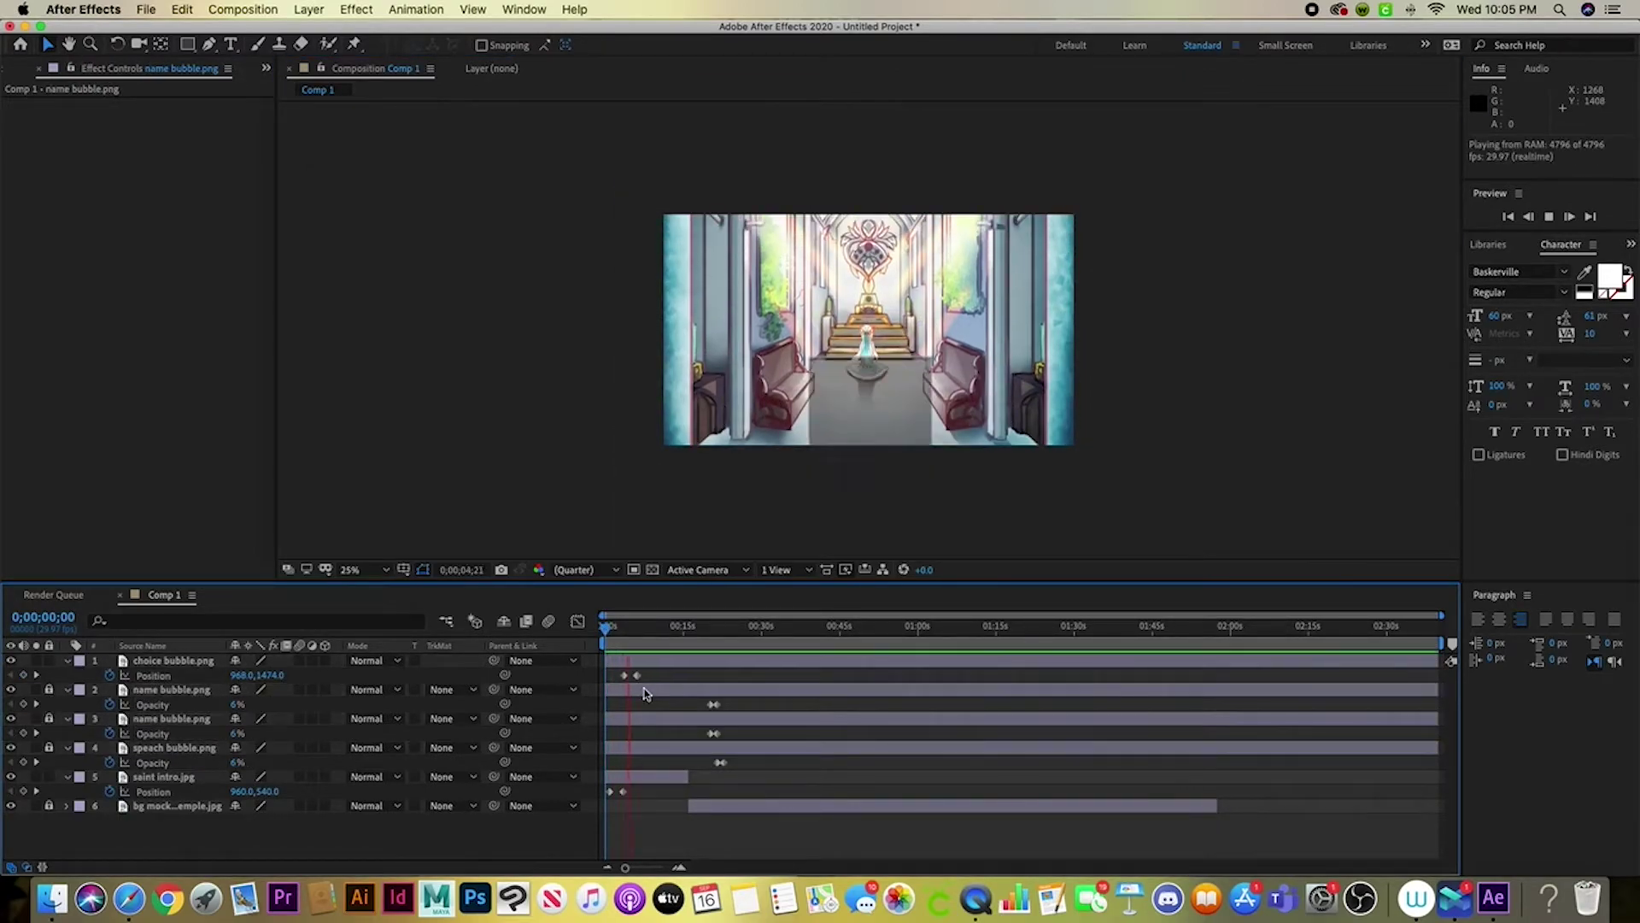
{"action": "left_click_drag", "start_coordinate": [636, 675], "coordinate": [634, 674]}
{"action": "key", "text": "space"}
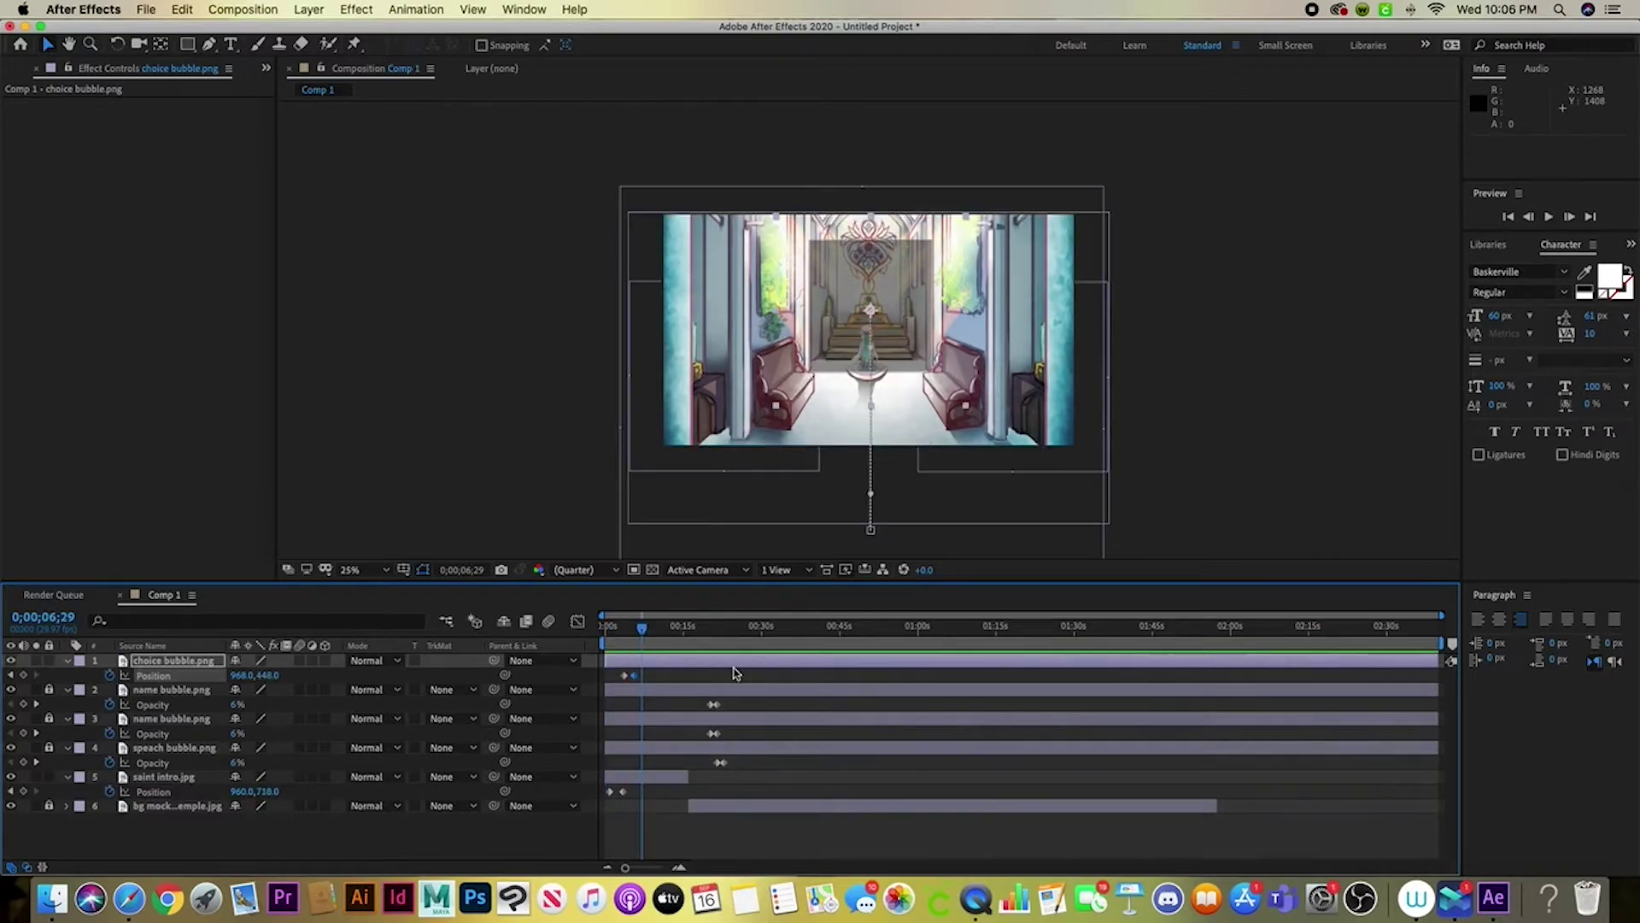
Add a centred 66 px Baskerville heading reading "Choices" near the upper edge of the choice bubble
{"action": "key", "text": "ctrl+t"}
{"action": "left_click", "coordinate": [848, 273]}
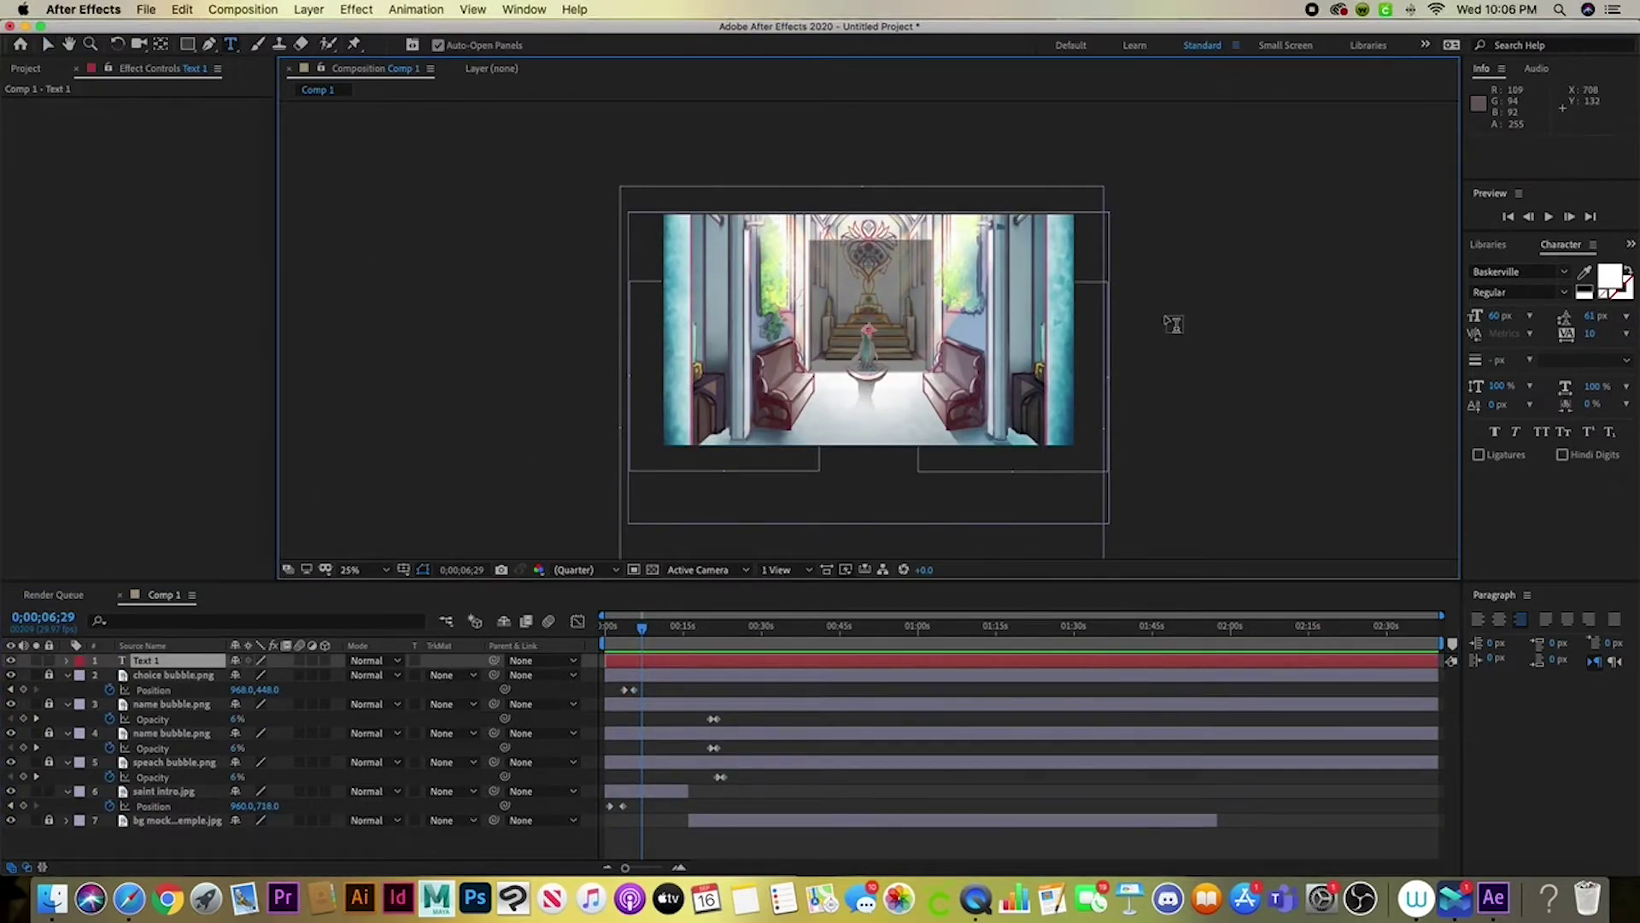
{"action": "type", "text": "Choice"}
{"action": "key", "text": "Escape"}
{"action": "left_click", "coordinate": [1498, 619]}
{"action": "left_click_drag", "start_coordinate": [1500, 315], "coordinate": [1531, 315]}
{"action": "left_click", "coordinate": [655, 171]}
{"action": "left_click_drag", "start_coordinate": [881, 254], "coordinate": [880, 260]}
{"action": "double_click", "coordinate": [879, 259]}
{"action": "type", "text": "s"}
Keyframe the Choices text's Opacity from 3% to 100% just after the choice bubble arrives, and preview the fade-in
{"action": "left_click", "coordinate": [666, 662]}
{"action": "key", "text": "t"}
{"action": "key", "text": "Home"}
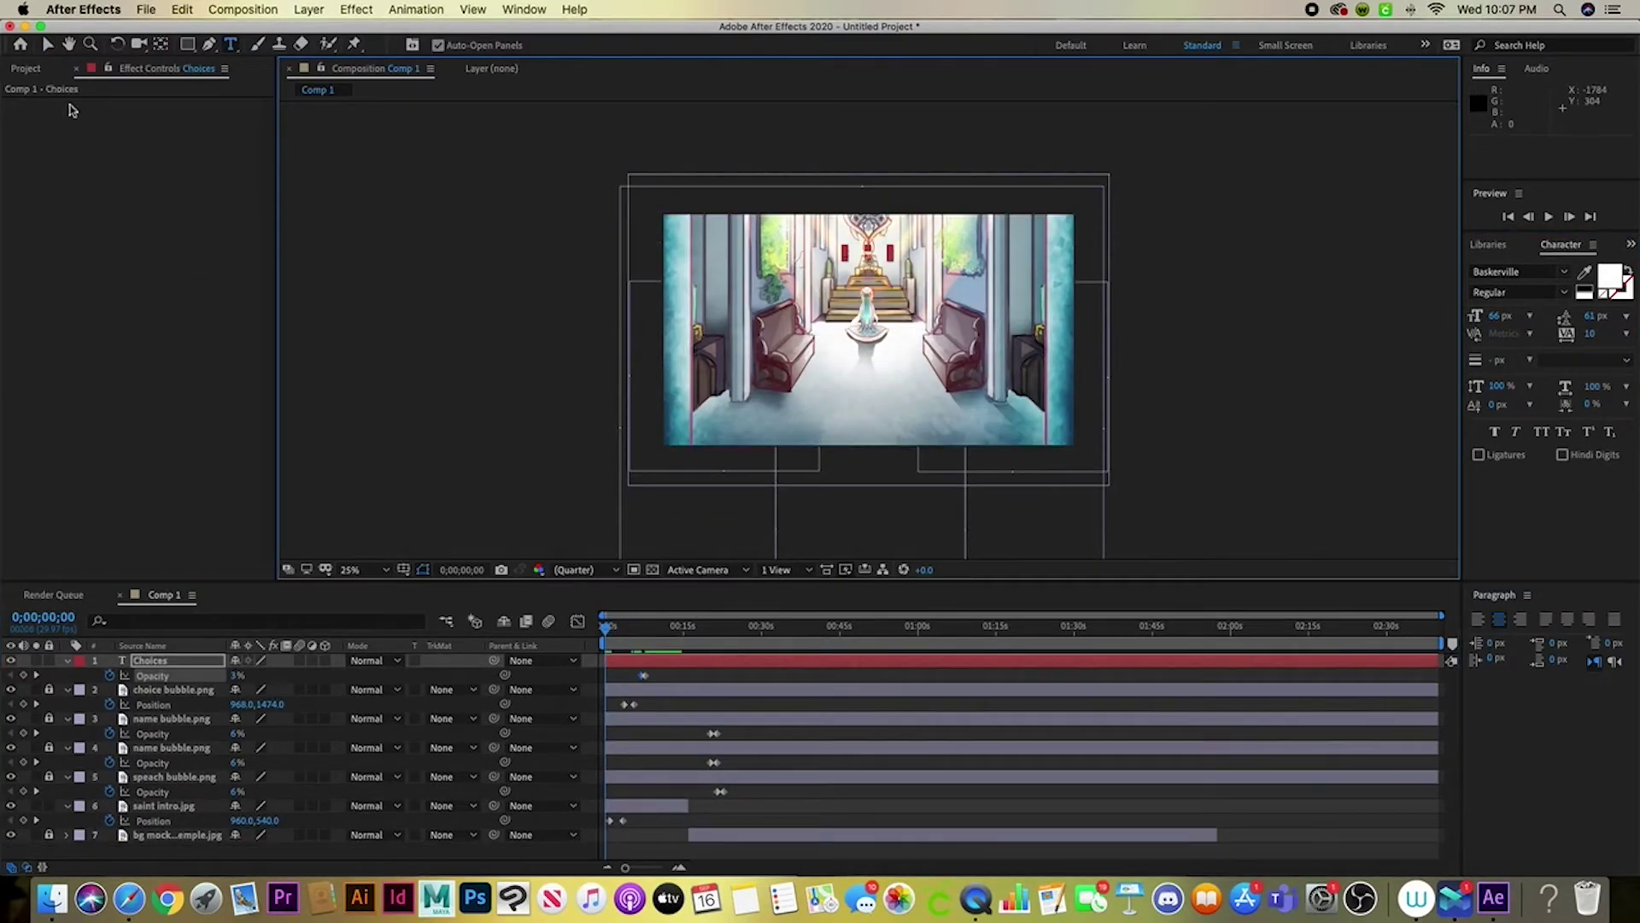
{"action": "left_click", "coordinate": [47, 44]}
{"action": "left_click", "coordinate": [512, 410]}
{"action": "key", "text": "space"}
Unlock choice bubble.png, shift its Position keyframes to start at 0;00;04;22, and move the Choices text's Opacity keyframes slightly earlier
{"action": "key", "text": "space"}
{"action": "left_click", "coordinate": [647, 711]}
{"action": "left_click", "coordinate": [49, 689]}
{"action": "left_click_drag", "start_coordinate": [634, 704], "coordinate": [636, 681]}
{"action": "left_click_drag", "start_coordinate": [643, 675], "coordinate": [605, 629]}
{"action": "key", "text": "space"}
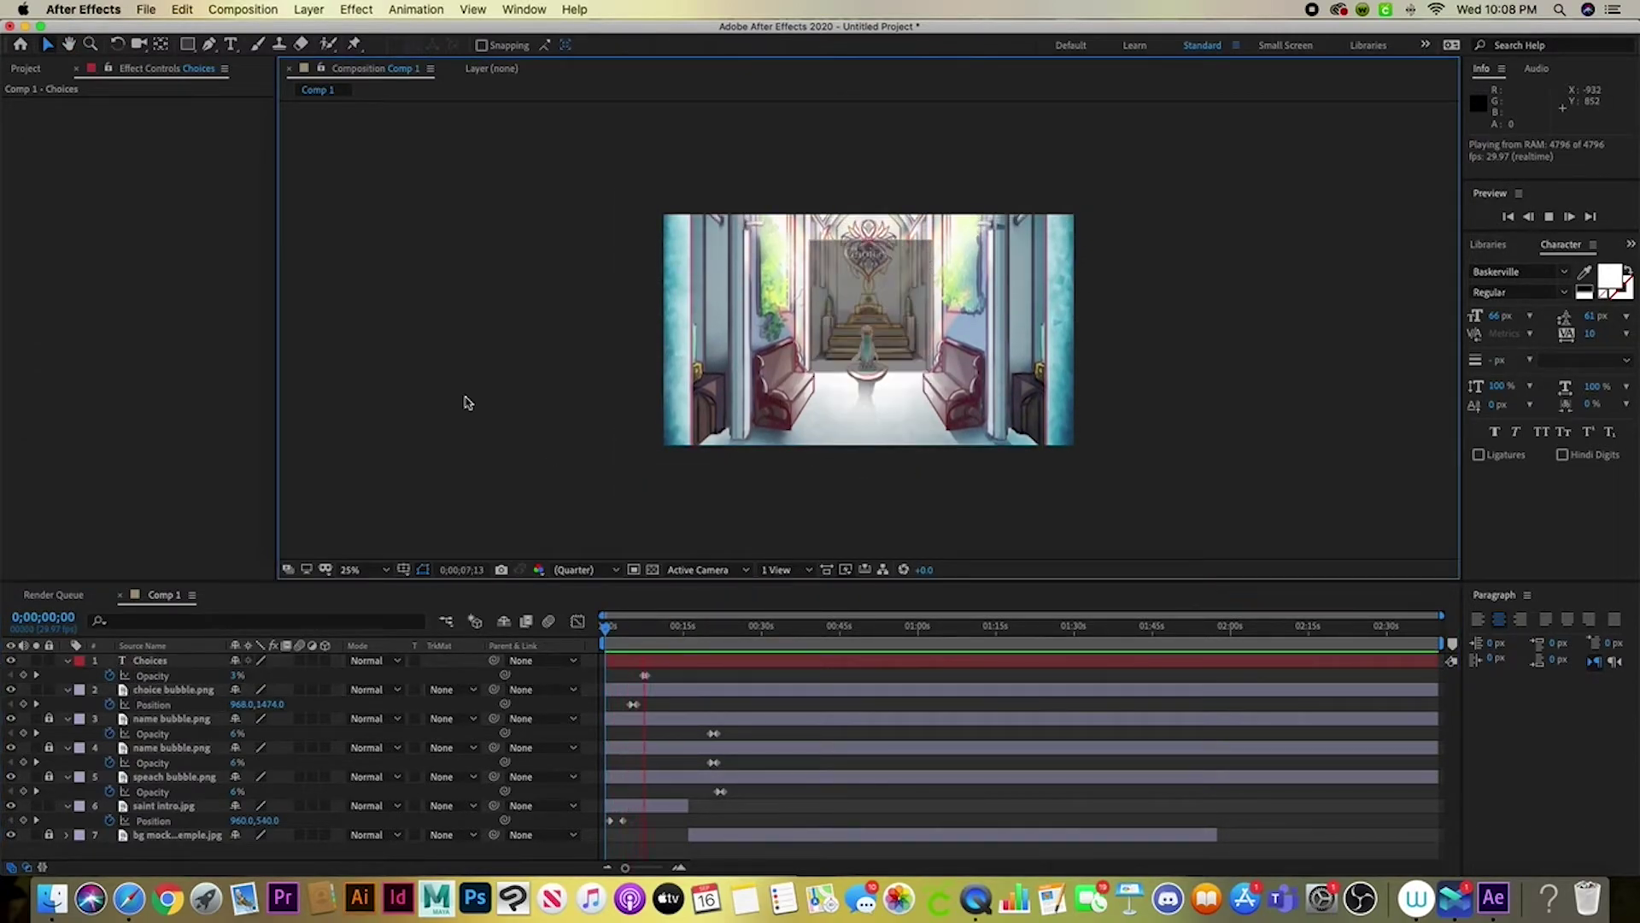
{"action": "key", "text": "space"}
{"action": "left_click_drag", "start_coordinate": [650, 628], "coordinate": [587, 643]}
{"action": "key", "text": "space"}
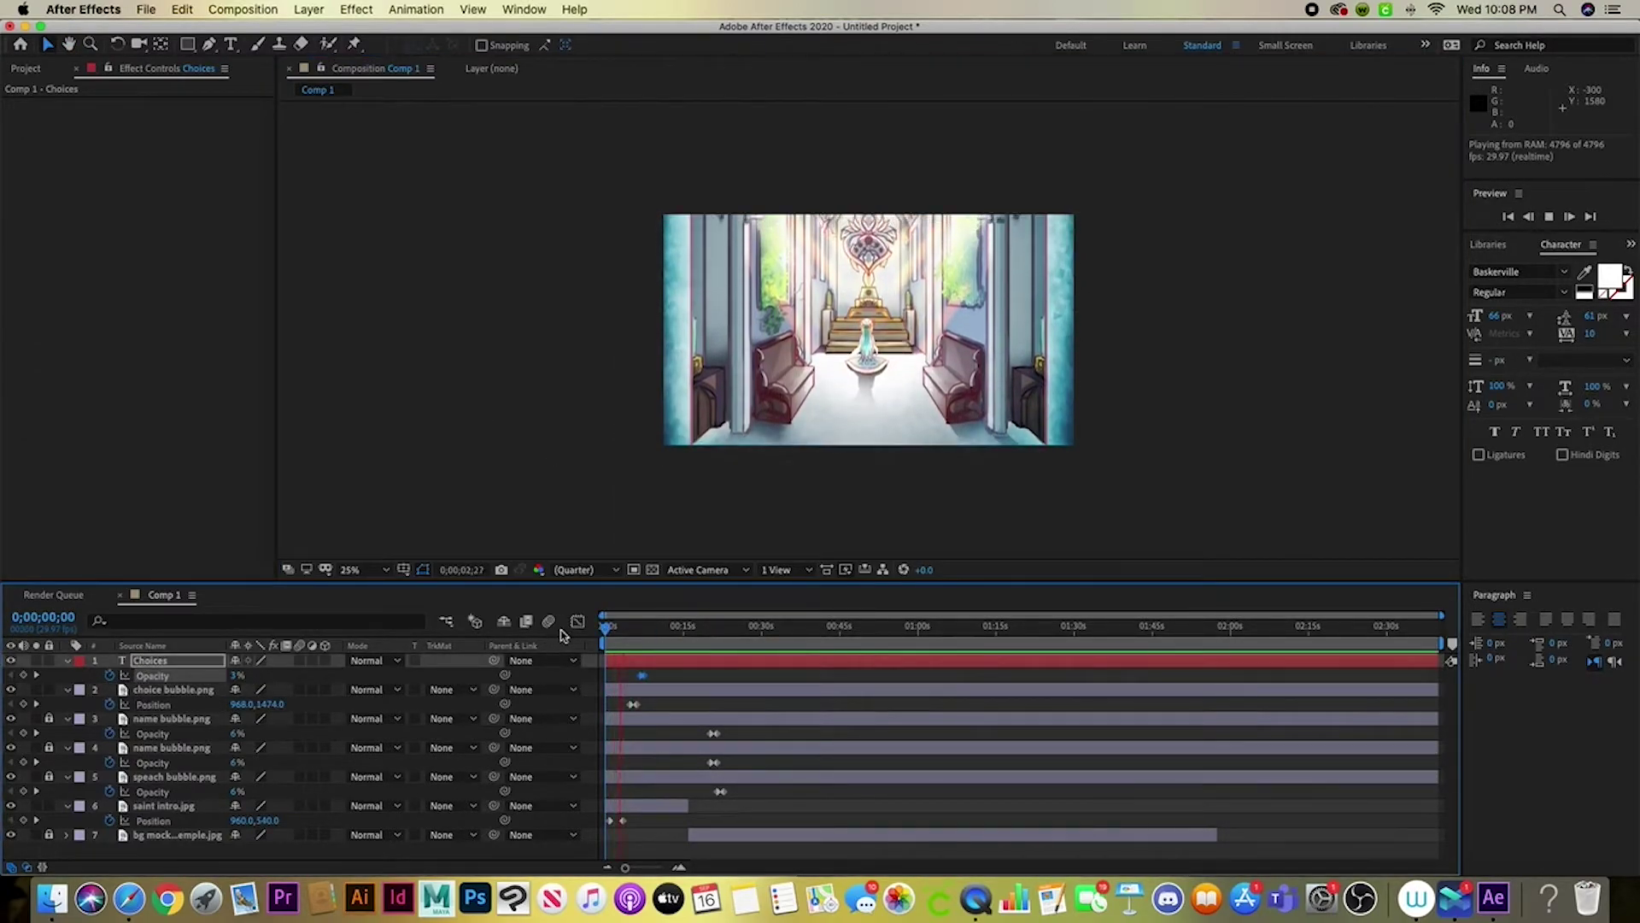
{"action": "key", "text": "space"}
{"action": "left_click", "coordinate": [473, 419]}
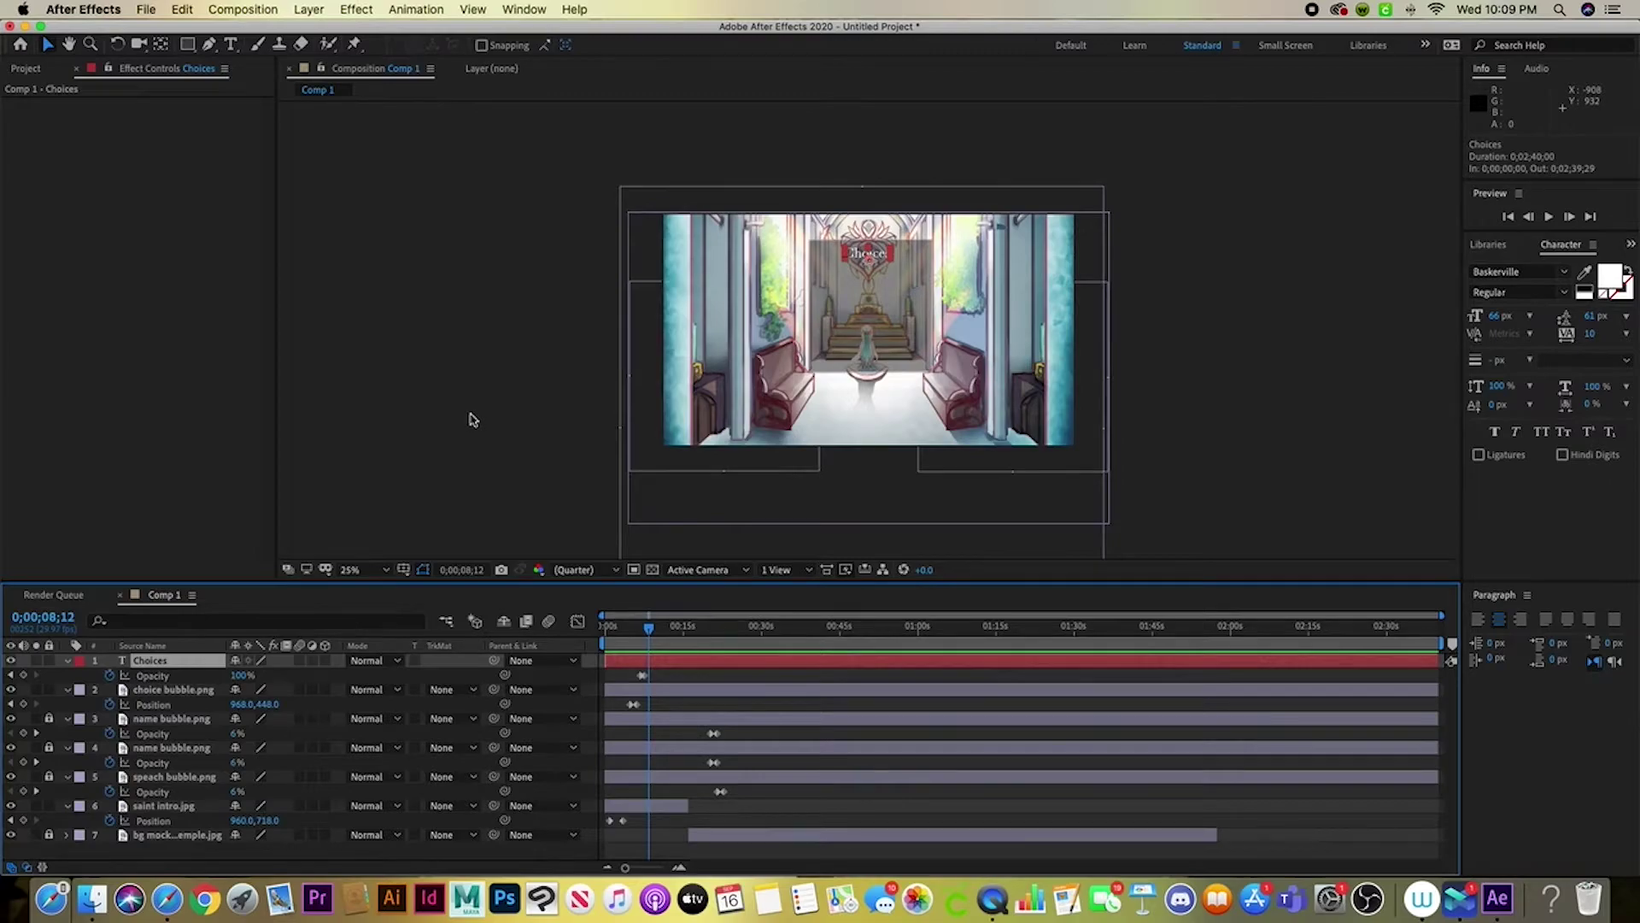
Save the project to the Desktop as "Traveler story meeting the saint"
{"action": "key", "text": "super+s"}
{"action": "type", "text": "Traveler story meeting the saint"}
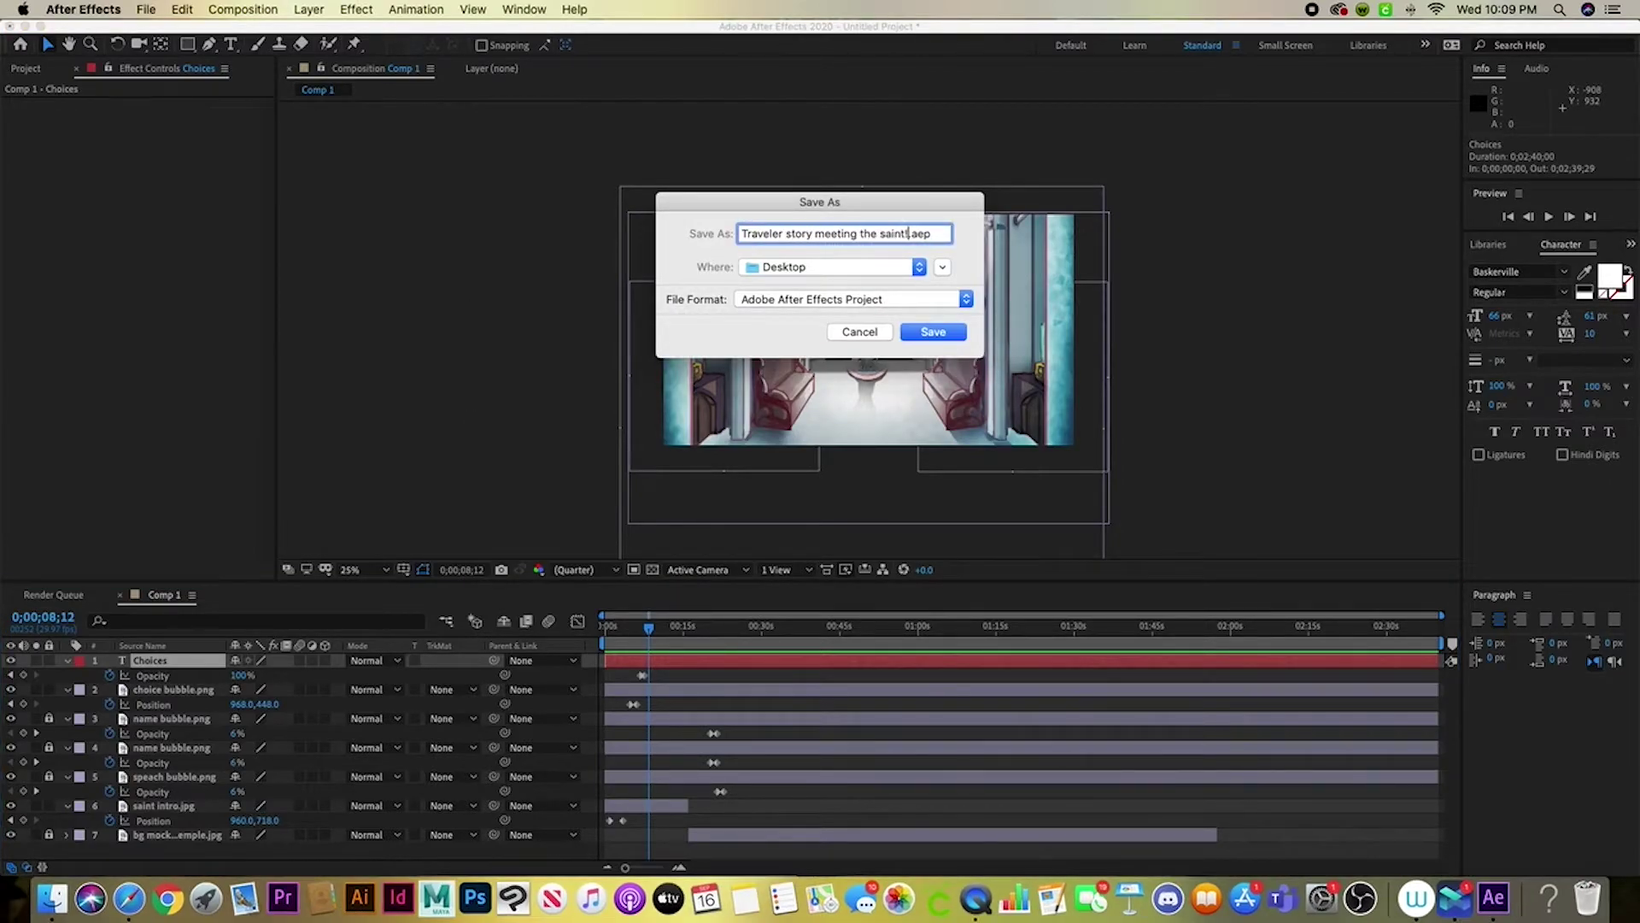
{"action": "left_click", "coordinate": [939, 340]}
At 0;00;09;20, add a left-aligned 49 px text box below the Choices heading reading "-Say Hello"
{"action": "key", "text": "space"}
{"action": "key", "text": "space"}
{"action": "scroll", "coordinate": [567, 484], "scroll_direction": "down", "scroll_amount": 1}
{"action": "scroll", "coordinate": [568, 483], "scroll_direction": "up", "scroll_amount": 3}
{"action": "left_click", "coordinate": [298, 494]}
{"action": "key", "text": "super+t"}
{"action": "left_click_drag", "start_coordinate": [757, 187], "coordinate": [981, 217]}
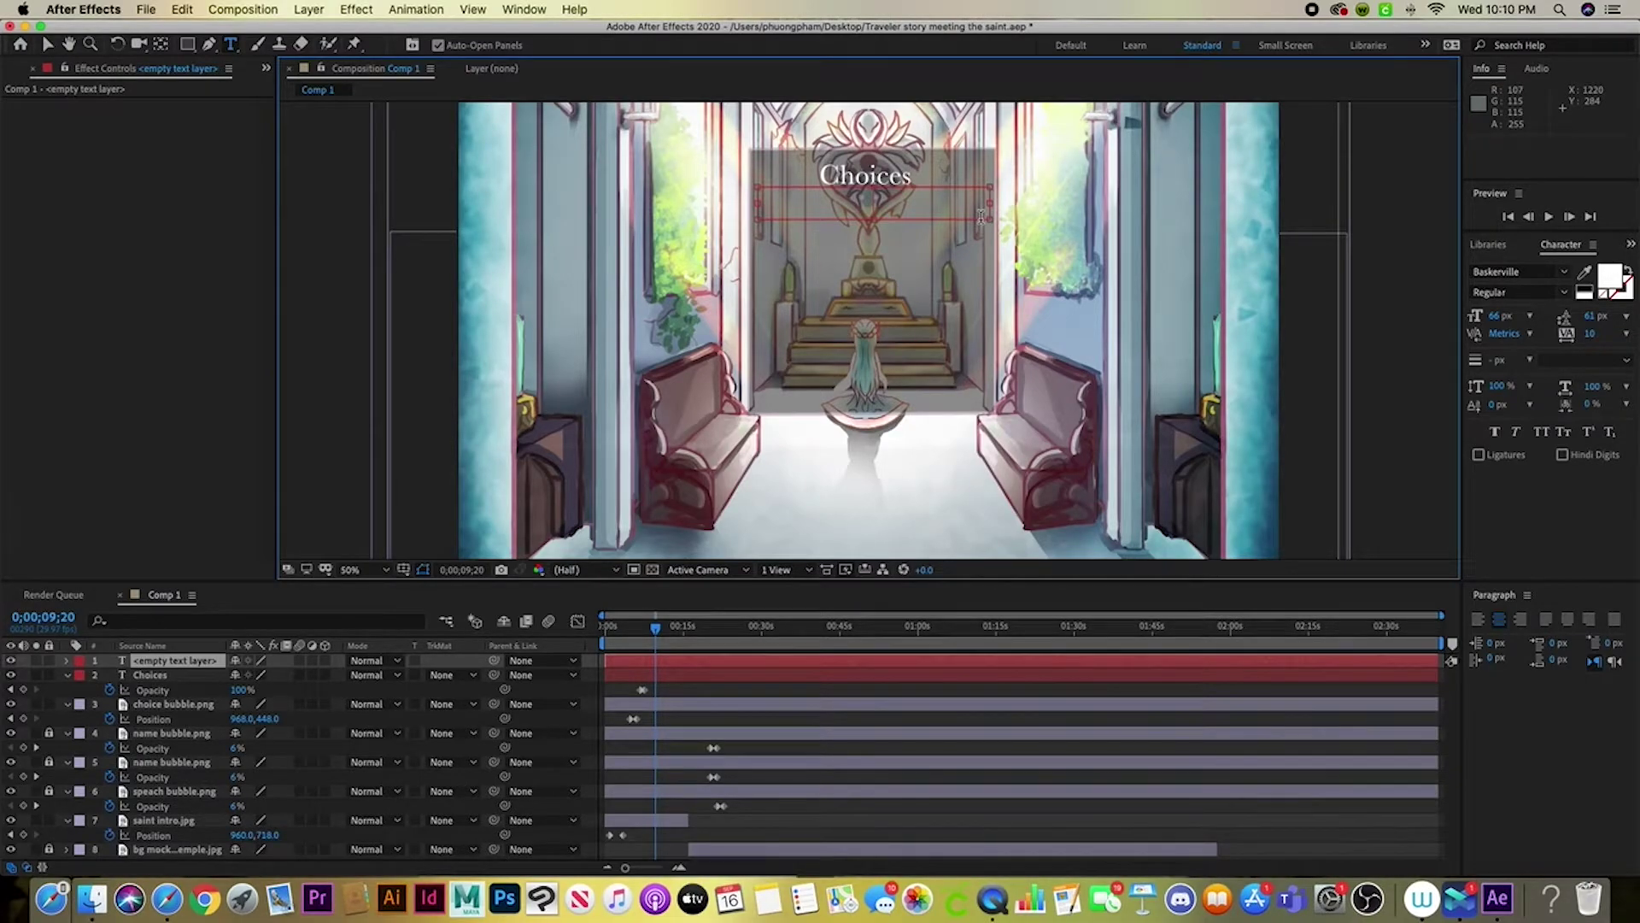
{"action": "type", "text": "Hello"}
{"action": "left_click", "coordinate": [1478, 619]}
{"action": "left_click_drag", "start_coordinate": [1511, 316], "coordinate": [1496, 316]}
{"action": "left_click_drag", "start_coordinate": [791, 195], "coordinate": [804, 207]}
{"action": "left_click_drag", "start_coordinate": [1003, 216], "coordinate": [985, 216]}
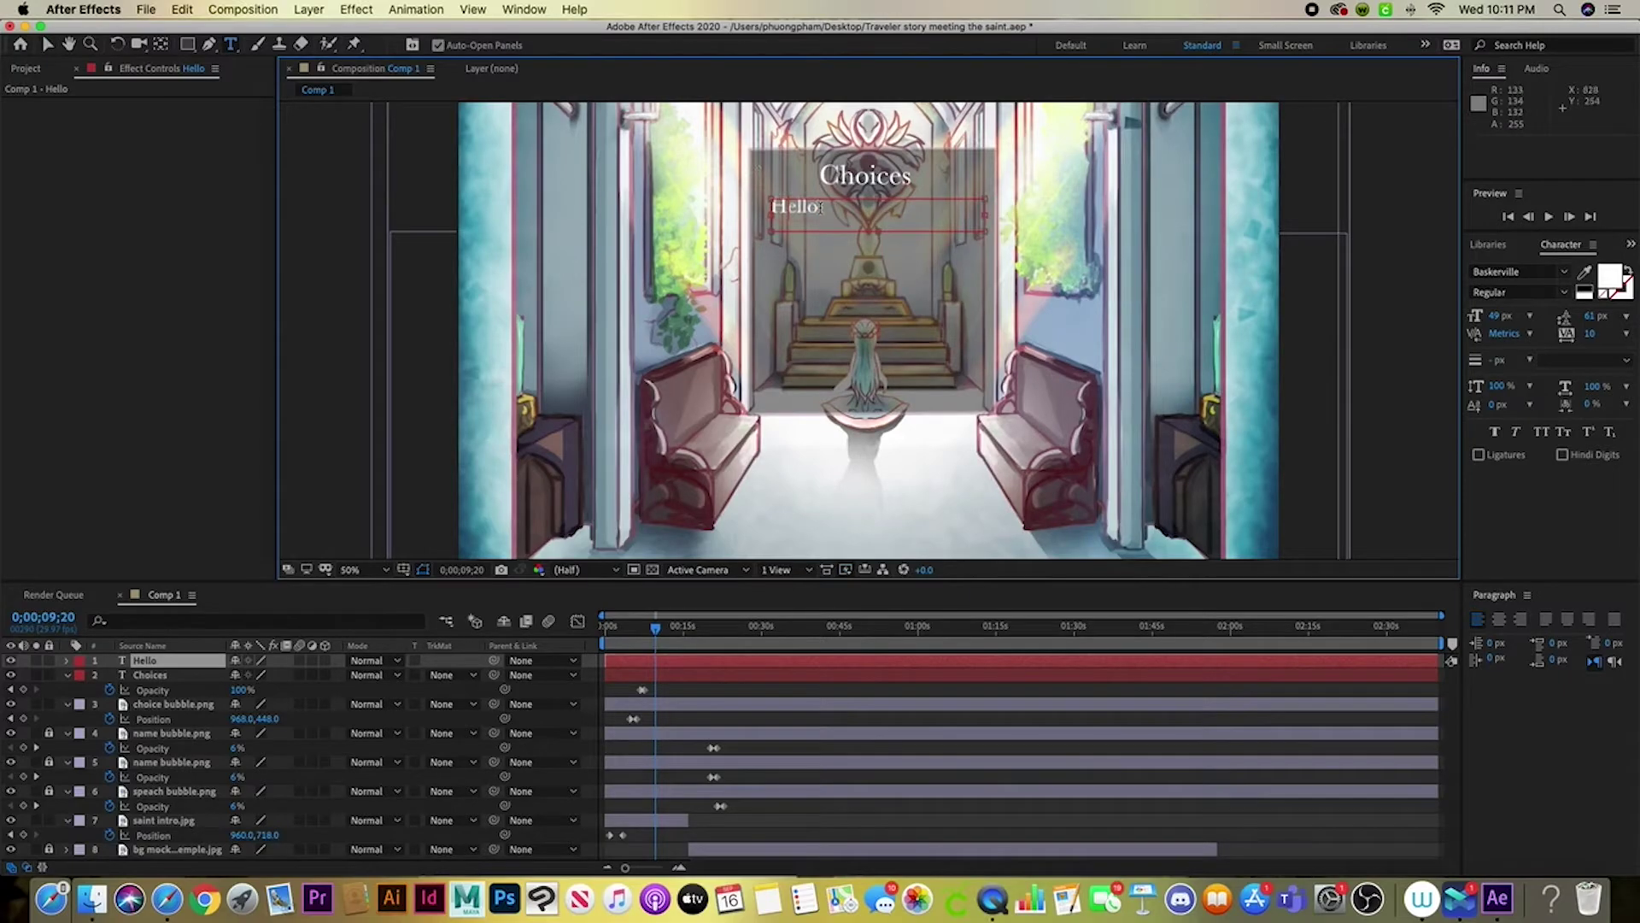
{"action": "type", "text": "-"}
{"action": "left_click", "coordinate": [47, 44]}
Duplicate the "-Say Hello" text, place the copy directly below it, and change it to "-Excuse Me"
{"action": "left_click", "coordinate": [162, 662]}
{"action": "key", "text": "super+d"}
{"action": "left_click_drag", "start_coordinate": [833, 213], "coordinate": [835, 243]}
{"action": "double_click", "coordinate": [834, 242]}
{"action": "type", "text": "Excuse Me"}
{"action": "left_click", "coordinate": [47, 45]}
Duplicate the "-Excuse Me" text, place the copy below it, and change it to "-Wait For A While"
{"action": "left_click", "coordinate": [158, 661]}
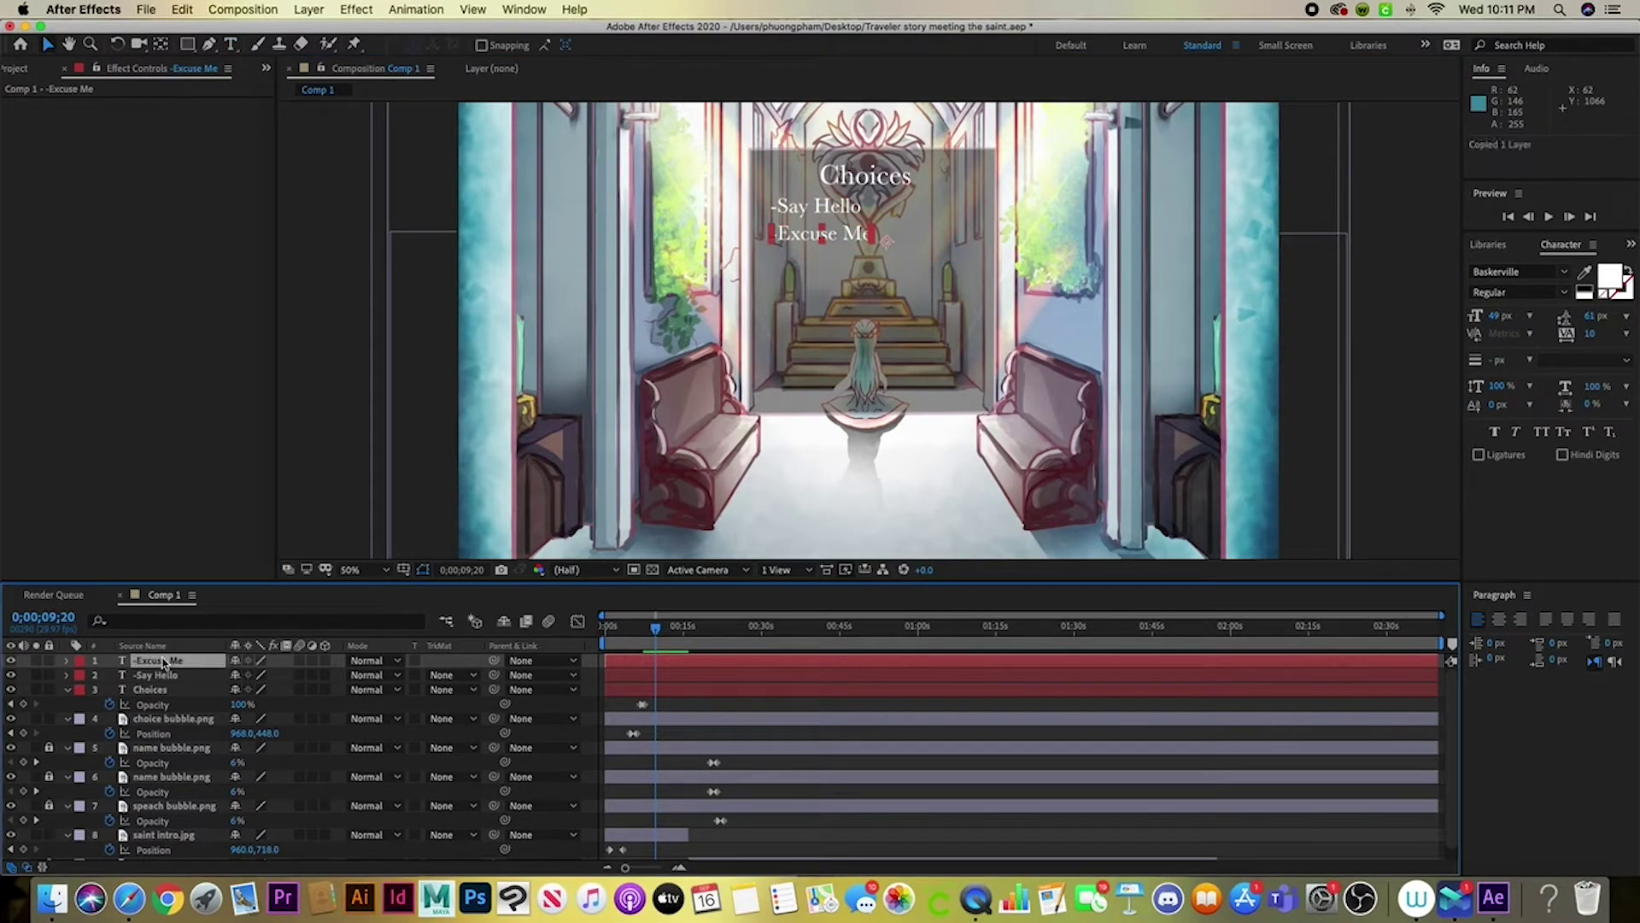
{"action": "key", "text": "super+d"}
{"action": "left_click_drag", "start_coordinate": [898, 237], "coordinate": [899, 268]}
{"action": "double_click", "coordinate": [900, 266]}
{"action": "type", "text": "Wait fo"}
{"action": "key", "text": "BackSpace"}
{"action": "key", "text": "BackSpace"}
{"action": "type", "text": "For A While"}
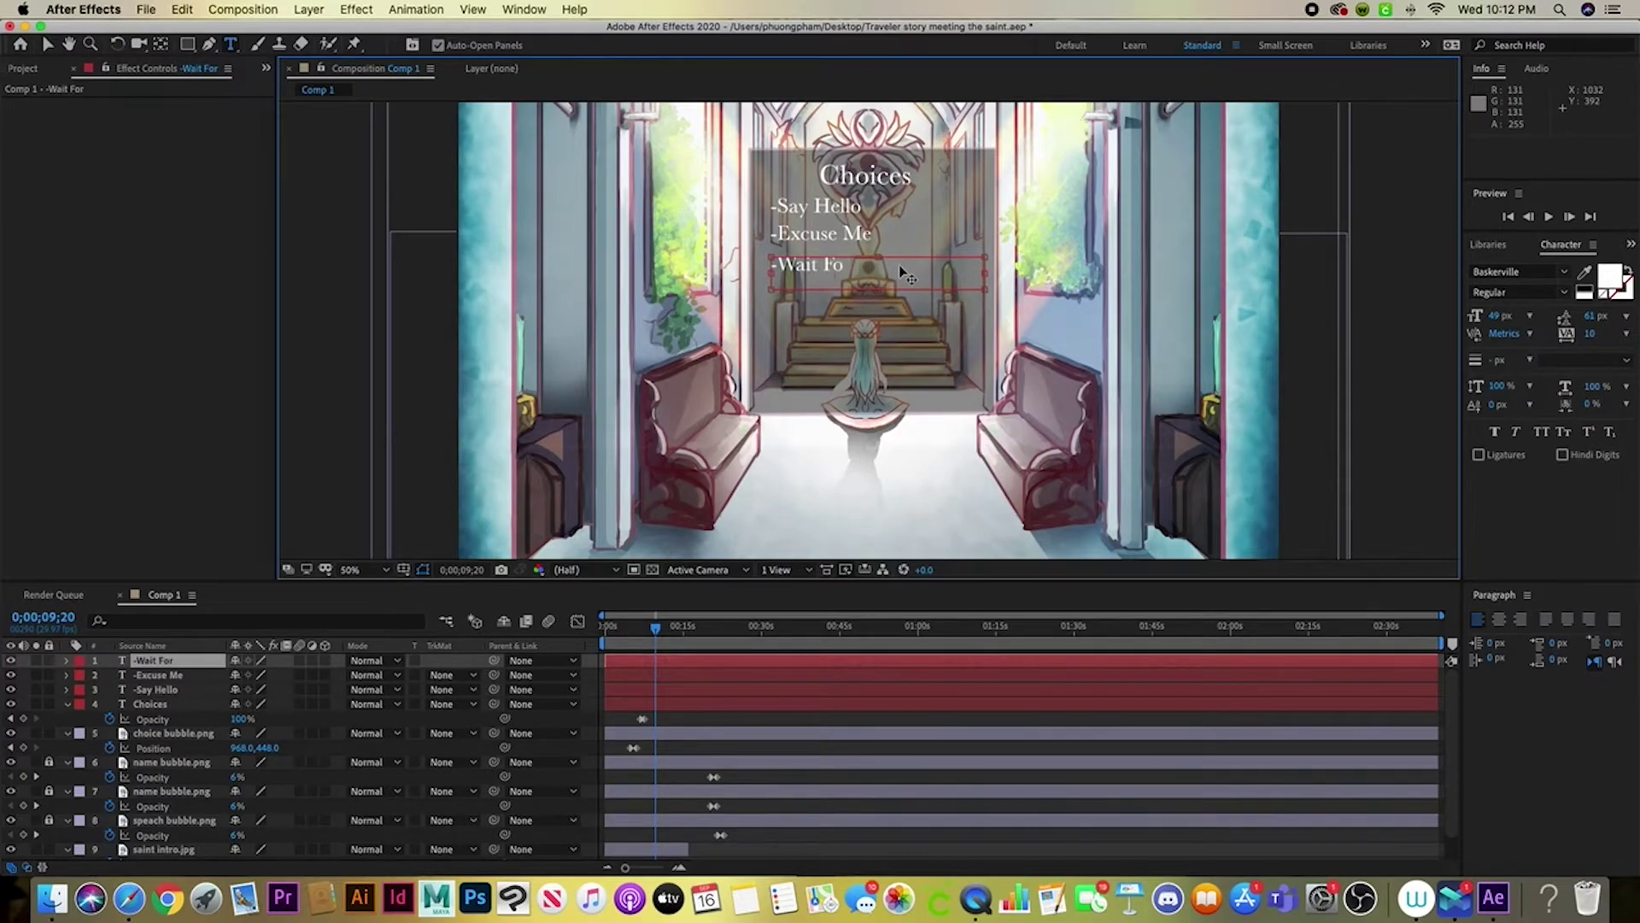
{"action": "left_click", "coordinate": [47, 44]}
Adjust the vertical spacing of the choice lines, nudging "-Say Hello" down and placing "-Excuse Me" at about 1004.0, 346.0
{"action": "left_click", "coordinate": [158, 689], "text": "shift"}
{"action": "left_click_drag", "start_coordinate": [816, 208], "coordinate": [818, 209]}
{"action": "left_click", "coordinate": [412, 181]}
{"action": "left_click_drag", "start_coordinate": [822, 242], "coordinate": [822, 237]}
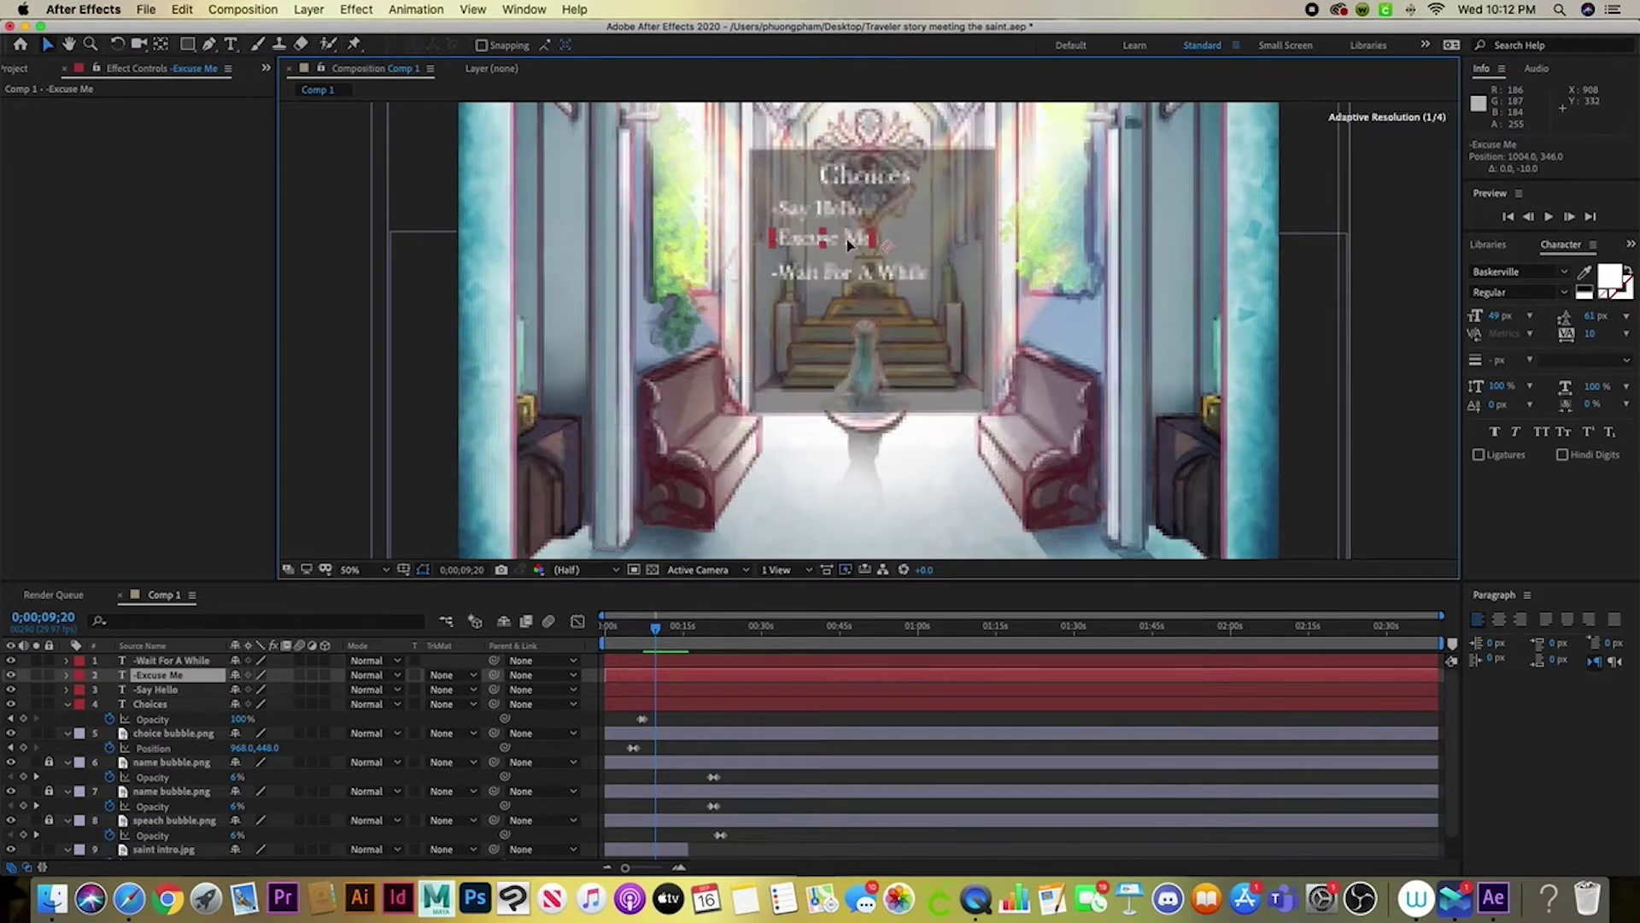
Even out the vertical spacing of the three choice lines, moving "-Wait For A While" further down
{"action": "left_click", "coordinate": [427, 222]}
{"action": "left_click", "coordinate": [170, 660]}
{"action": "left_click", "coordinate": [155, 689], "text": "shift"}
{"action": "key", "text": "super+z"}
{"action": "left_click", "coordinate": [439, 233]}
{"action": "left_click", "coordinate": [170, 675]}
{"action": "left_click", "coordinate": [171, 660], "text": "shift"}
{"action": "left_click_drag", "start_coordinate": [823, 274], "coordinate": [821, 293]}
{"action": "left_click", "coordinate": [435, 256]}
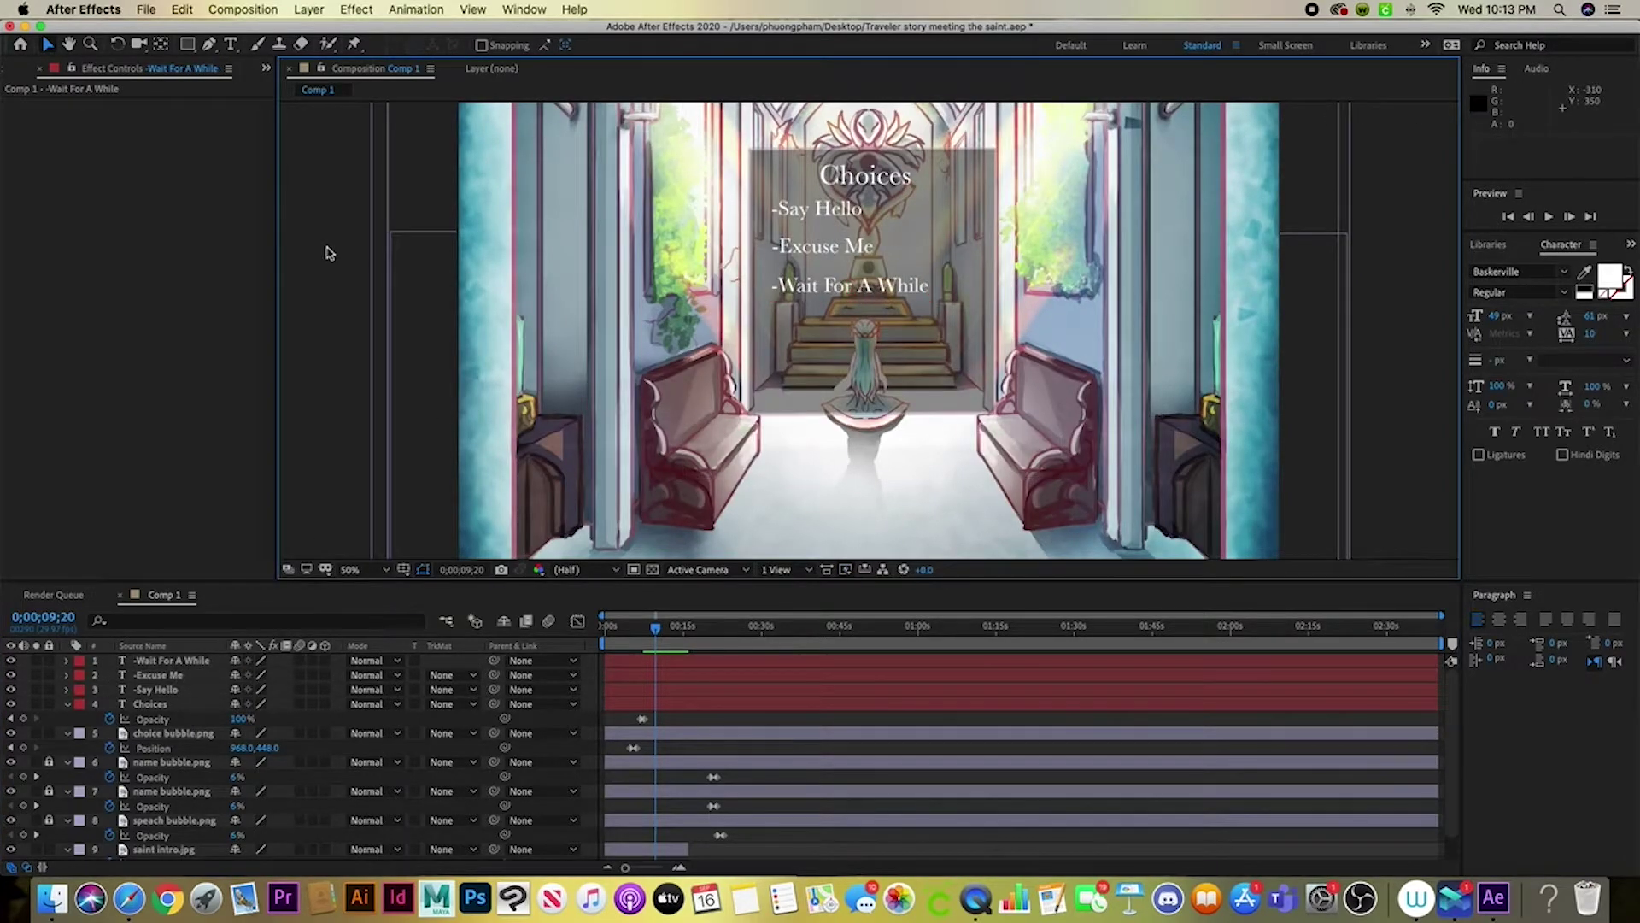
{"action": "left_click", "coordinate": [329, 253]}
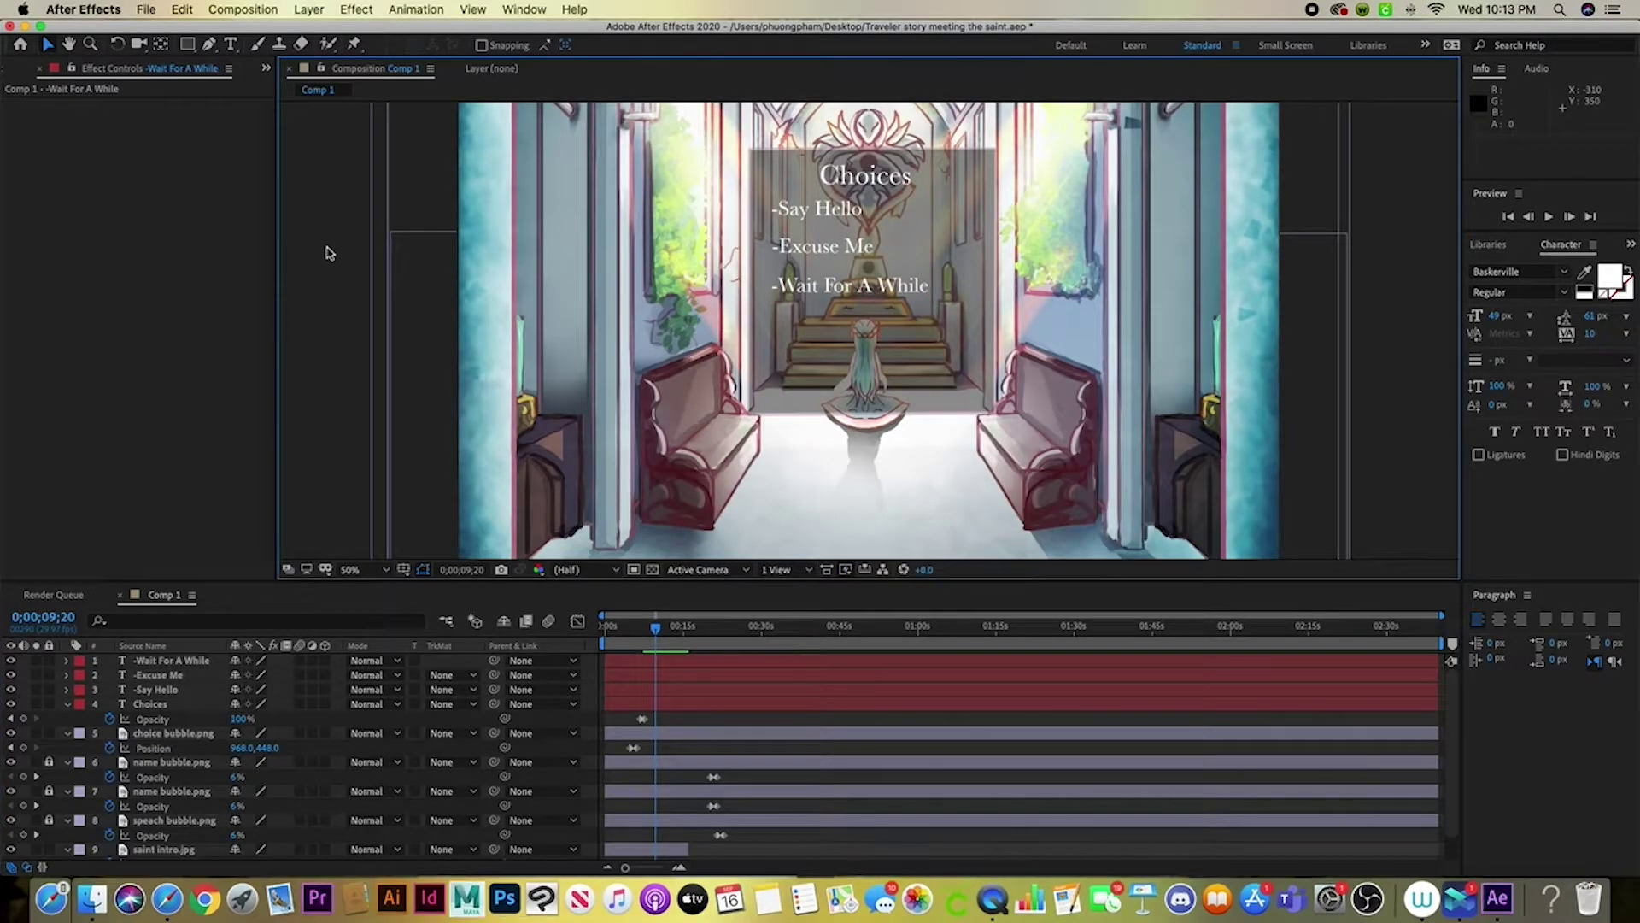
Keyframe the opacity of all three choice lines to fade in and fade out, with the fade-out ending at about 0;00;26;06
{"action": "left_click", "coordinate": [637, 660]}
{"action": "left_click", "coordinate": [638, 689], "text": "shift"}
{"action": "left_click_drag", "start_coordinate": [622, 675], "coordinate": [736, 629]}
{"action": "key", "text": "u"}
{"action": "left_click", "coordinate": [171, 661]}
{"action": "left_click", "coordinate": [171, 747], "text": "shift"}
{"action": "left_click_drag", "start_coordinate": [236, 674], "coordinate": [156, 675]}
{"action": "key", "text": "super+z"}
{"action": "left_click", "coordinate": [804, 720]}
{"action": "left_click", "coordinate": [171, 661], "text": "shift"}
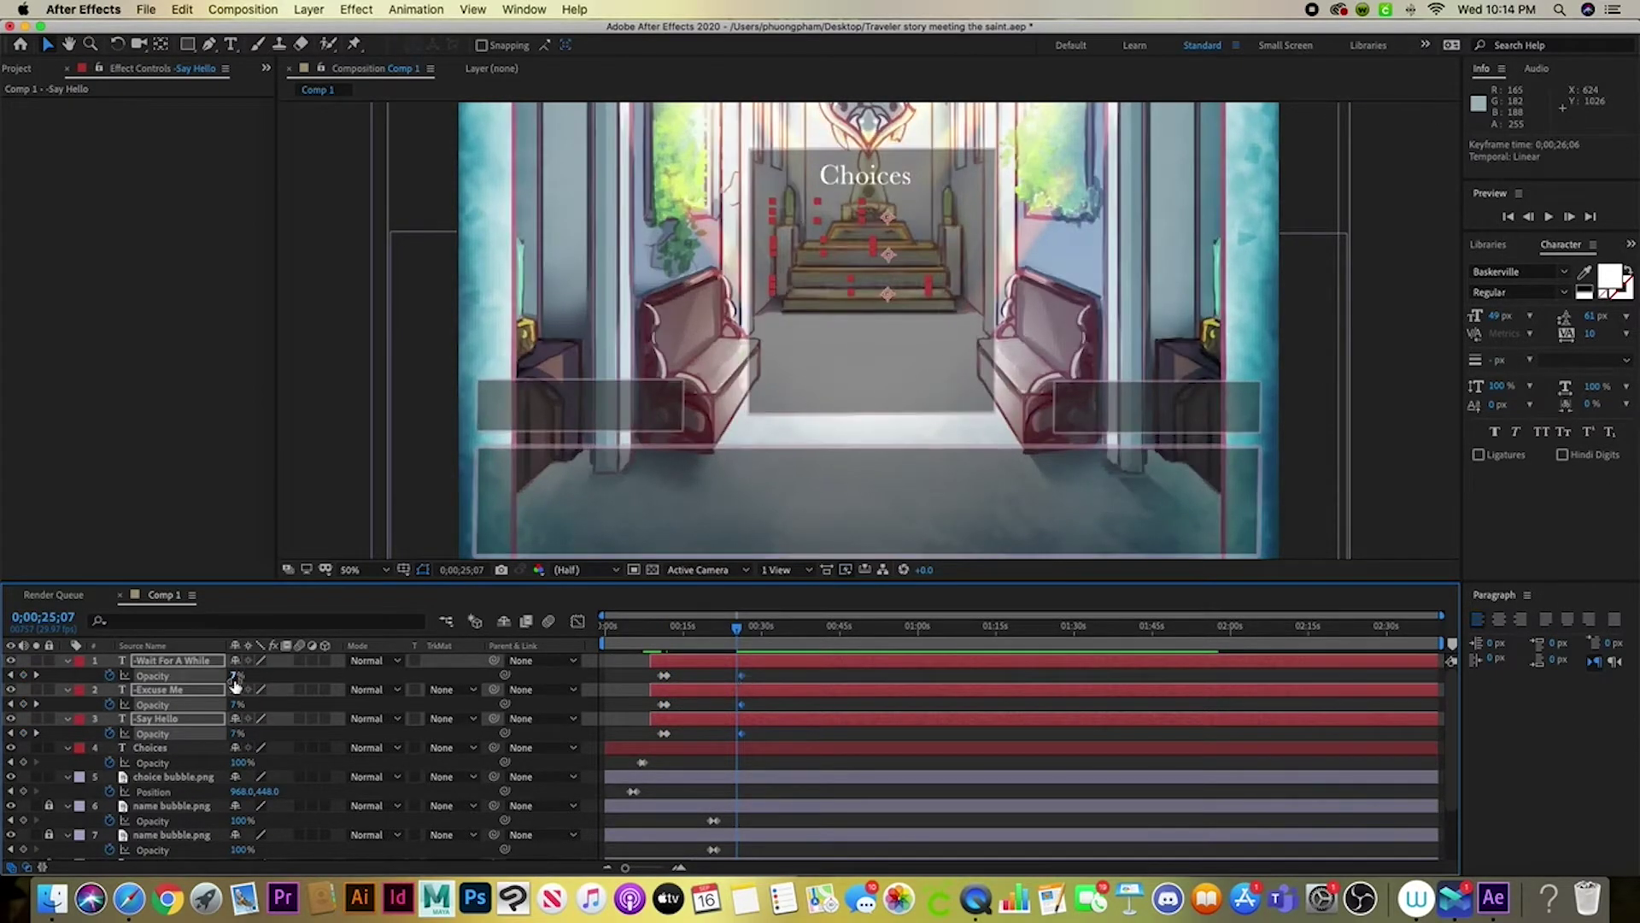
{"action": "left_click", "coordinate": [752, 675]}
{"action": "key", "text": "space"}
{"action": "left_click_drag", "start_coordinate": [737, 628], "coordinate": [640, 629]}
{"action": "key", "text": "space"}
Stagger the fade-in keyframes so "-Say Hello" appears first, "-Excuse Me" second and "-Wait For A While" last, and preview the timing
{"action": "left_click_drag", "start_coordinate": [651, 669], "coordinate": [671, 739]}
{"action": "left_click_drag", "start_coordinate": [663, 675], "coordinate": [655, 675]}
{"action": "left_click", "coordinate": [634, 688]}
{"action": "key", "text": "space"}
{"action": "key", "text": "space"}
{"action": "left_click", "coordinate": [654, 675]}
{"action": "left_click_drag", "start_coordinate": [655, 733], "coordinate": [649, 733]}
{"action": "left_click", "coordinate": [655, 704]}
{"action": "left_click", "coordinate": [656, 676]}
{"action": "left_click_drag", "start_coordinate": [657, 675], "coordinate": [662, 675]}
{"action": "left_click_drag", "start_coordinate": [659, 628], "coordinate": [520, 652]}
{"action": "key", "text": "space"}
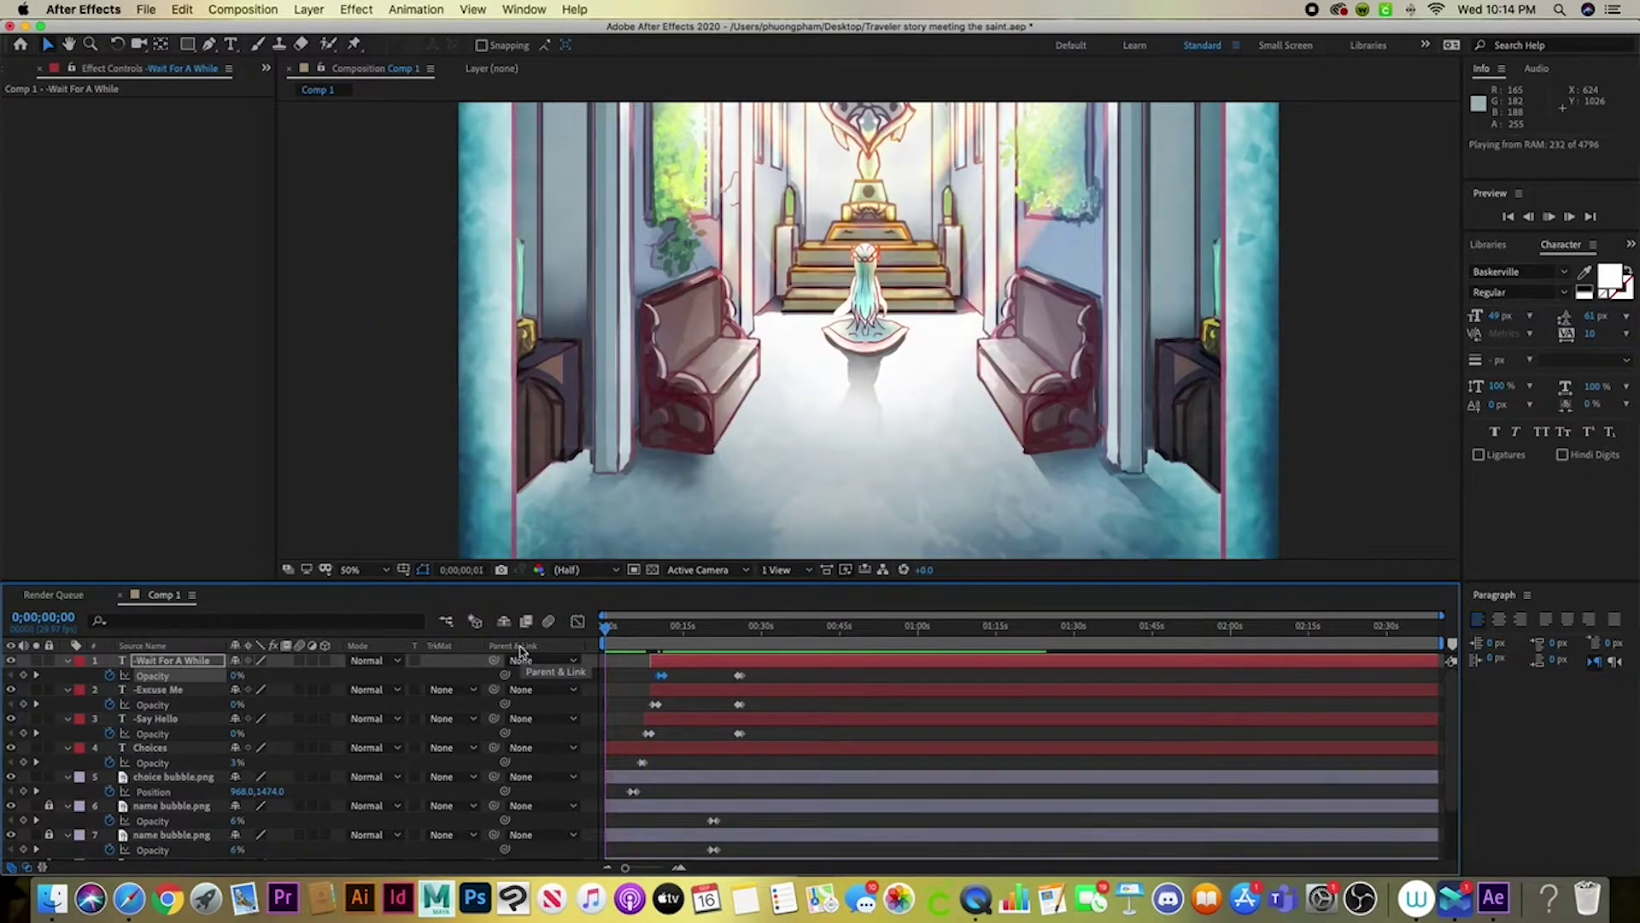
{"action": "key", "text": "space"}
{"action": "left_click_drag", "start_coordinate": [675, 651], "coordinate": [674, 651]}
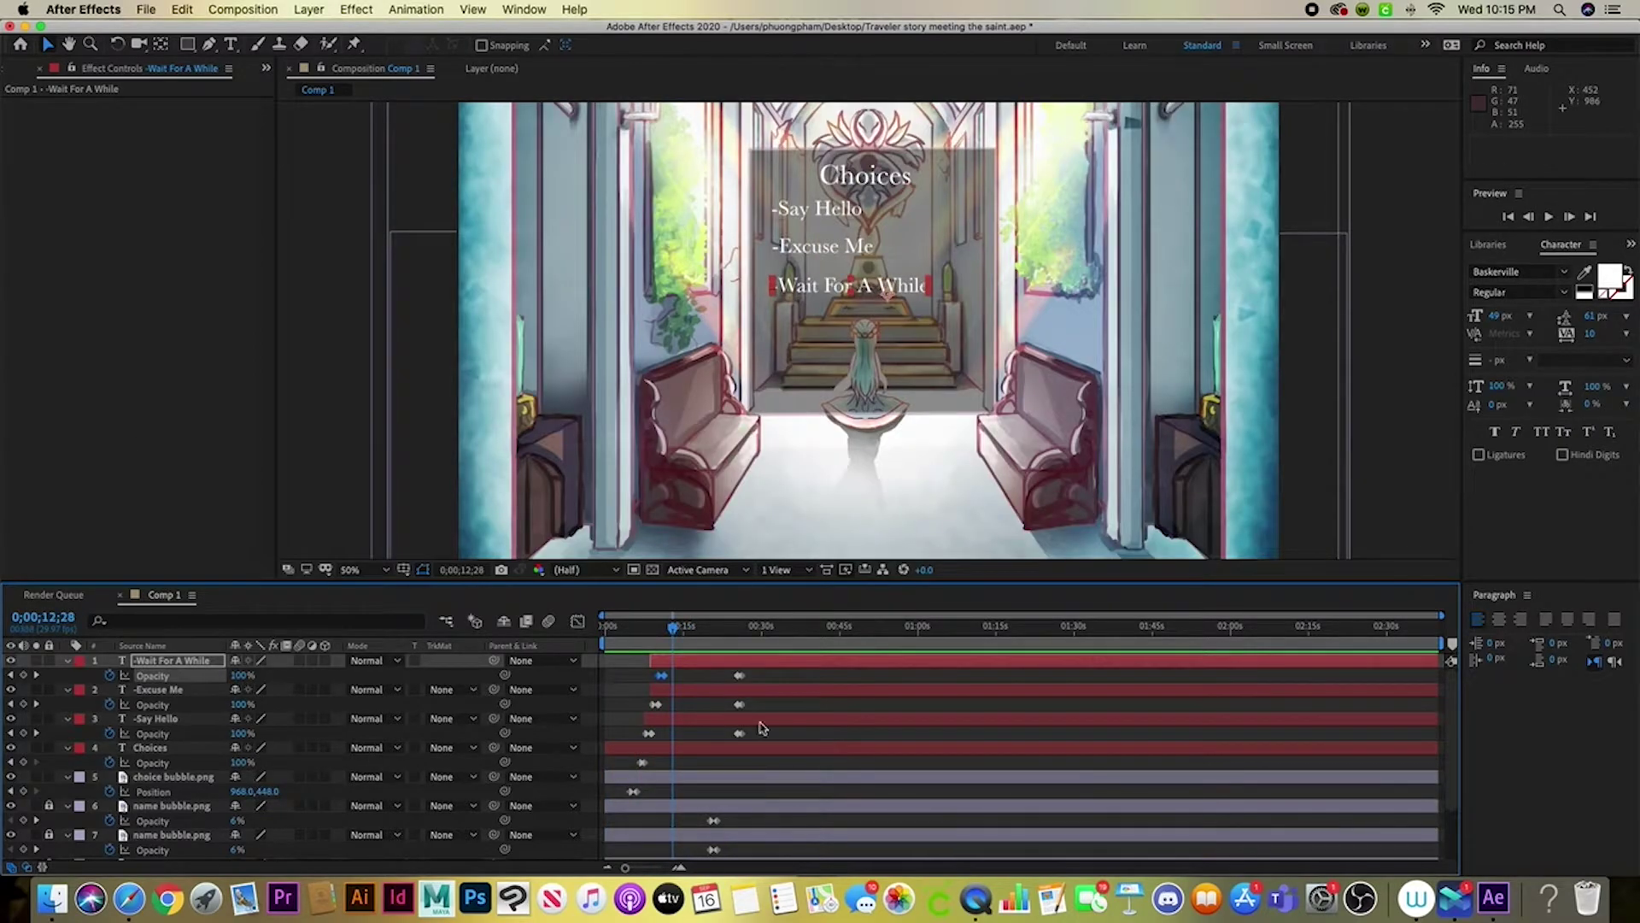
Pre-compose the three choice line layers as "Choices 1", moving all attributes into the new composition
{"action": "left_click", "coordinate": [156, 719], "text": "shift"}
{"action": "right_click", "coordinate": [167, 719]}
{"action": "left_click", "coordinate": [196, 803]}
{"action": "type", "text": "Choices 1"}
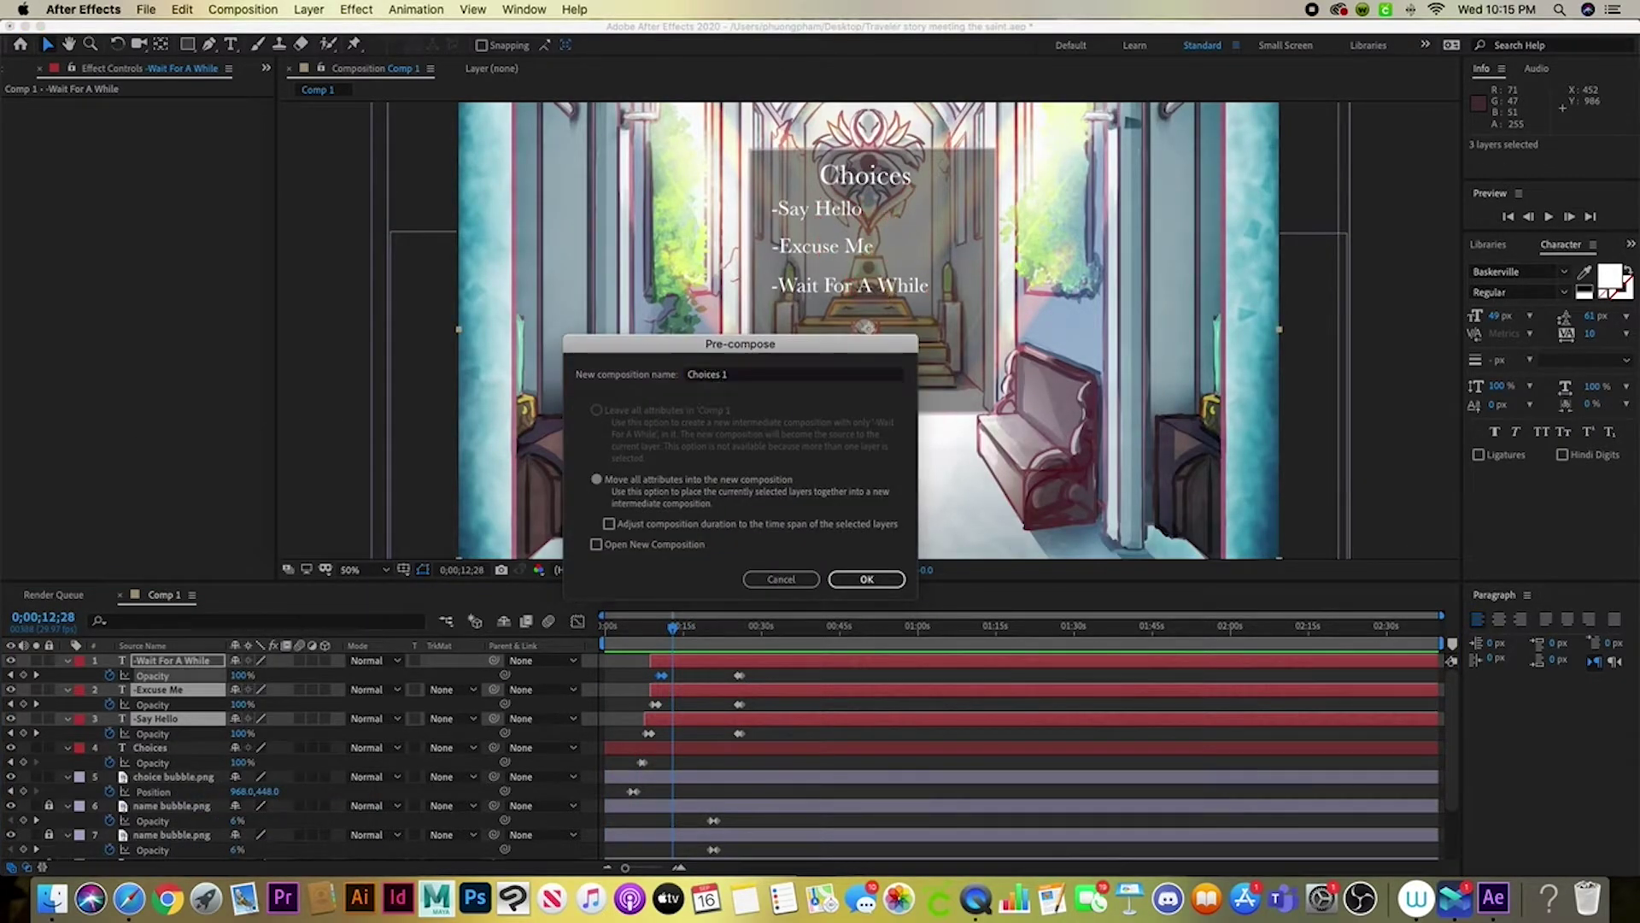
{"action": "key", "text": "Return"}
Add cursor.png from the "ui other" folder in Finder to Comp 1 as the uppermost layer
{"action": "left_click", "coordinate": [51, 898]}
{"action": "left_click_drag", "start_coordinate": [190, 403], "coordinate": [677, 199]}
{"action": "left_click", "coordinate": [320, 213]}
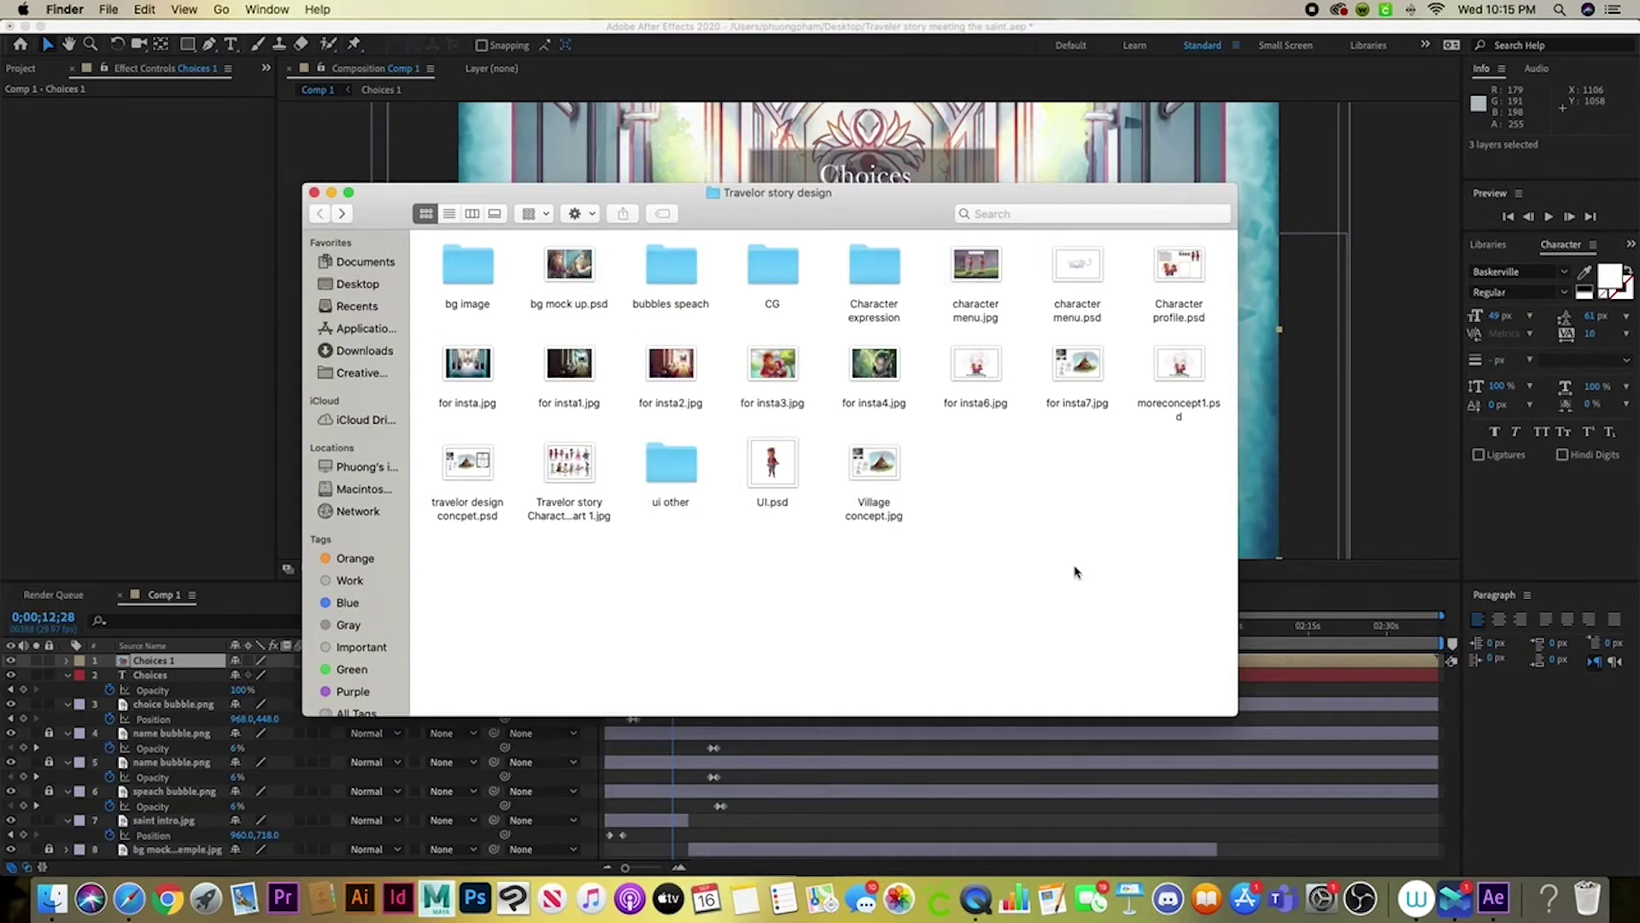
{"action": "double_click", "coordinate": [680, 482]}
{"action": "left_click_drag", "start_coordinate": [461, 266], "coordinate": [142, 654]}
Scale cursor.png down to about 6% and place it in the scene's lower right corner at about 1804.0, 996.0
{"action": "scroll", "coordinate": [1067, 359], "scroll_direction": "down", "scroll_amount": 2}
{"action": "left_click_drag", "start_coordinate": [1348, 330], "coordinate": [935, 365]}
{"action": "scroll", "coordinate": [977, 365], "scroll_direction": "up", "scroll_amount": 1}
{"action": "left_click_drag", "start_coordinate": [673, 626], "coordinate": [945, 629]}
{"action": "left_click_drag", "start_coordinate": [868, 330], "coordinate": [1050, 427]}
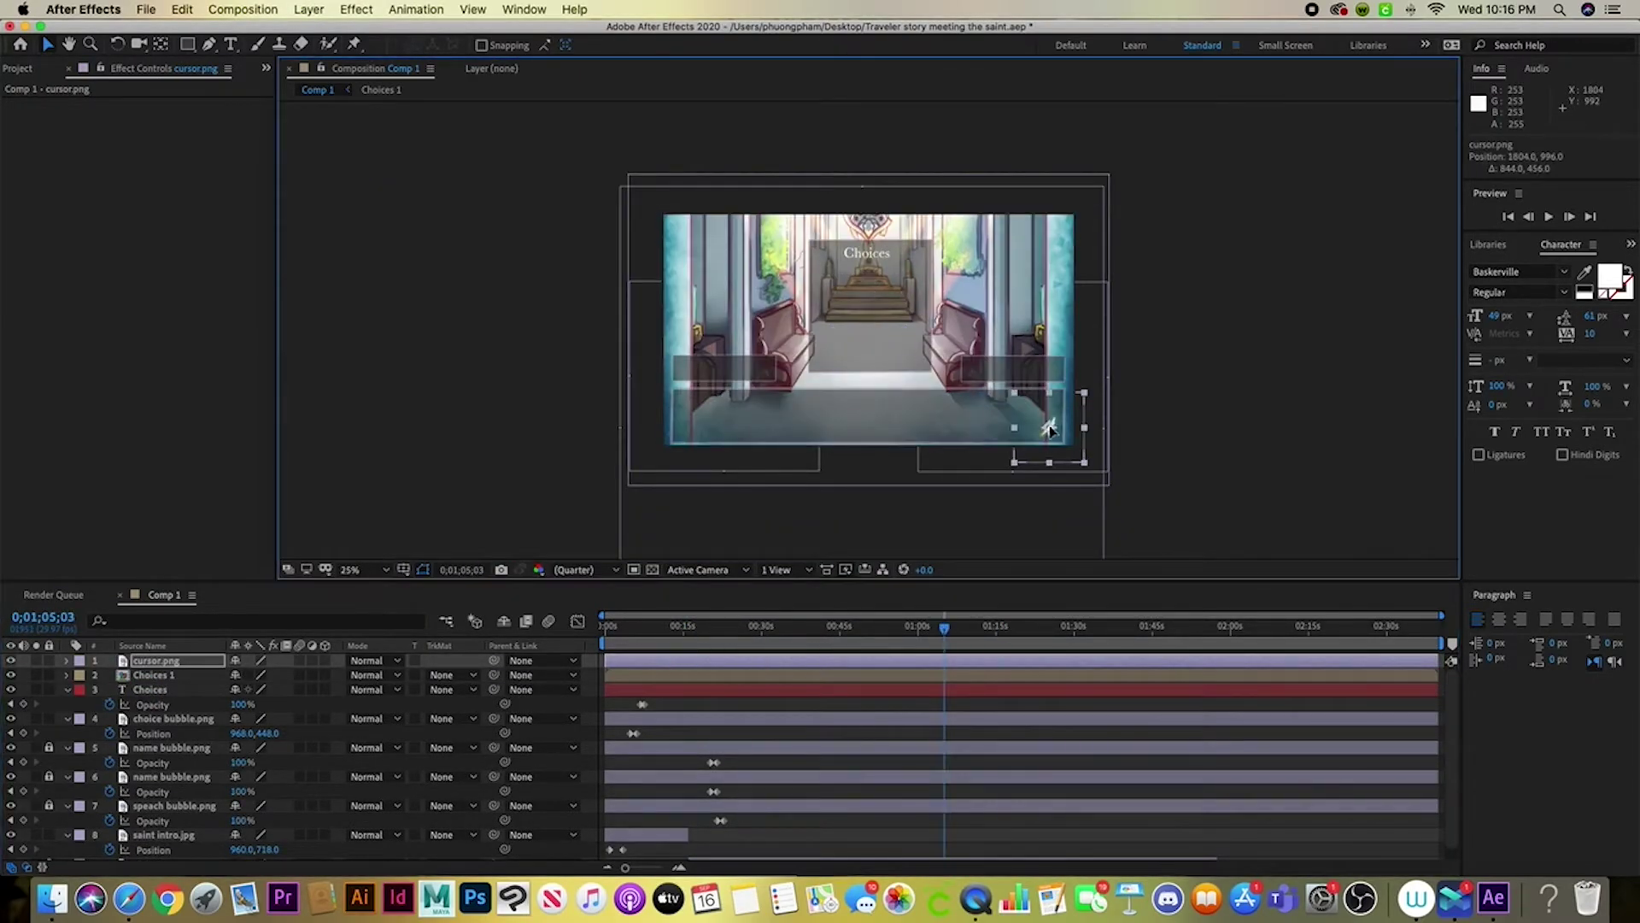
{"action": "scroll", "coordinate": [1208, 378], "scroll_direction": "up", "scroll_amount": 1}
{"action": "left_click_drag", "start_coordinate": [1299, 454], "coordinate": [1297, 461]}
Keyframe cursor.png's position at 0;00;13;08 and extend the saint intro.jpg layer to about 0;02;37;25
{"action": "key", "text": "Home"}
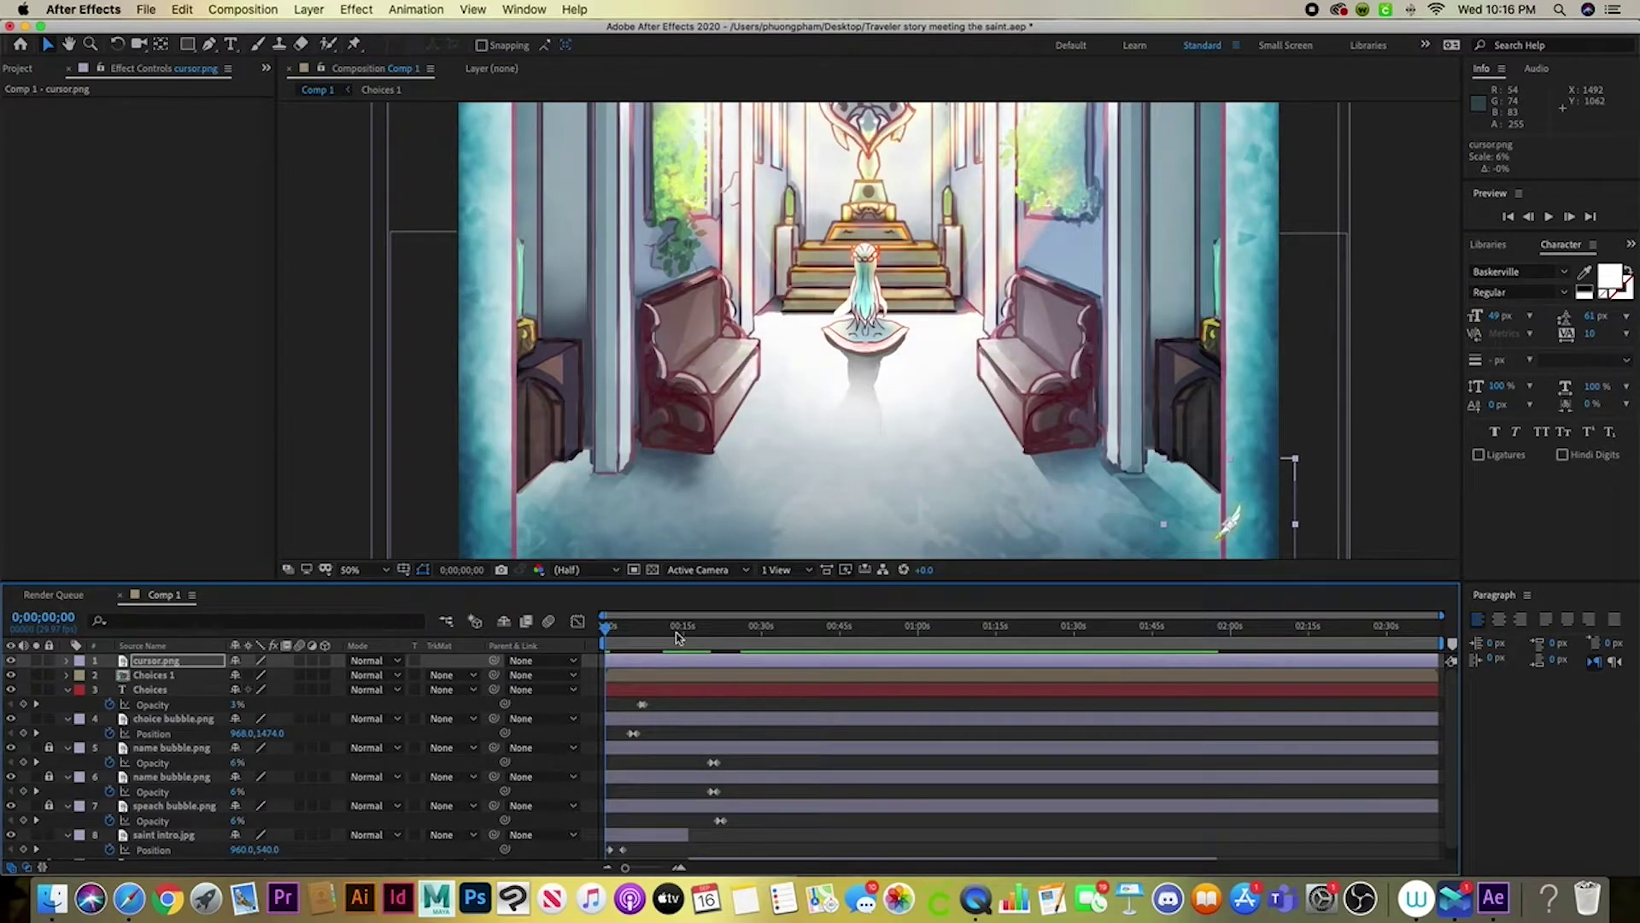
{"action": "key", "text": "comma"}
{"action": "key", "text": "space"}
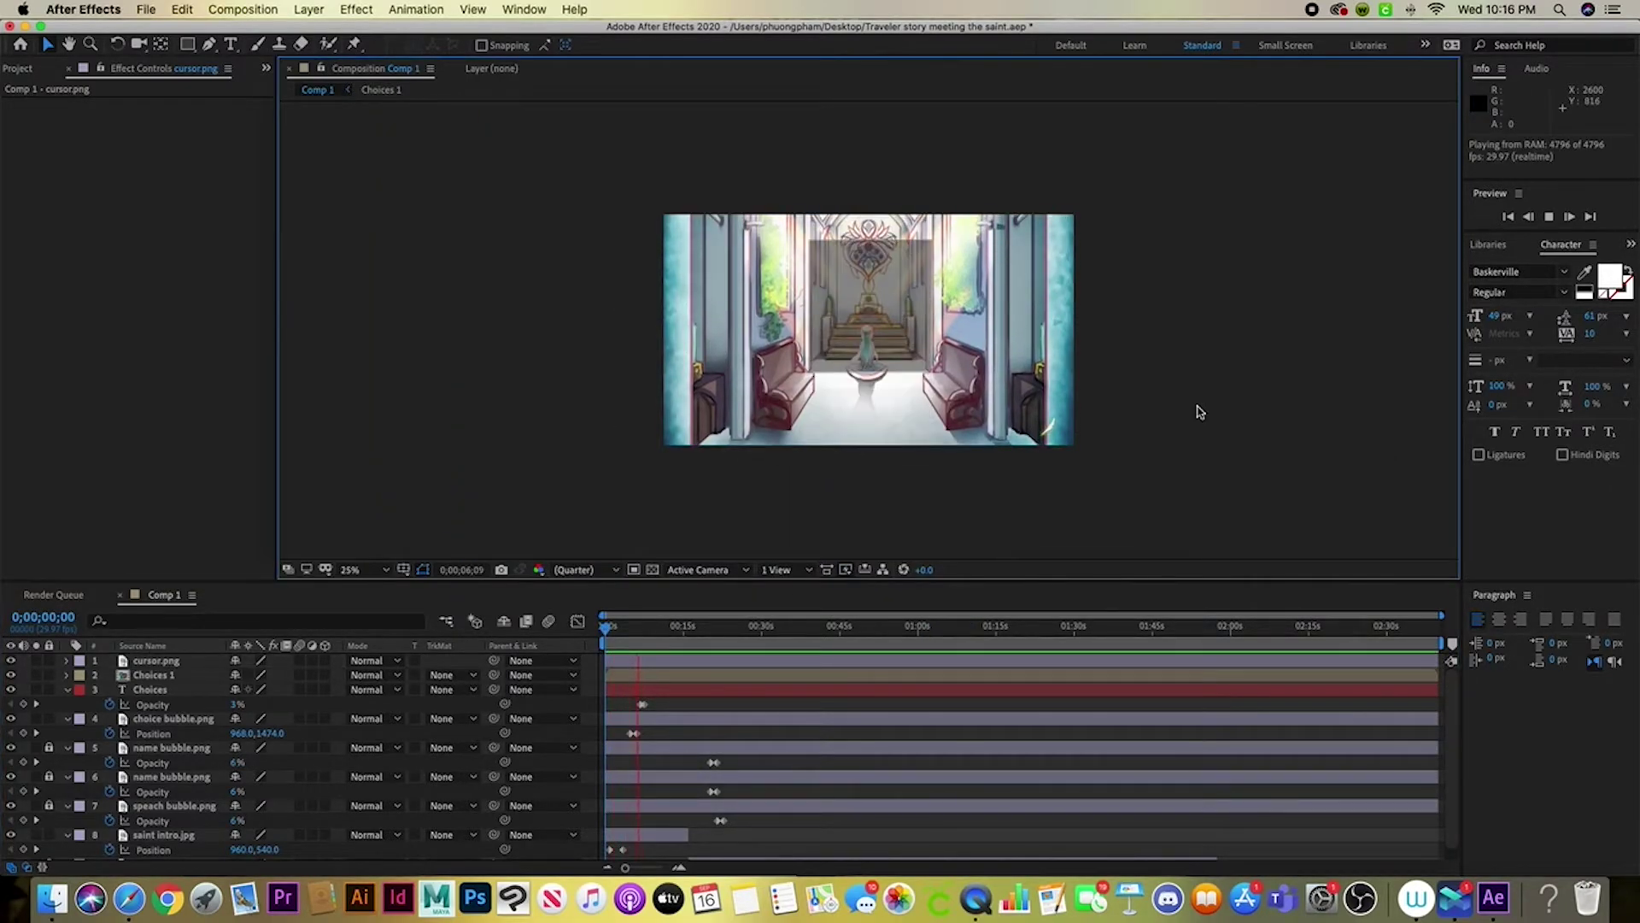
{"action": "key", "text": "space"}
{"action": "left_click", "coordinate": [676, 660]}
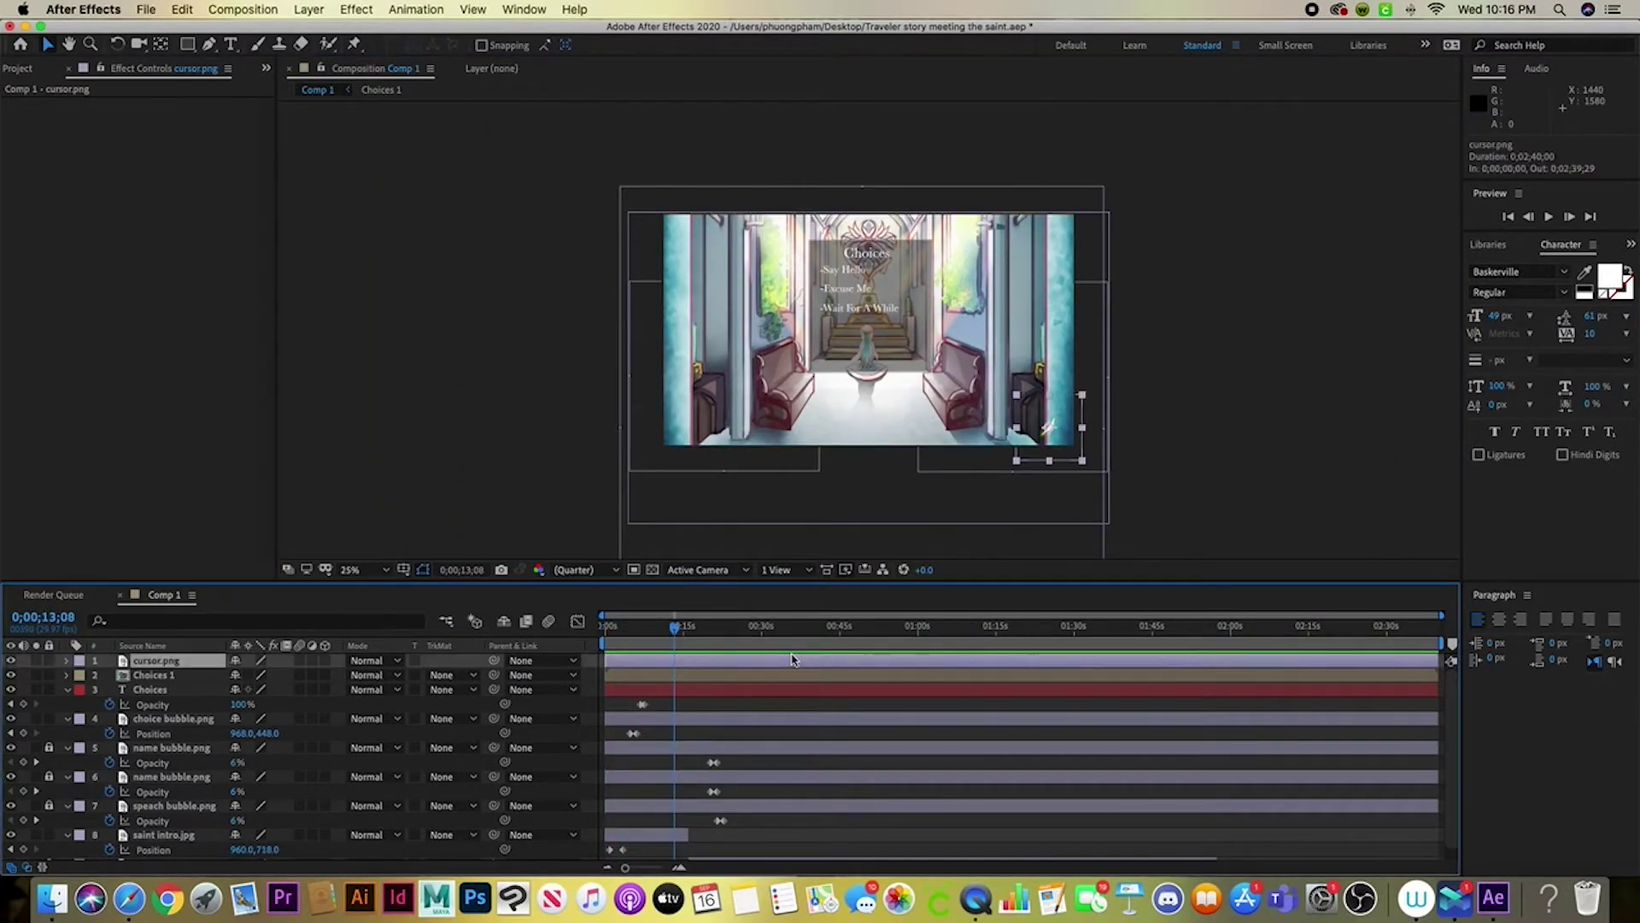
{"action": "key", "text": "alt+p"}
{"action": "mouse_move", "coordinate": [683, 632]}
{"action": "left_mouse_down"}
{"action": "mouse_move", "coordinate": [700, 632]}
{"action": "mouse_move", "coordinate": [676, 633]}
{"action": "left_mouse_up"}
{"action": "left_click_drag", "start_coordinate": [687, 848], "coordinate": [1460, 814]}
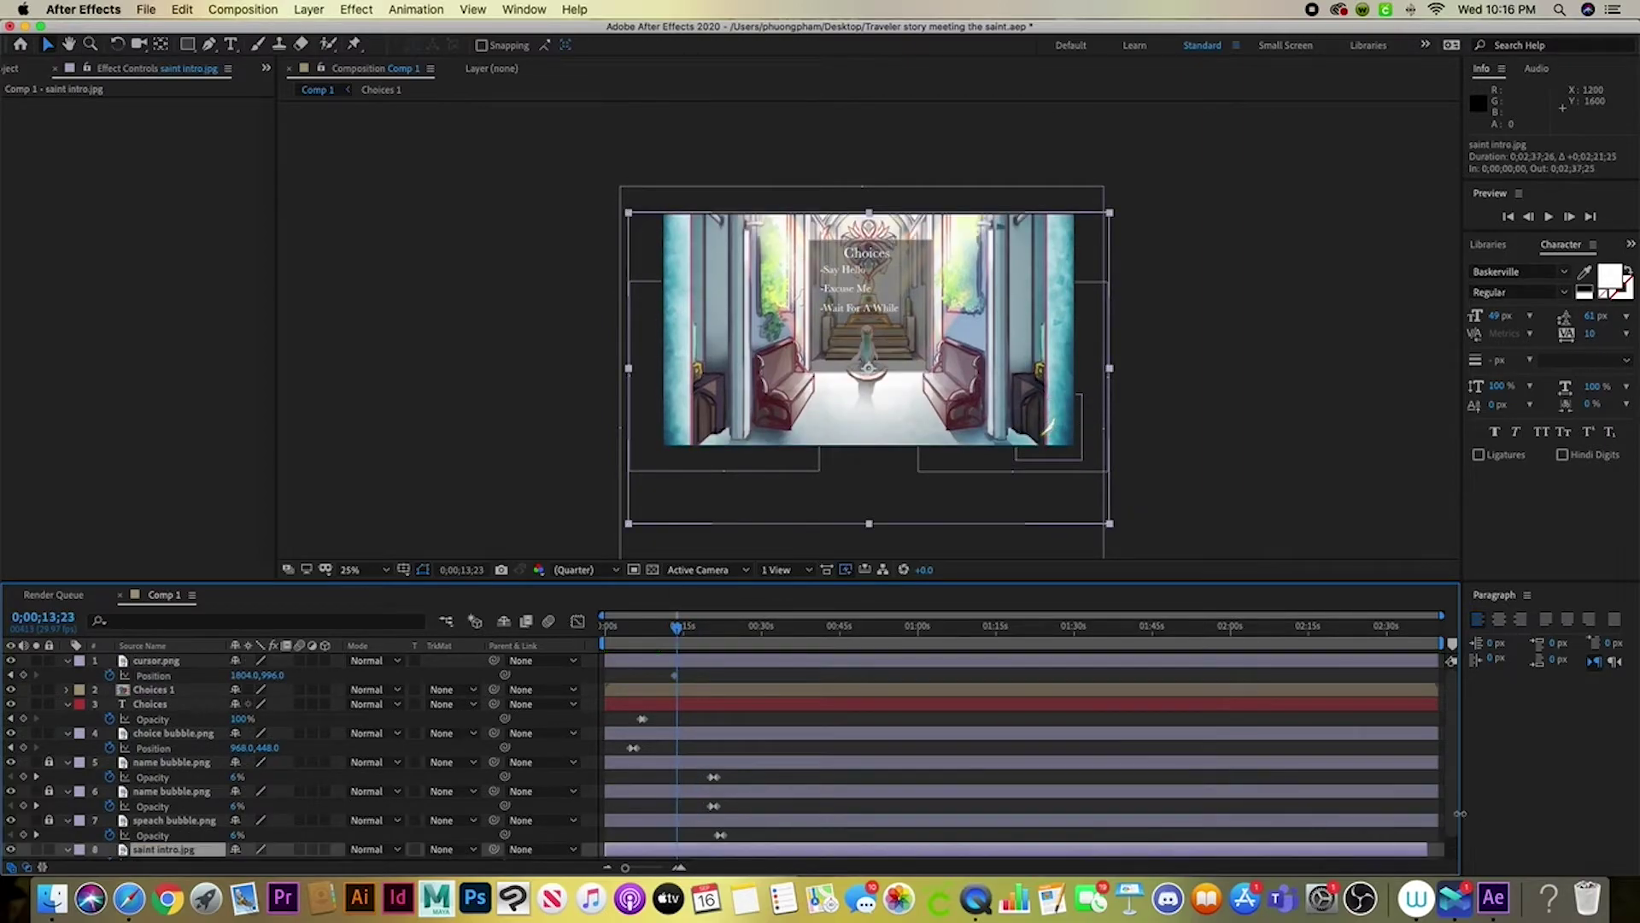
Animate cursor.png to 1144.0, 416.0 beside the choices, time that keyframe at about 0;00;25;02, and paste another position keyframe after it
{"action": "left_click_drag", "start_coordinate": [1054, 436], "coordinate": [1031, 382]}
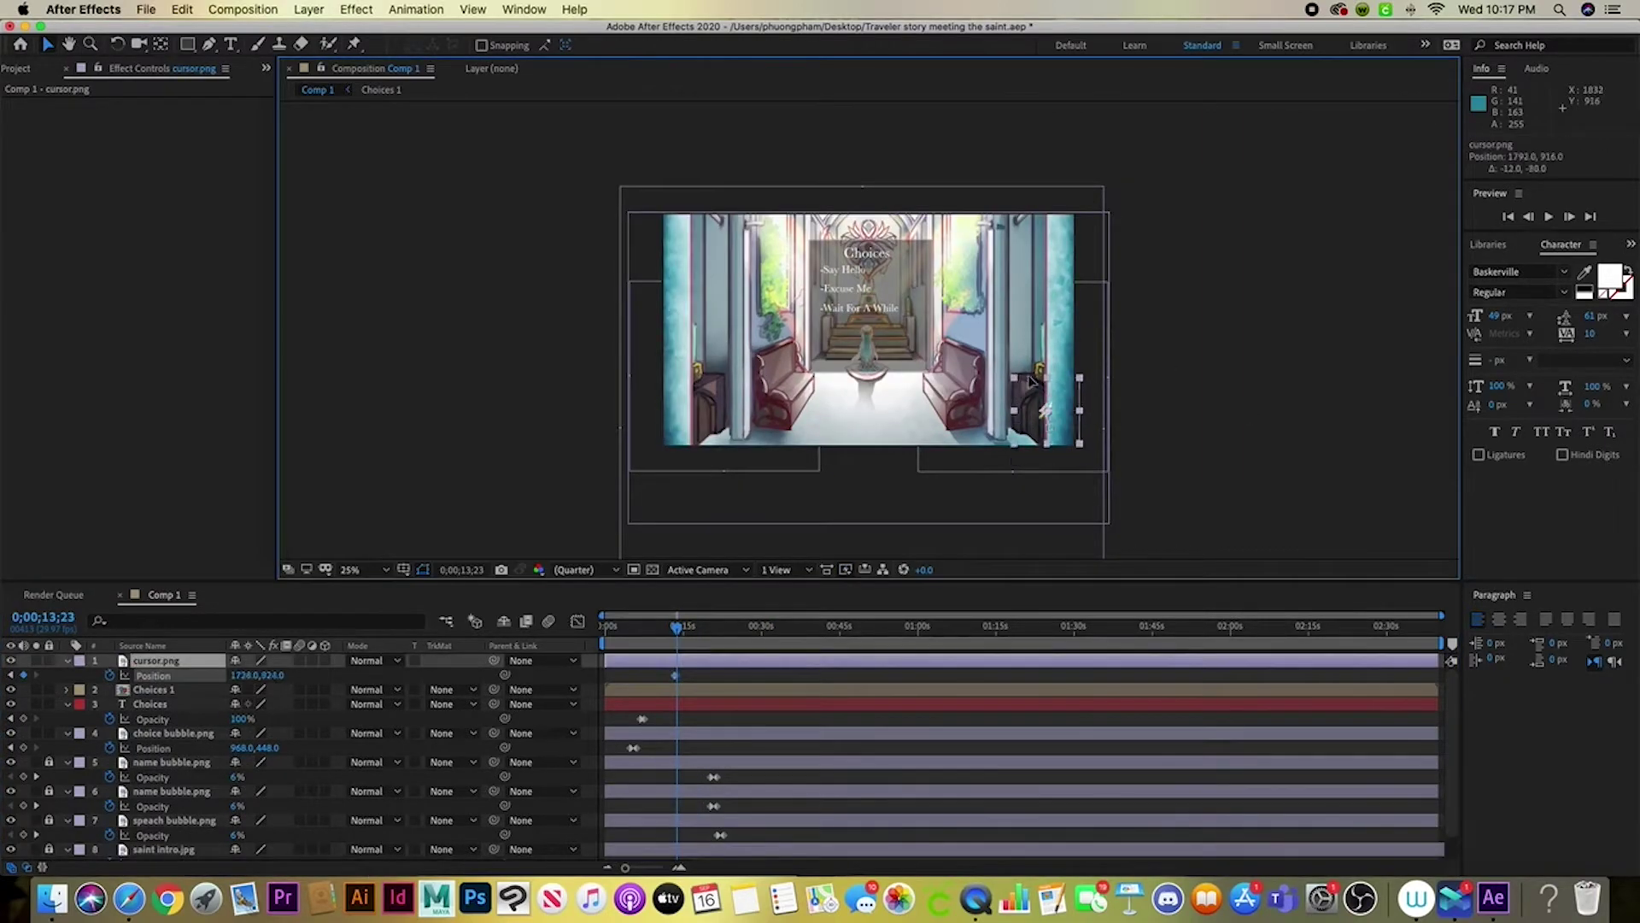
{"action": "left_click_drag", "start_coordinate": [676, 675], "coordinate": [740, 688]}
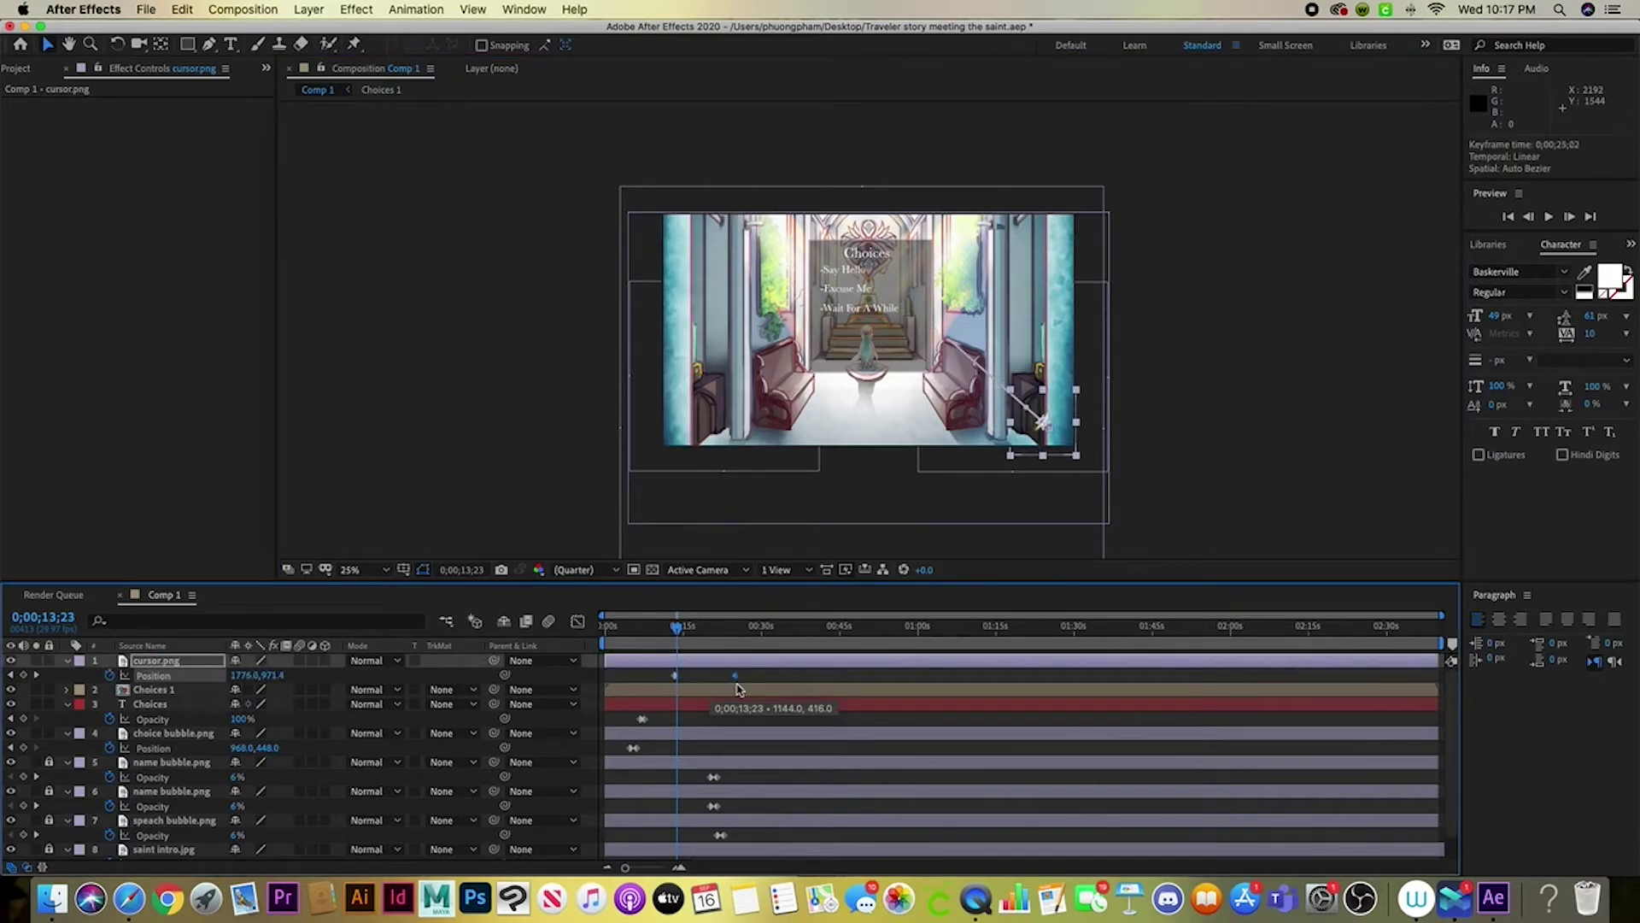
{"action": "left_click_drag", "start_coordinate": [791, 630], "coordinate": [766, 630]}
{"action": "key", "text": "super+v"}
{"action": "key", "text": "Home"}
{"action": "key", "text": "space"}
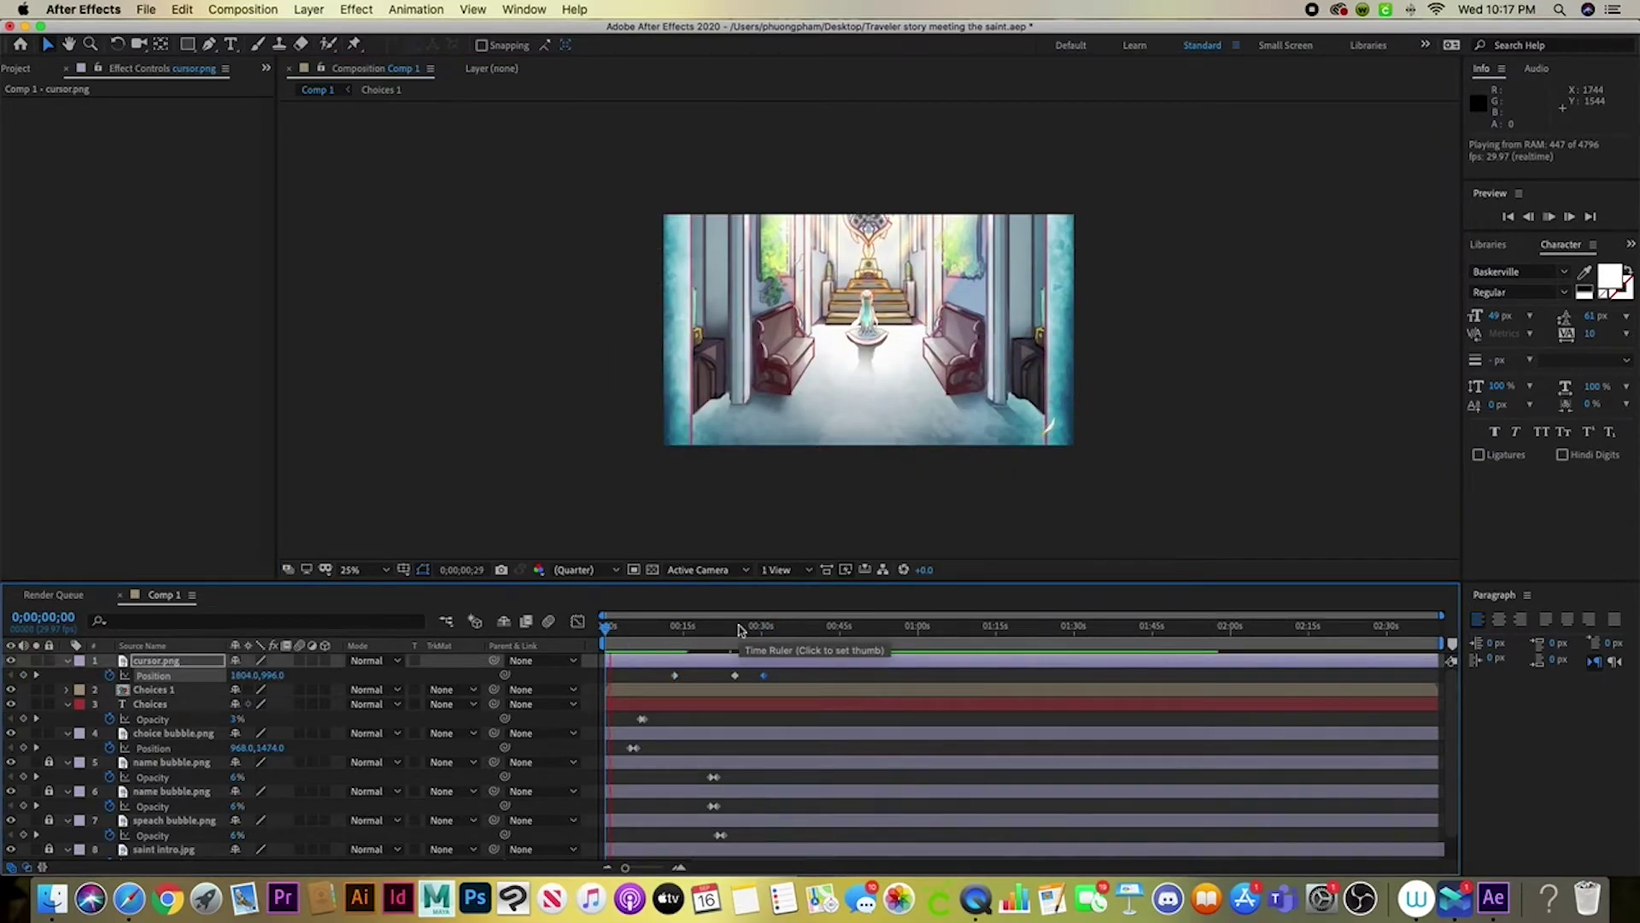
Shift cursor.png's arrival keyframe much earlier, preview the faster move, and paste a hold keyframe after it
{"action": "left_click_drag", "start_coordinate": [735, 675], "coordinate": [687, 682]}
{"action": "key", "text": "space"}
{"action": "key", "text": "space"}
{"action": "key", "text": "space"}
{"action": "key", "text": "space"}
{"action": "key", "text": "super+v"}
{"action": "left_click_drag", "start_coordinate": [694, 632], "coordinate": [675, 634]}
Enlarge cursor.png by setting its scale to 8.0%, and preview the animation from the start
{"action": "key", "text": "s"}
{"action": "left_click_drag", "start_coordinate": [247, 676], "coordinate": [240, 693]}
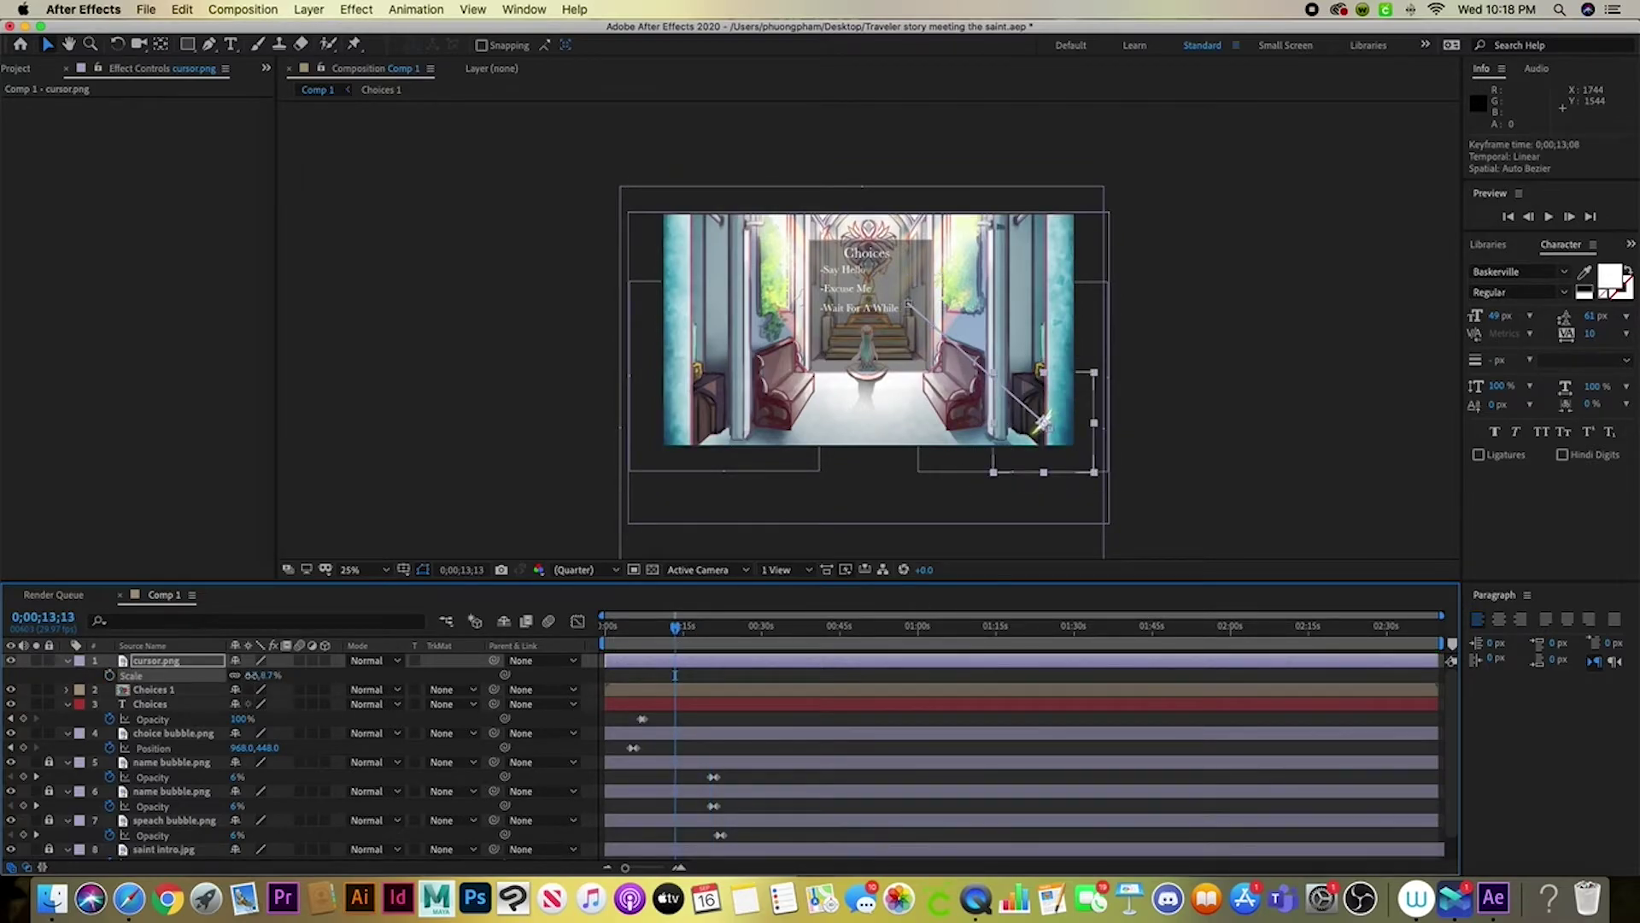
{"action": "key", "text": "Home"}
{"action": "key", "text": "space"}
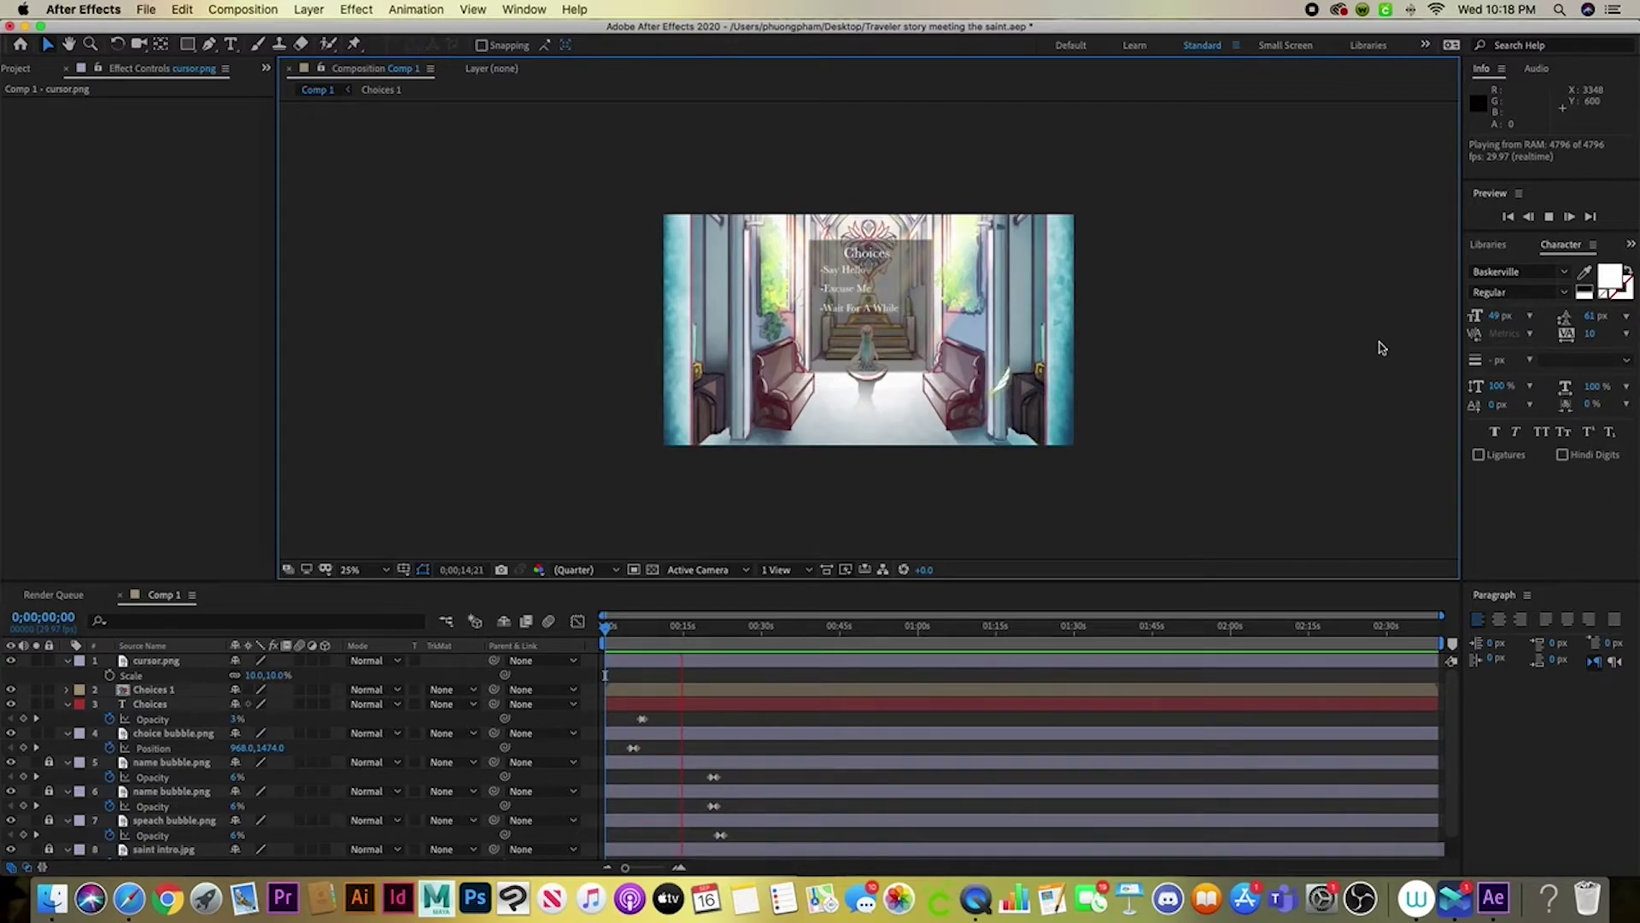
{"action": "left_click", "coordinate": [593, 632]}
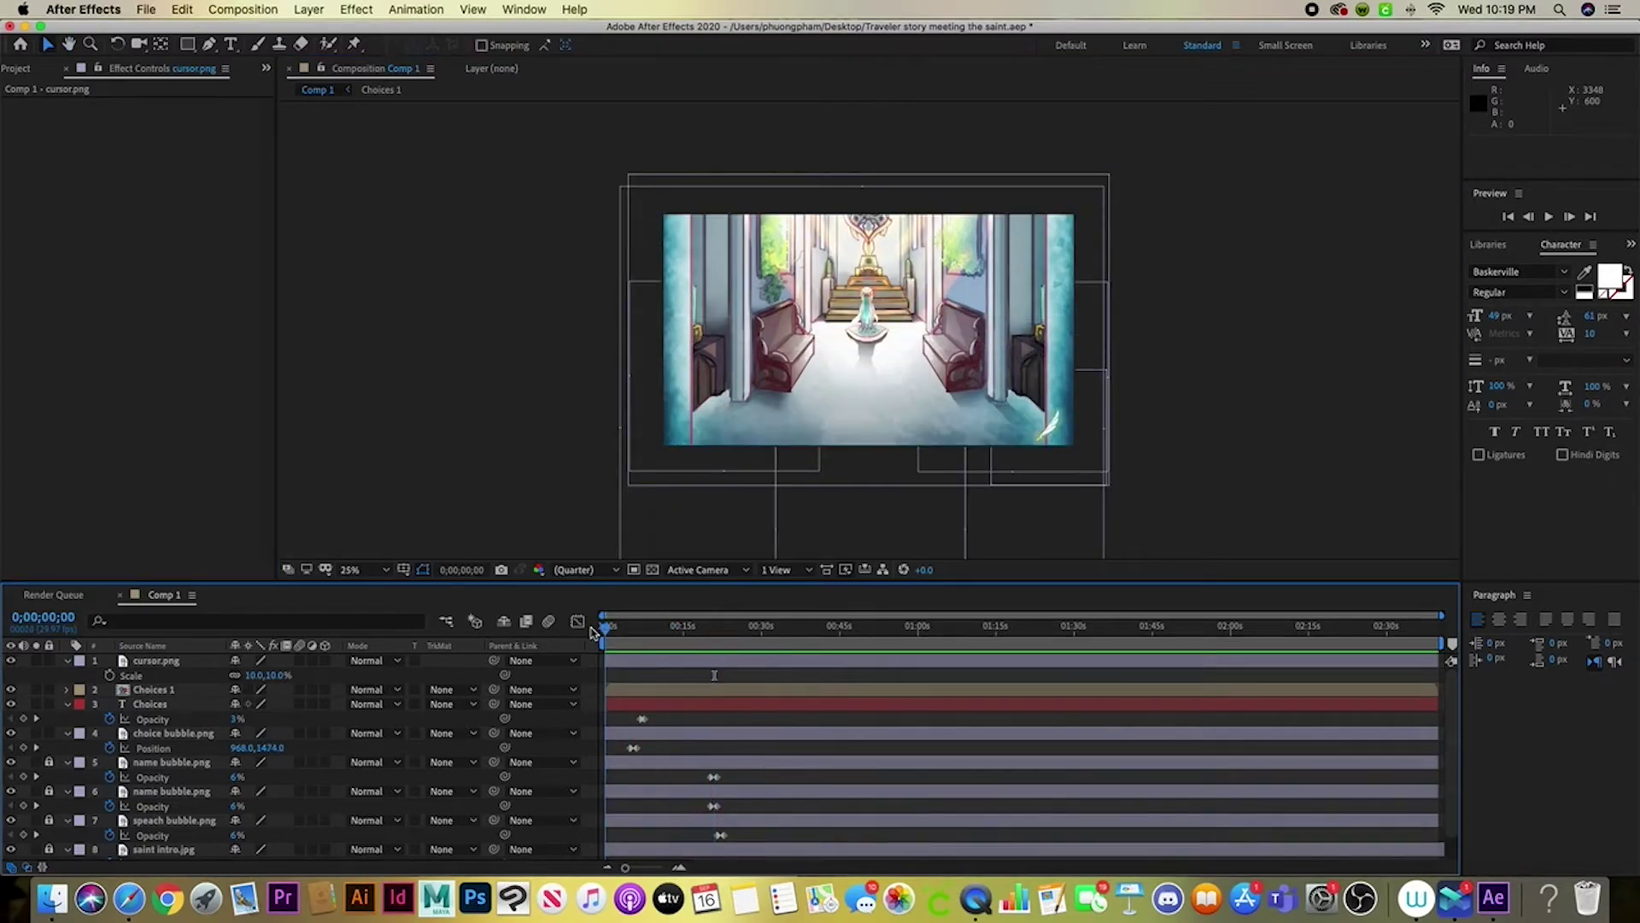
{"action": "left_click", "coordinate": [254, 675]}
{"action": "type", "text": "8"}
{"action": "key", "text": "Return"}
{"action": "key", "text": "space"}
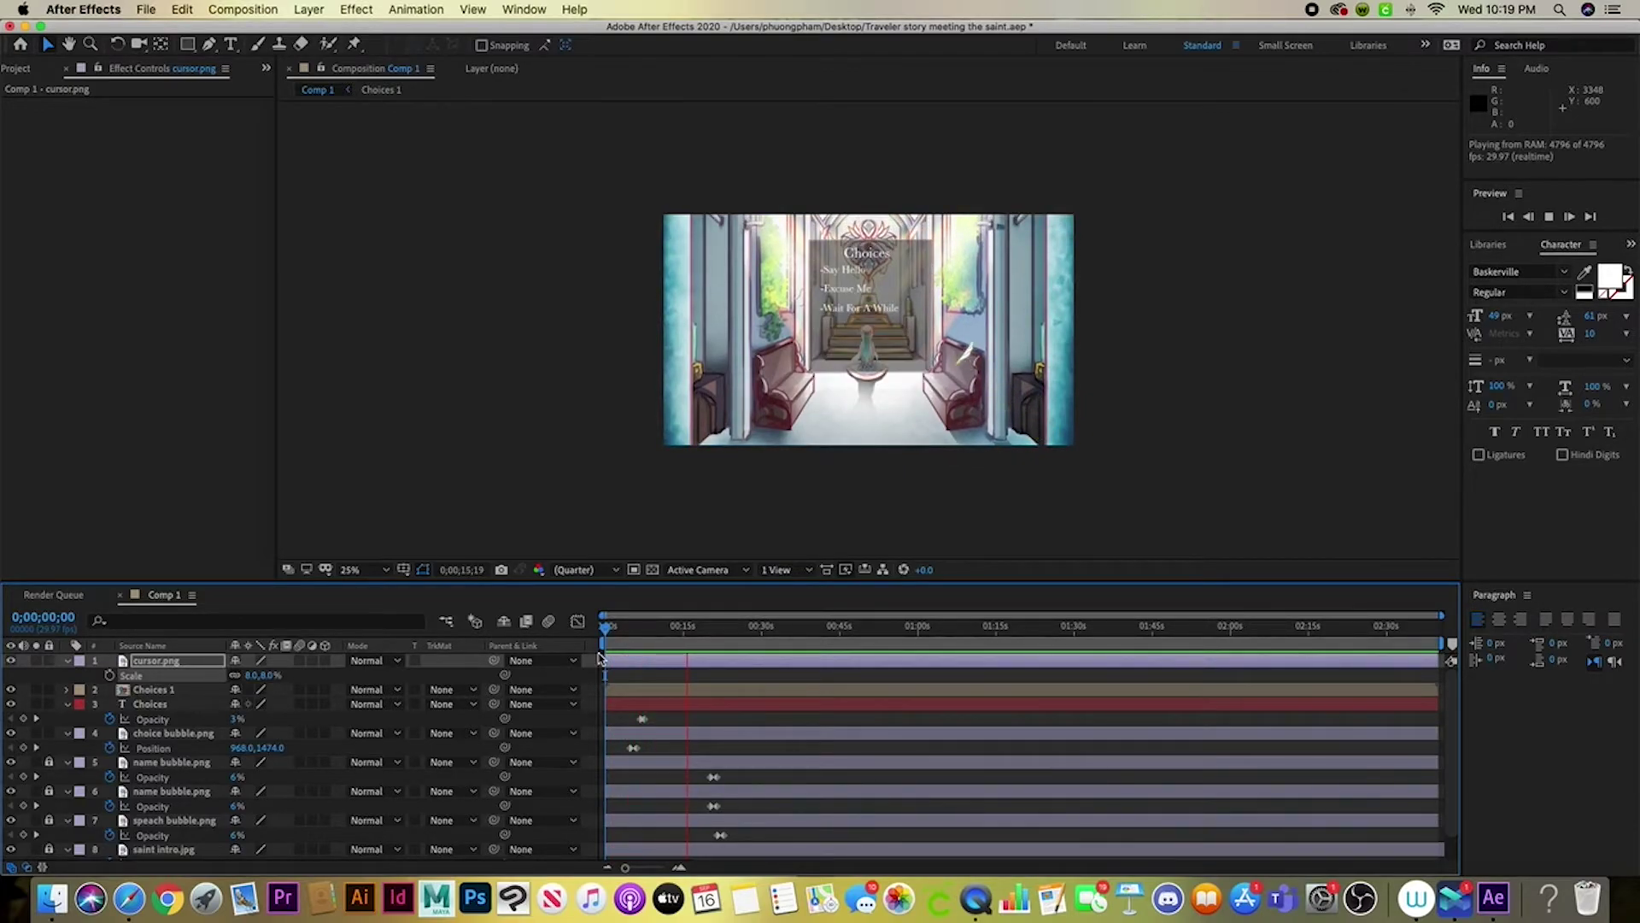
{"action": "key", "text": "space"}
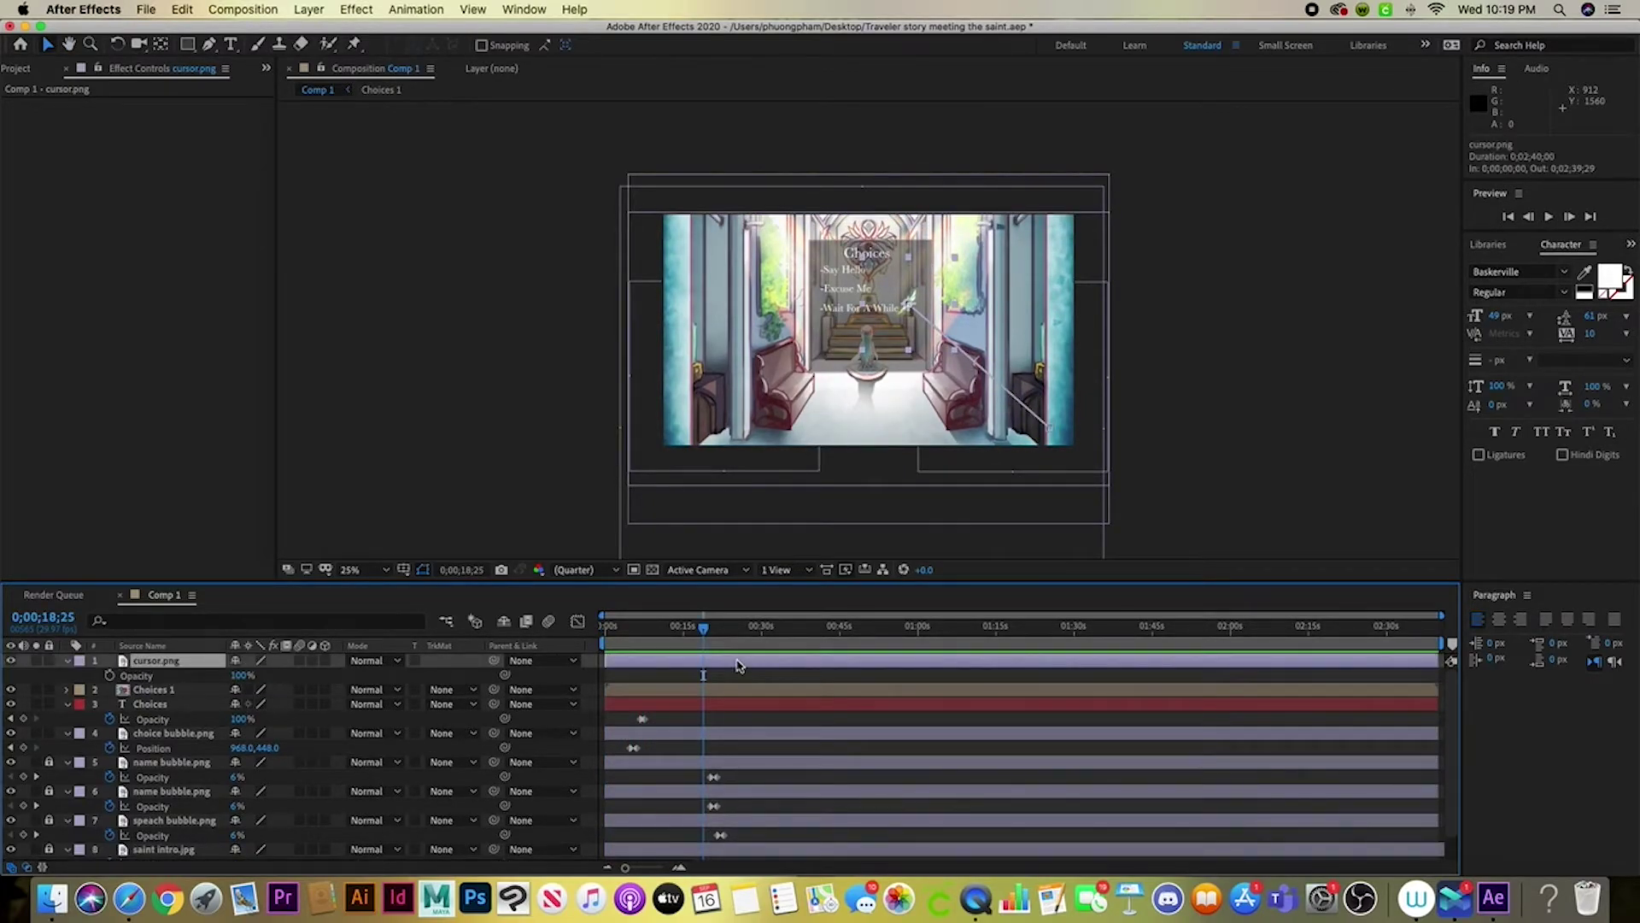
{"action": "key", "text": "super+z"}
{"action": "key", "text": "super+z"}
{"action": "left_click", "coordinate": [1049, 426]}
{"action": "left_click_drag", "start_coordinate": [1050, 426], "coordinate": [856, 240]}
{"action": "left_click", "coordinate": [1245, 504]}
{"action": "key", "text": "super+z"}
{"action": "key", "text": "super+z"}
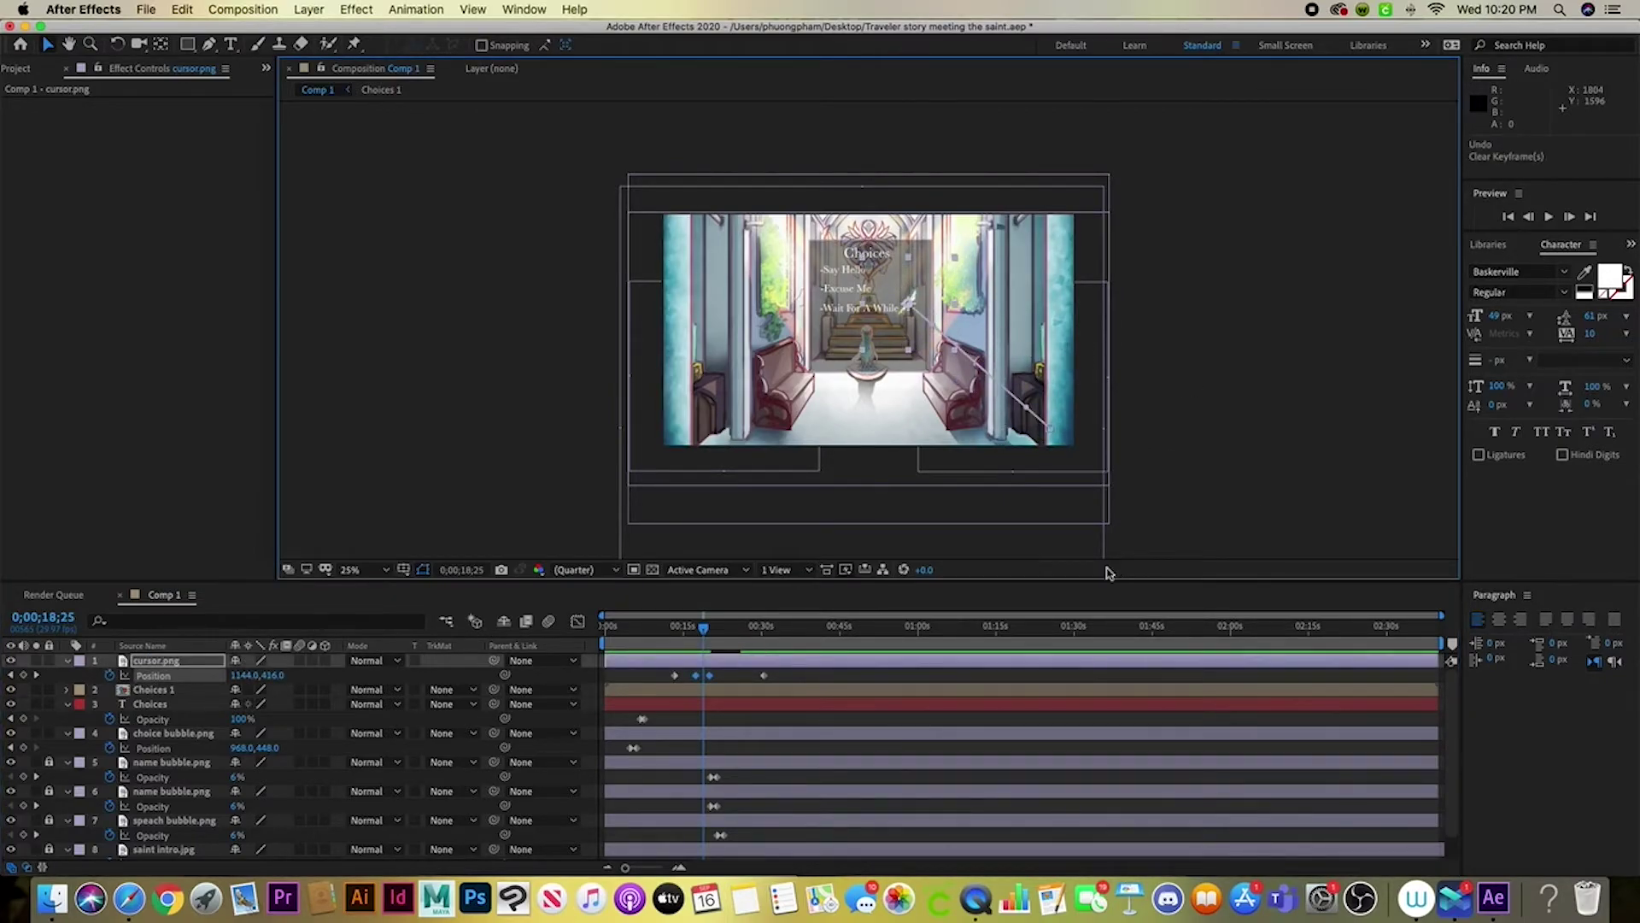
{"action": "key", "text": "space"}
Clear cursor.png's position keyframes and rekey its move beside "-Wait For A While" at about 1156.0, 396.0, pasting hold and return keyframes
{"action": "left_click_drag", "start_coordinate": [715, 681], "coordinate": [690, 671]}
{"action": "key", "text": "Delete"}
{"action": "left_click", "coordinate": [110, 675]}
{"action": "left_click_drag", "start_coordinate": [1048, 434], "coordinate": [912, 312]}
{"action": "left_click", "coordinate": [740, 626]}
{"action": "key", "text": "super+v"}
{"action": "left_click", "coordinate": [748, 629]}
{"action": "key", "text": "super+v"}
Move cursor.png's arrival and hold keyframes earlier and preview the motion from 0;00;14;08
{"action": "left_click_drag", "start_coordinate": [748, 630], "coordinate": [713, 674]}
{"action": "left_click_drag", "start_coordinate": [737, 675], "coordinate": [725, 675]}
{"action": "left_click", "coordinate": [680, 630]}
{"action": "key", "text": "space"}
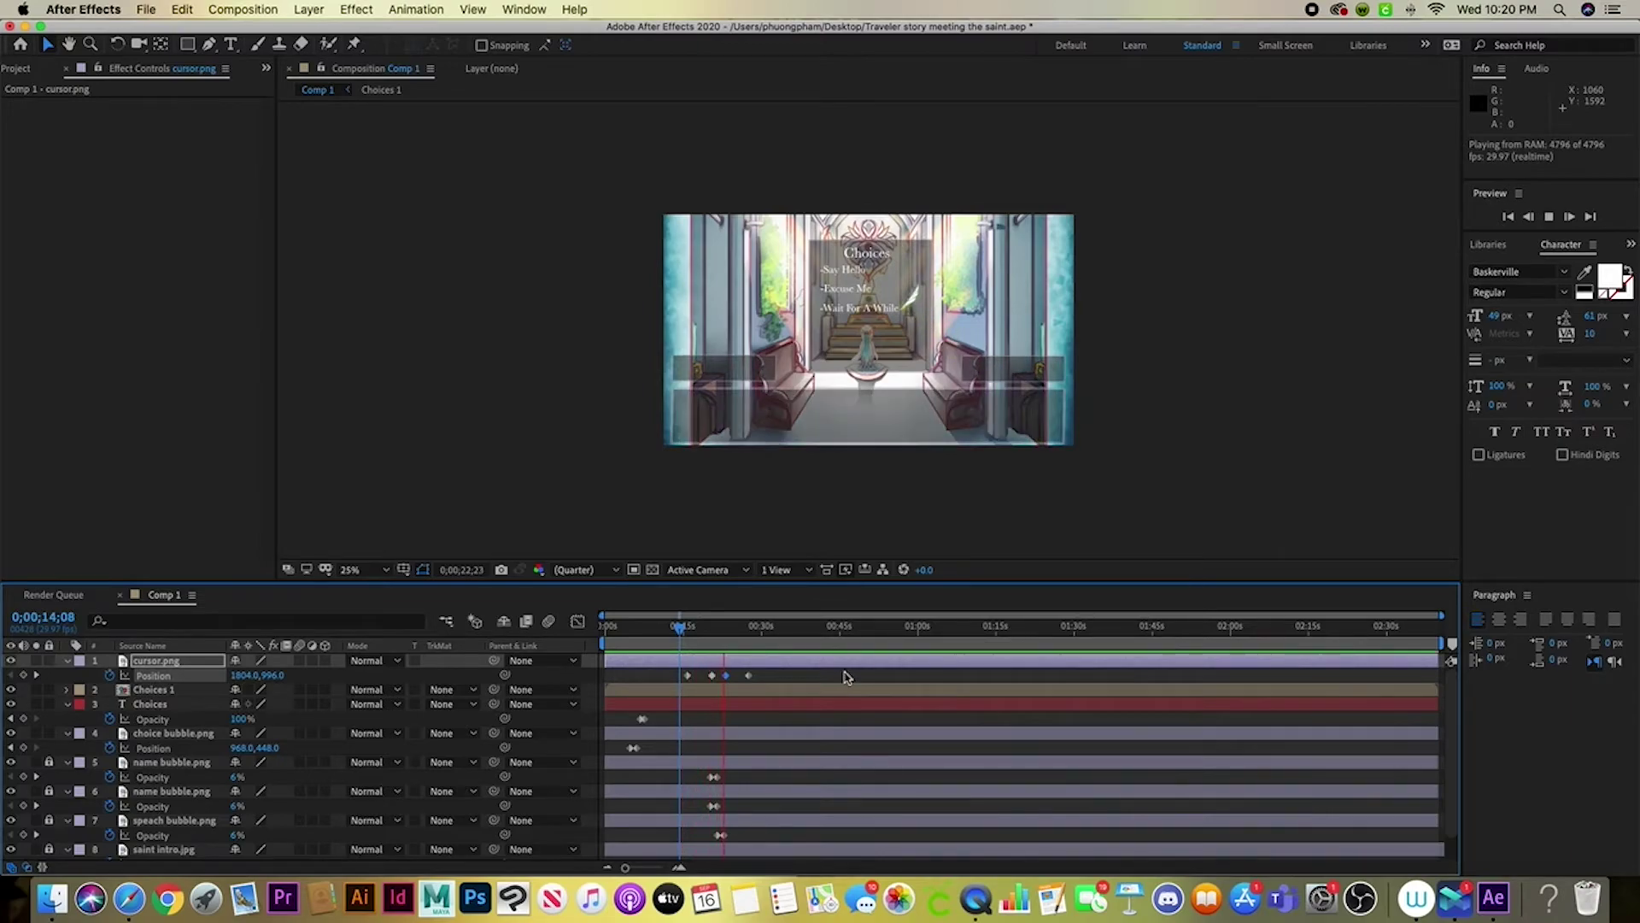
{"action": "key", "text": "space"}
Tighten cursor.png's timing by shifting its return keyframe and then its arrival and hold keyframes slightly earlier, and replay the motion
{"action": "left_click_drag", "start_coordinate": [749, 675], "coordinate": [741, 675]}
{"action": "left_click_drag", "start_coordinate": [729, 630], "coordinate": [717, 675]}
{"action": "key", "text": "space"}
{"action": "key", "text": "space"}
{"action": "left_click", "coordinate": [712, 675]}
{"action": "left_click", "coordinate": [725, 676], "text": "shift"}
{"action": "left_click", "coordinate": [688, 630]}
{"action": "key", "text": "space"}
{"action": "key", "text": "space"}
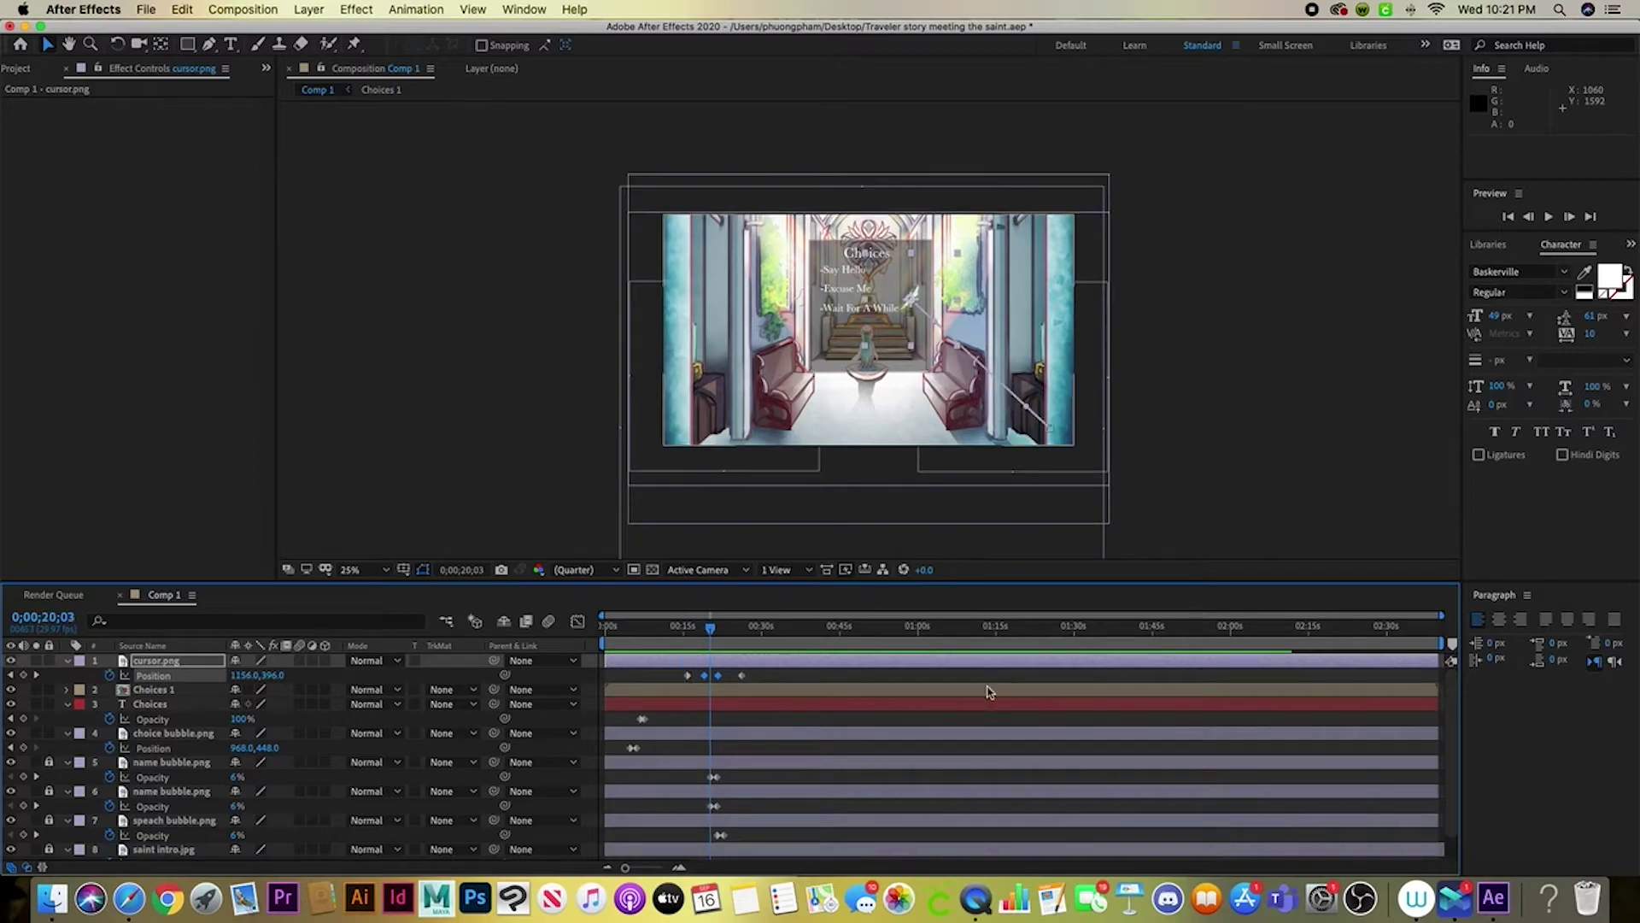
Open the Choices 1 composition and show the opacity keyframes of "-Wait For A While"
{"action": "left_click", "coordinate": [195, 692]}
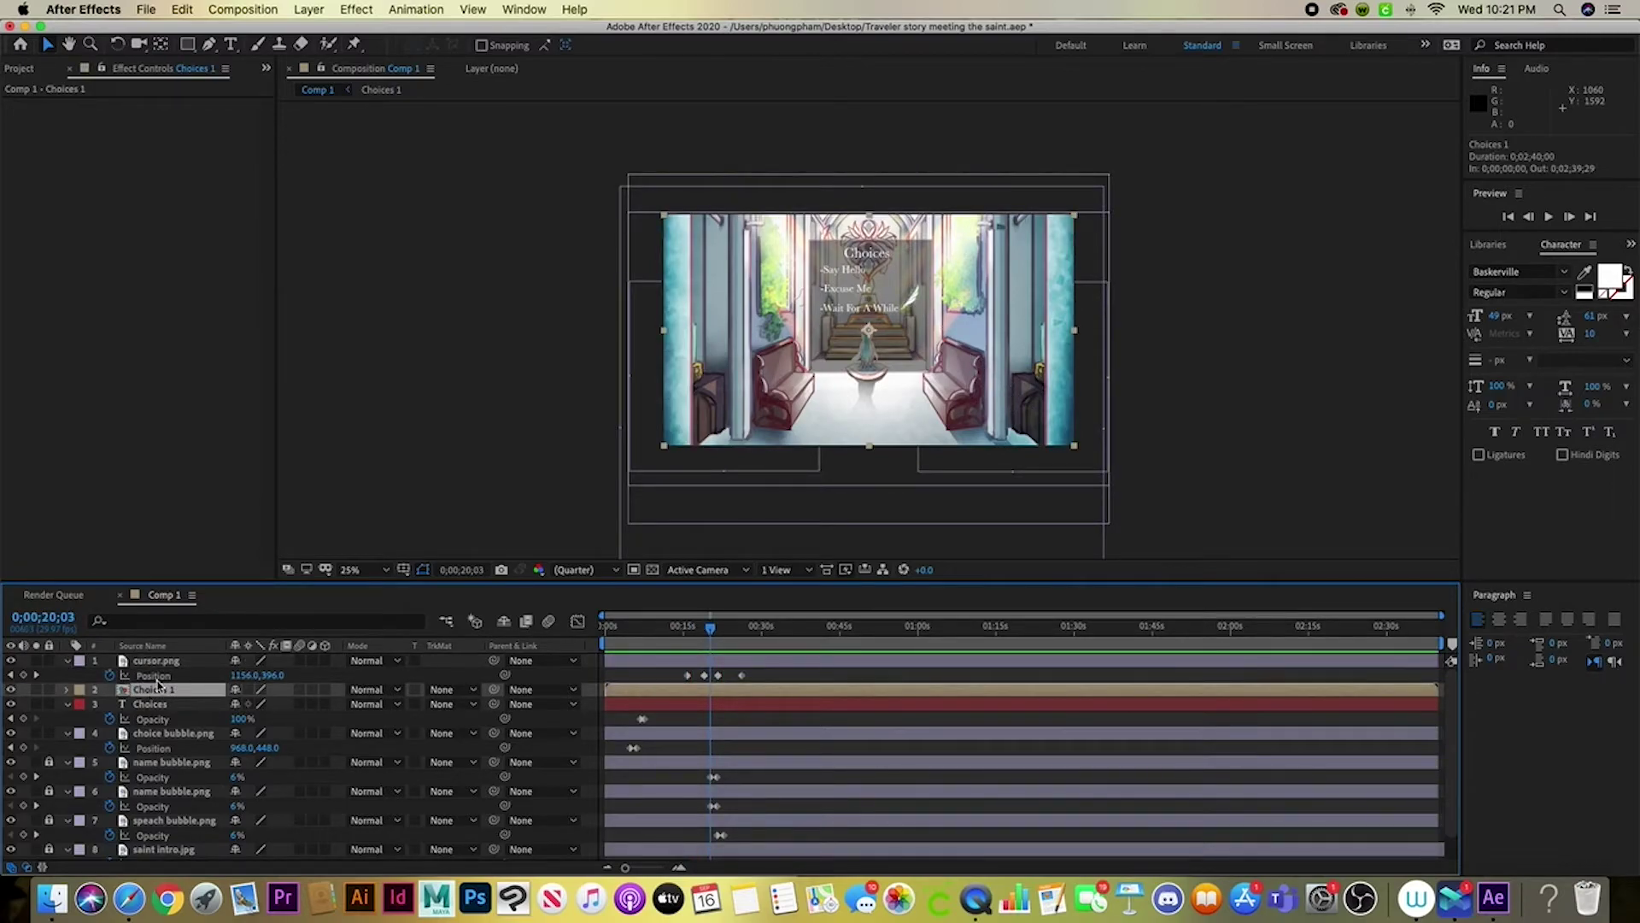
{"action": "double_click", "coordinate": [157, 689]}
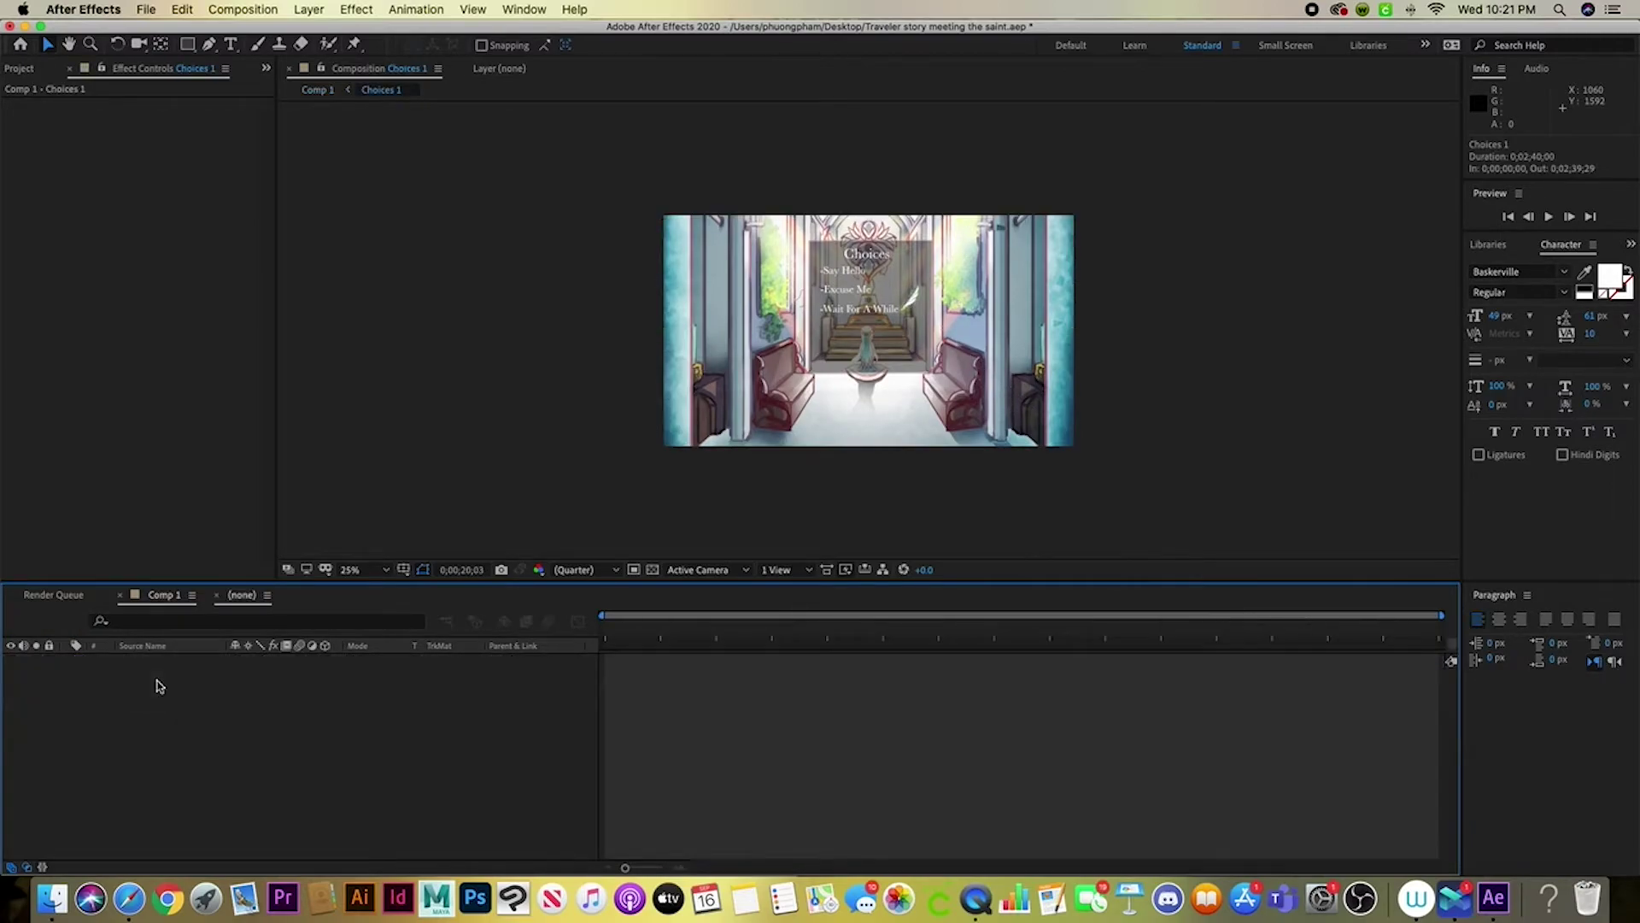
{"action": "left_click", "coordinate": [157, 689]}
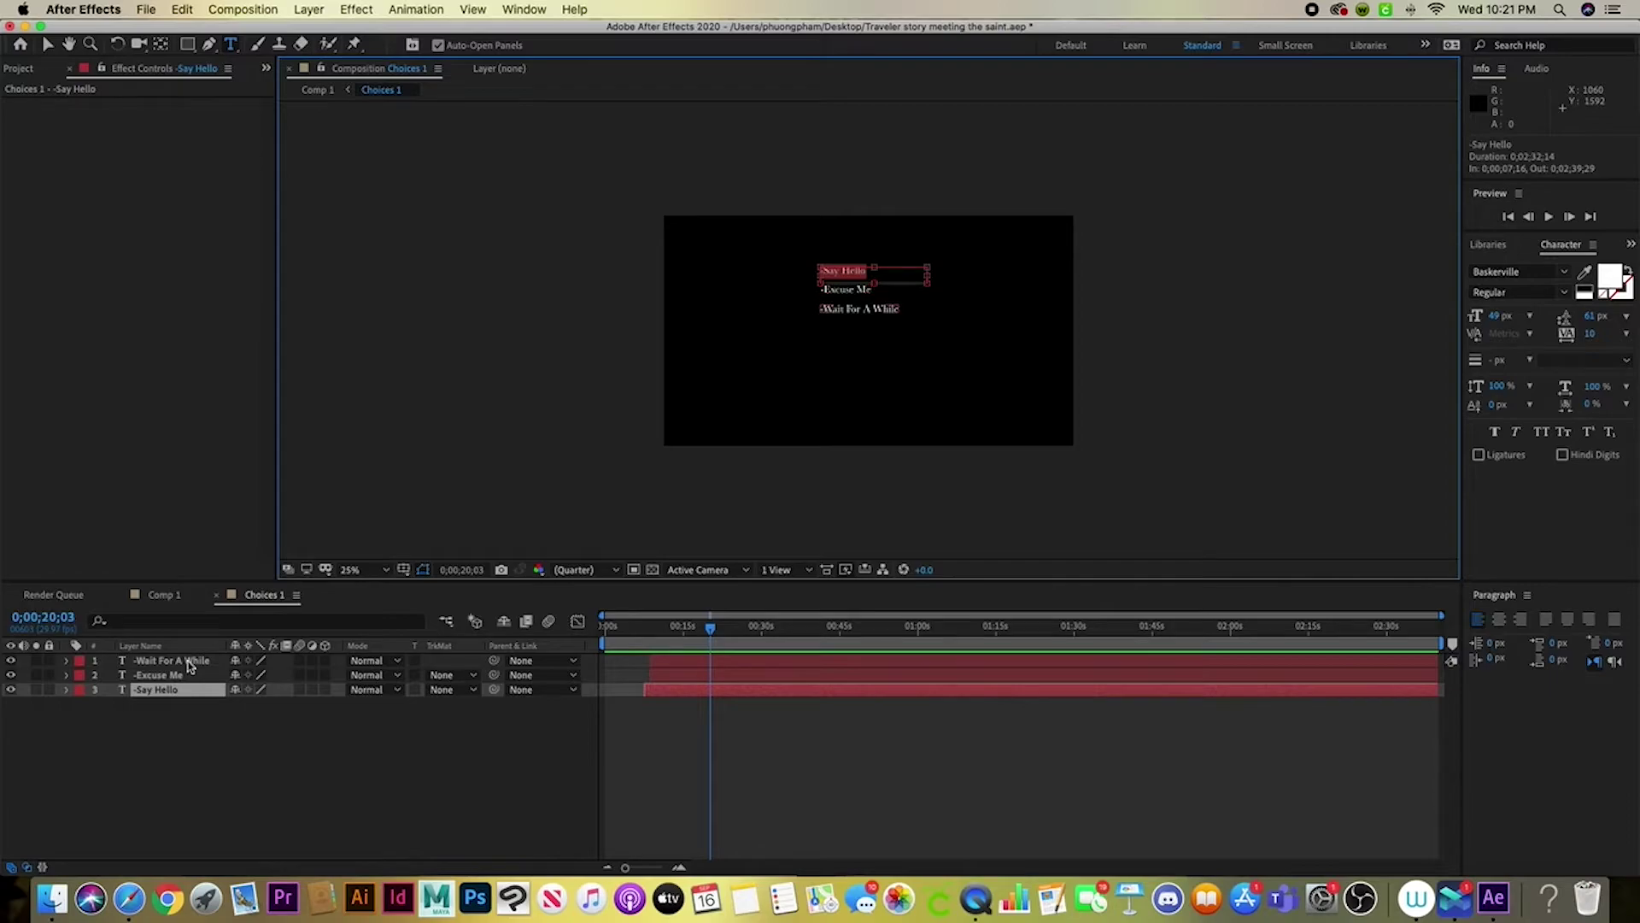
{"action": "left_click", "coordinate": [189, 662]}
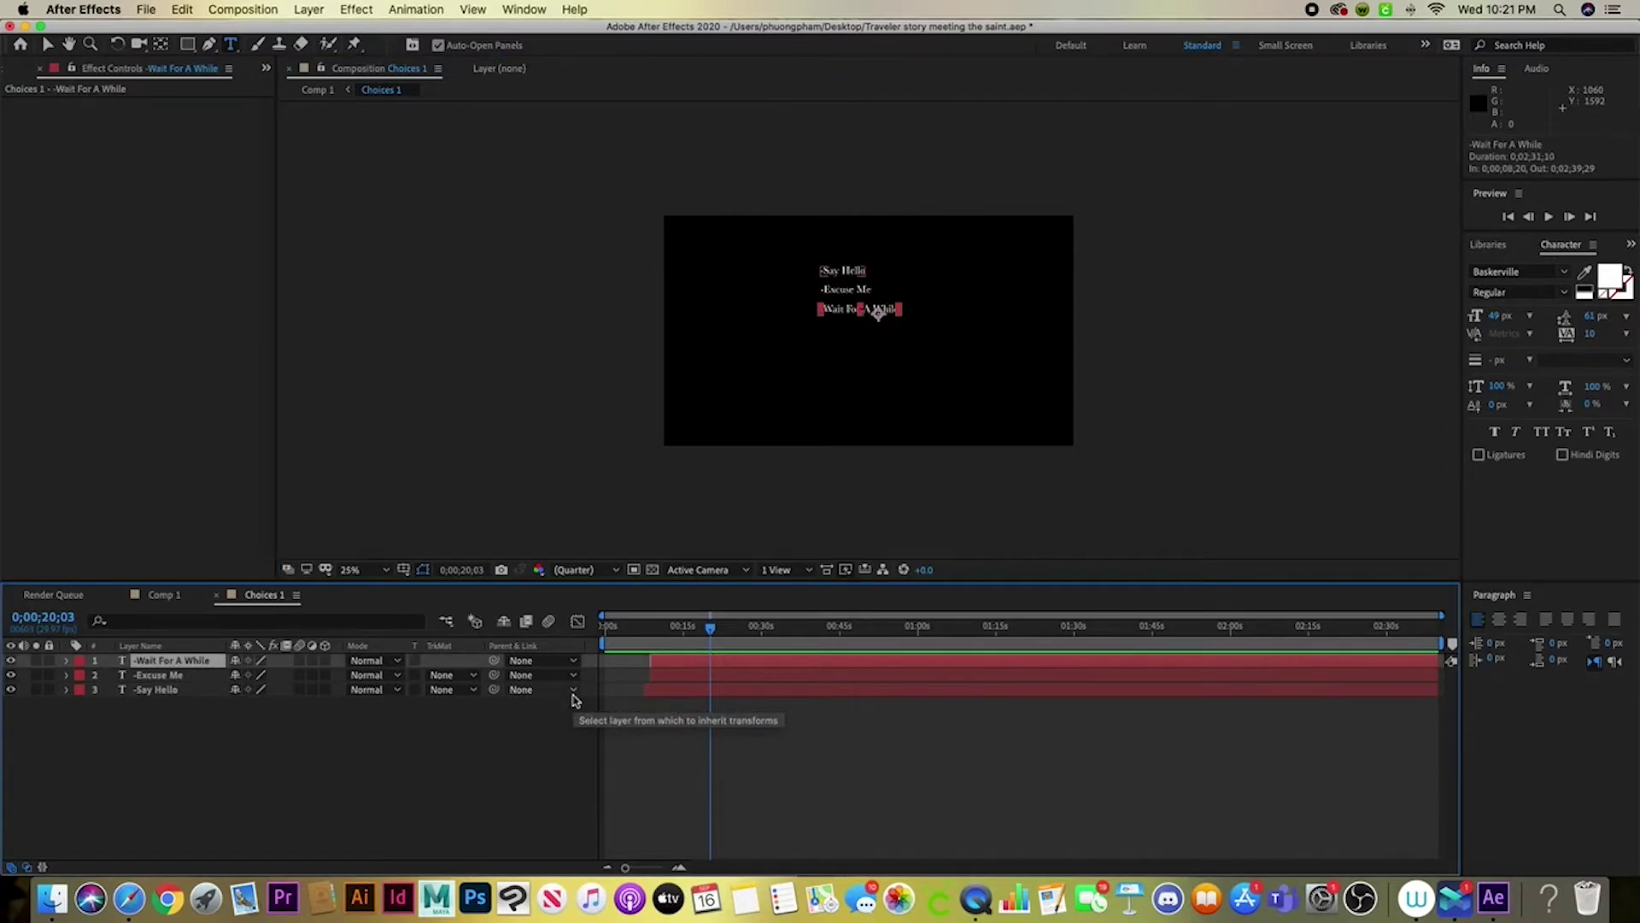
{"action": "key", "text": "t"}
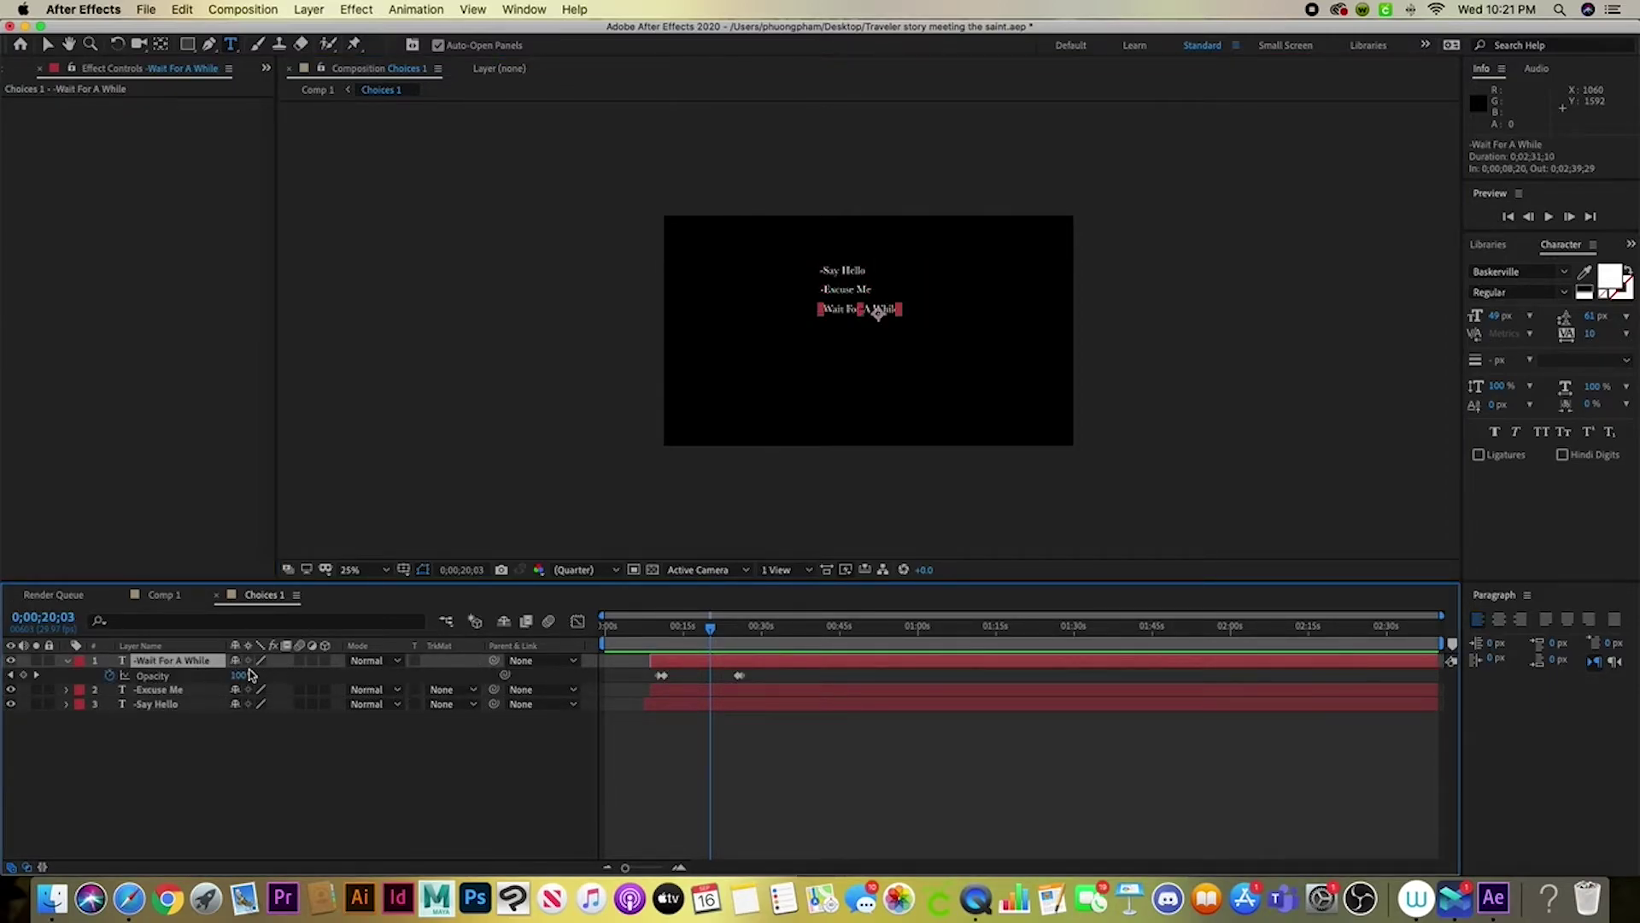
Keyframe an opacity blink on "-Wait For A While" around 0;00;20;14, dropping it and restoring it, and preview the result
{"action": "left_click_drag", "start_coordinate": [244, 675], "coordinate": [176, 673]}
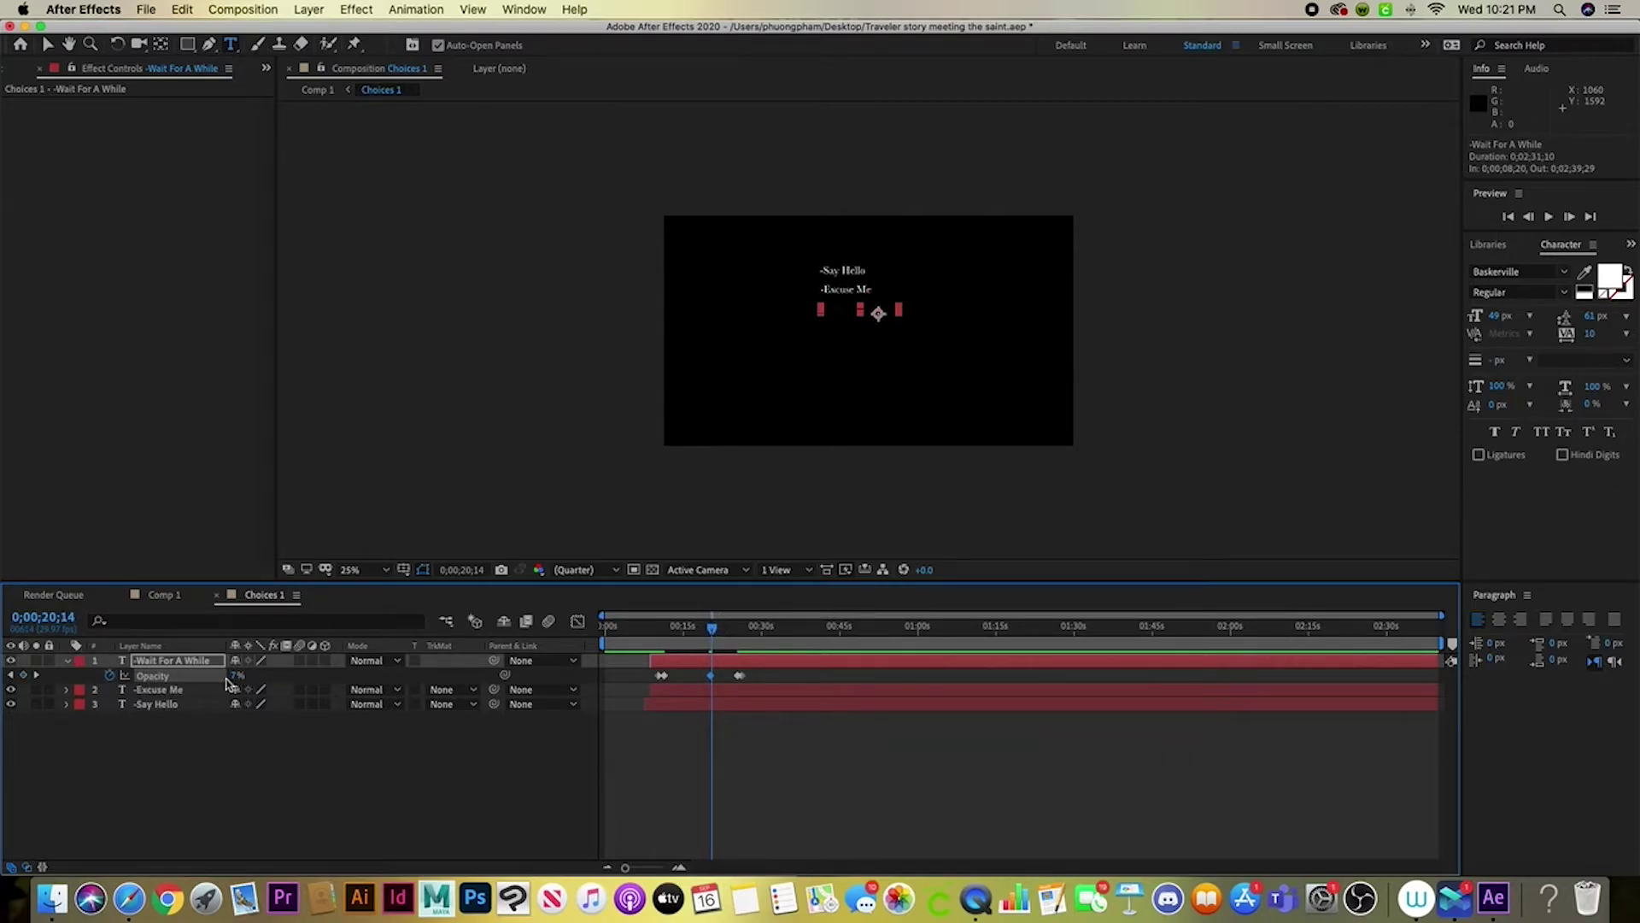
{"action": "left_click_drag", "start_coordinate": [233, 676], "coordinate": [368, 687]}
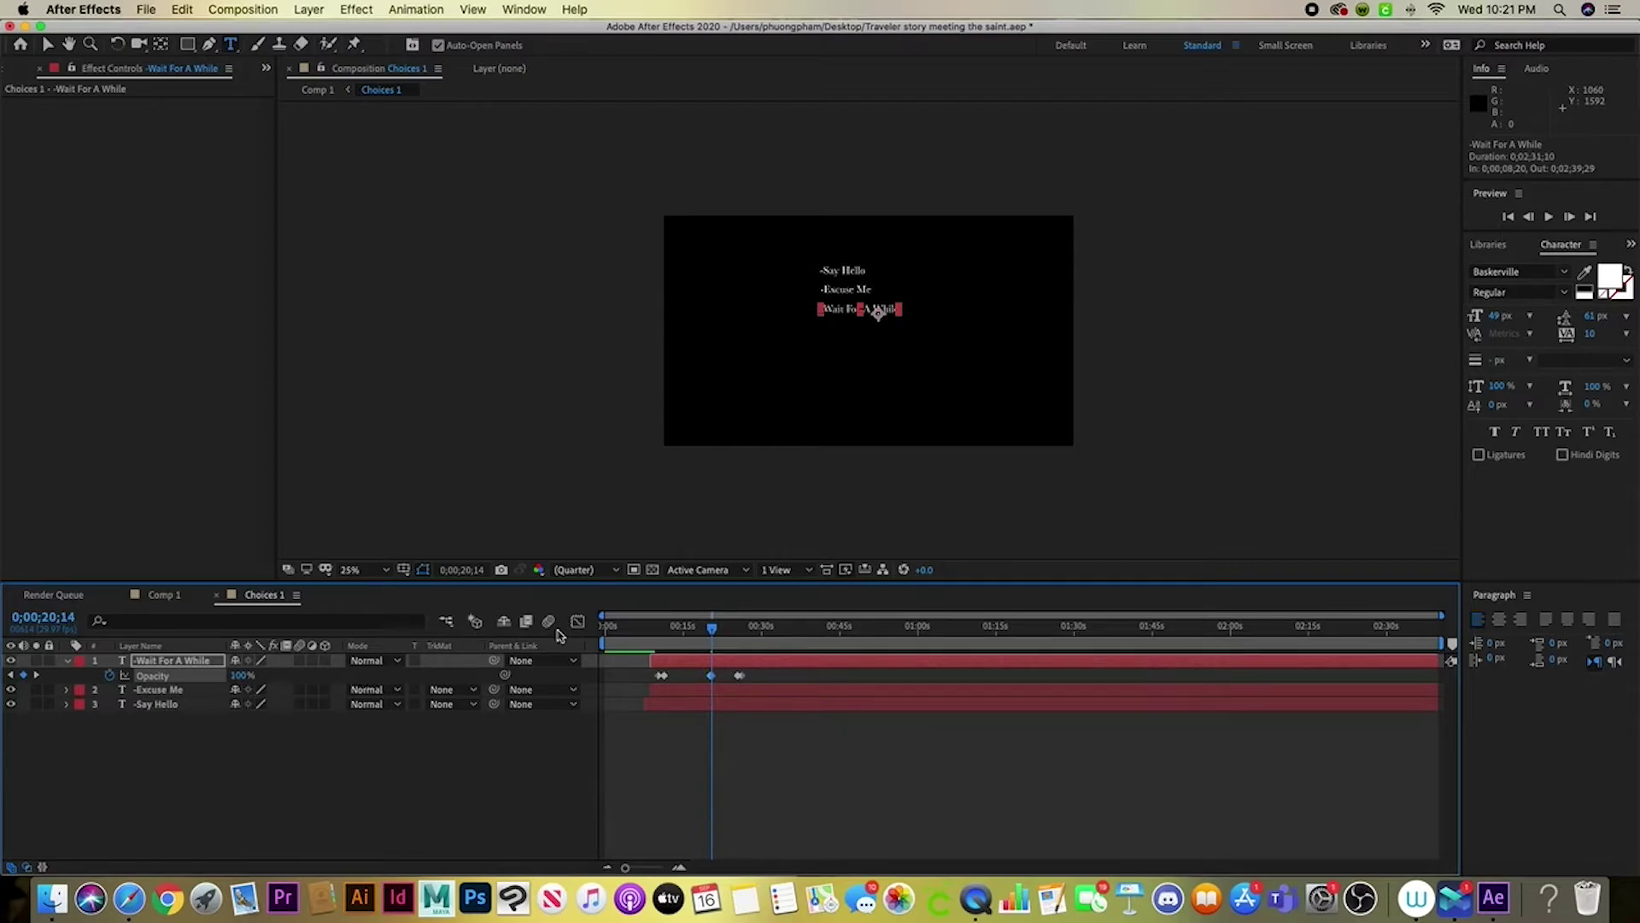
{"action": "left_click", "coordinate": [709, 676]}
{"action": "left_click", "coordinate": [707, 676]}
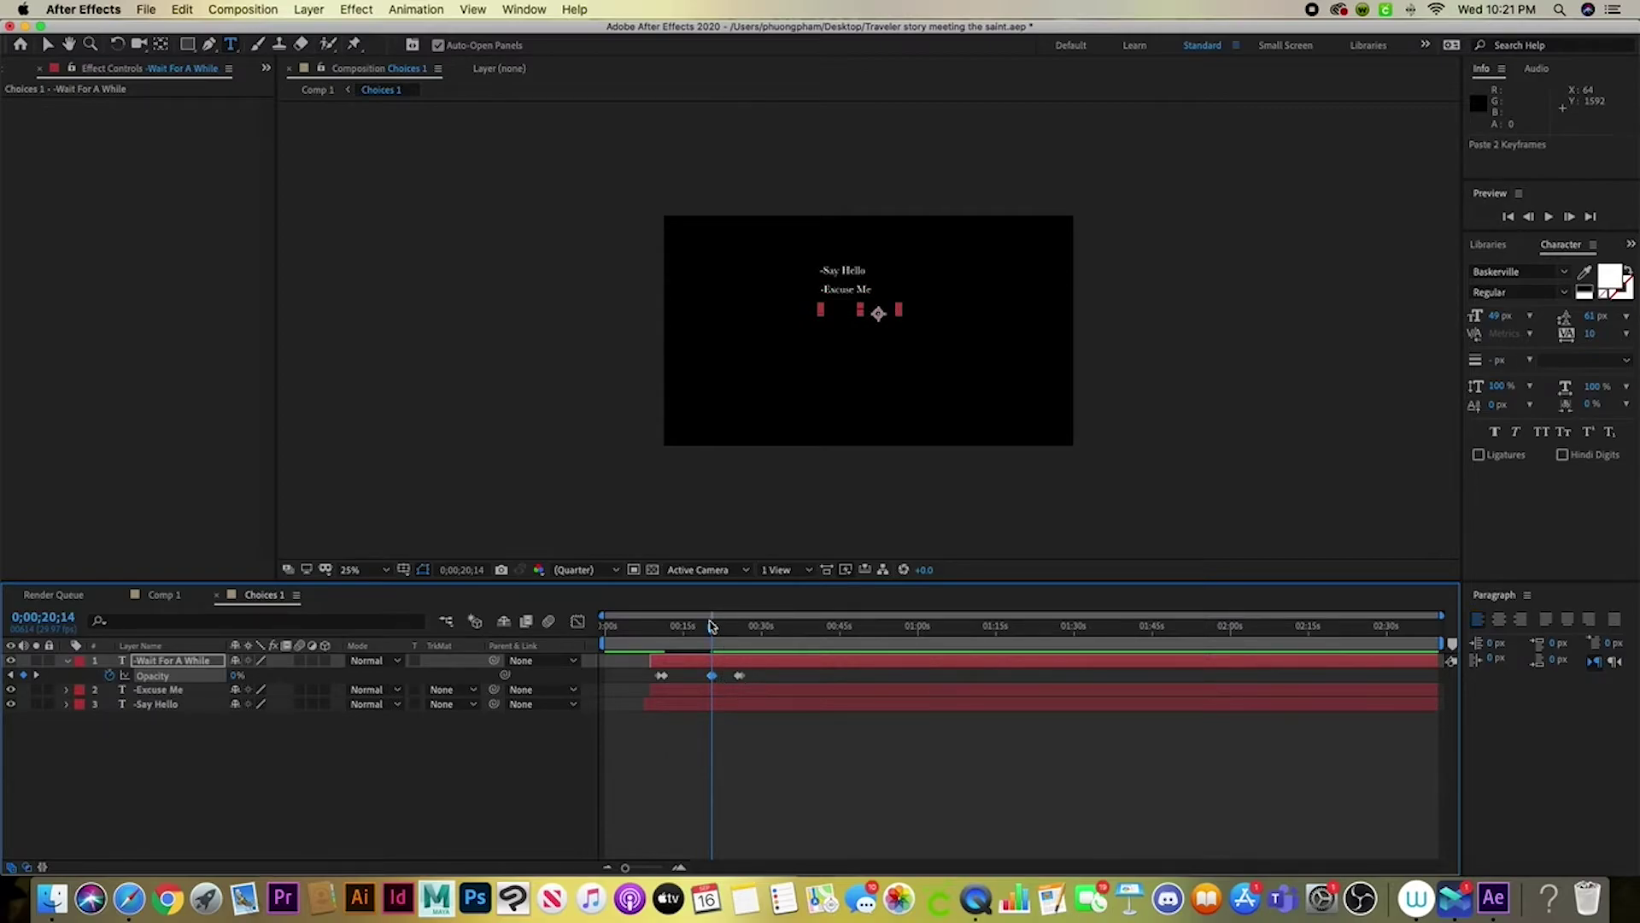
{"action": "left_click_drag", "start_coordinate": [710, 626], "coordinate": [699, 626]}
{"action": "key", "text": "space"}
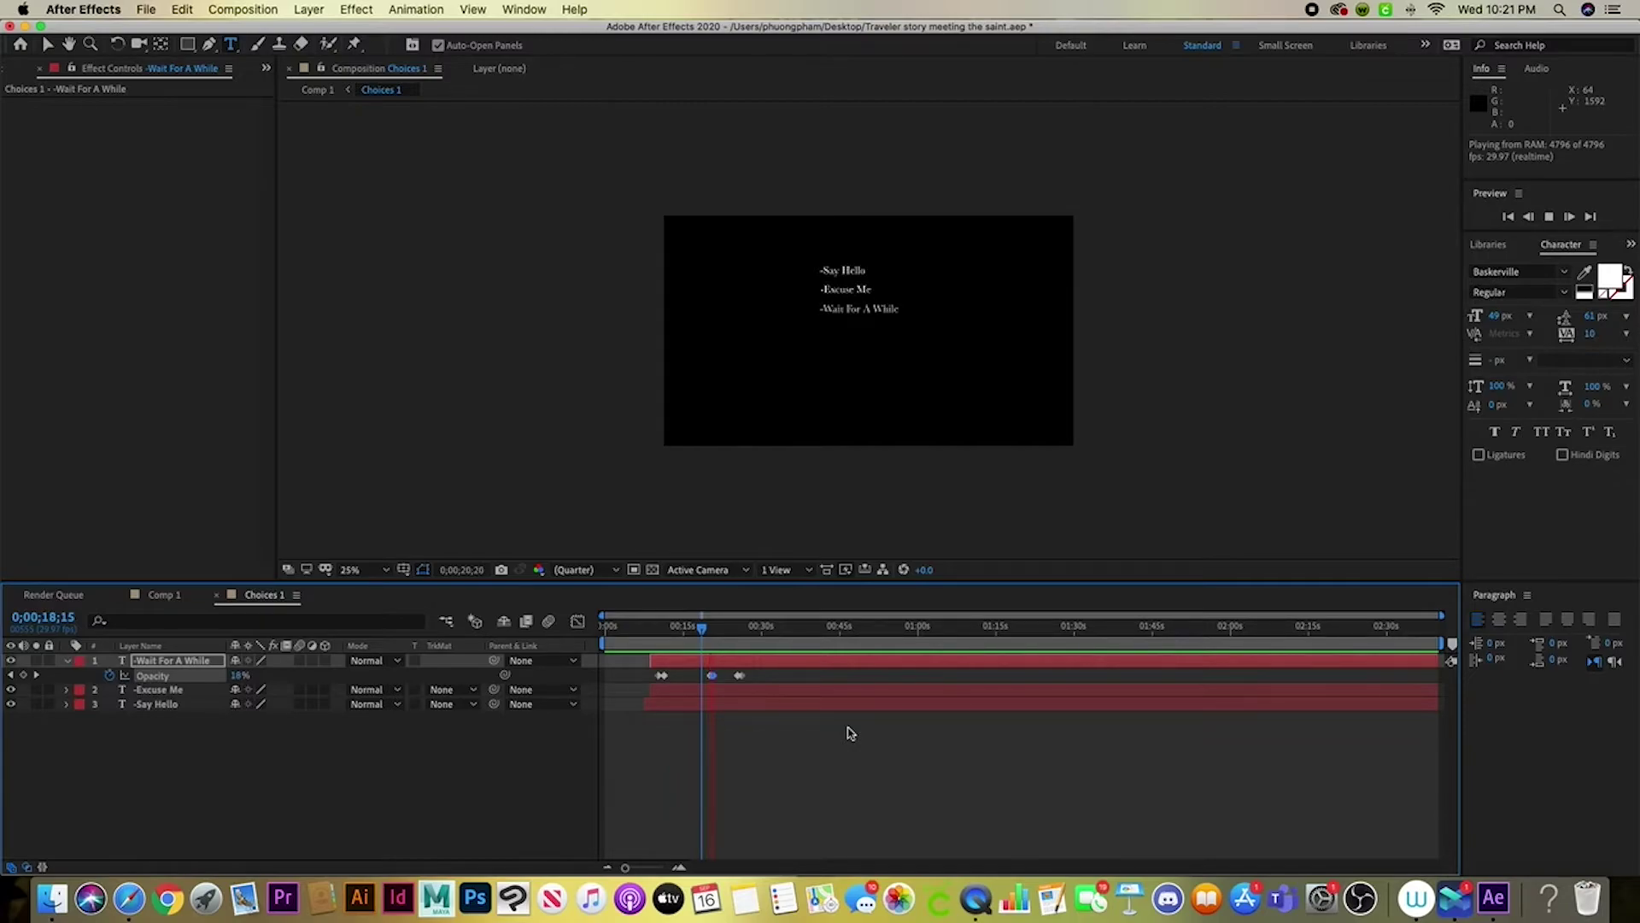
{"action": "key", "text": "space"}
Replace the three blink keyframes on "-Wait For A While" with a pasted pair of opacity keyframes starting at 0;00;19;26
{"action": "left_click_drag", "start_coordinate": [722, 626], "coordinate": [692, 626]}
{"action": "left_click_drag", "start_coordinate": [634, 868], "coordinate": [658, 868]}
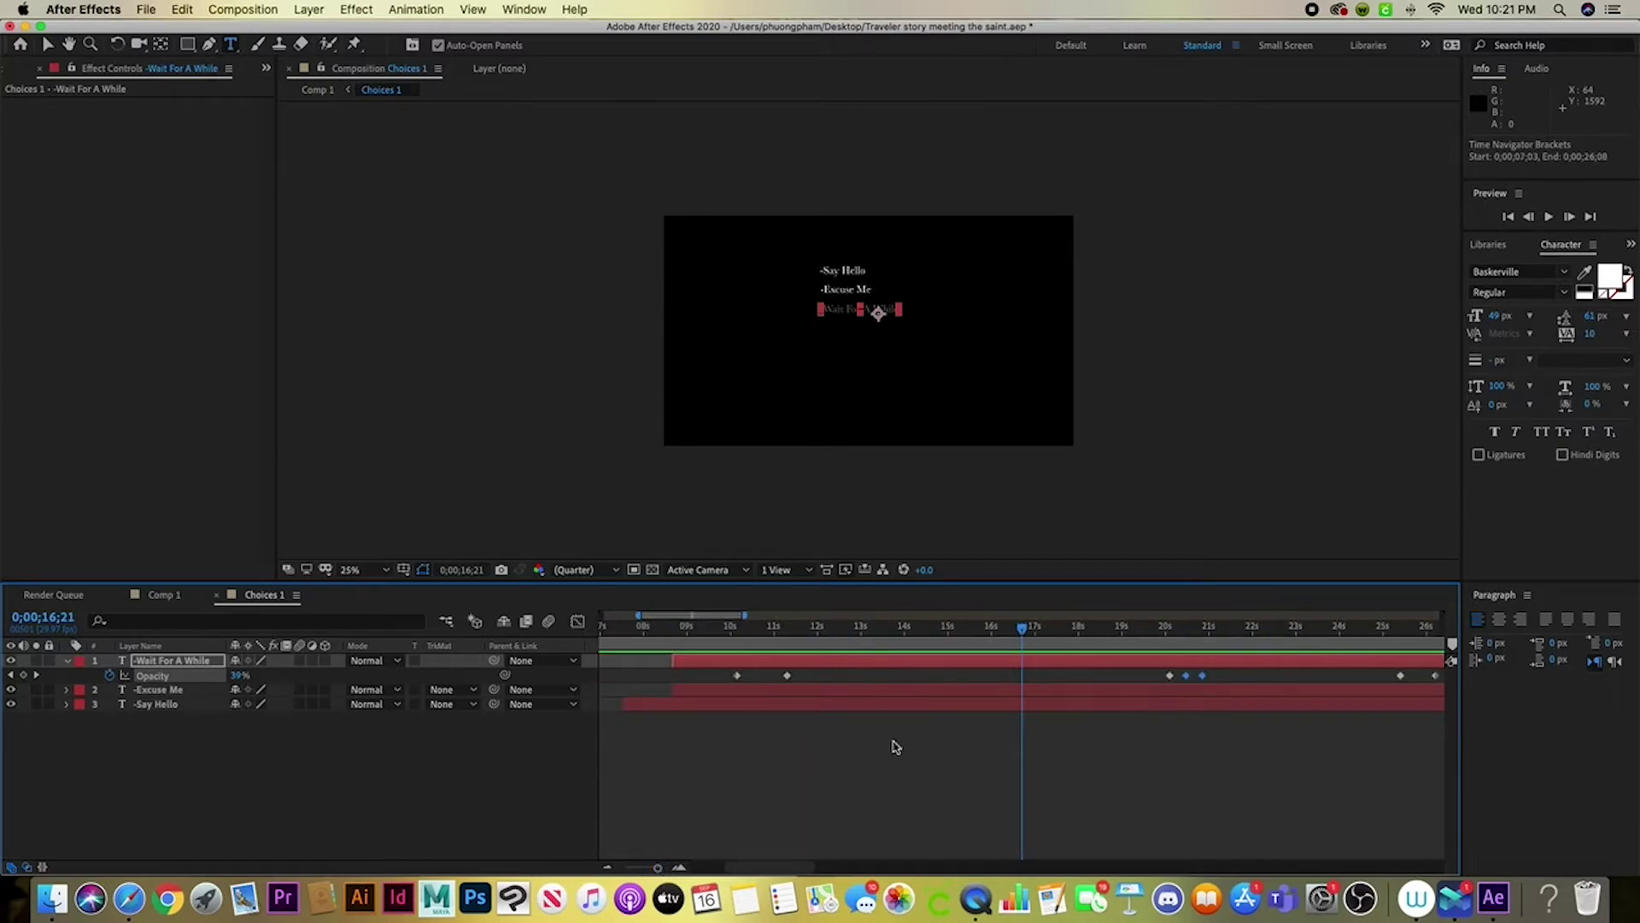
{"action": "left_click_drag", "start_coordinate": [1231, 681], "coordinate": [1158, 672]}
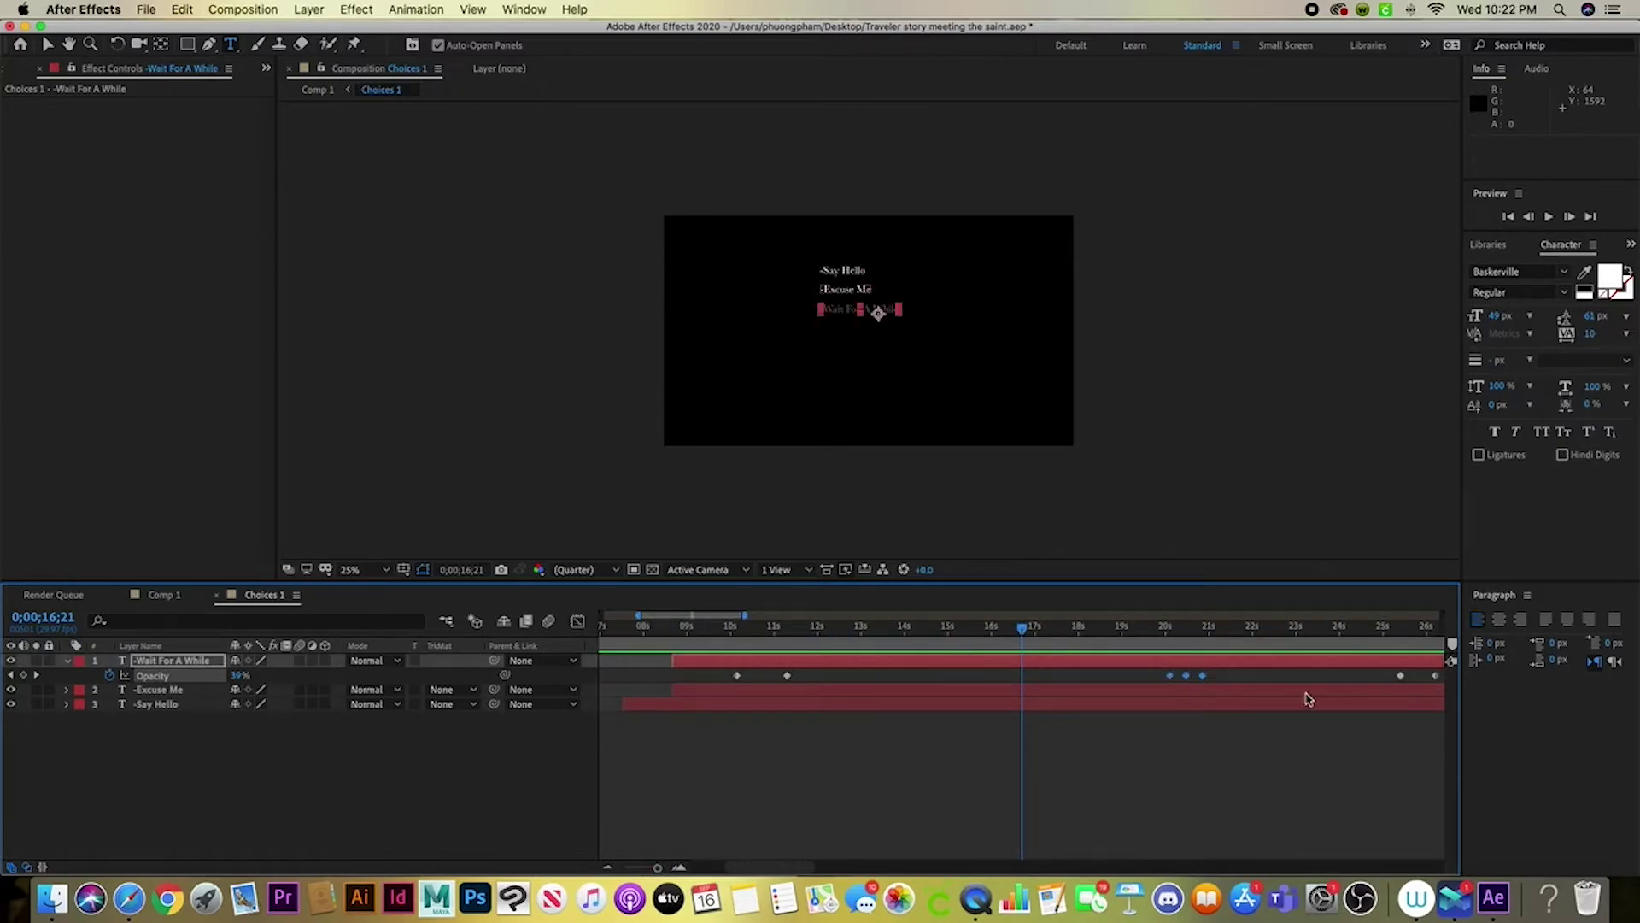
{"action": "left_click_drag", "start_coordinate": [1027, 630], "coordinate": [1161, 647]}
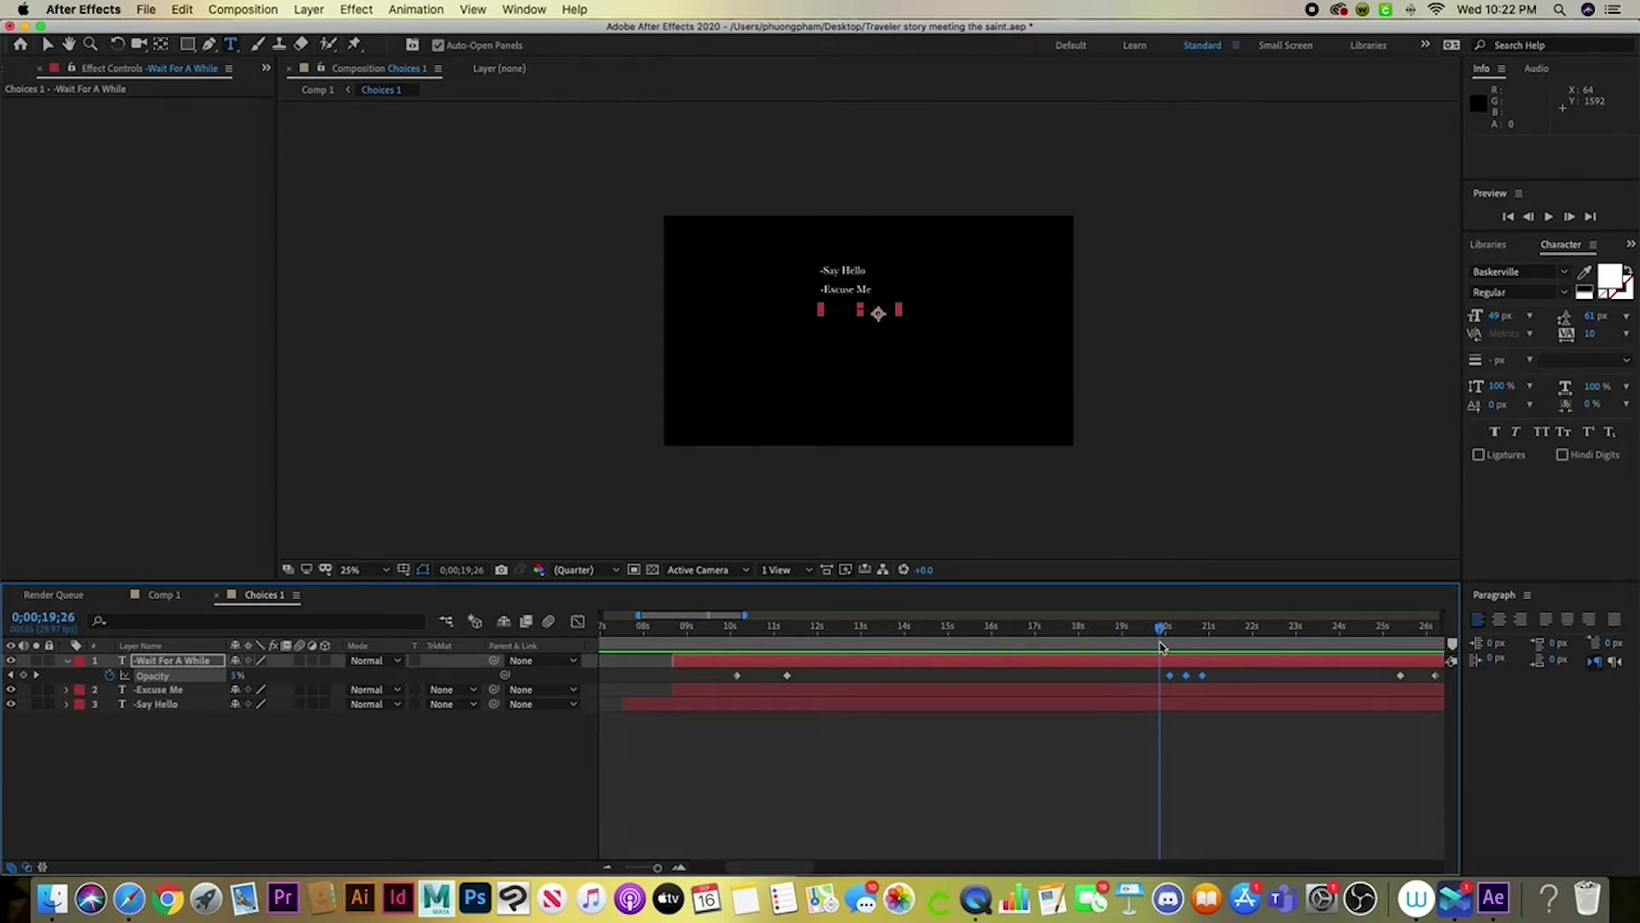
{"action": "key", "text": "Delete"}
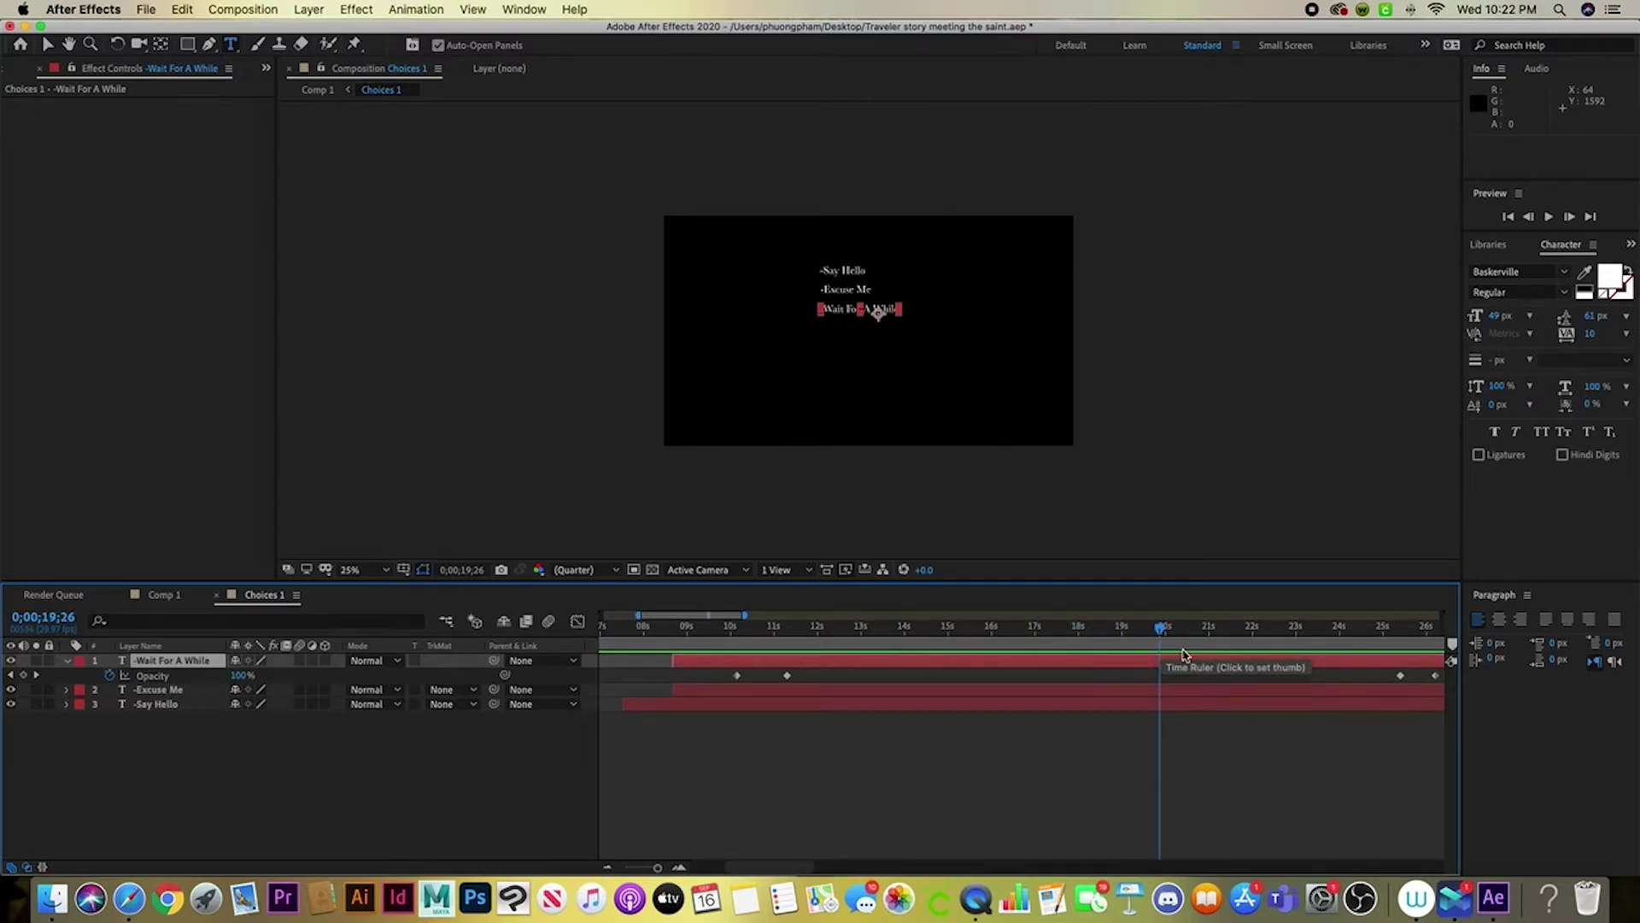
{"action": "key", "text": "super+v"}
{"action": "left_click", "coordinate": [1194, 681]}
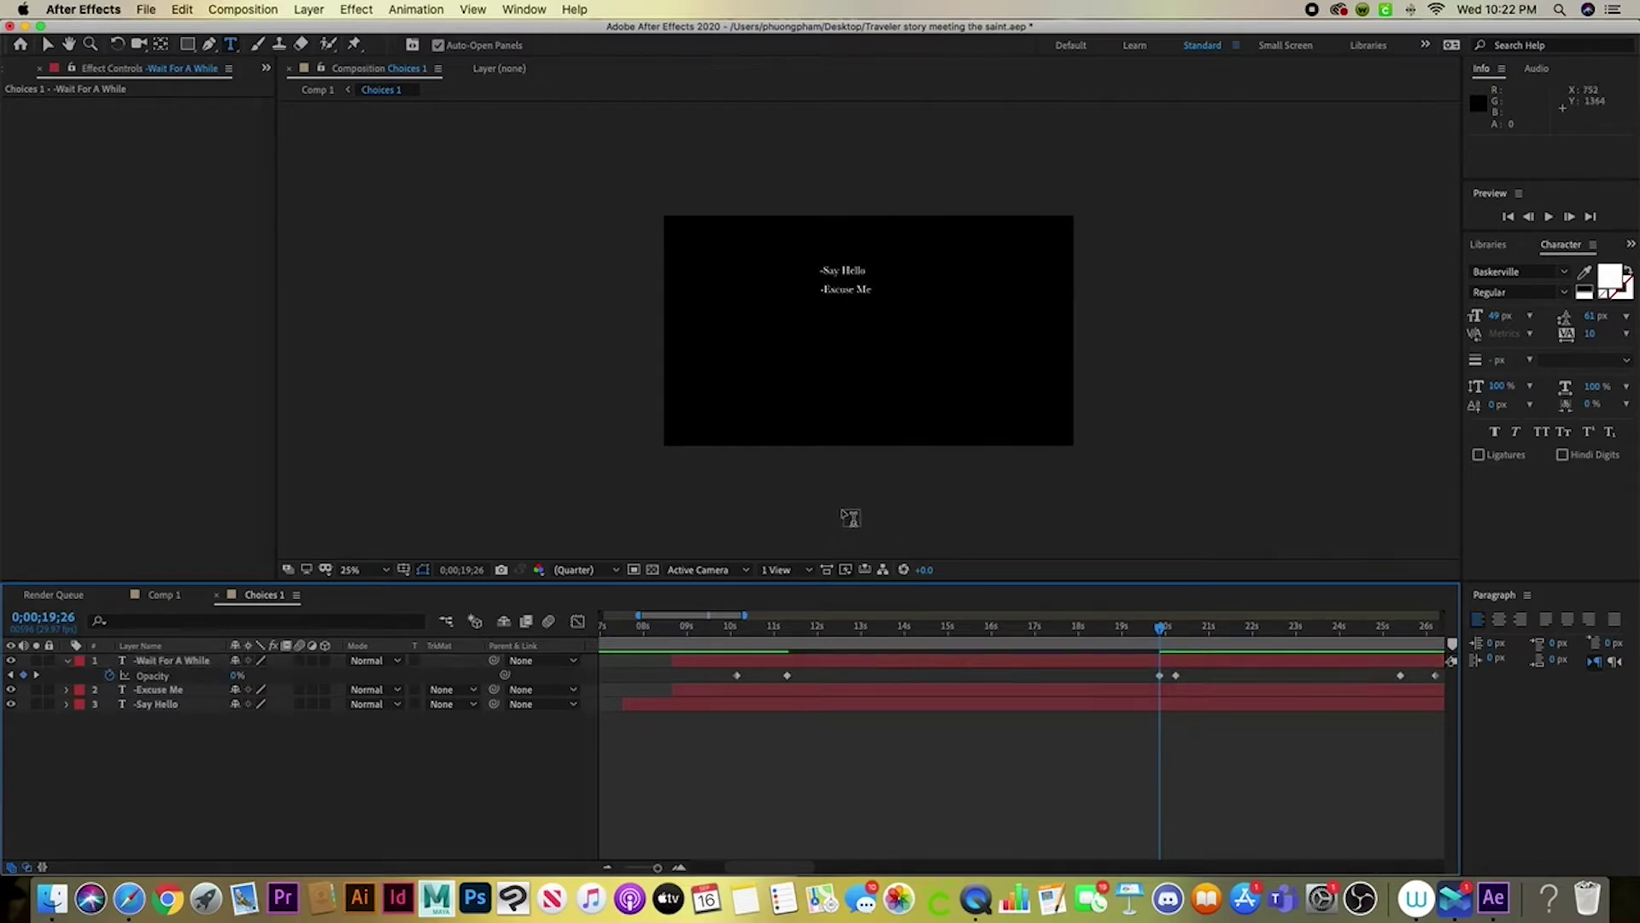
Replace the pasted keyframe pair on "-Wait For A While" with a single 19% opacity keyframe at 0;00;20;01
{"action": "mouse_move", "coordinate": [1146, 637]}
{"action": "left_mouse_down"}
{"action": "mouse_move", "coordinate": [694, 605]}
{"action": "mouse_move", "coordinate": [1167, 623]}
{"action": "left_mouse_up"}
{"action": "left_click_drag", "start_coordinate": [1200, 686], "coordinate": [1149, 670]}
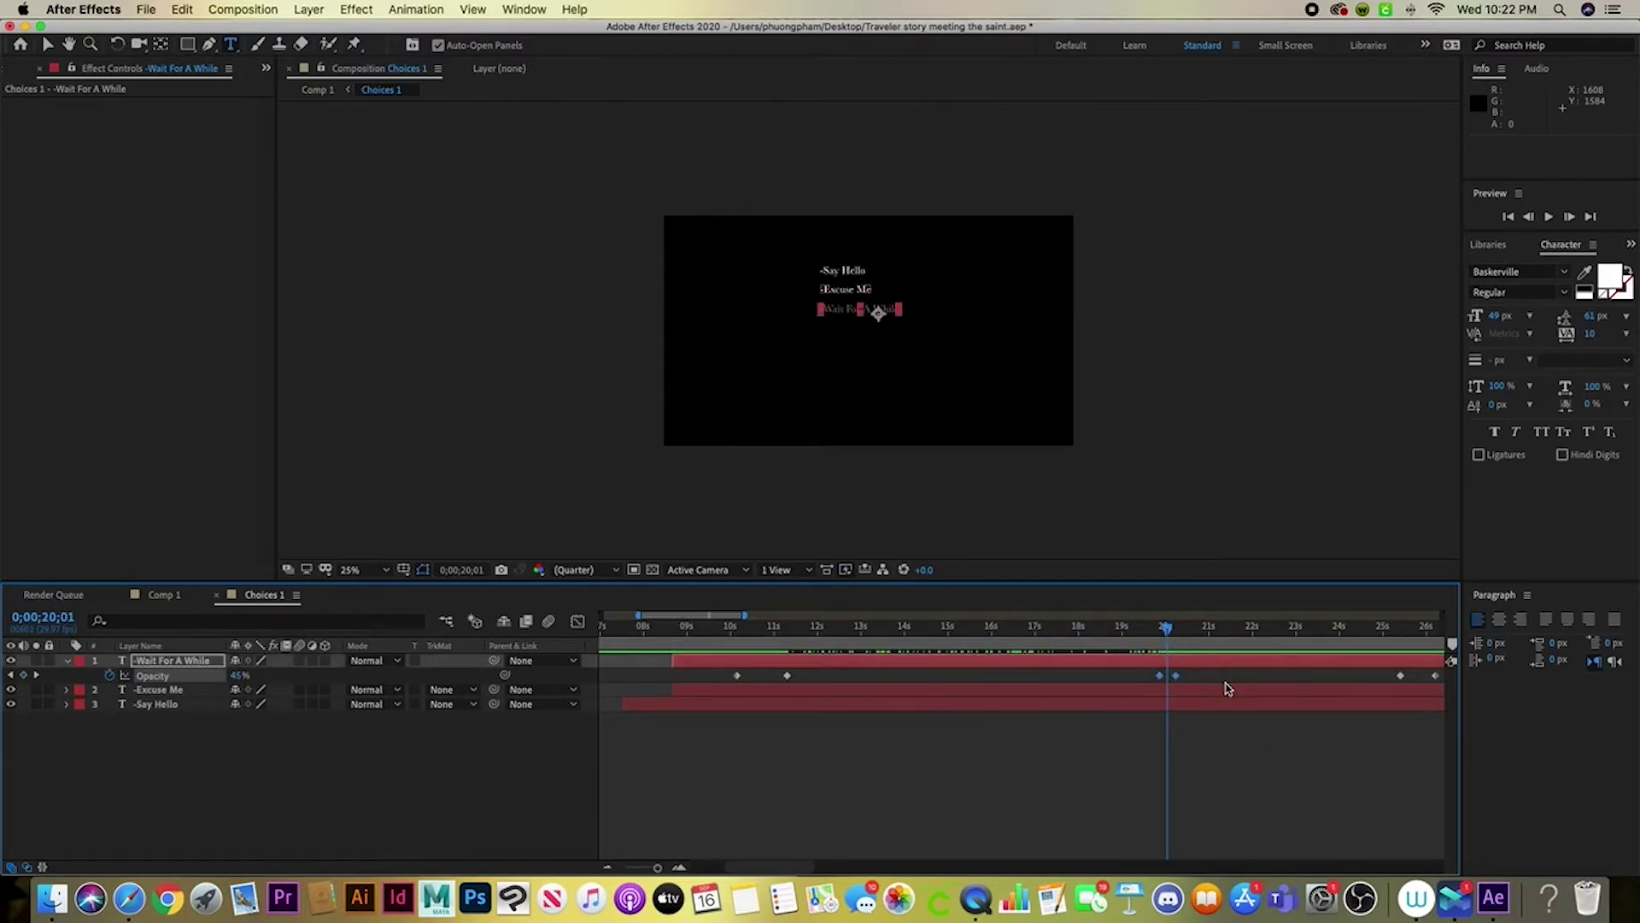
{"action": "key", "text": "Delete"}
{"action": "left_click_drag", "start_coordinate": [242, 677], "coordinate": [146, 681]}
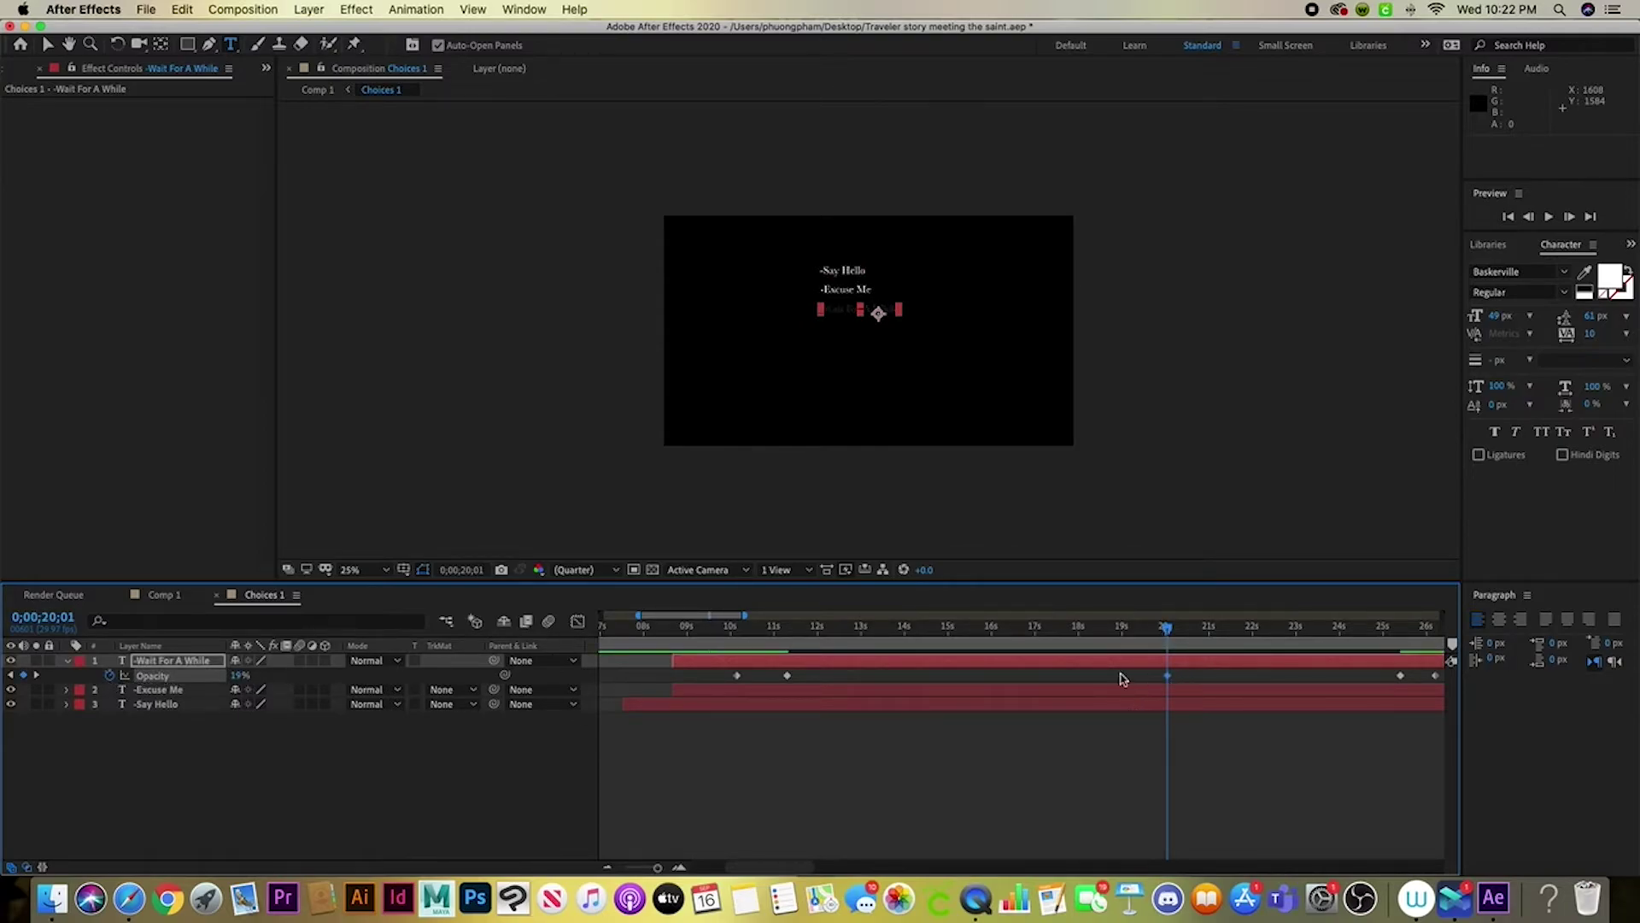
Complete the blink on "-Wait For A While" with 100% opacity keyframes at 0;00;19;25 and 0;00;20;07
{"action": "left_click_drag", "start_coordinate": [1169, 628], "coordinate": [1158, 628]}
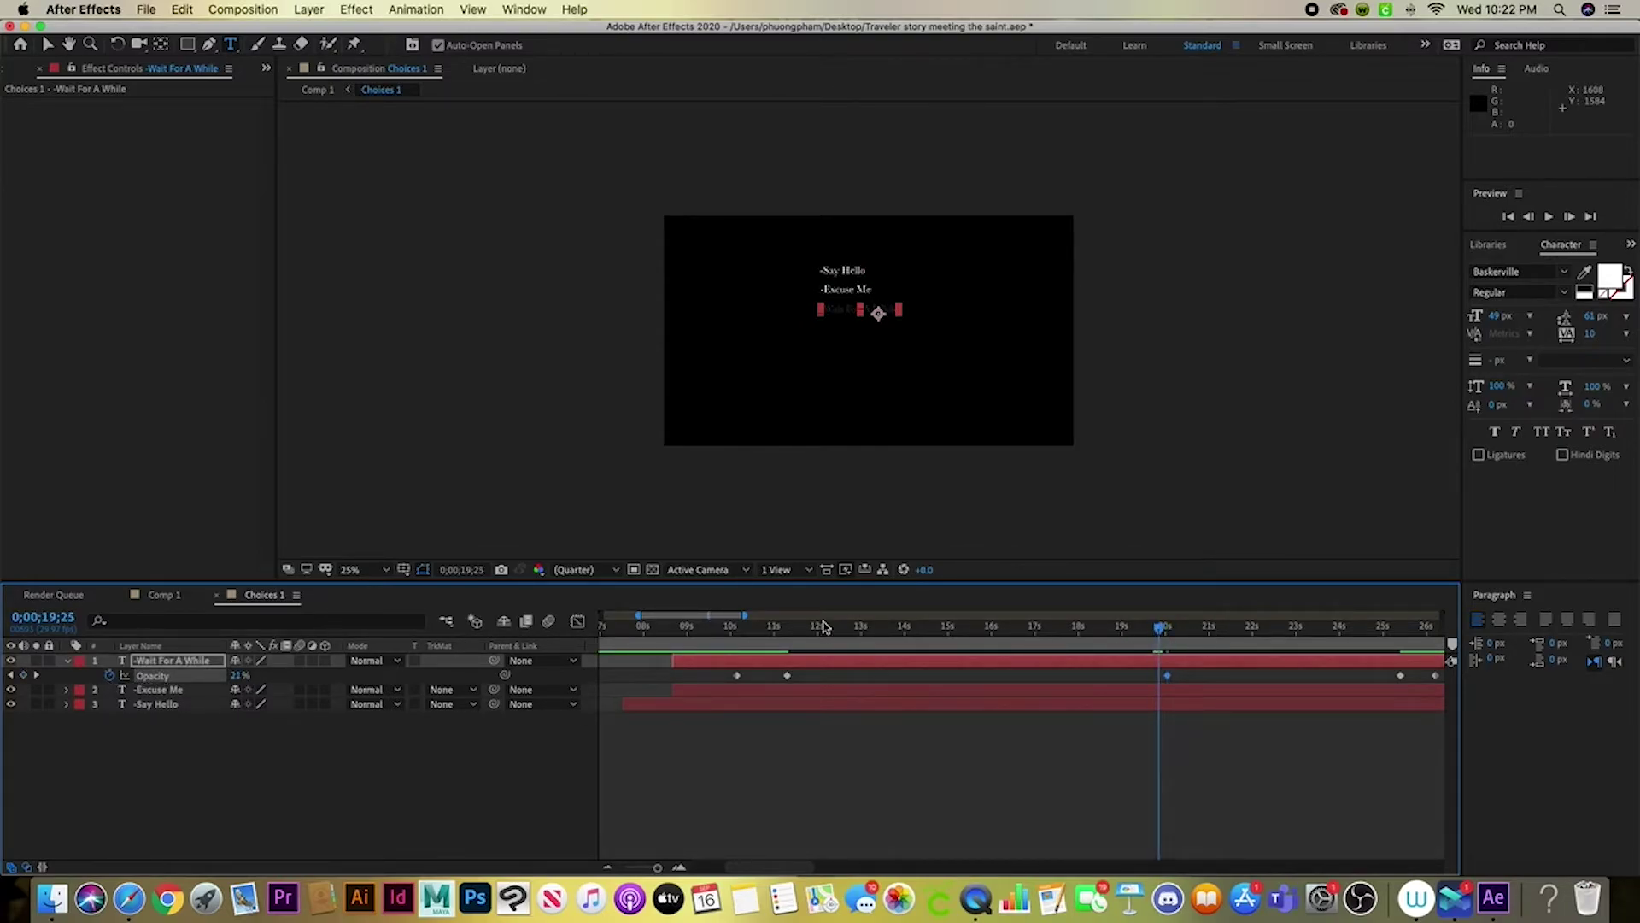
{"action": "left_click_drag", "start_coordinate": [233, 674], "coordinate": [308, 674]}
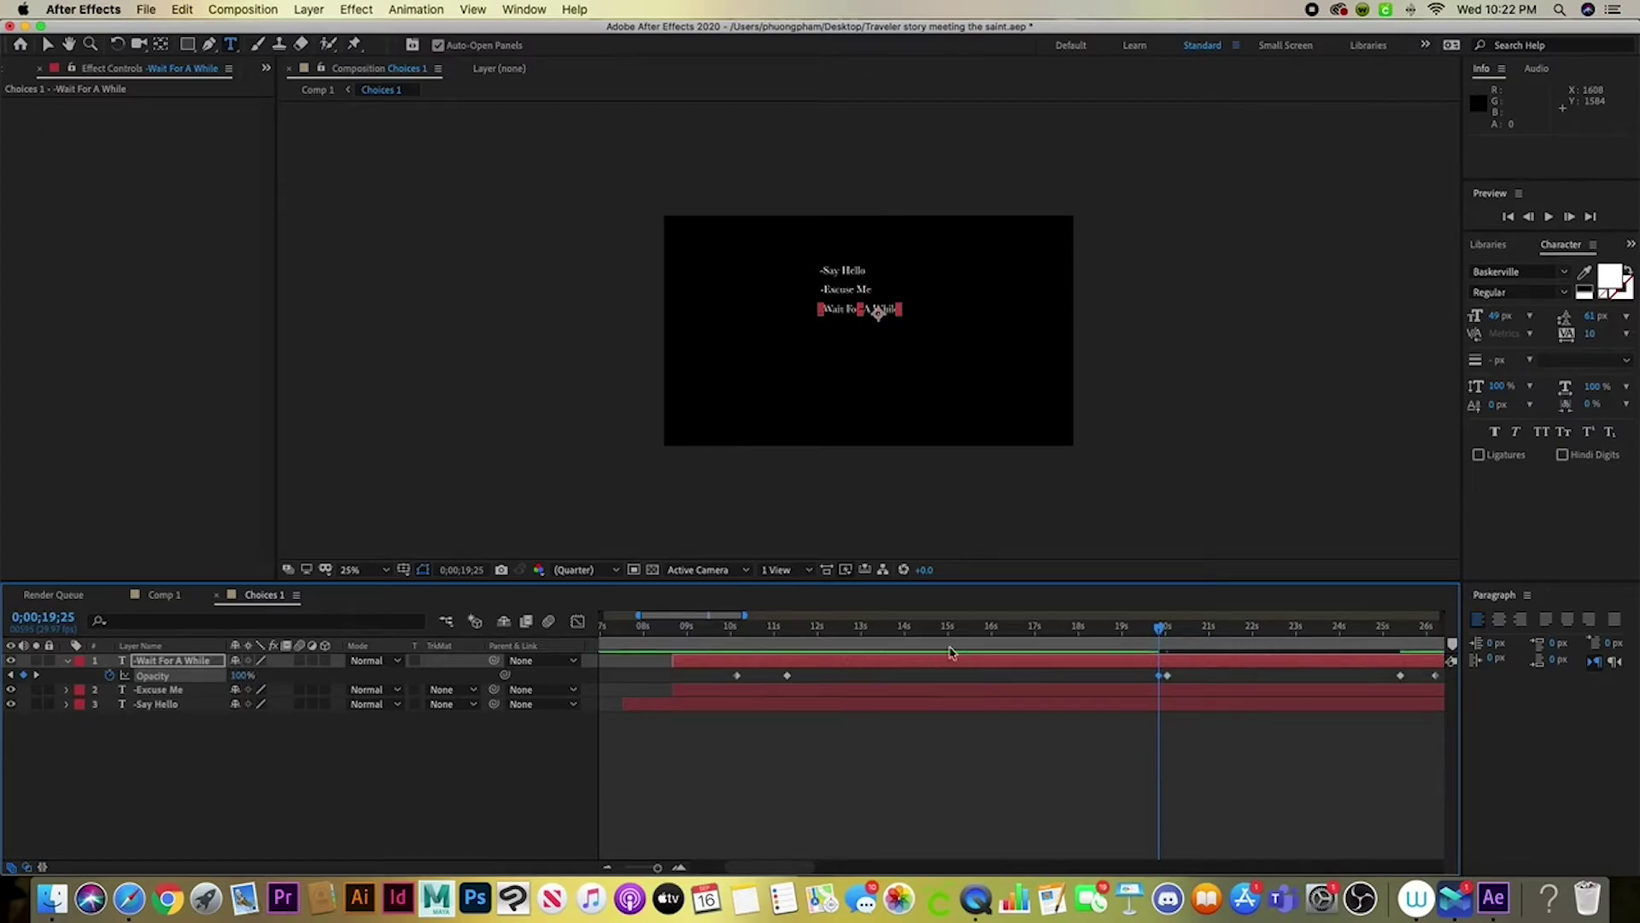
{"action": "left_click", "coordinate": [1177, 630]}
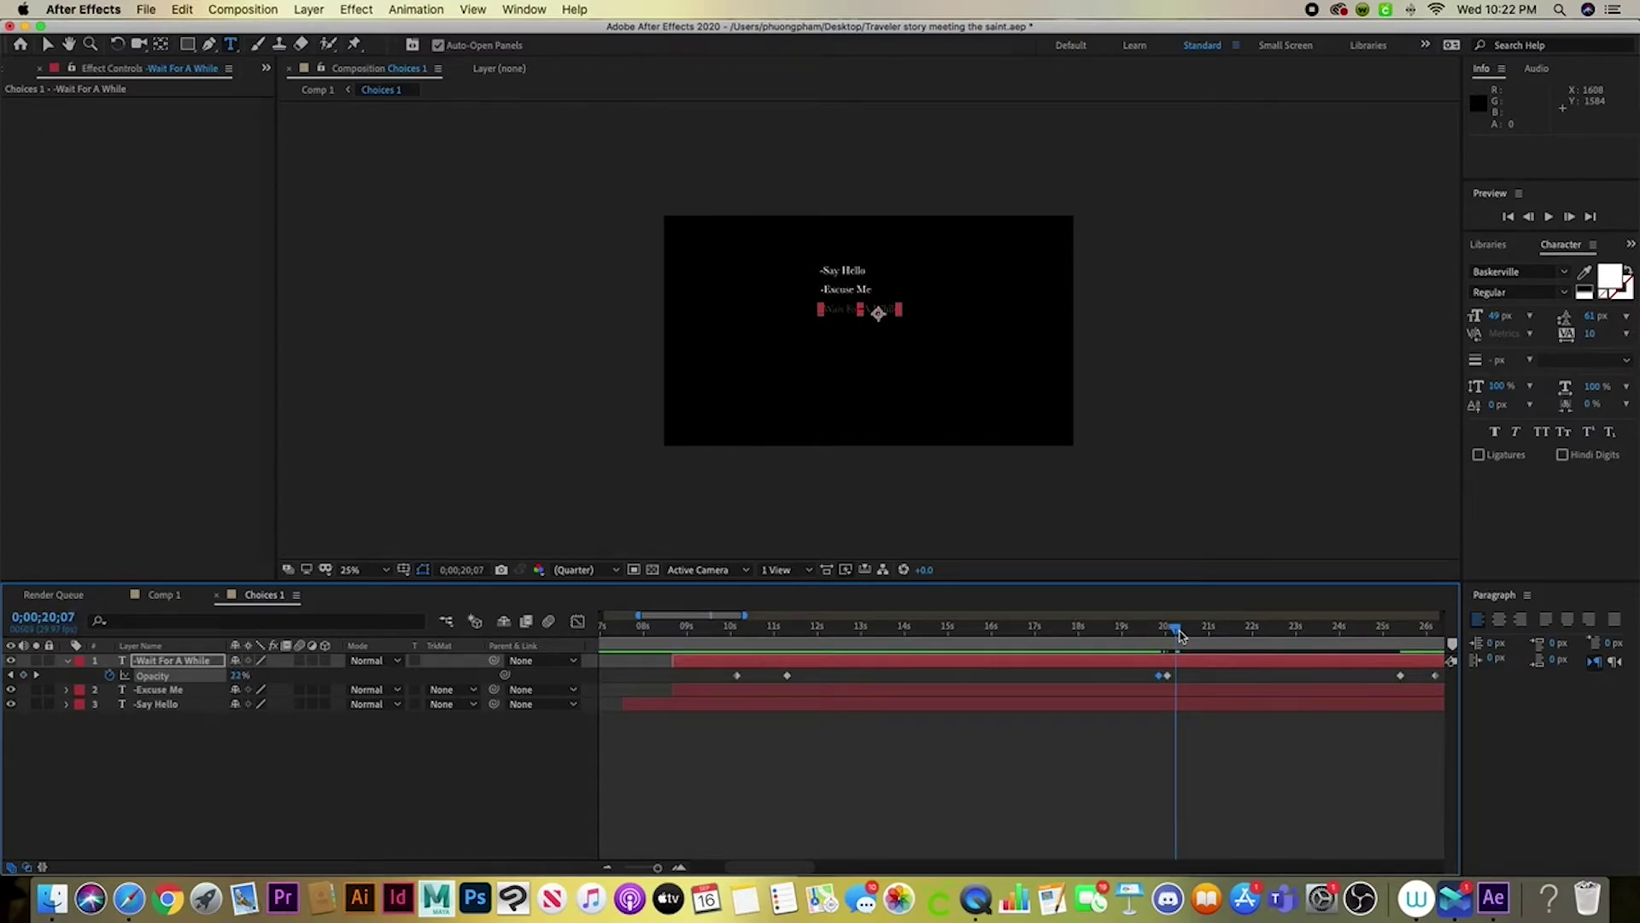
{"action": "left_click_drag", "start_coordinate": [234, 675], "coordinate": [304, 675]}
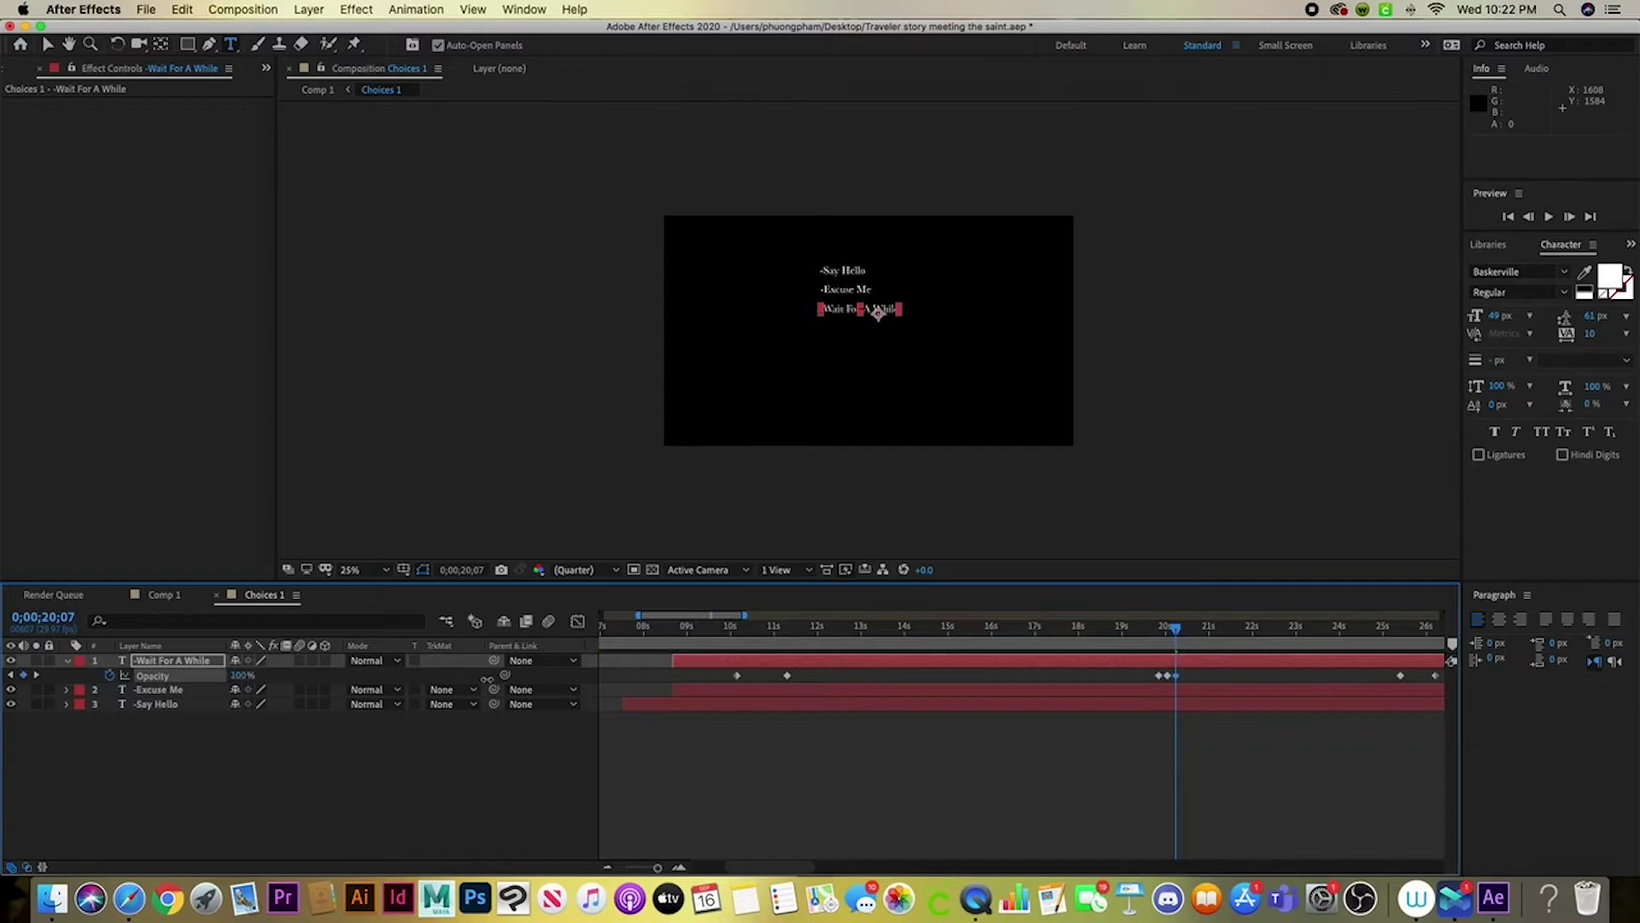
Preview the blink of "-Wait For A While" in Choices 1, replaying from about 0;00;16;22
{"action": "left_click_drag", "start_coordinate": [1173, 630], "coordinate": [1146, 630]}
{"action": "key", "text": "space"}
{"action": "key", "text": "space"}
{"action": "left_click_drag", "start_coordinate": [1200, 630], "coordinate": [1023, 630]}
{"action": "key", "text": "space"}
{"action": "key", "text": "super+t"}
{"action": "key", "text": "space"}
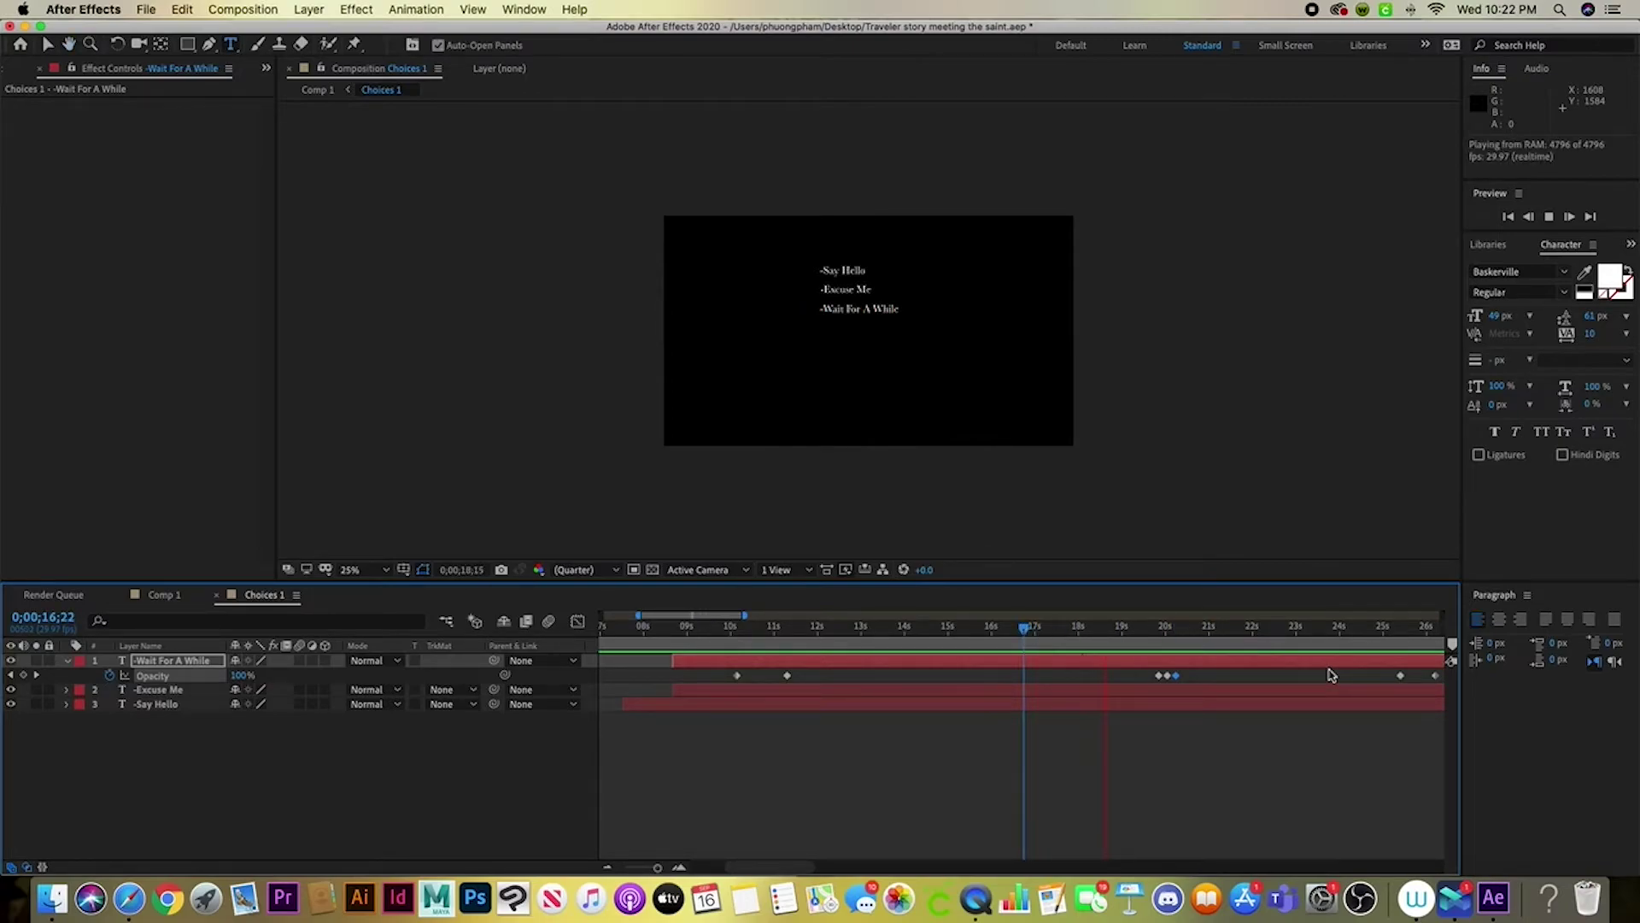
{"action": "key", "text": "space"}
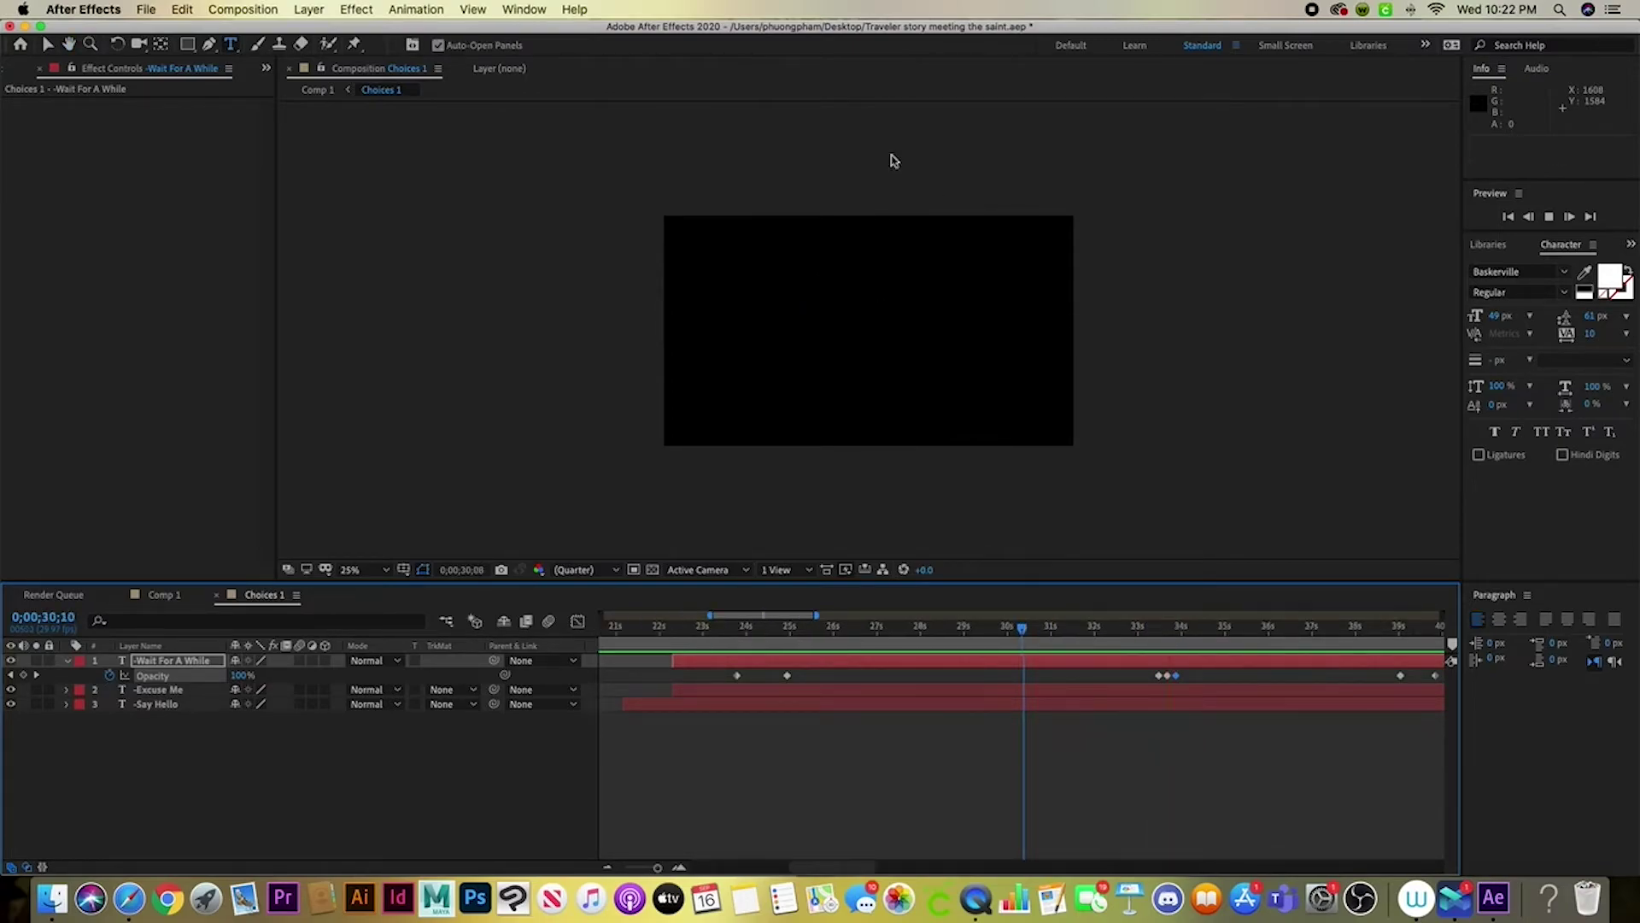
Save the project and scrub the Choices 1 timeline back to 0;00;04;22
{"action": "left_click", "coordinate": [894, 157]}
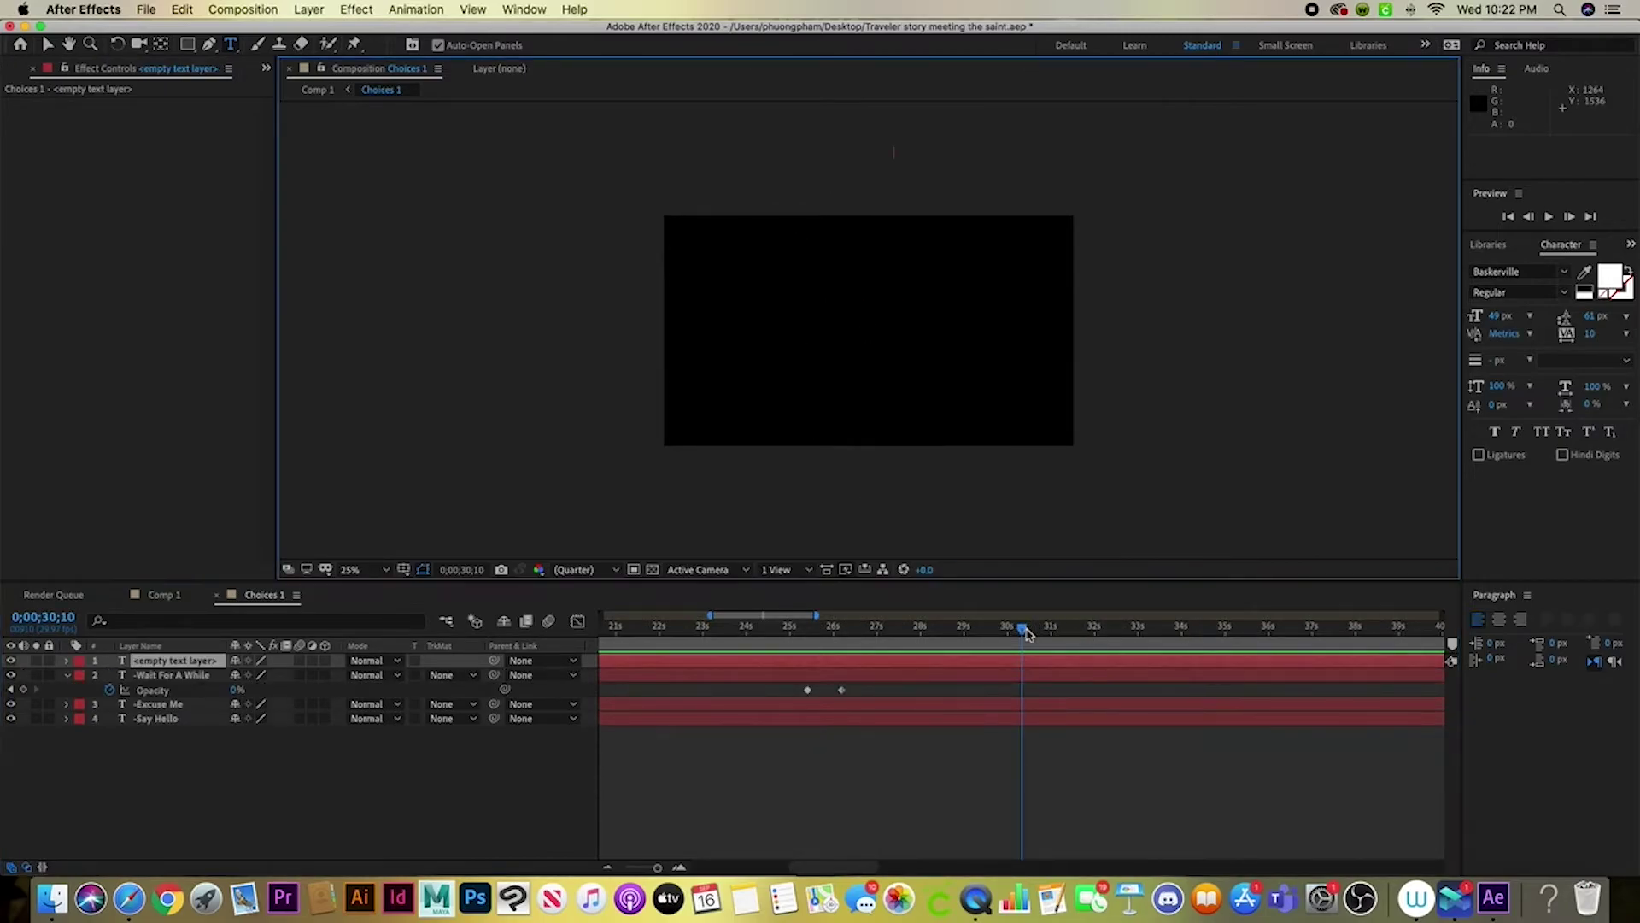
{"action": "key", "text": "super+s"}
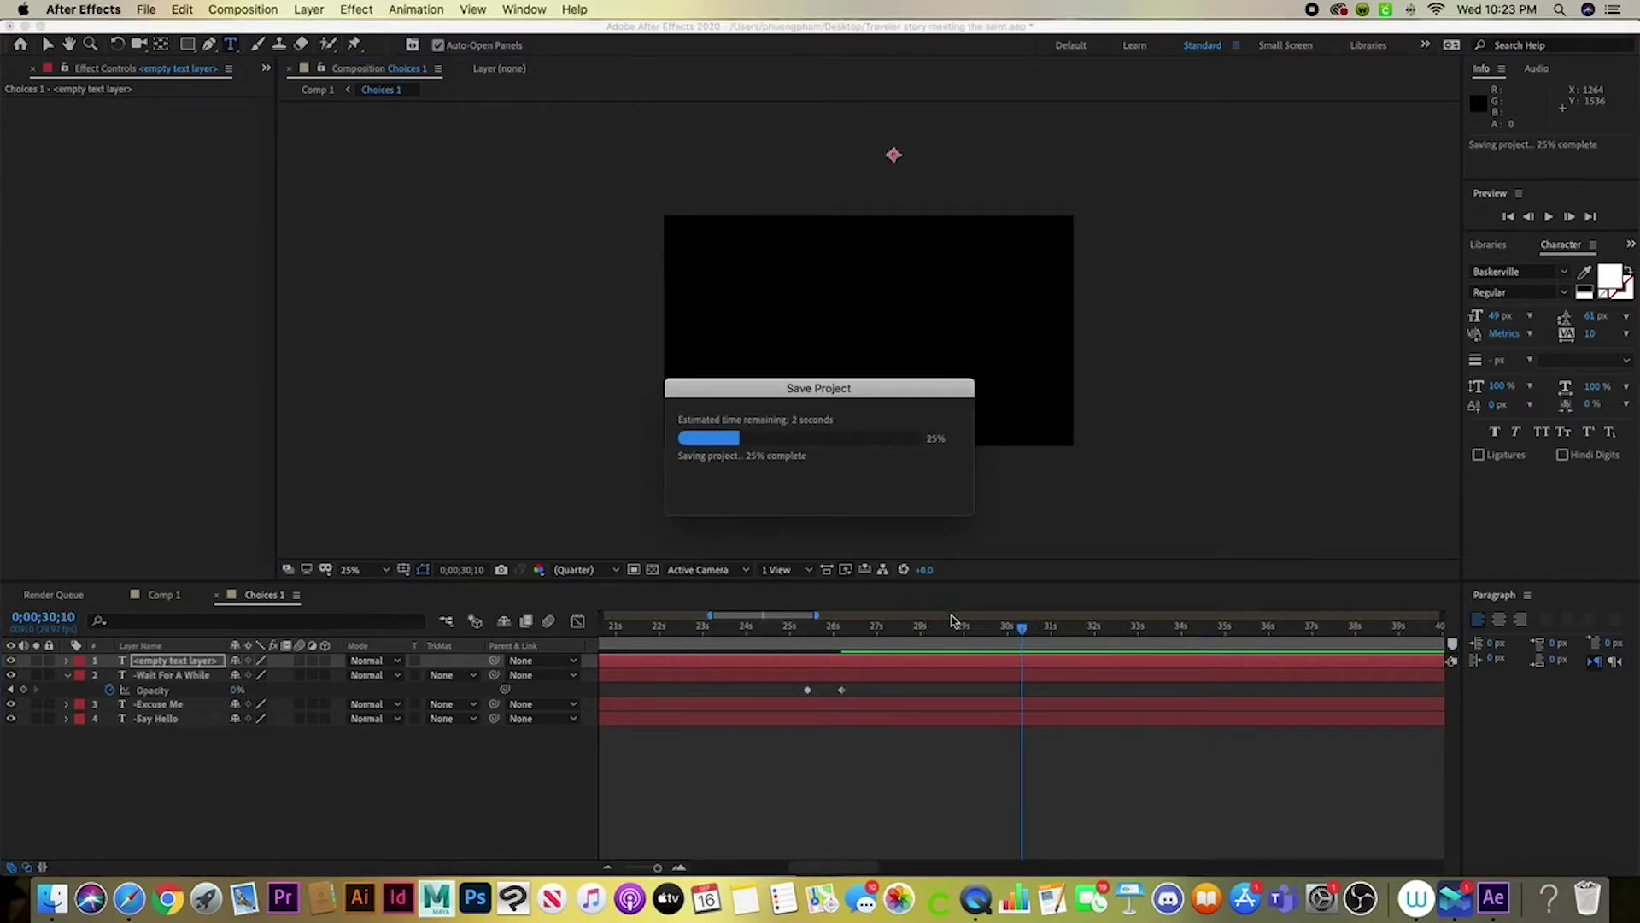
{"action": "left_click", "coordinate": [948, 622]}
{"action": "scroll", "coordinate": [951, 622], "scroll_direction": "right", "scroll_amount": 2}
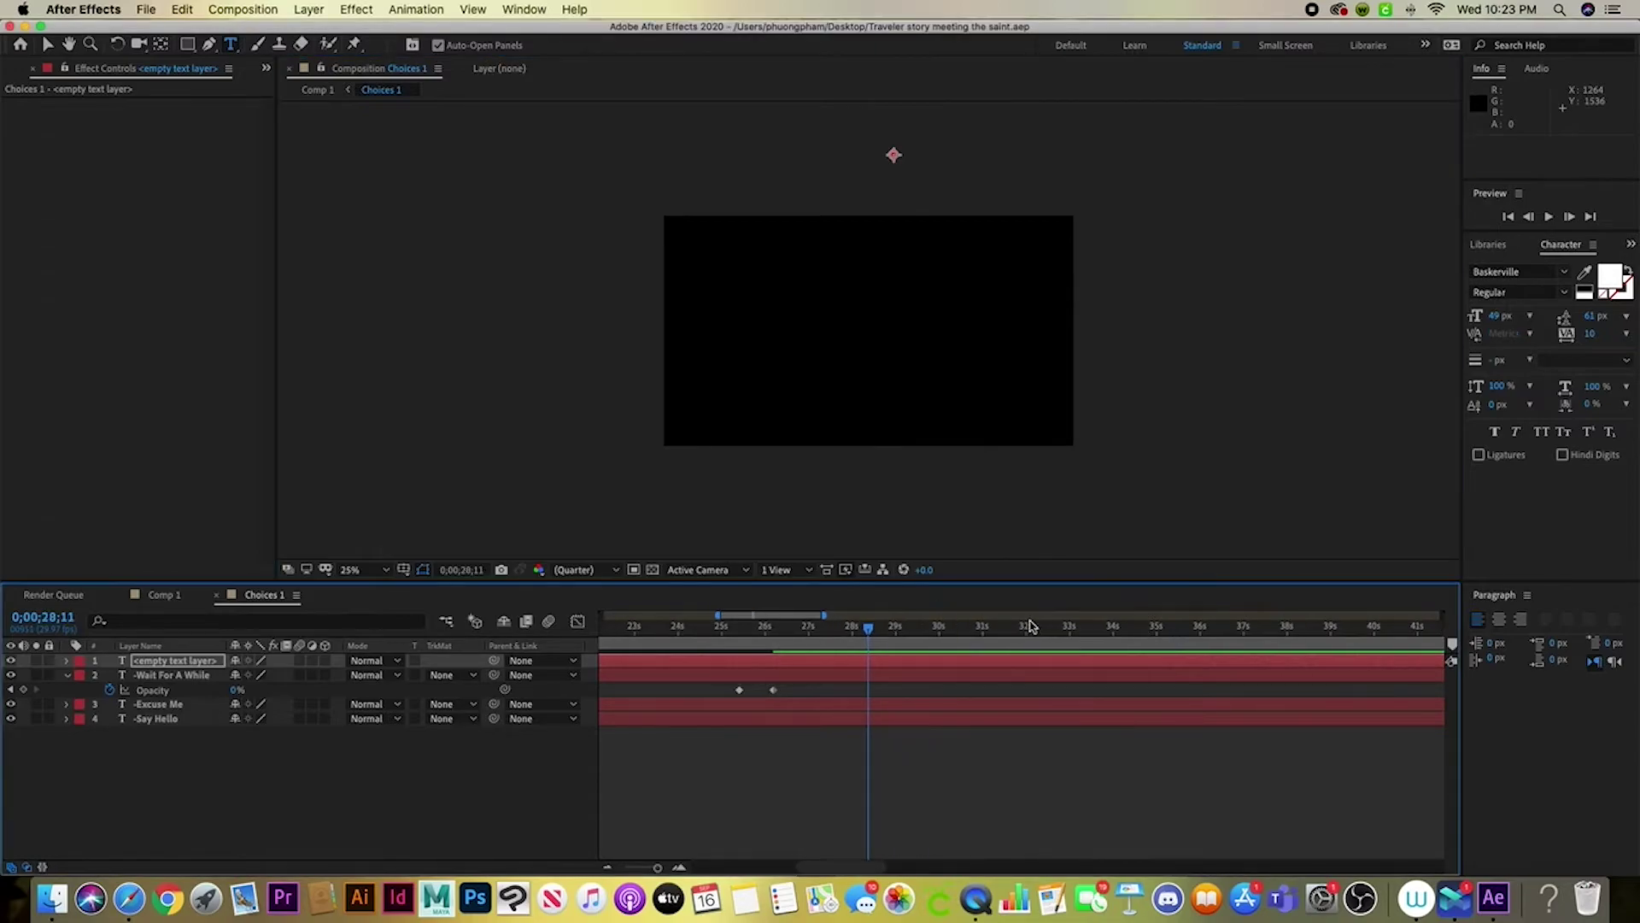
{"action": "left_click_drag", "start_coordinate": [865, 630], "coordinate": [812, 647]}
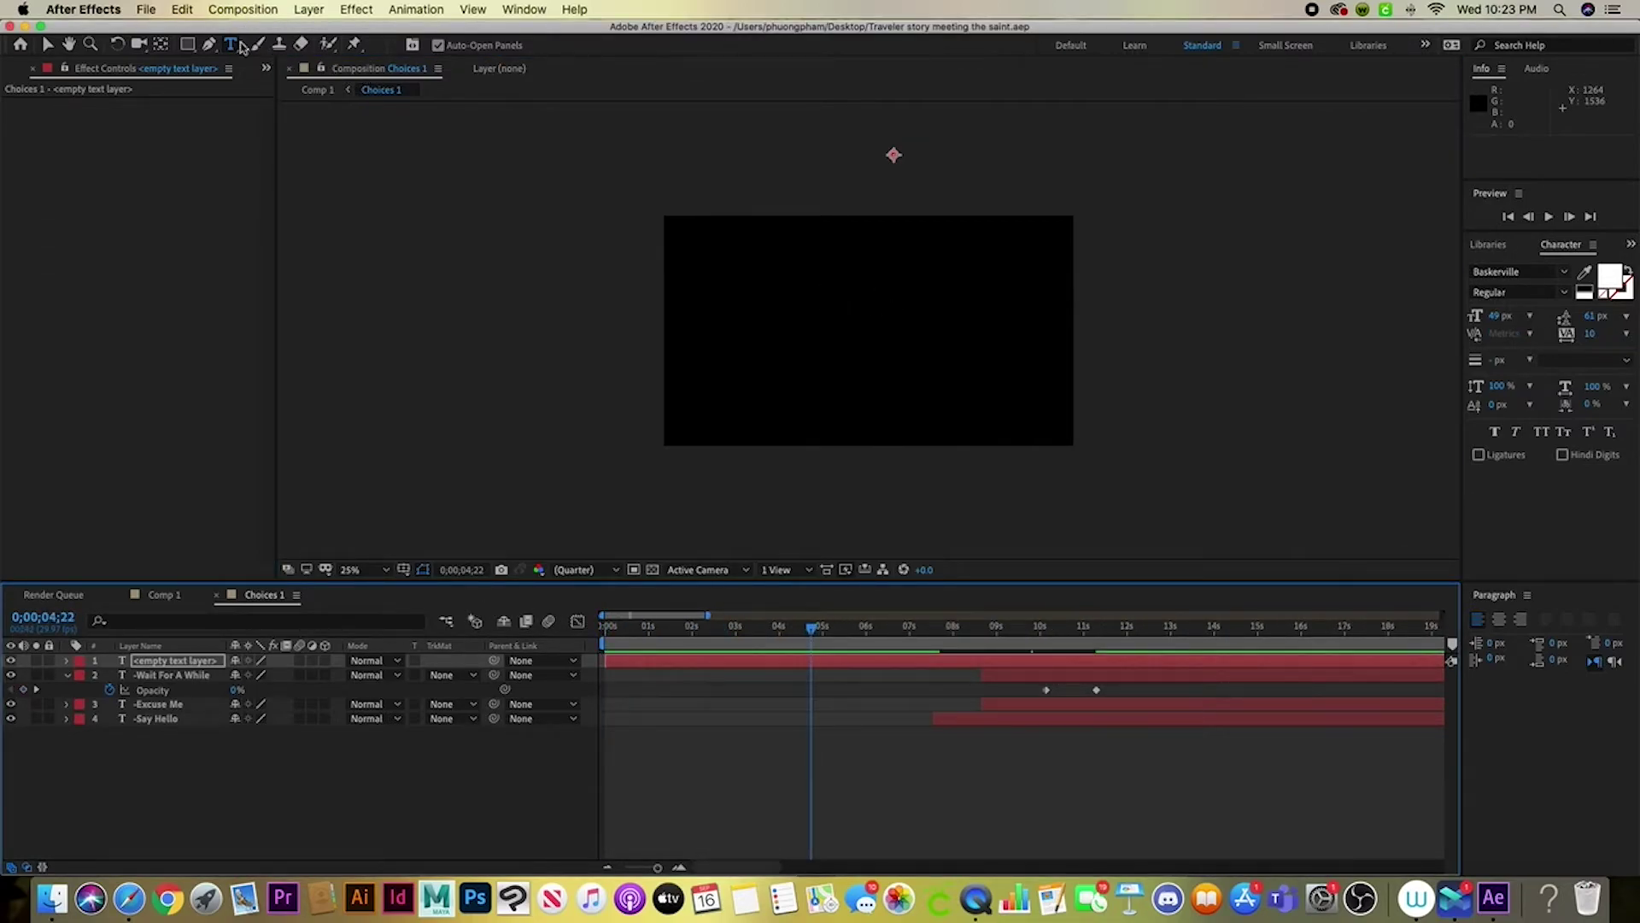
Switch to Comp 1 and preview the scene with the blinking choice and cursor from the start
{"action": "left_click", "coordinate": [362, 74]}
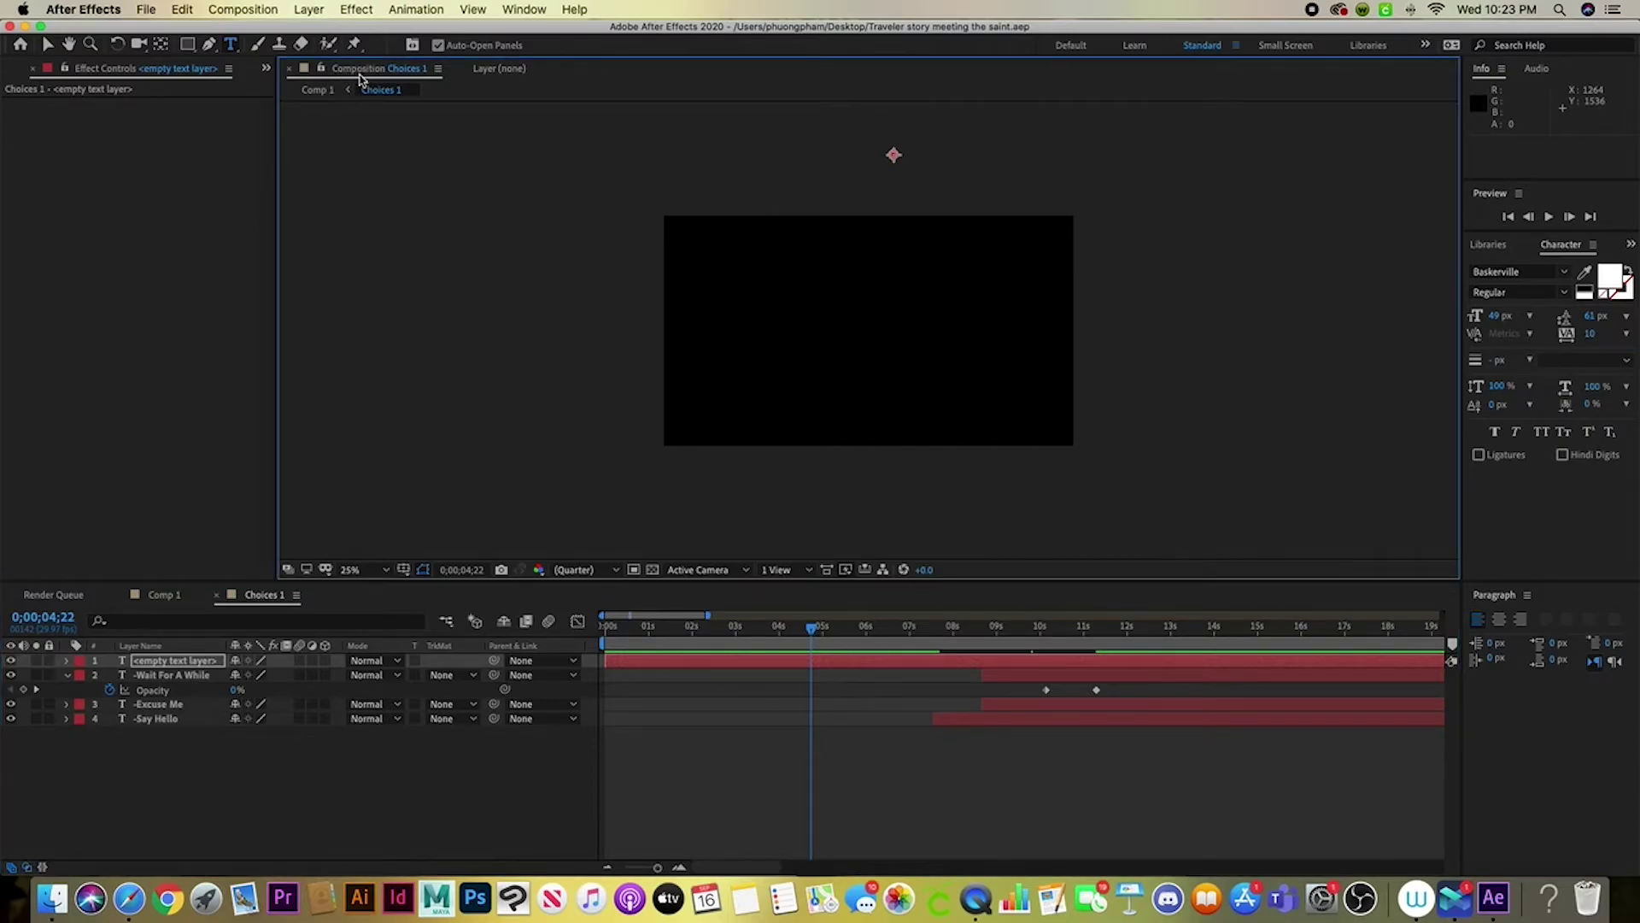
{"action": "left_click", "coordinate": [164, 594]}
{"action": "key", "text": "space"}
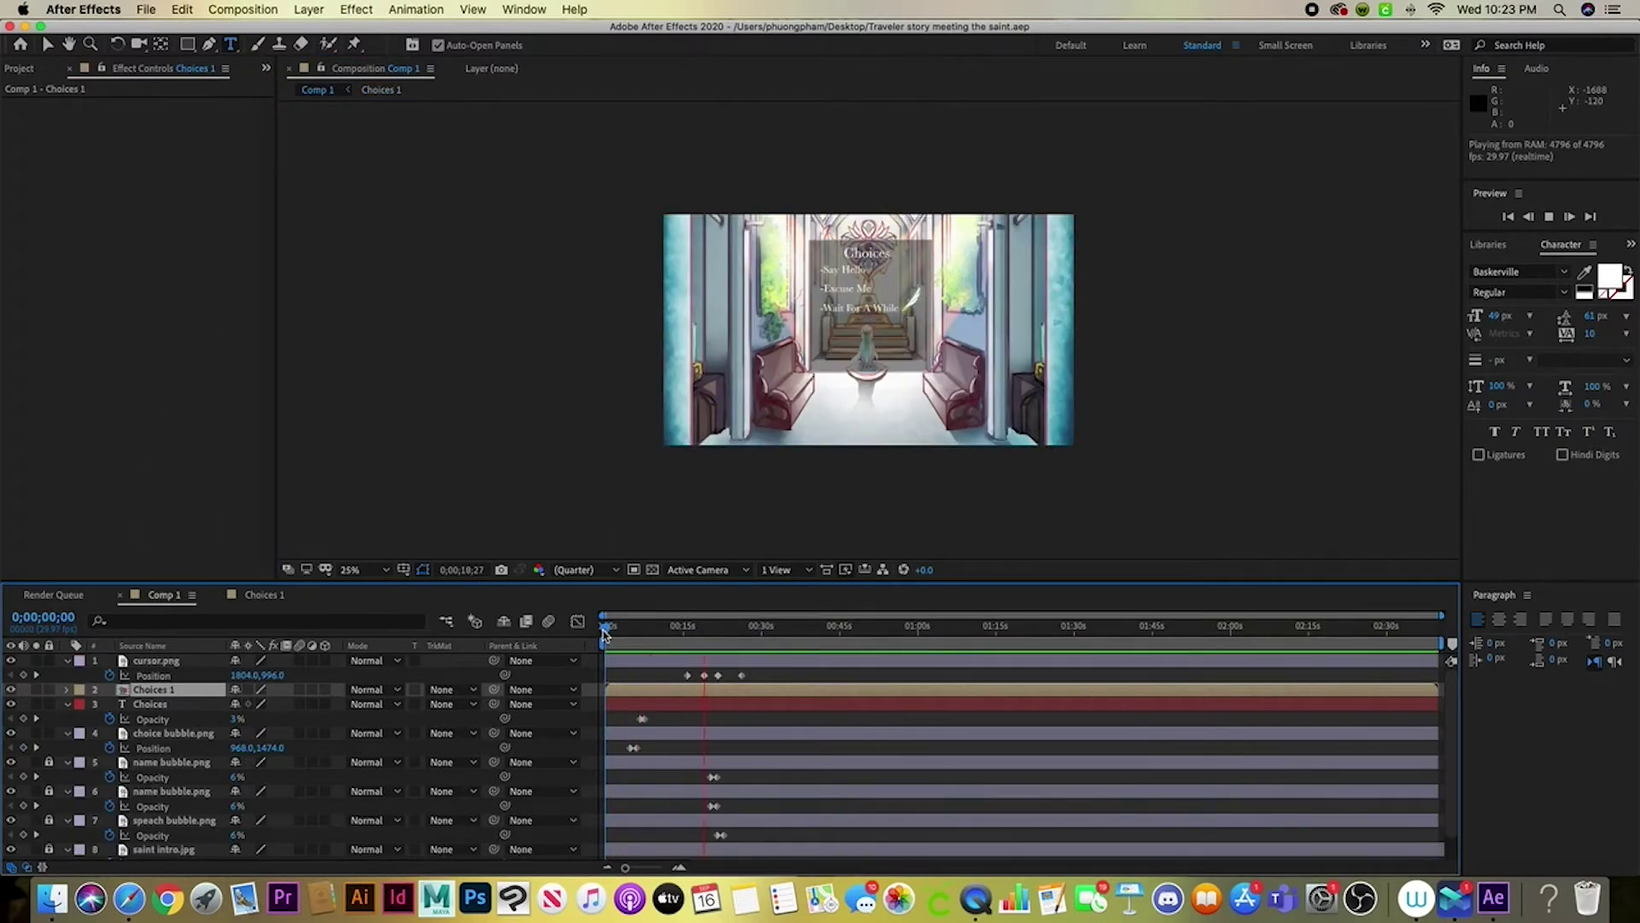
{"action": "key", "text": "space"}
Unlock both name bubble layers and the speech bubble layer, and shift their opacity keyframes together to about 26 seconds
{"action": "left_click_drag", "start_coordinate": [697, 767], "coordinate": [726, 816]}
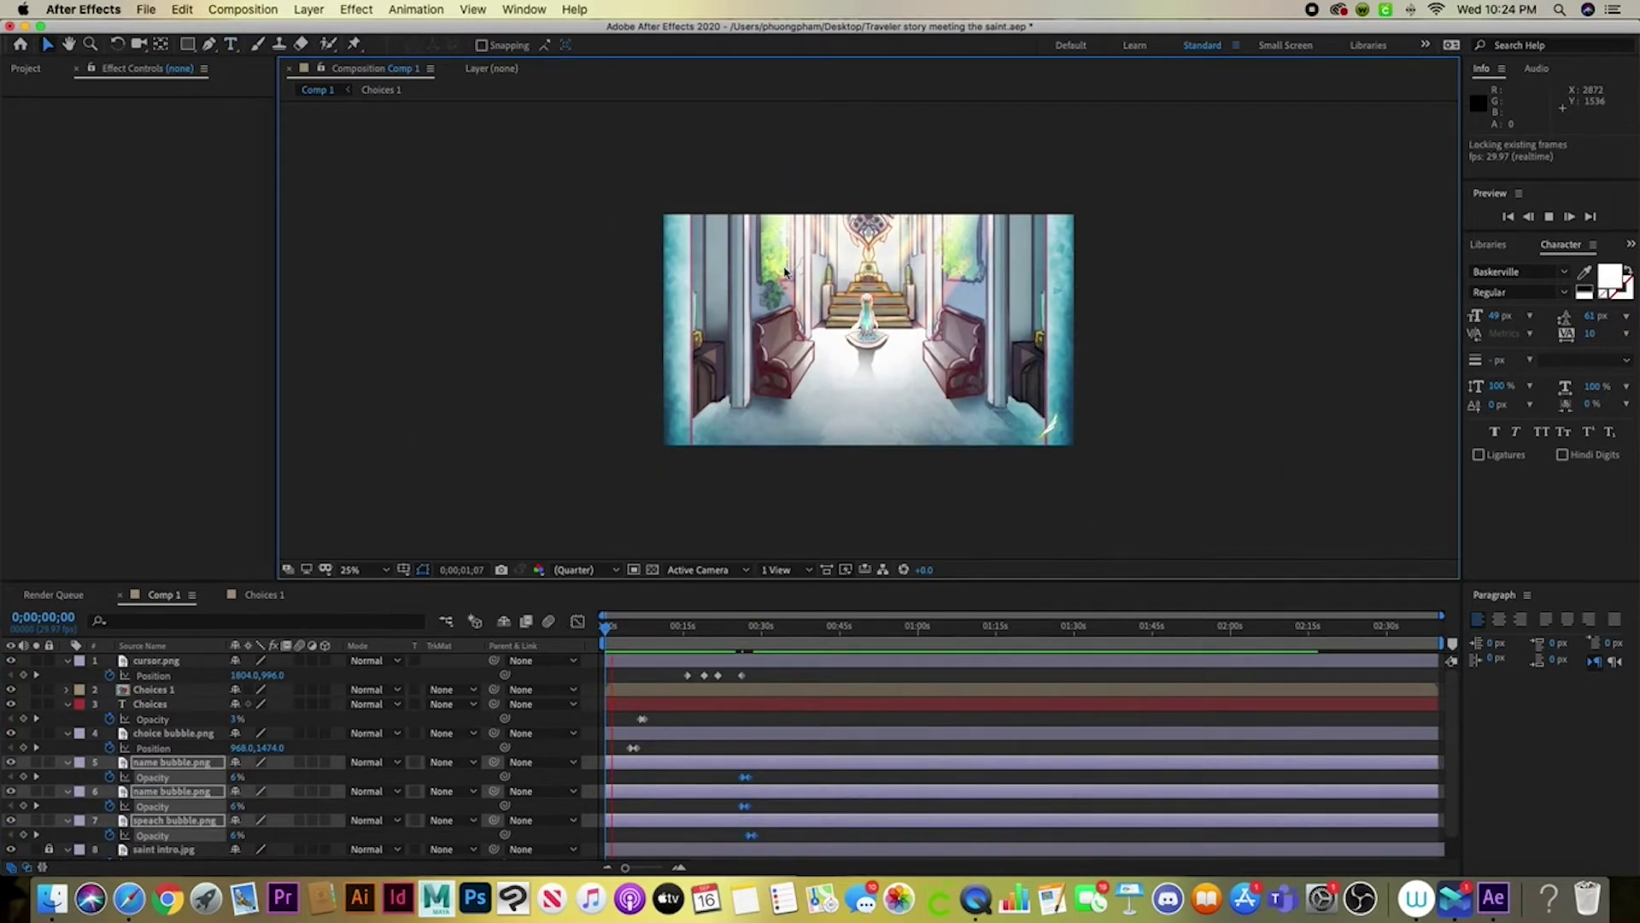
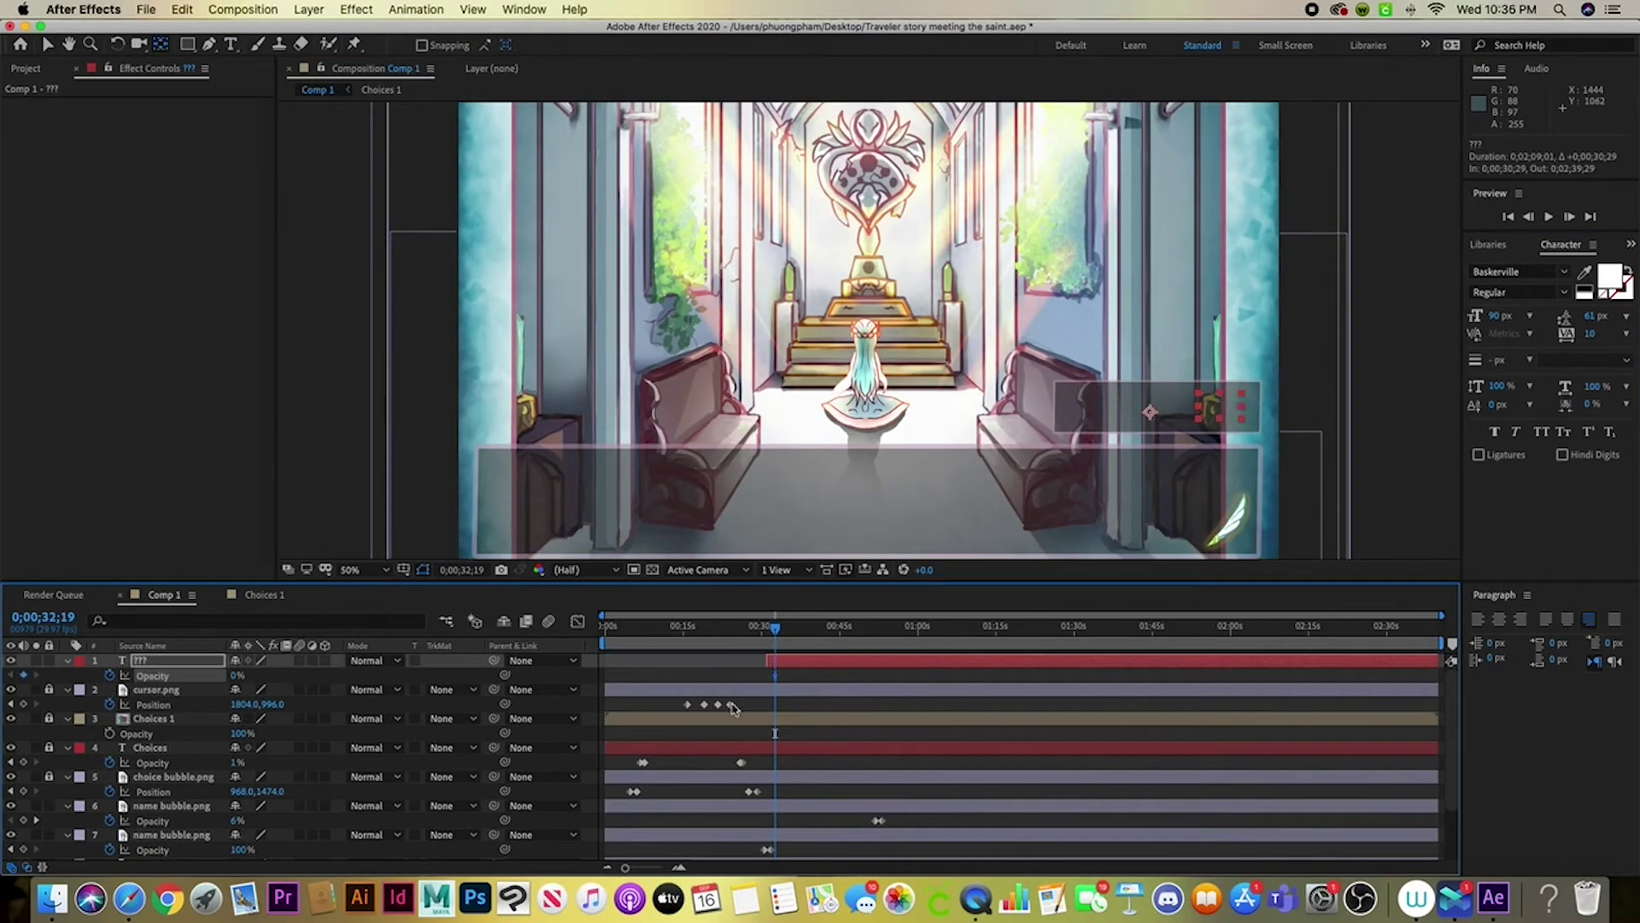
Enter 18 px speech-bubble text: "May the light of Flammae, guide people to a righteous path. May despair be one motivation than one chain. May hope ri-"
{"action": "left_click", "coordinate": [230, 44]}
{"action": "left_click_drag", "start_coordinate": [483, 460], "coordinate": [1240, 532]}
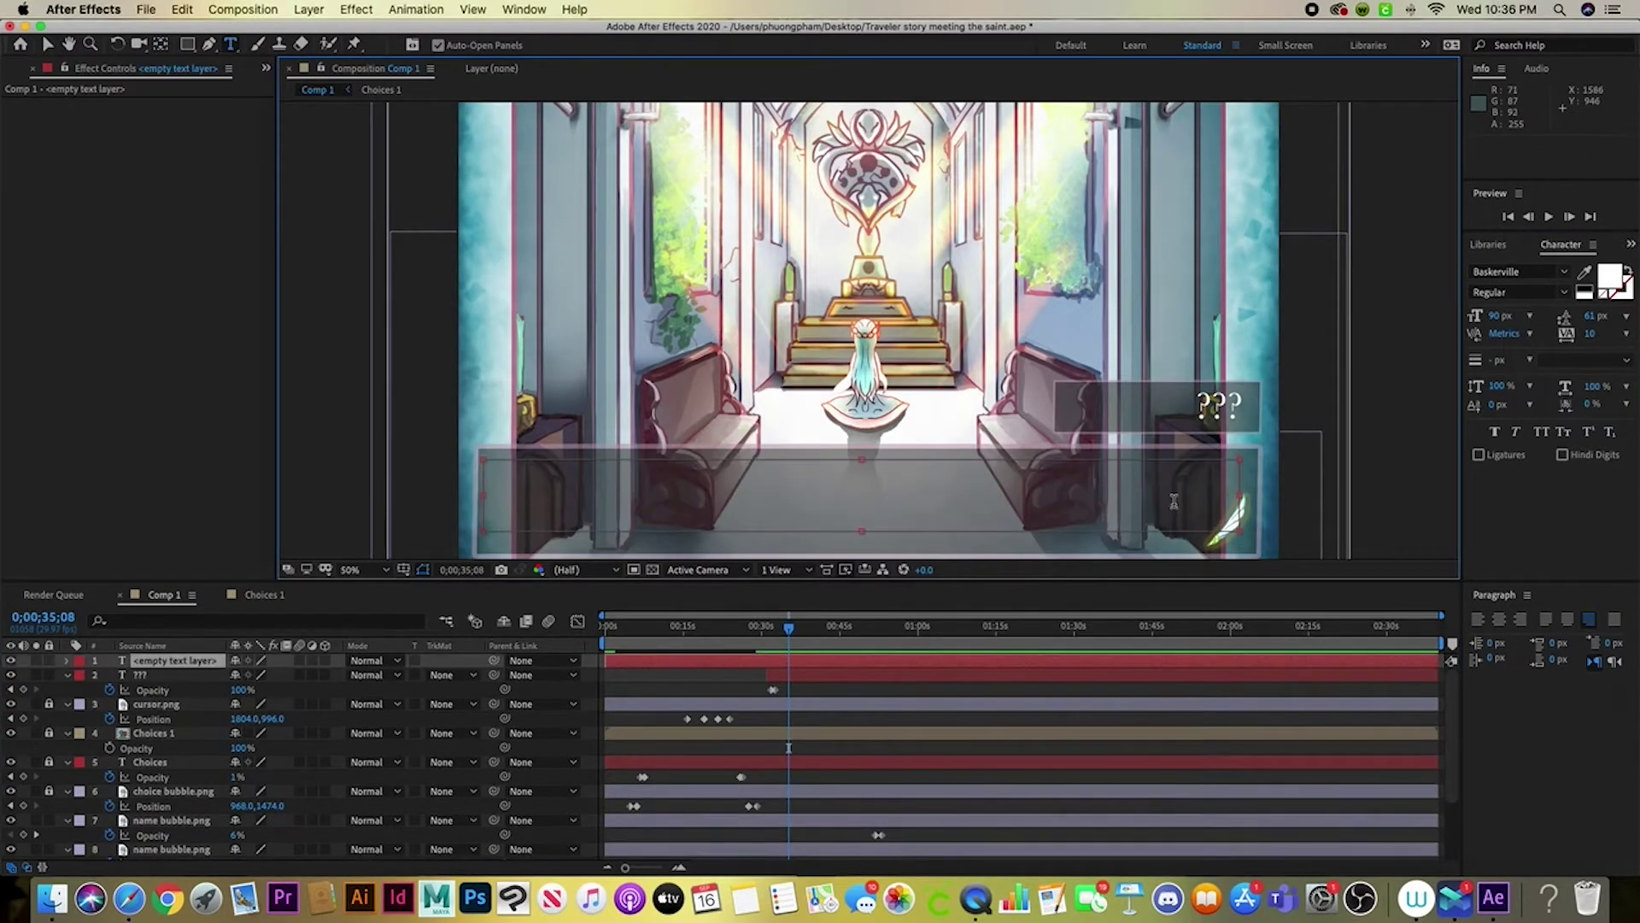
{"action": "left_click", "coordinate": [1530, 316]}
{"action": "left_click", "coordinate": [1508, 443]}
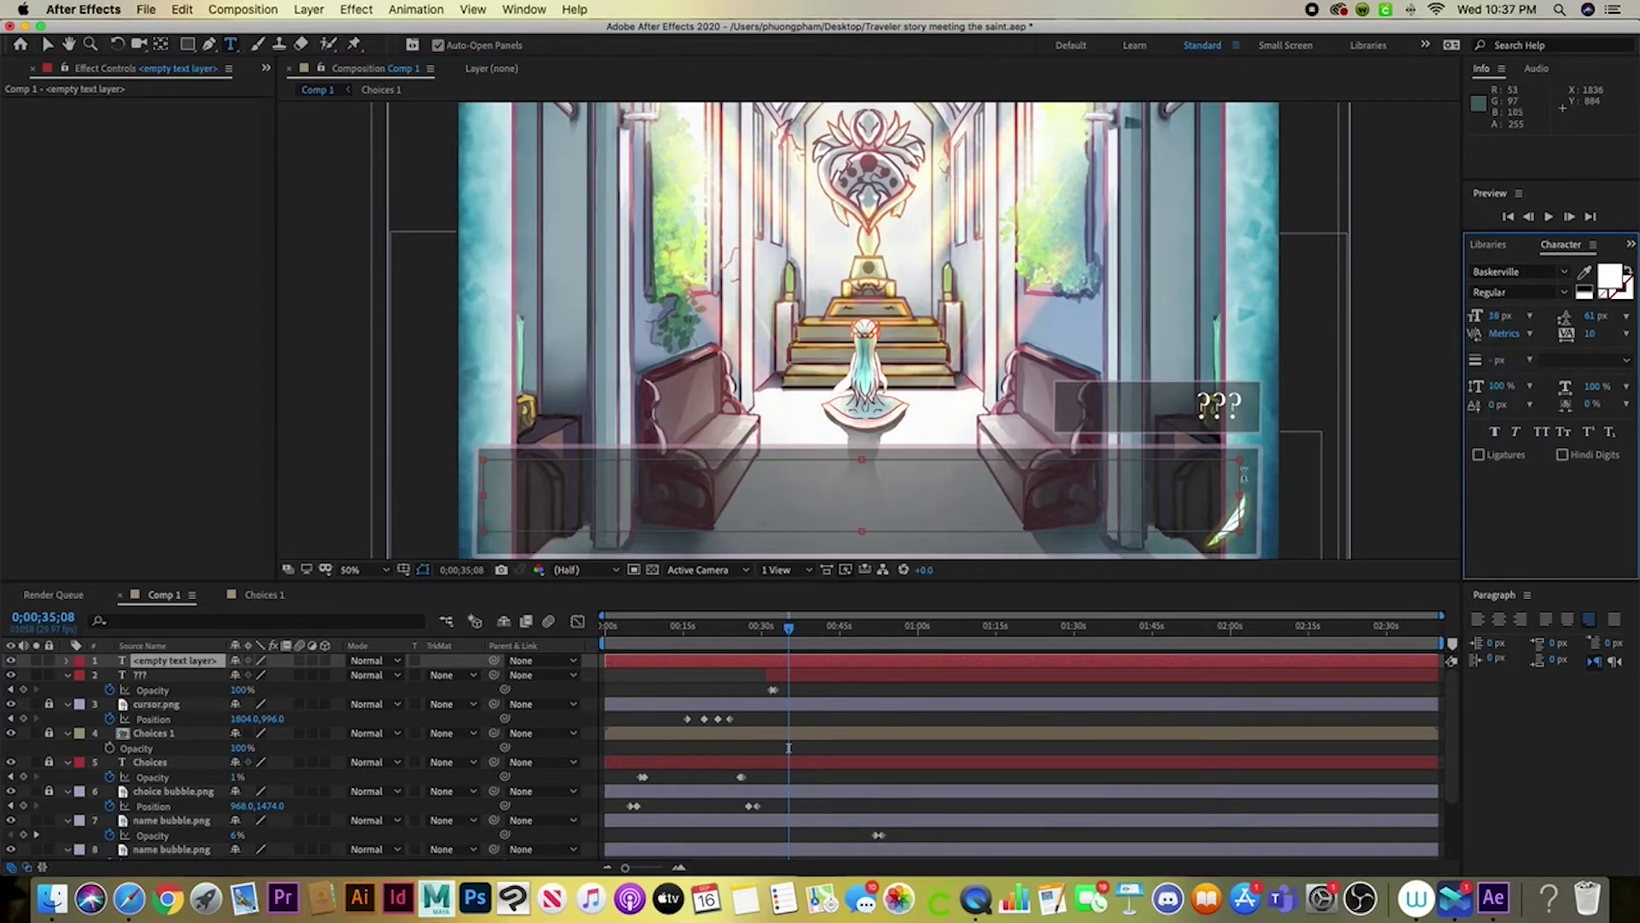
{"action": "type", "text": "May the light of"}
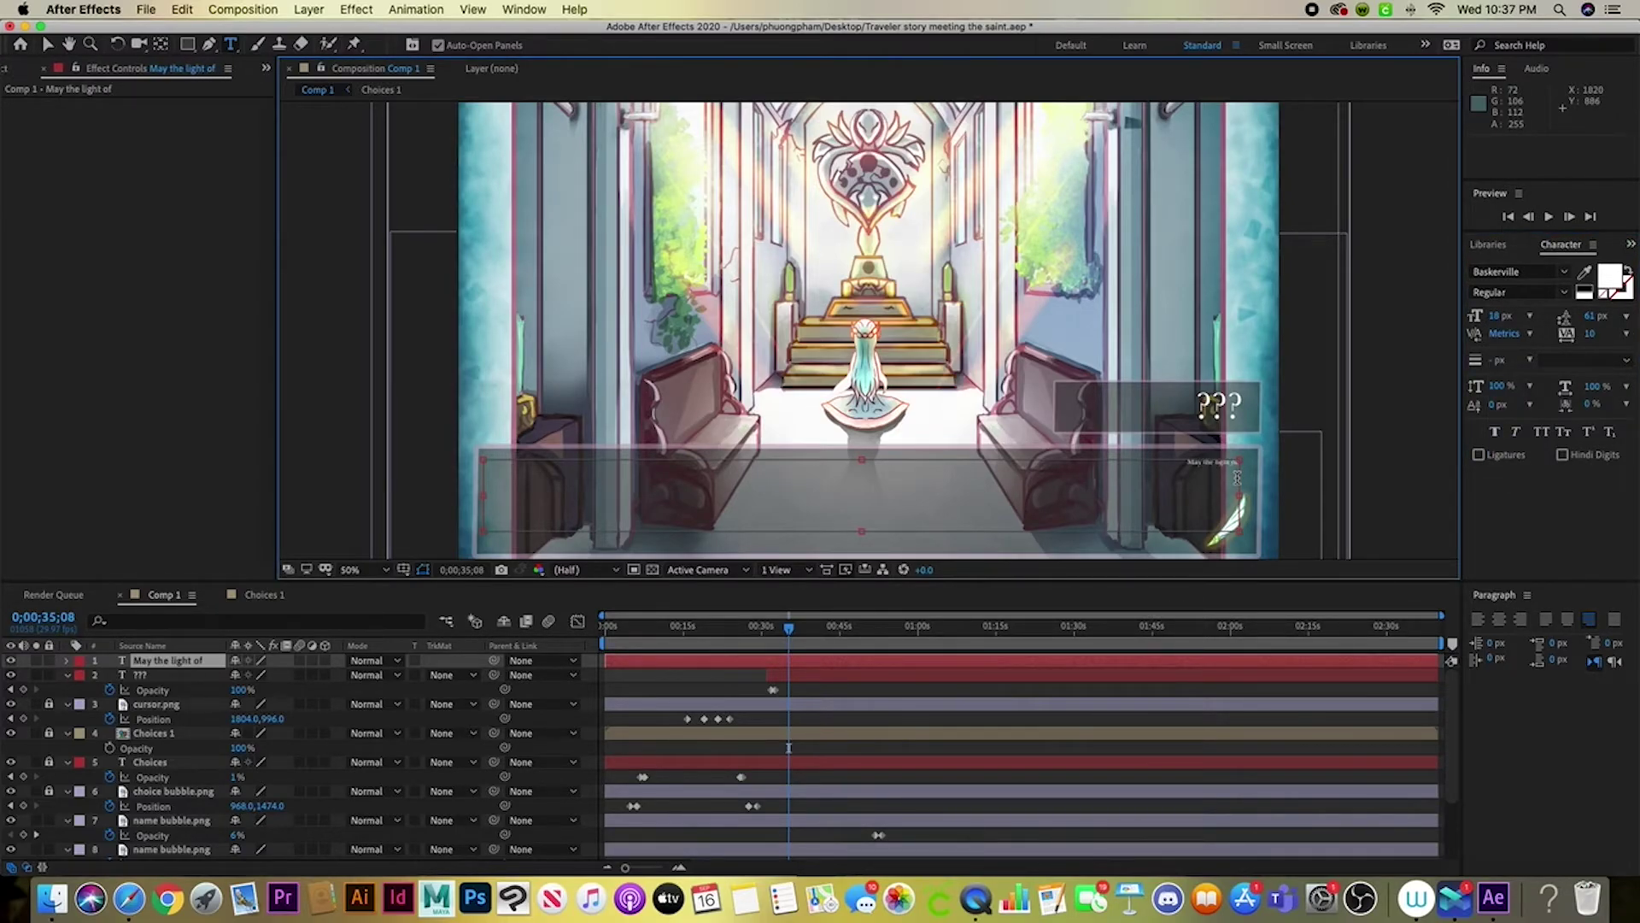
{"action": "type", "text": " Flammae, guide people to a right"}
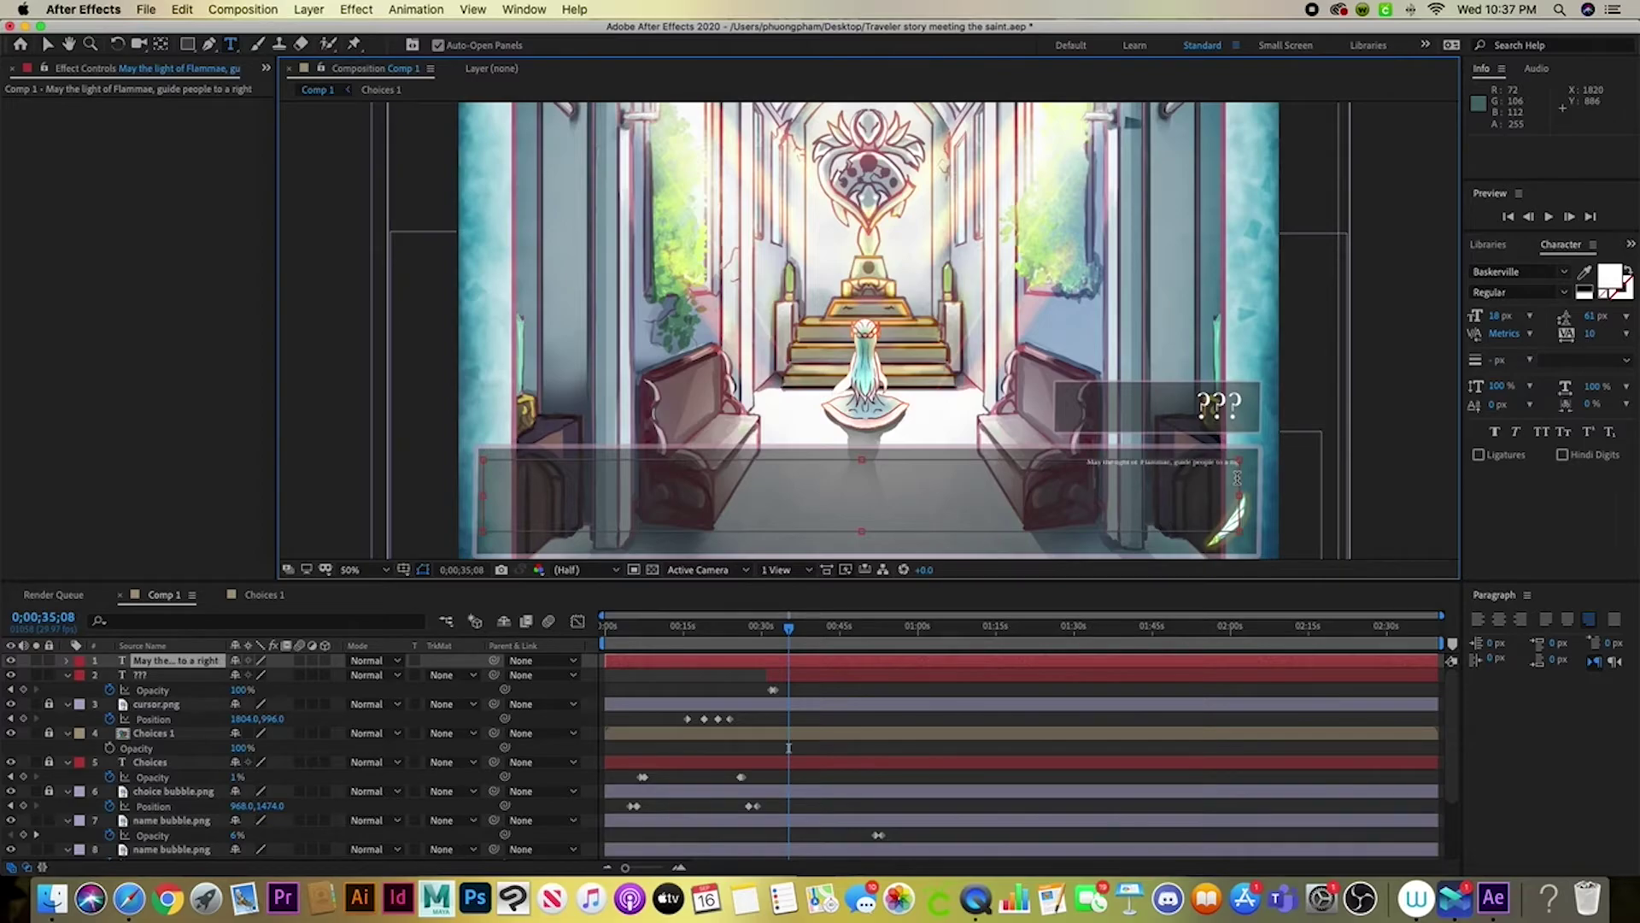
{"action": "type", "text": "eous path. May despair be the motivation that my hope ri"}
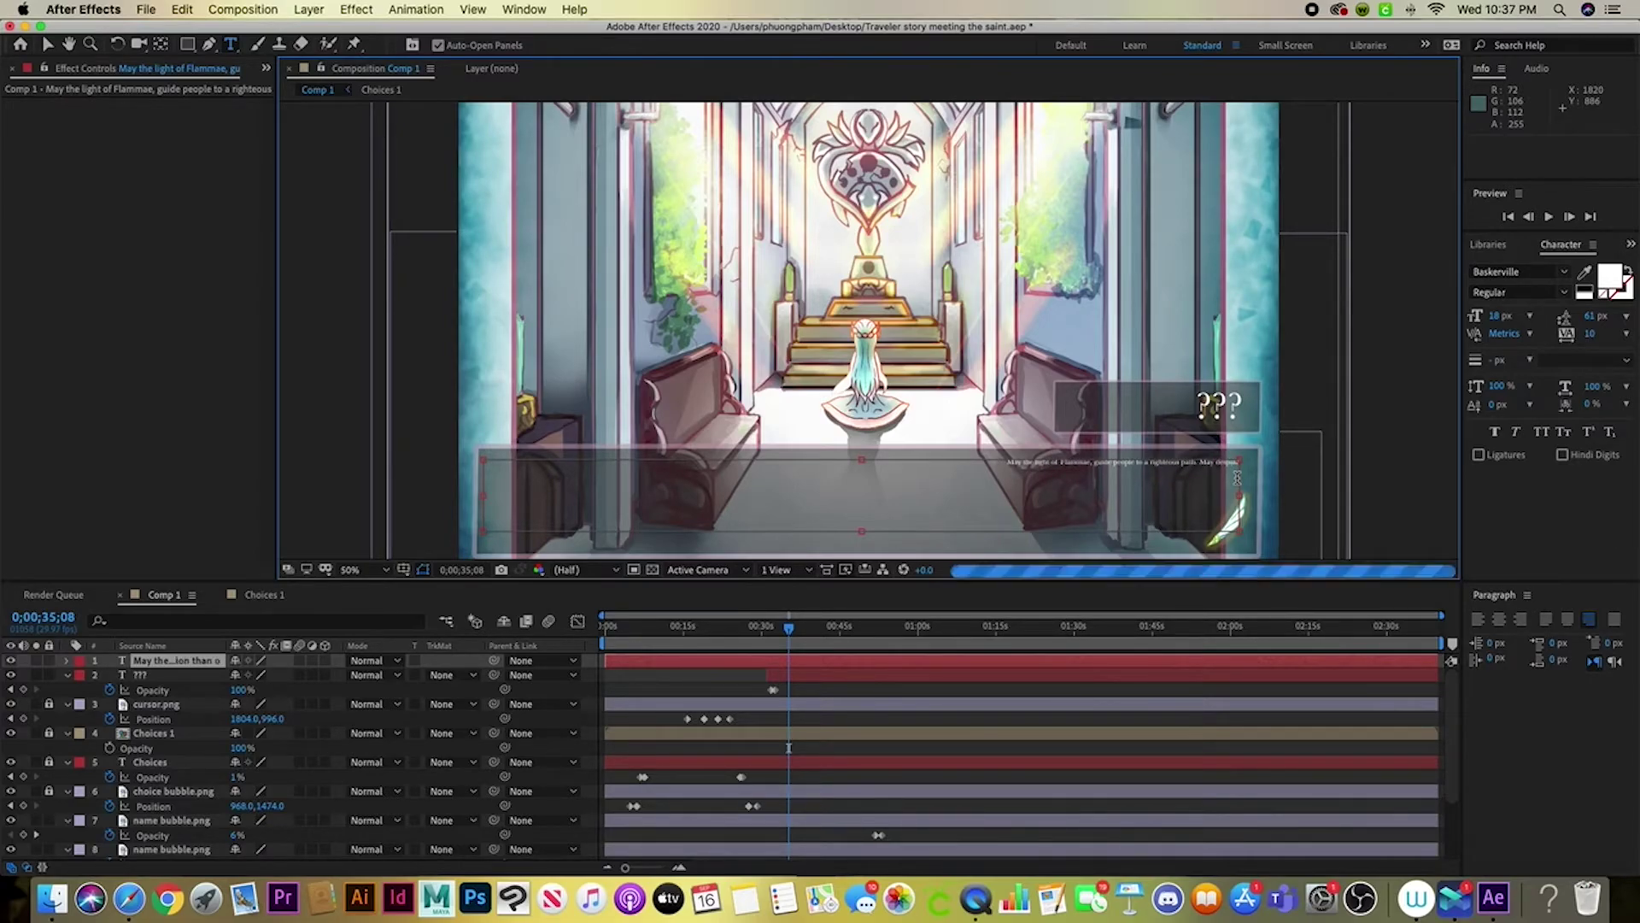
Enlarge all the dialogue text to 42 px and narrow its text box inward from the speech bubble's left edge
{"action": "key", "text": "super+a"}
{"action": "left_click_drag", "start_coordinate": [1500, 316], "coordinate": [1521, 316]}
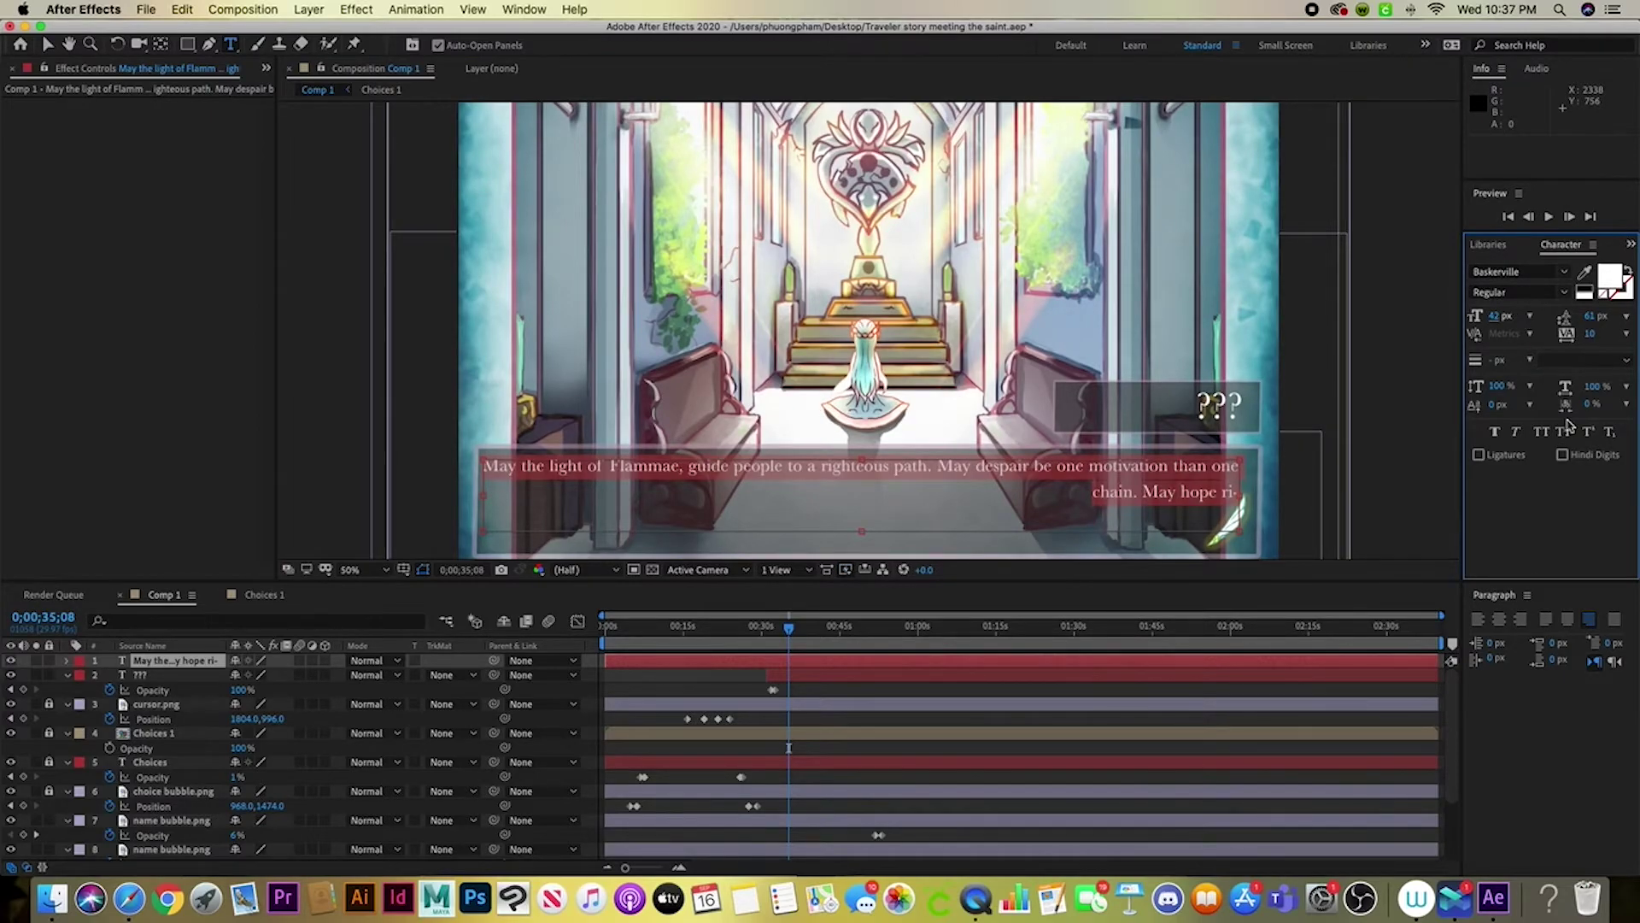
{"action": "left_click_drag", "start_coordinate": [483, 496], "coordinate": [520, 495]}
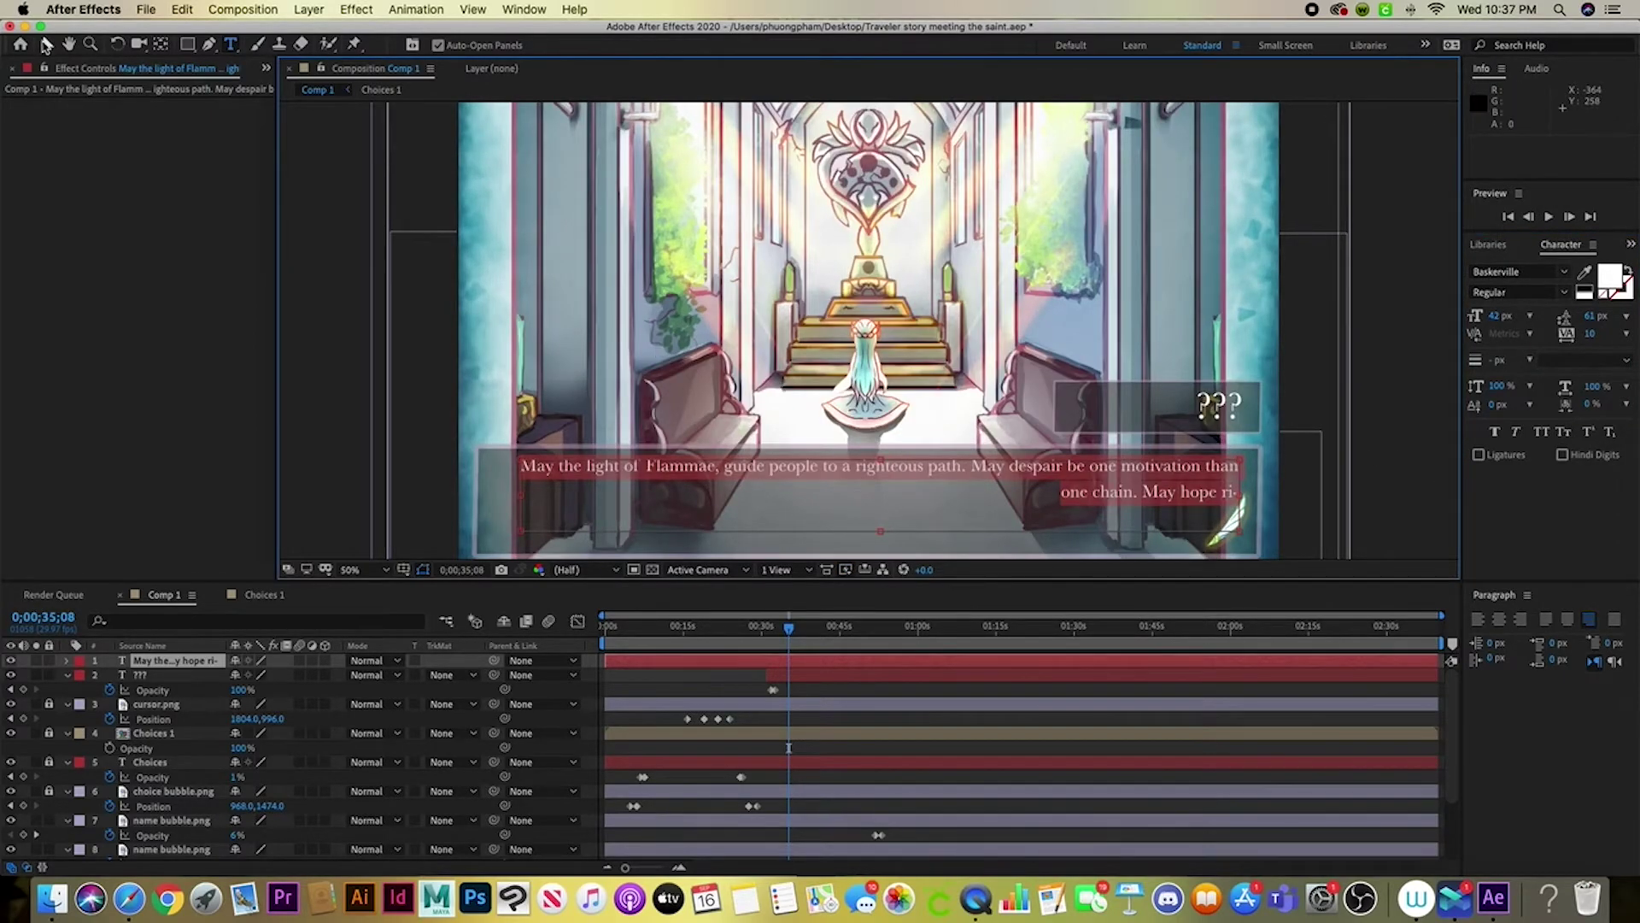
Change the dialogue text's font style to Baskerville SemiBold Italic
{"action": "left_click", "coordinate": [47, 45]}
{"action": "double_click", "coordinate": [1139, 469]}
{"action": "left_click", "coordinate": [1565, 272]}
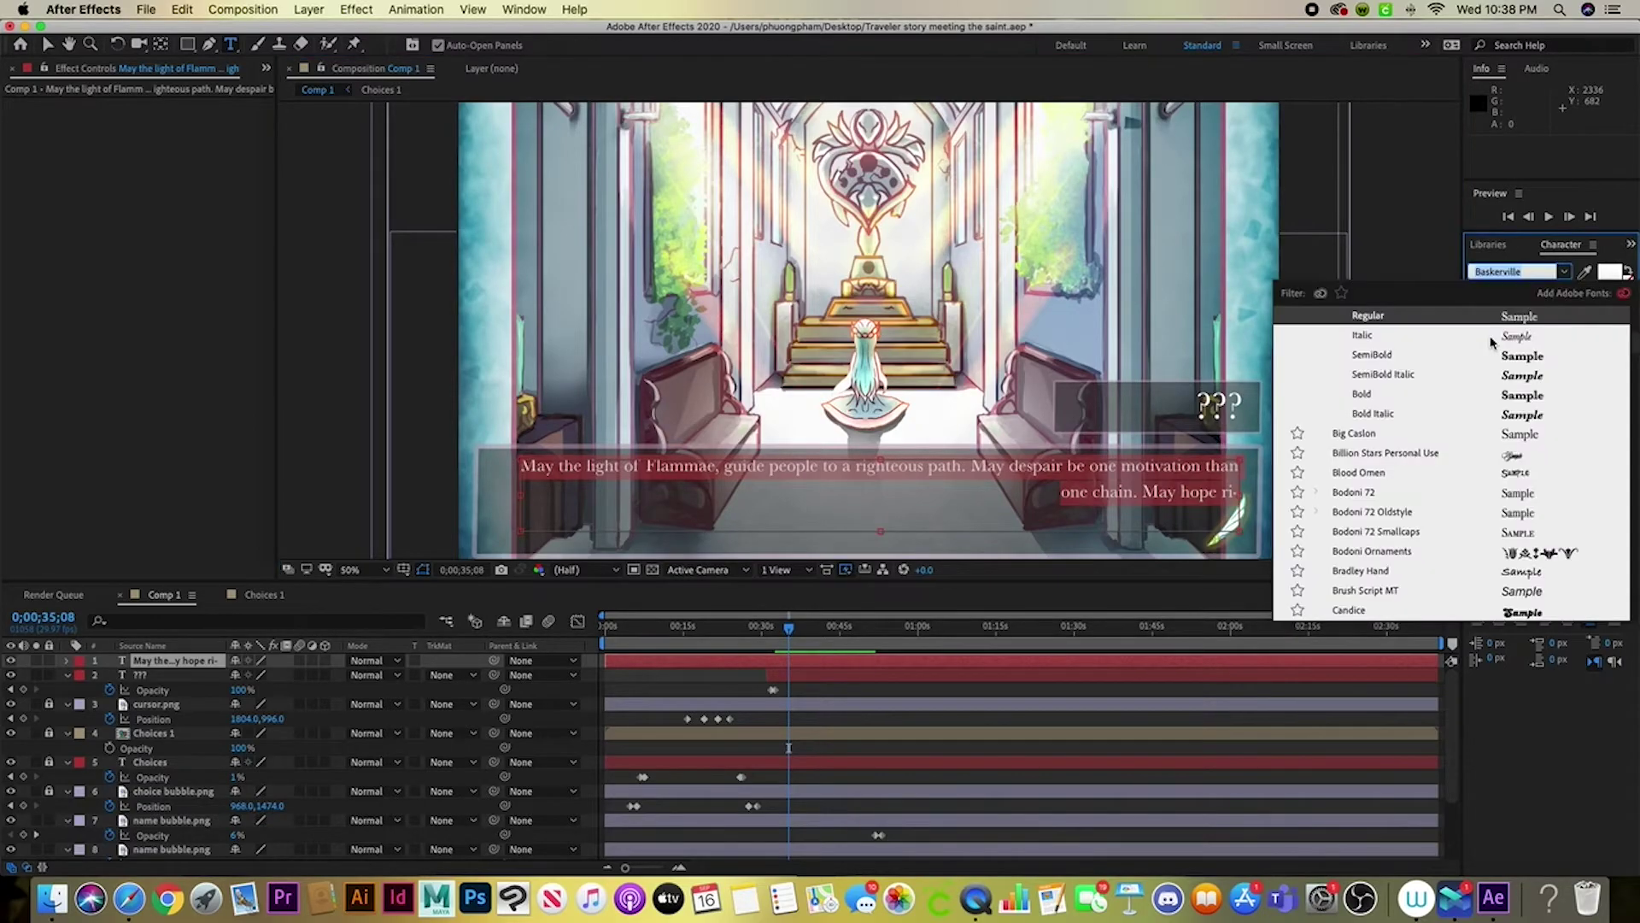
{"action": "left_click", "coordinate": [1528, 357]}
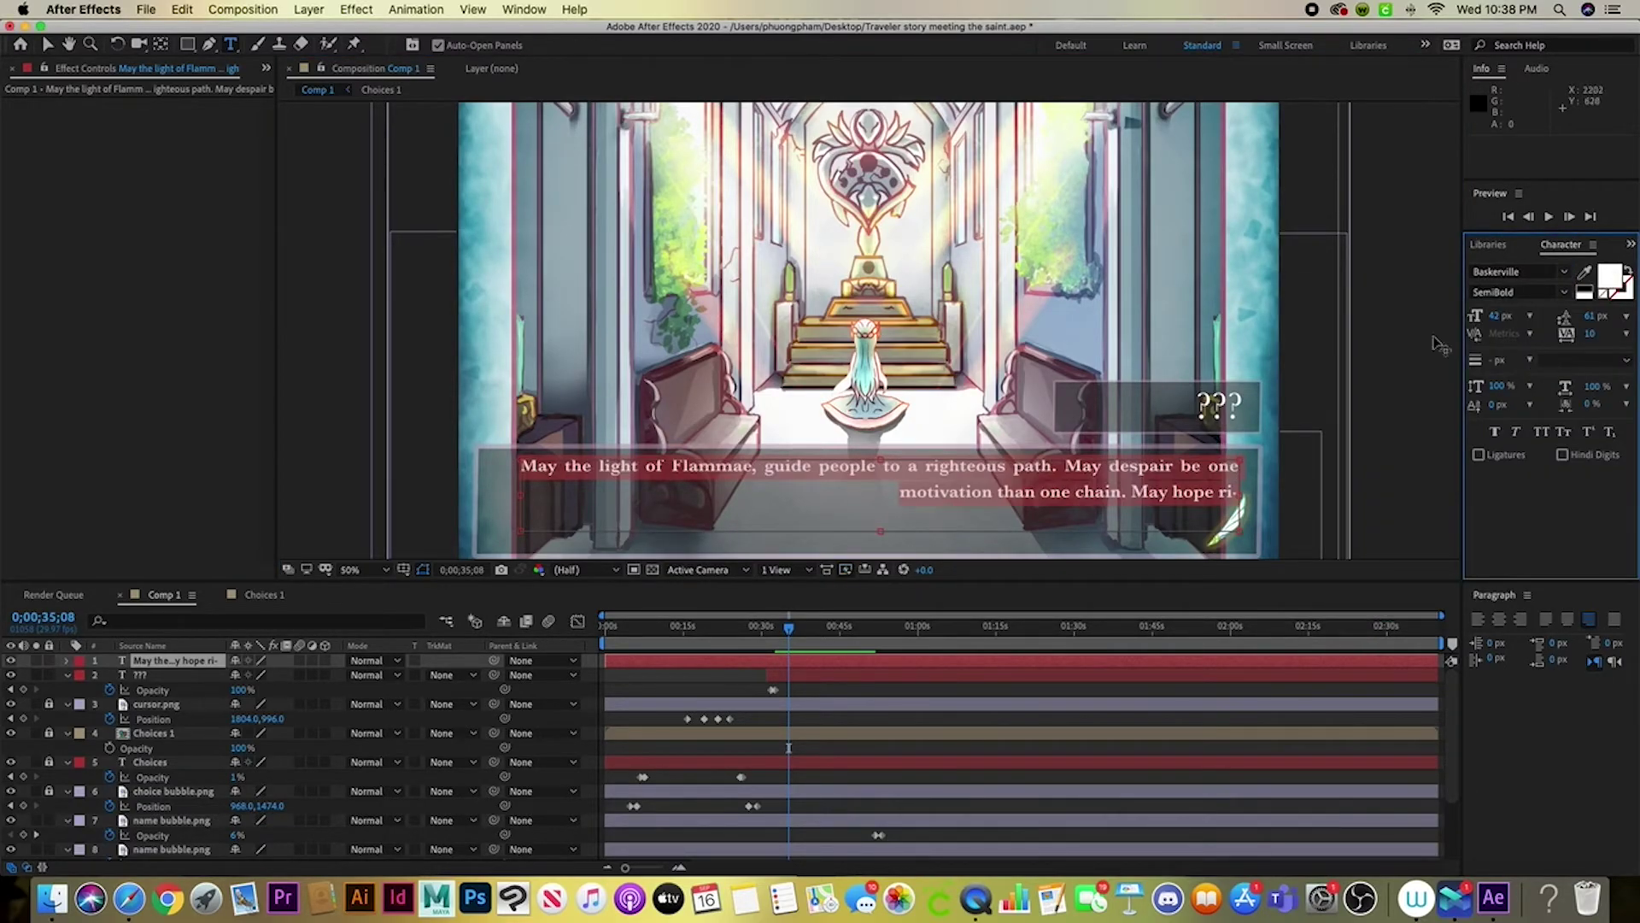
{"action": "left_click", "coordinate": [1557, 293]}
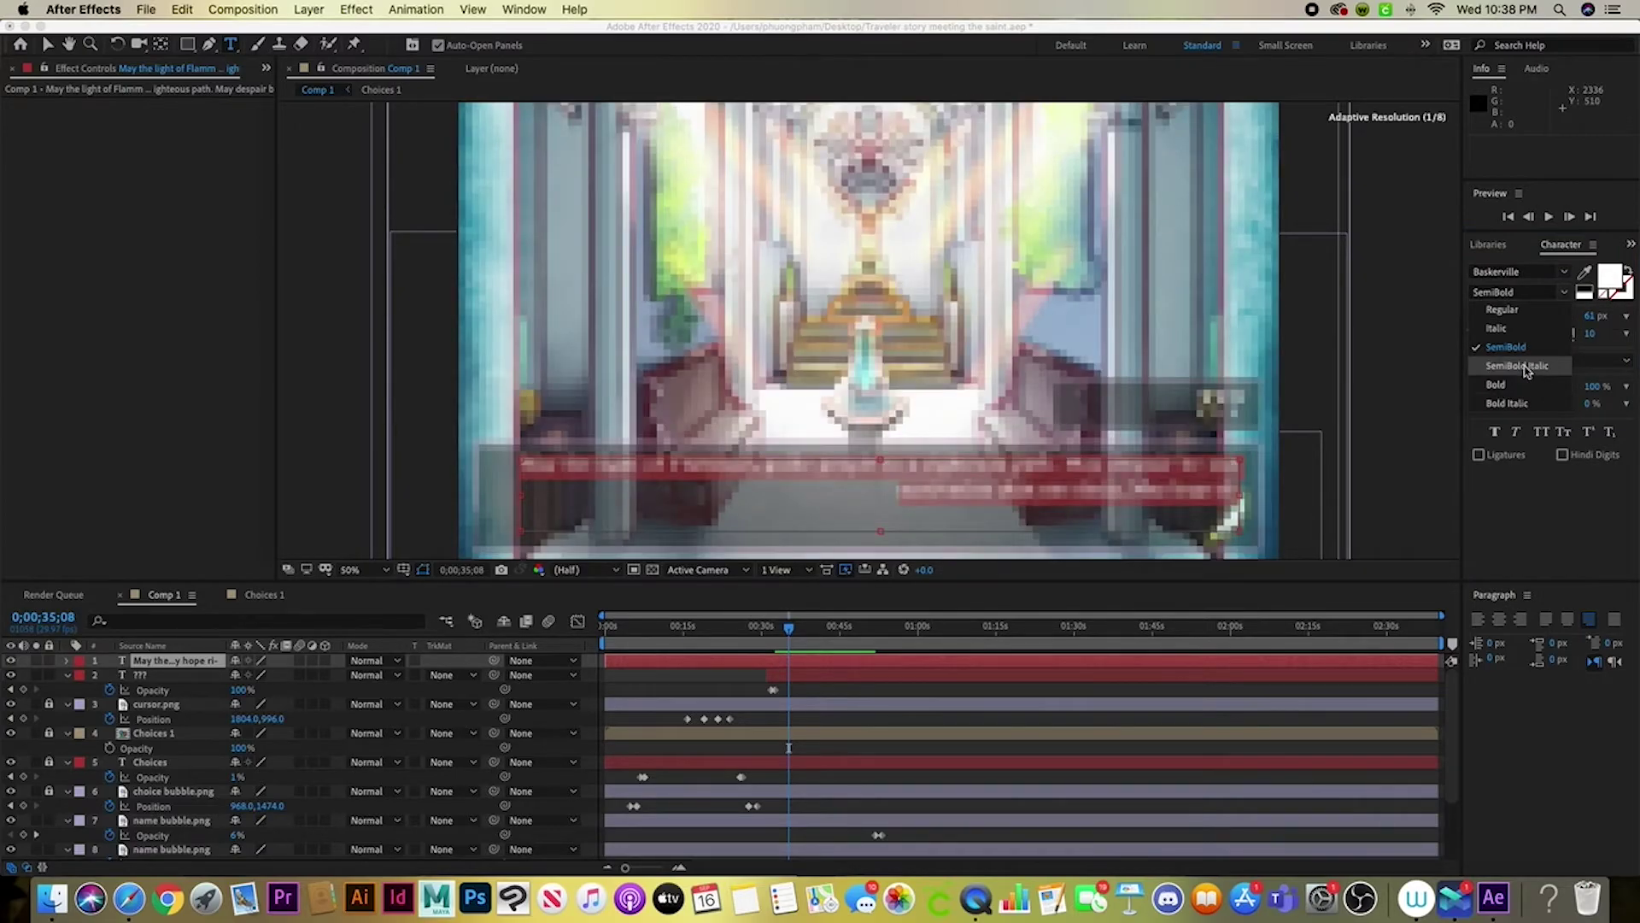
{"action": "left_click", "coordinate": [1526, 367]}
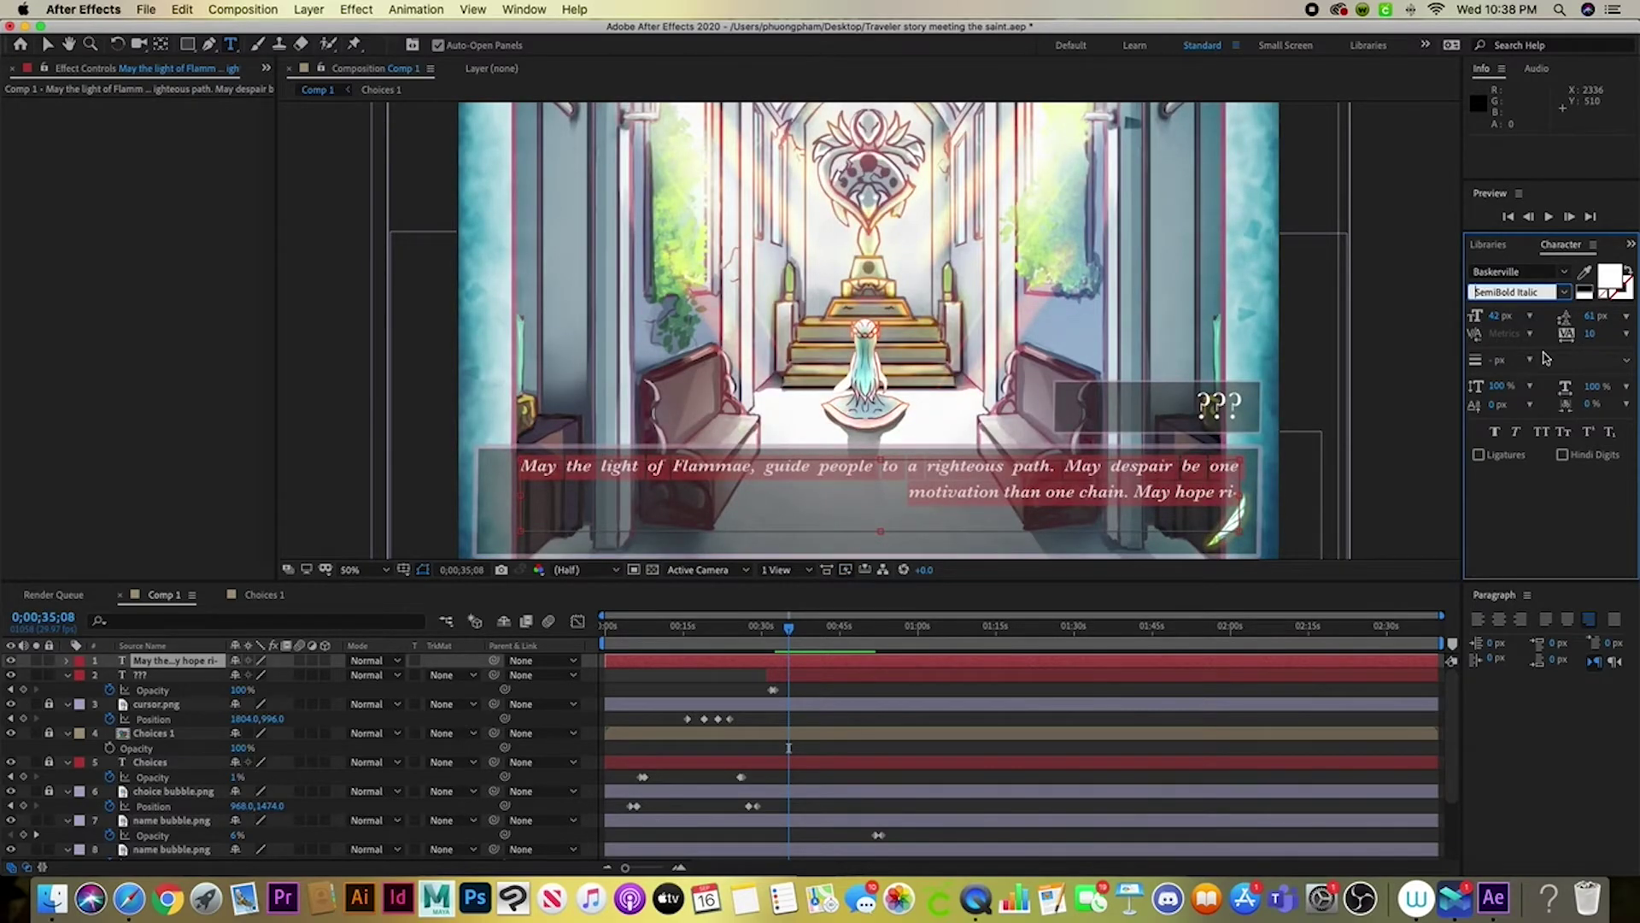
{"action": "left_click", "coordinate": [1227, 502]}
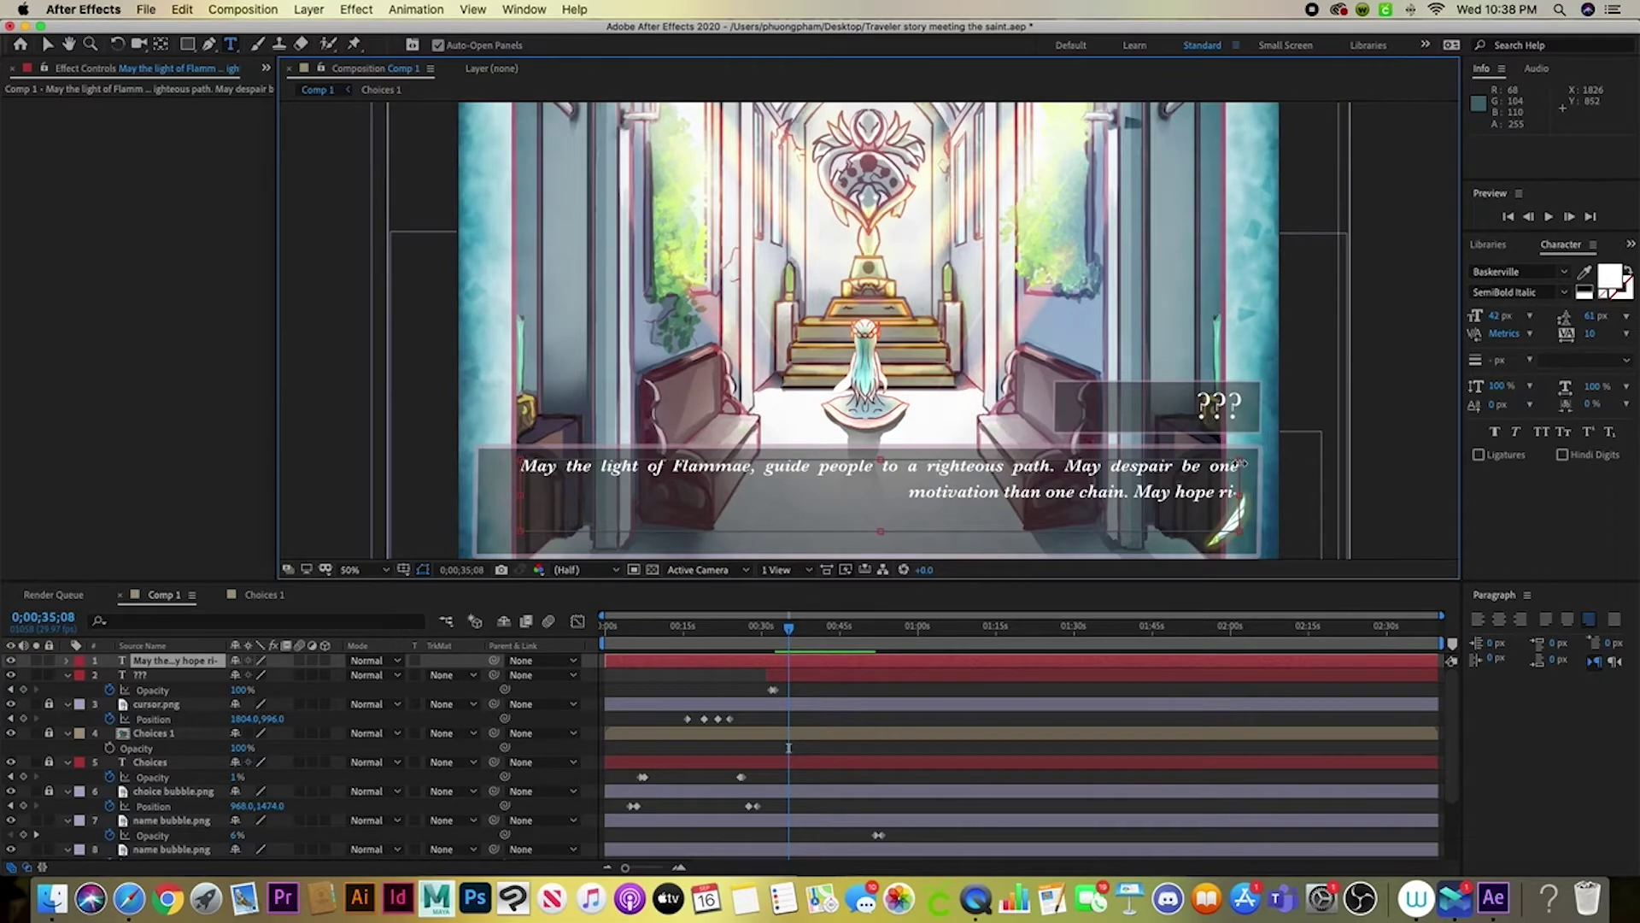
Add a Character Offset text animator to the dialogue text layer and expand its text properties
{"action": "left_click", "coordinate": [773, 692]}
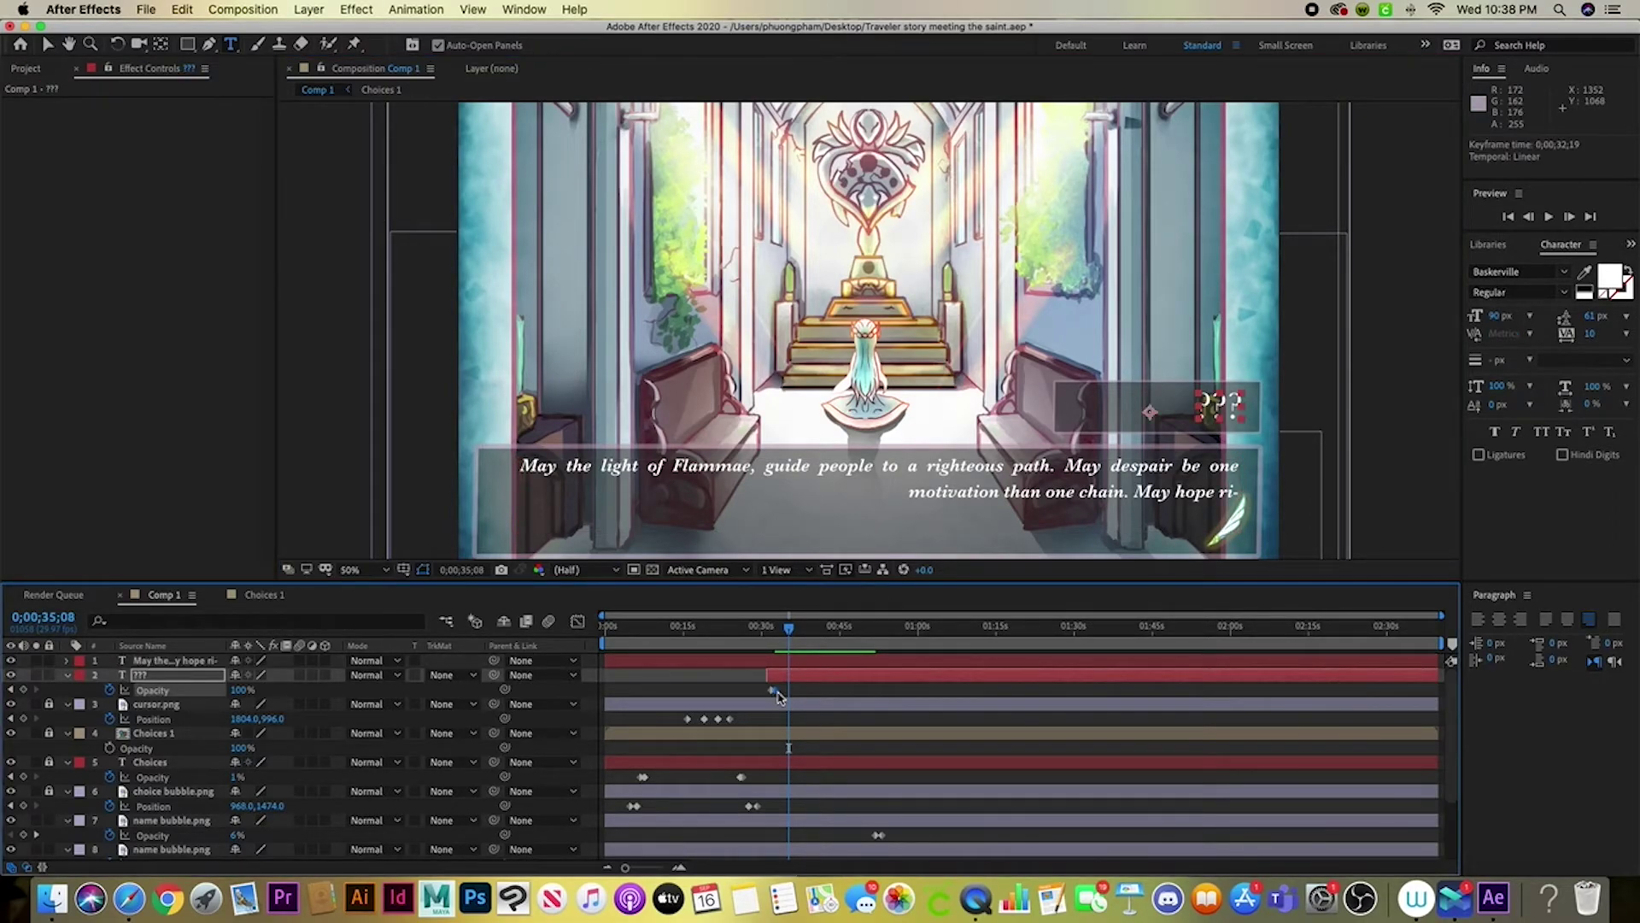
{"action": "left_click", "coordinate": [814, 663]}
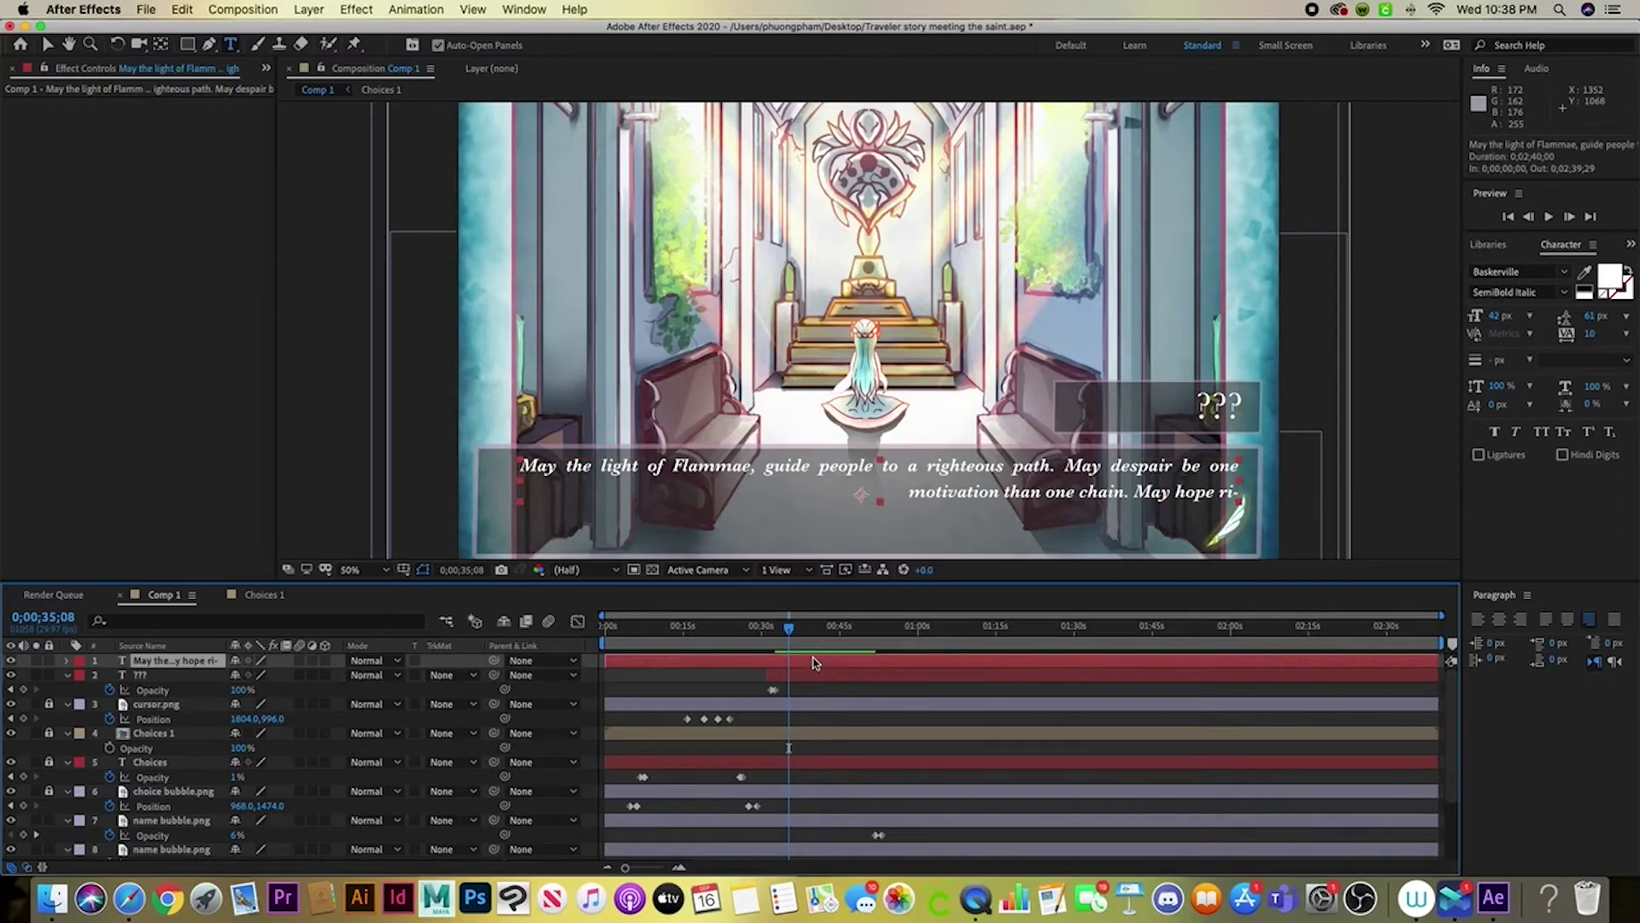
{"action": "left_click", "coordinate": [66, 662]}
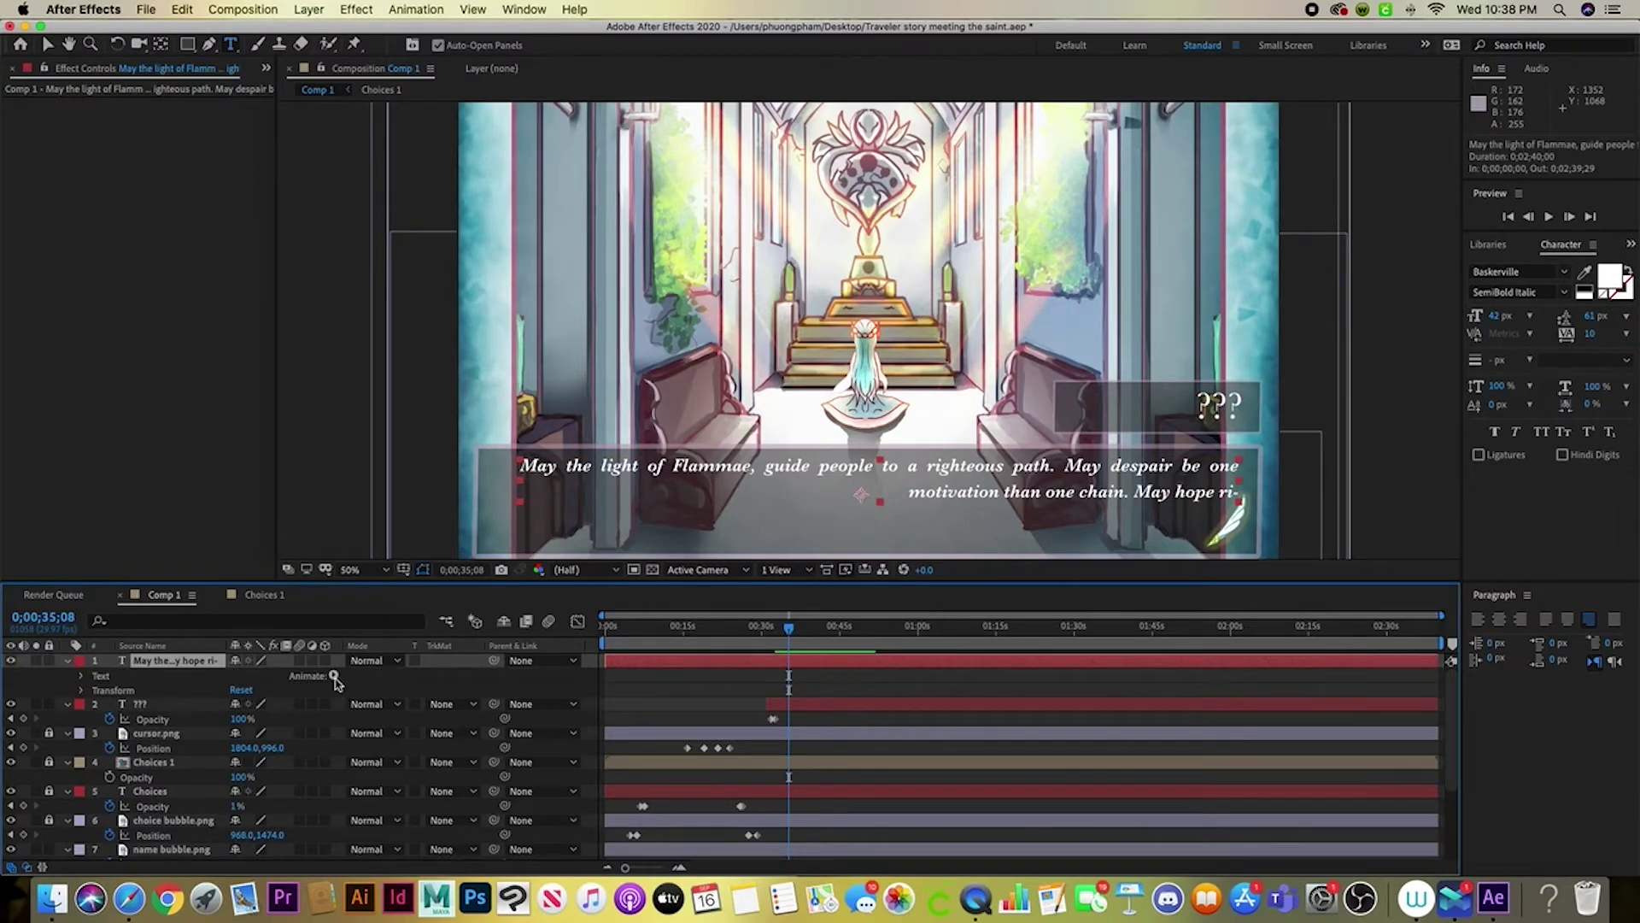
{"action": "left_click", "coordinate": [334, 676]}
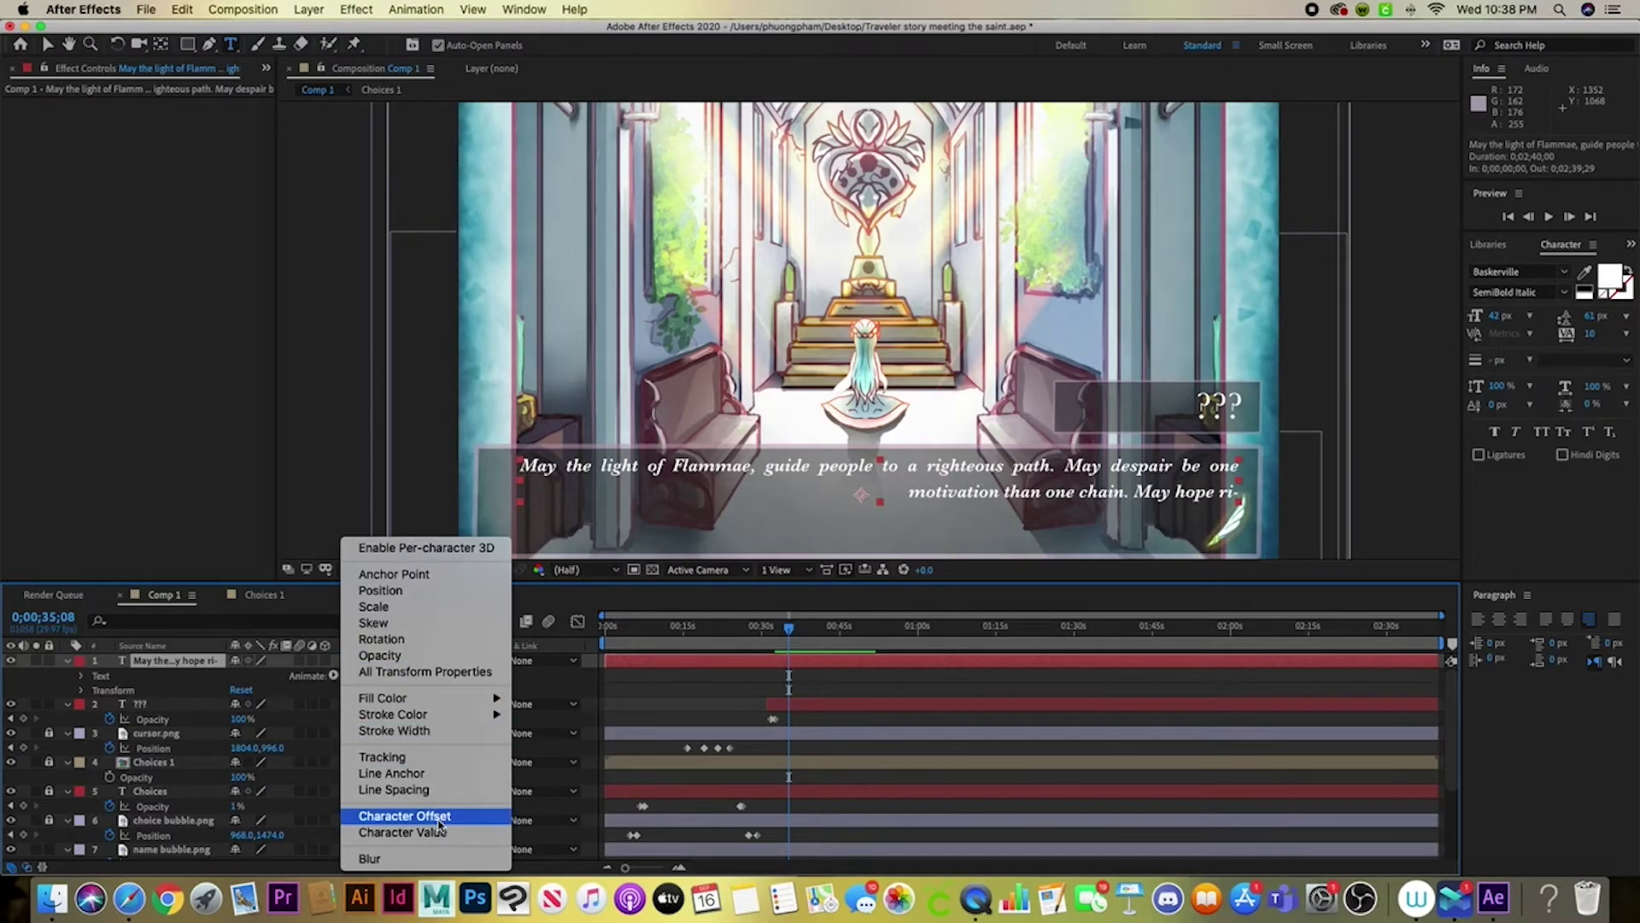
{"action": "left_click", "coordinate": [441, 819]}
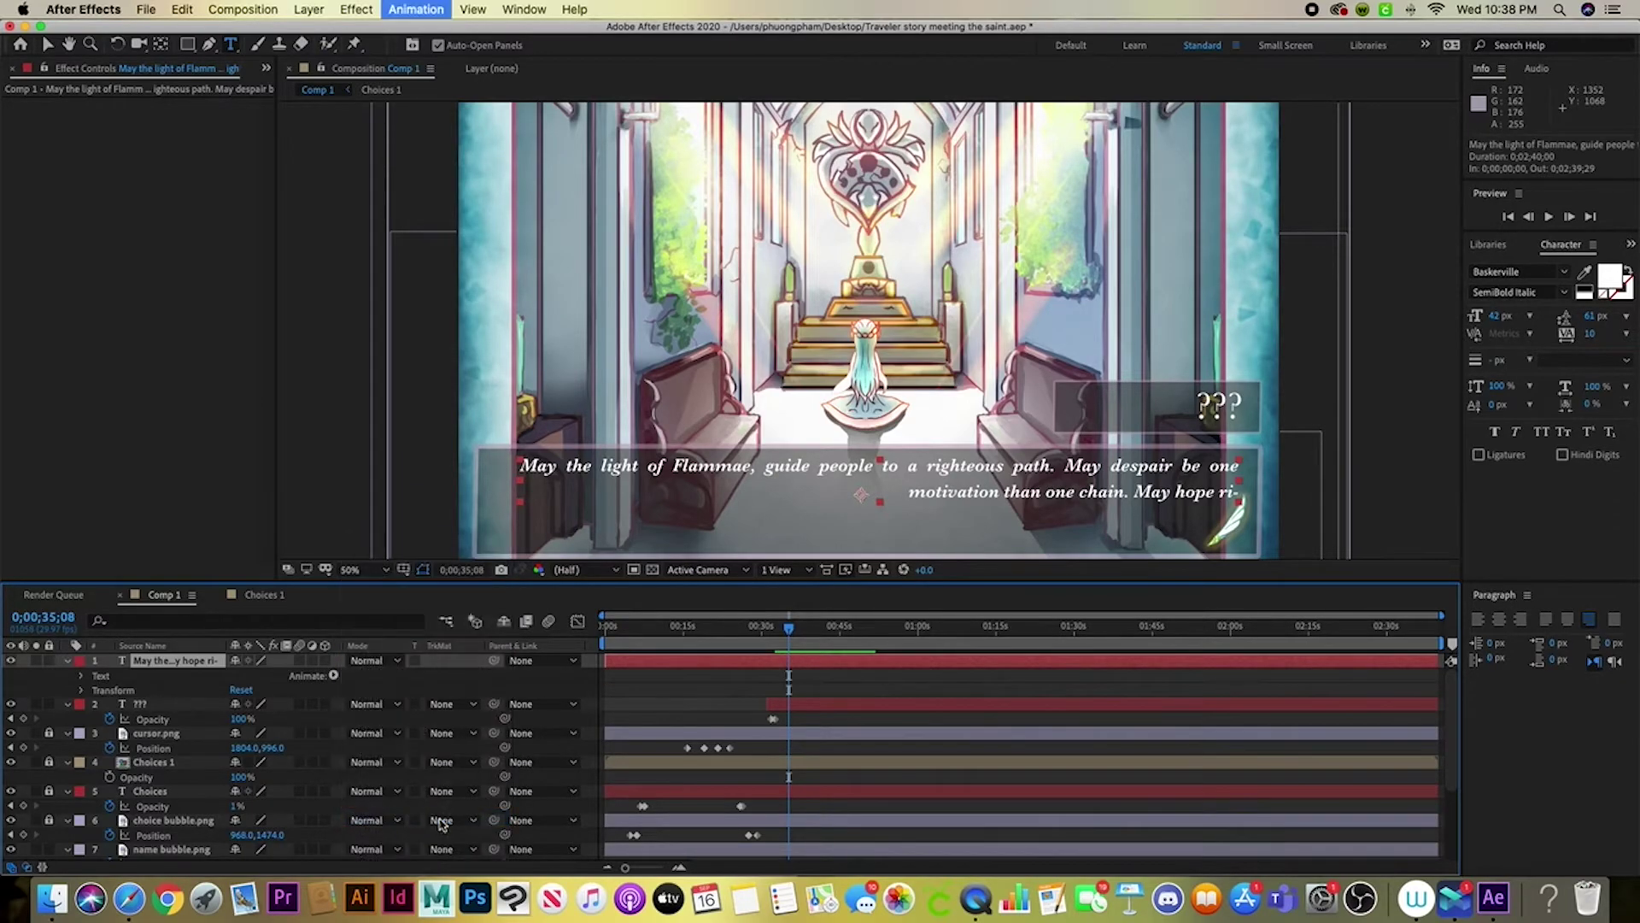
{"action": "left_click", "coordinate": [80, 675]}
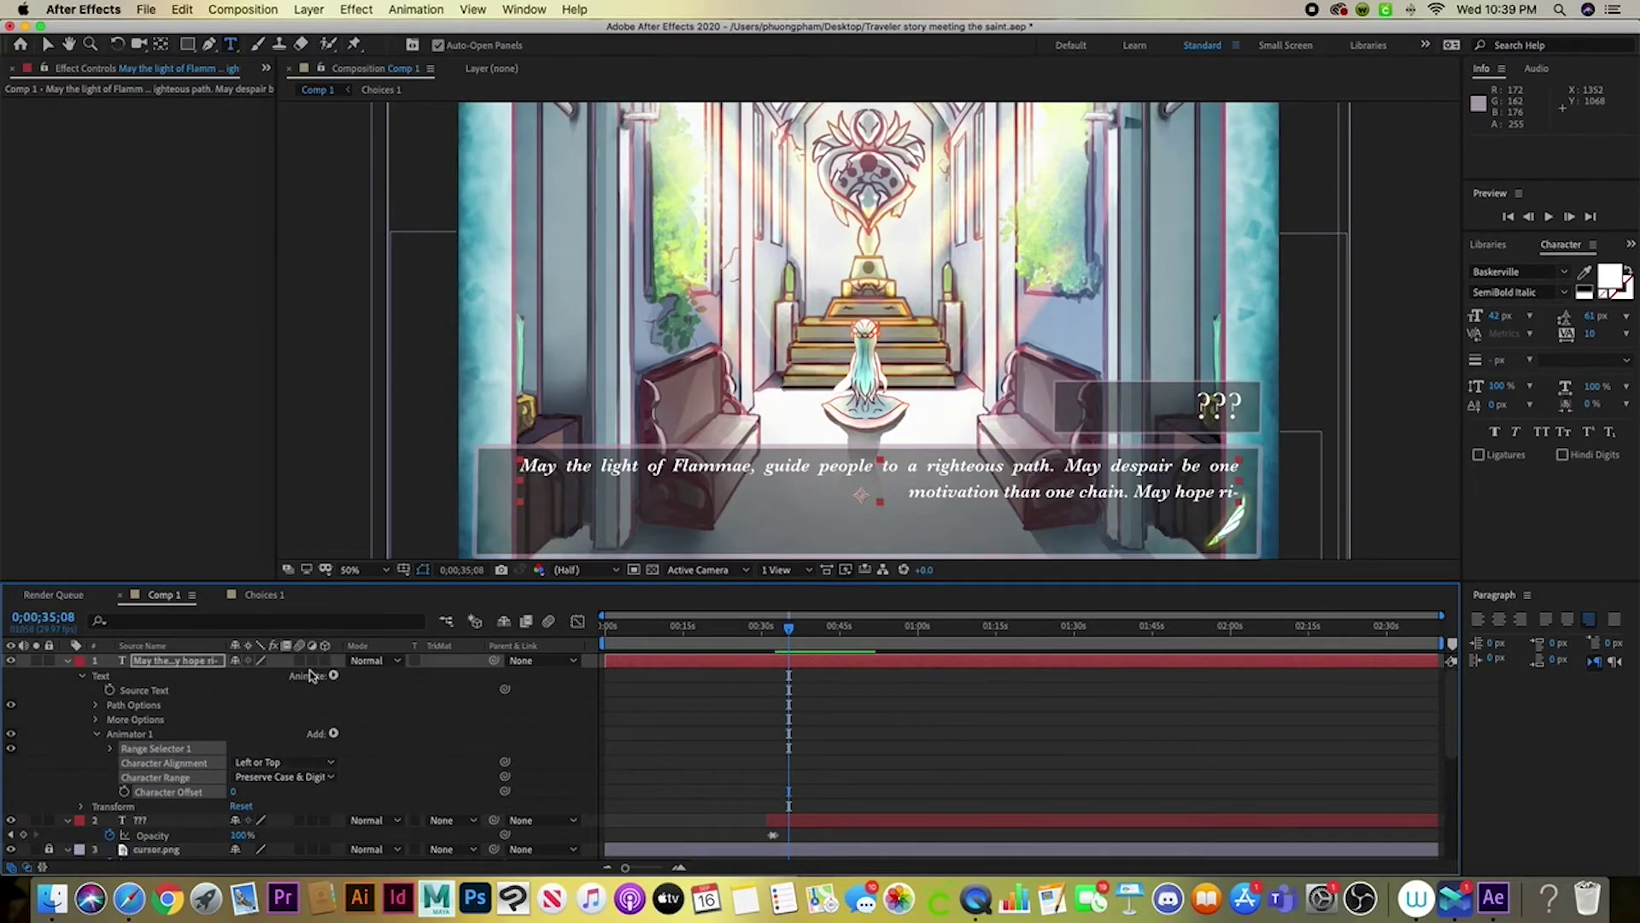
Add an Opacity property to the dialogue text's animator and set it to 0%
{"action": "left_click", "coordinate": [334, 734]}
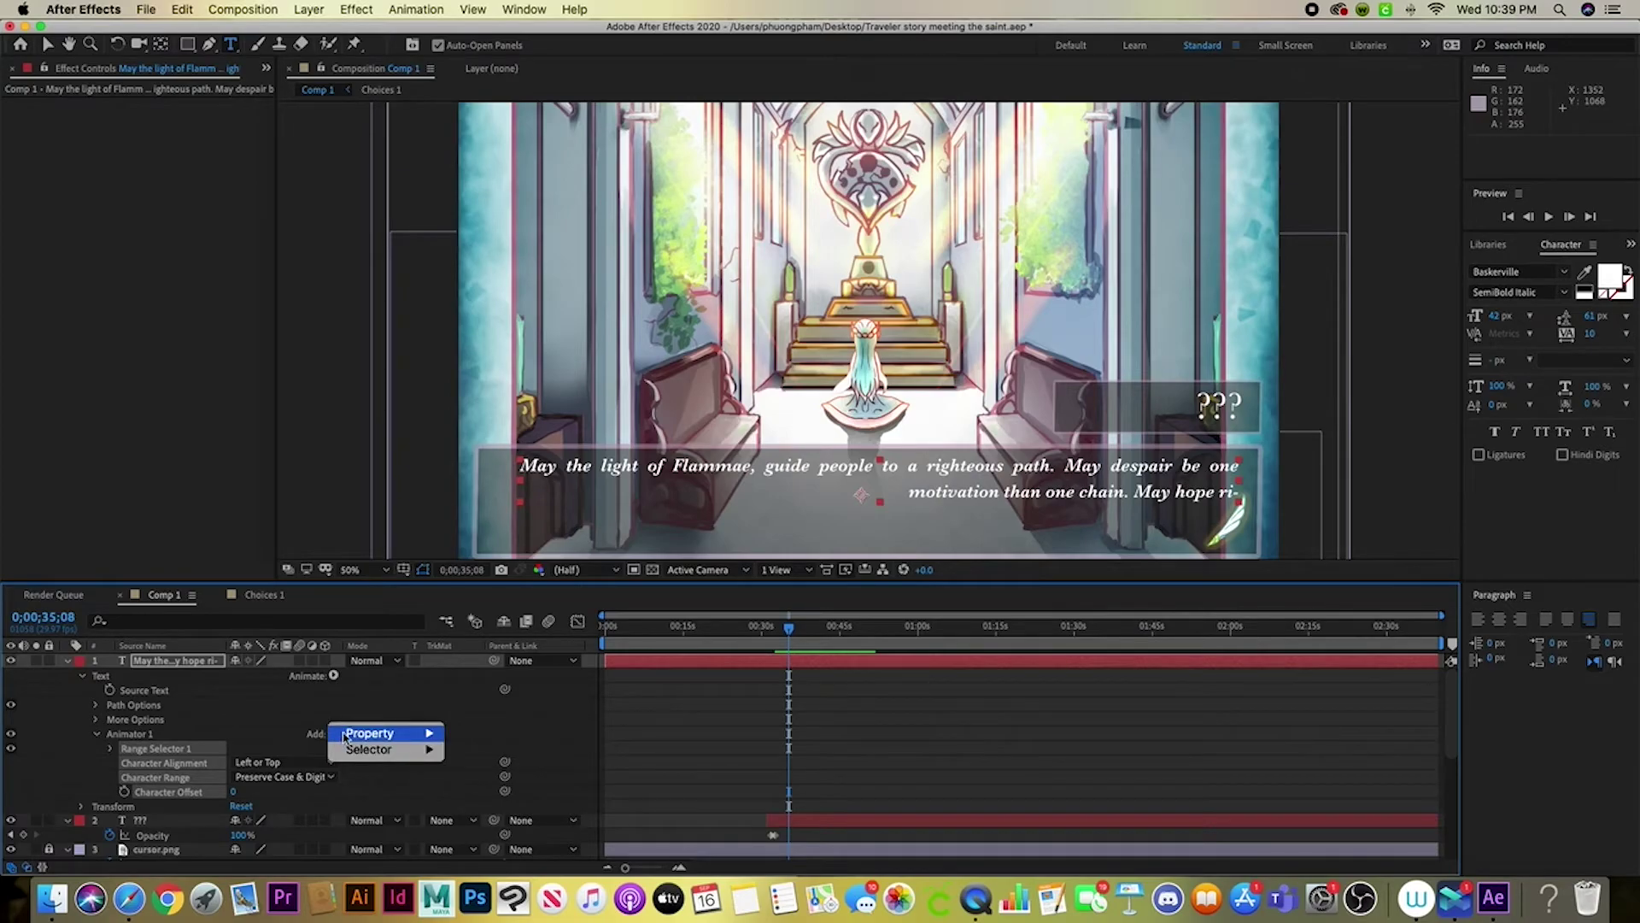
{"action": "mouse_move", "coordinate": [370, 736]}
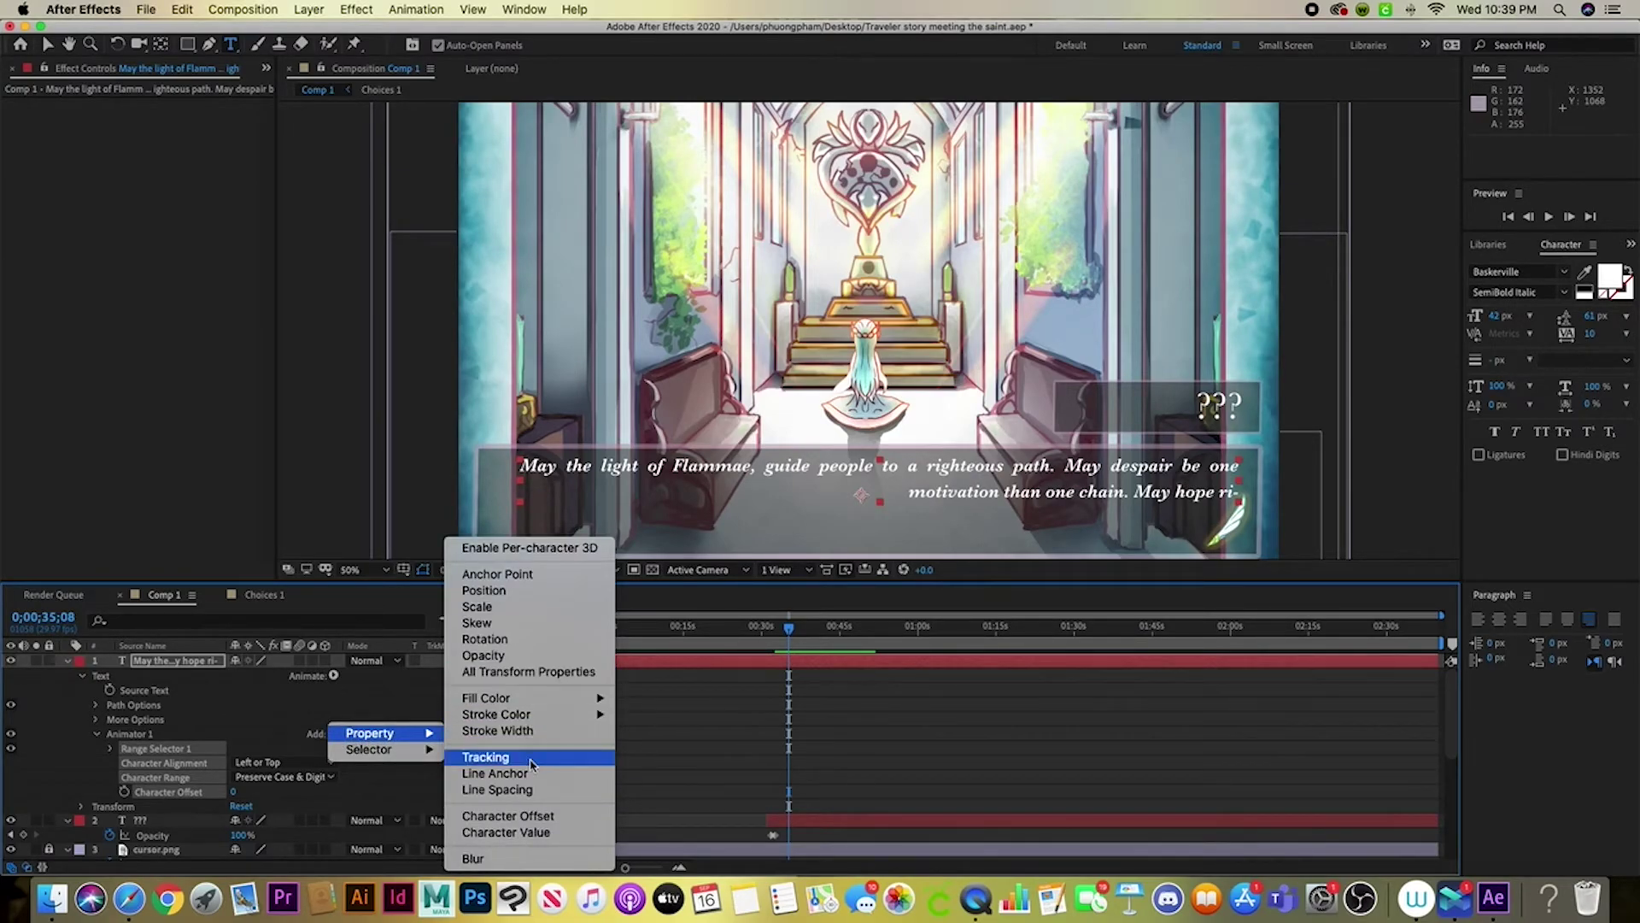
{"action": "left_click", "coordinate": [493, 655]}
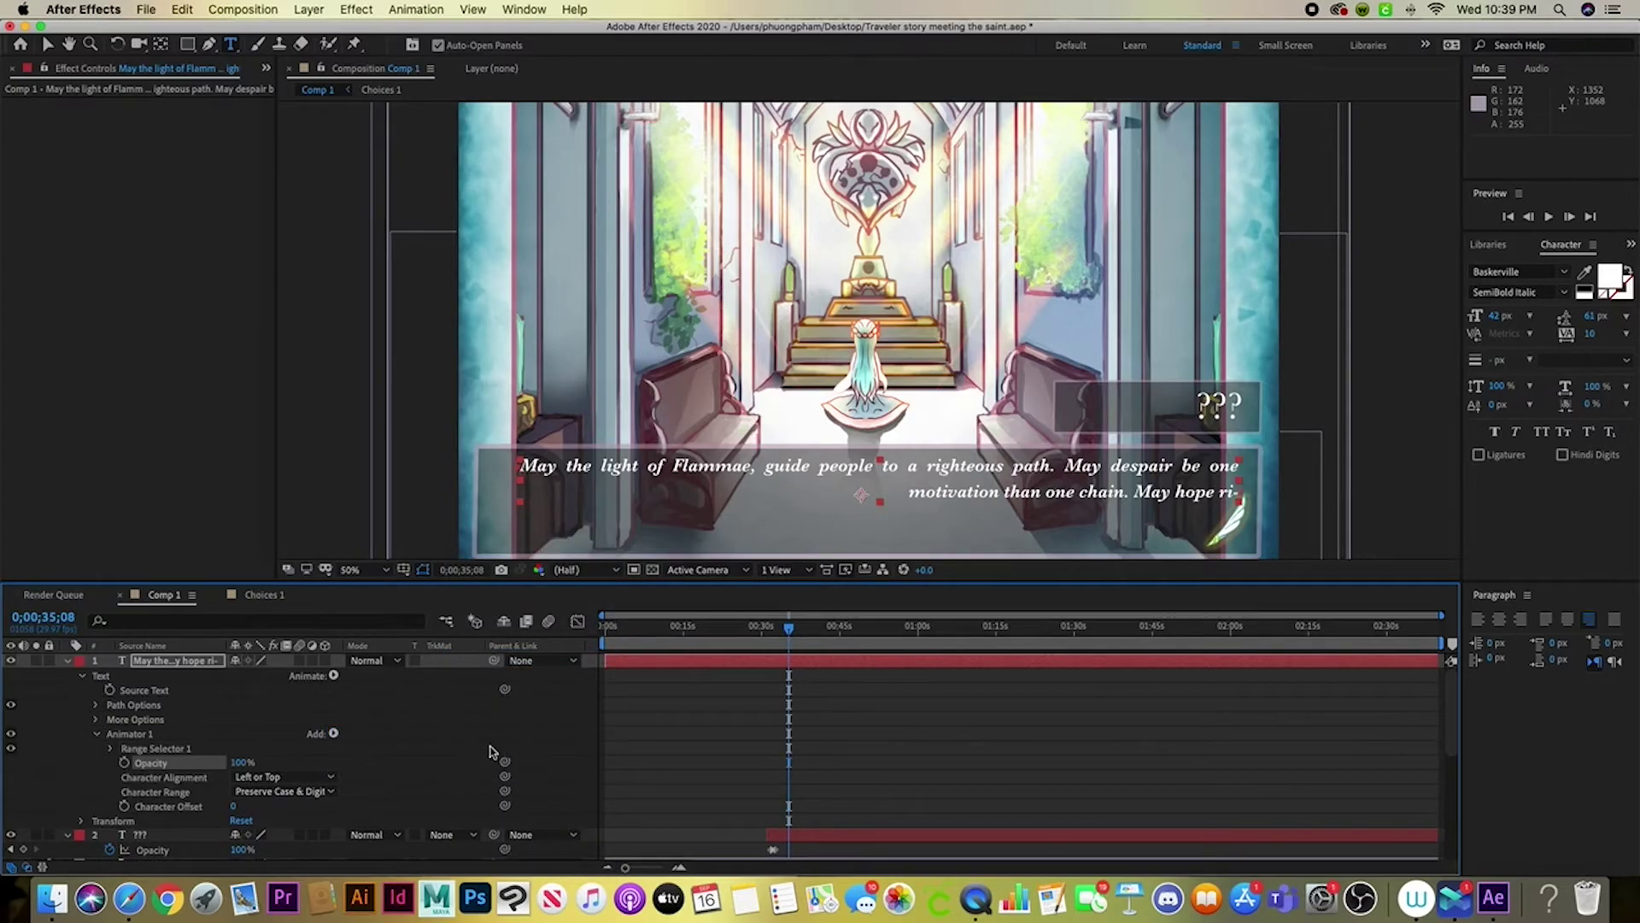
{"action": "left_click_drag", "start_coordinate": [242, 767], "coordinate": [79, 751]}
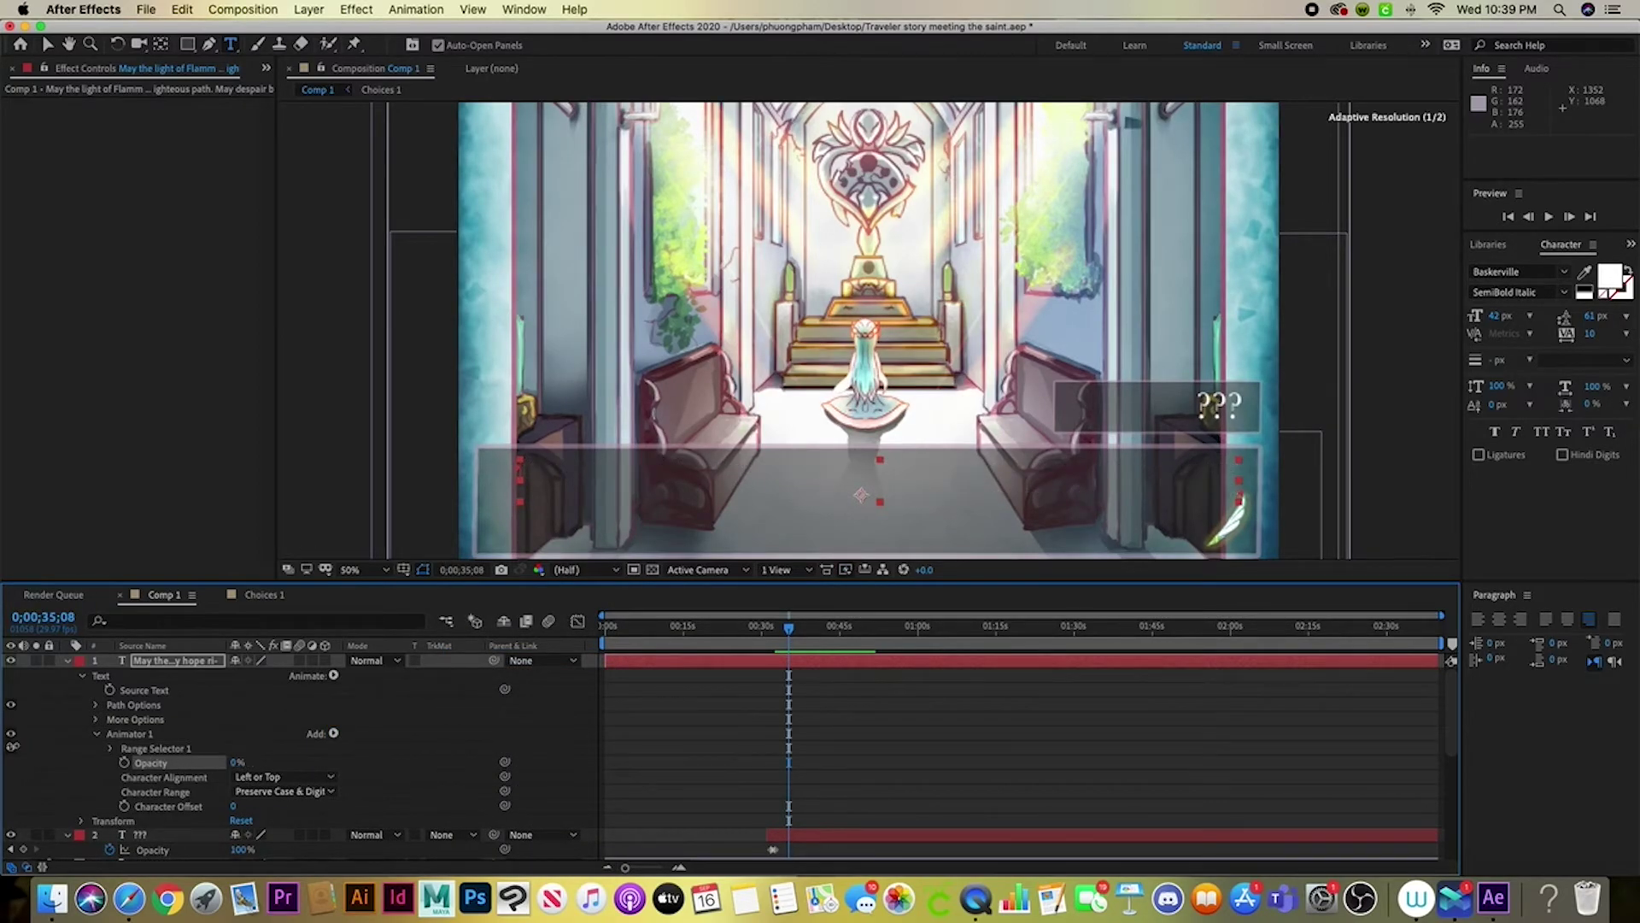
Keyframe the range selector's Start from 0% at 0;00;35;08 to 100% at 0;00;46;01 so the dialogue types on
{"action": "left_click", "coordinate": [112, 748]}
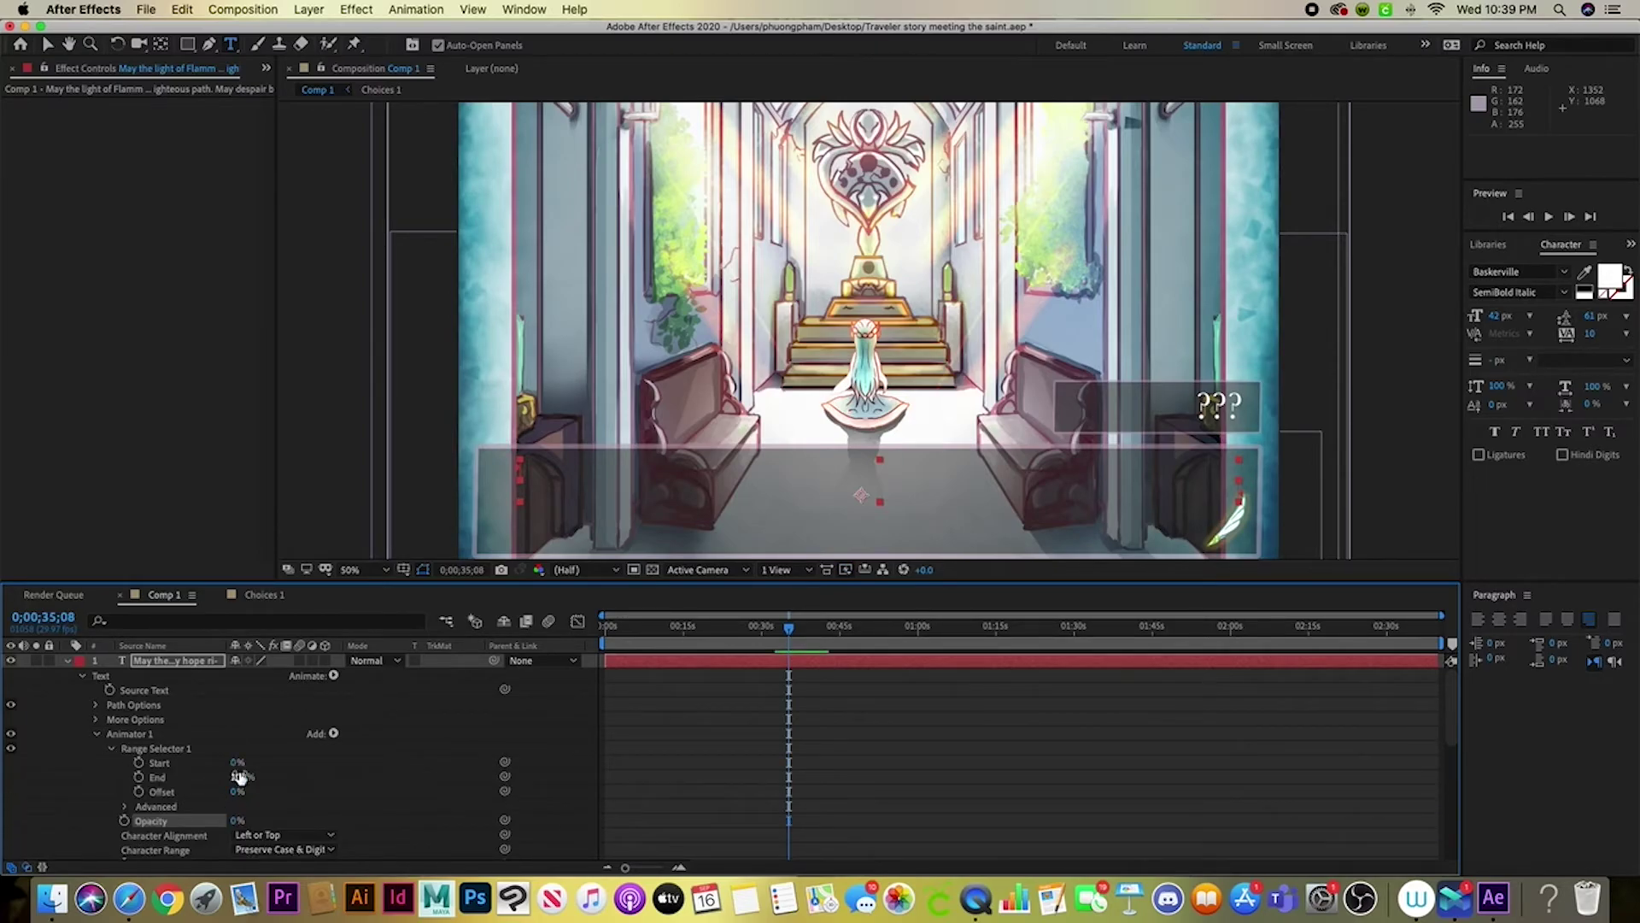
{"action": "left_click", "coordinate": [231, 766]}
{"action": "left_click", "coordinate": [138, 762]}
{"action": "left_click_drag", "start_coordinate": [793, 631], "coordinate": [845, 630]}
{"action": "left_click_drag", "start_coordinate": [233, 763], "coordinate": [523, 776]}
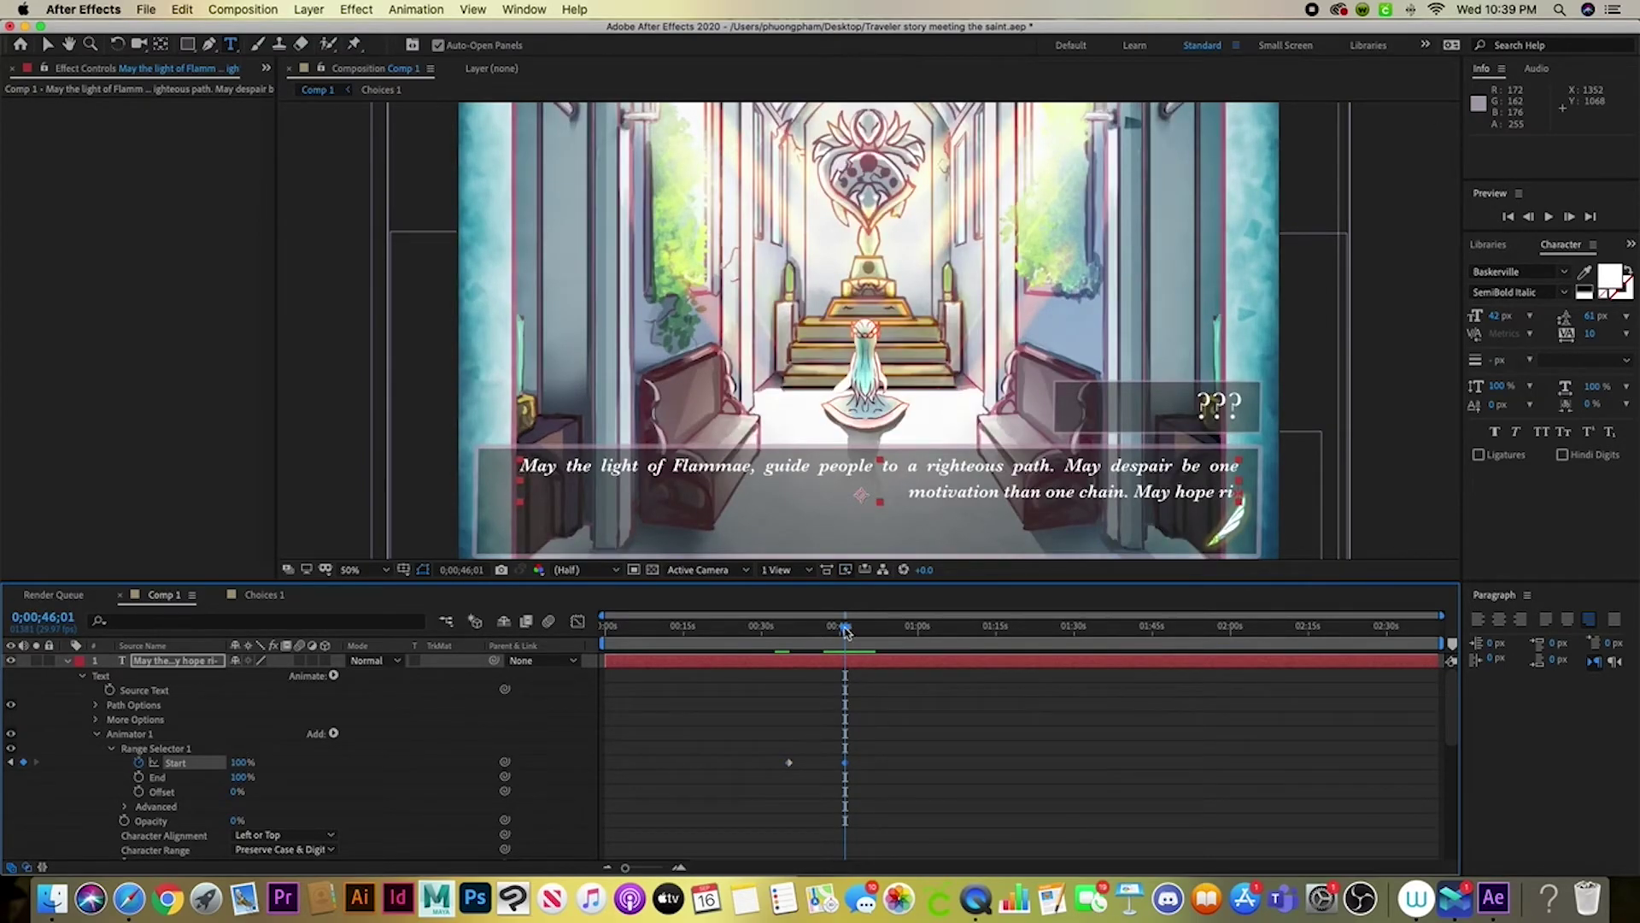
Preview the type-on dialogue animation, replaying from about 0;00;31;13, 0;00;32;18 and 0;00;36;21
{"action": "left_click_drag", "start_coordinate": [846, 630], "coordinate": [769, 629]}
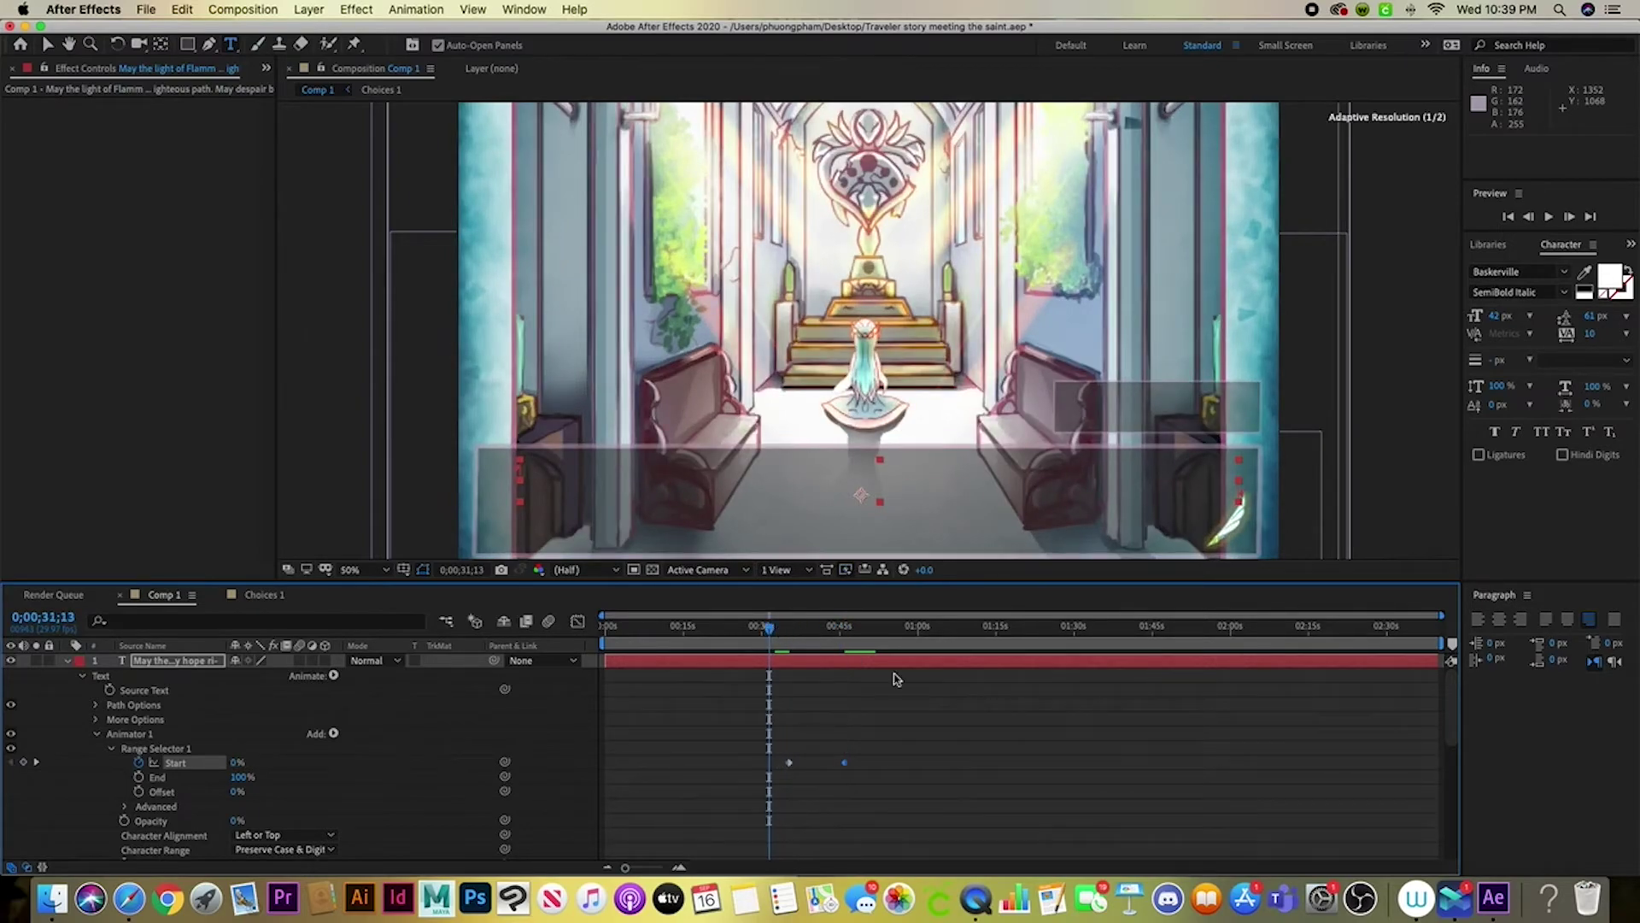
{"action": "left_click", "coordinate": [49, 44]}
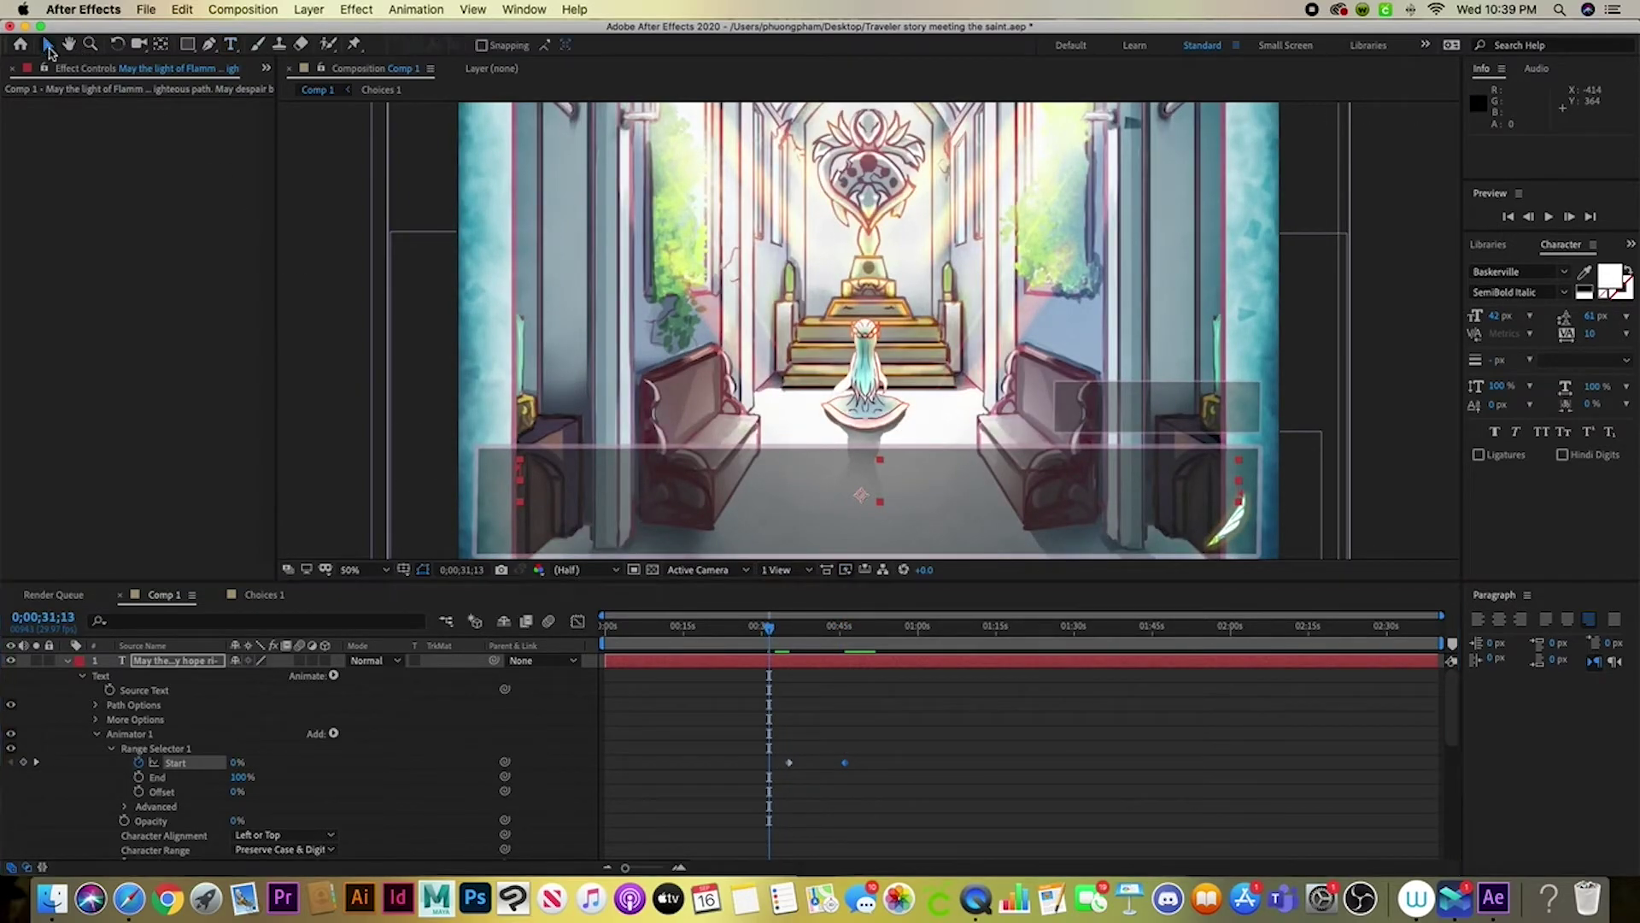
{"action": "left_click", "coordinate": [314, 340]}
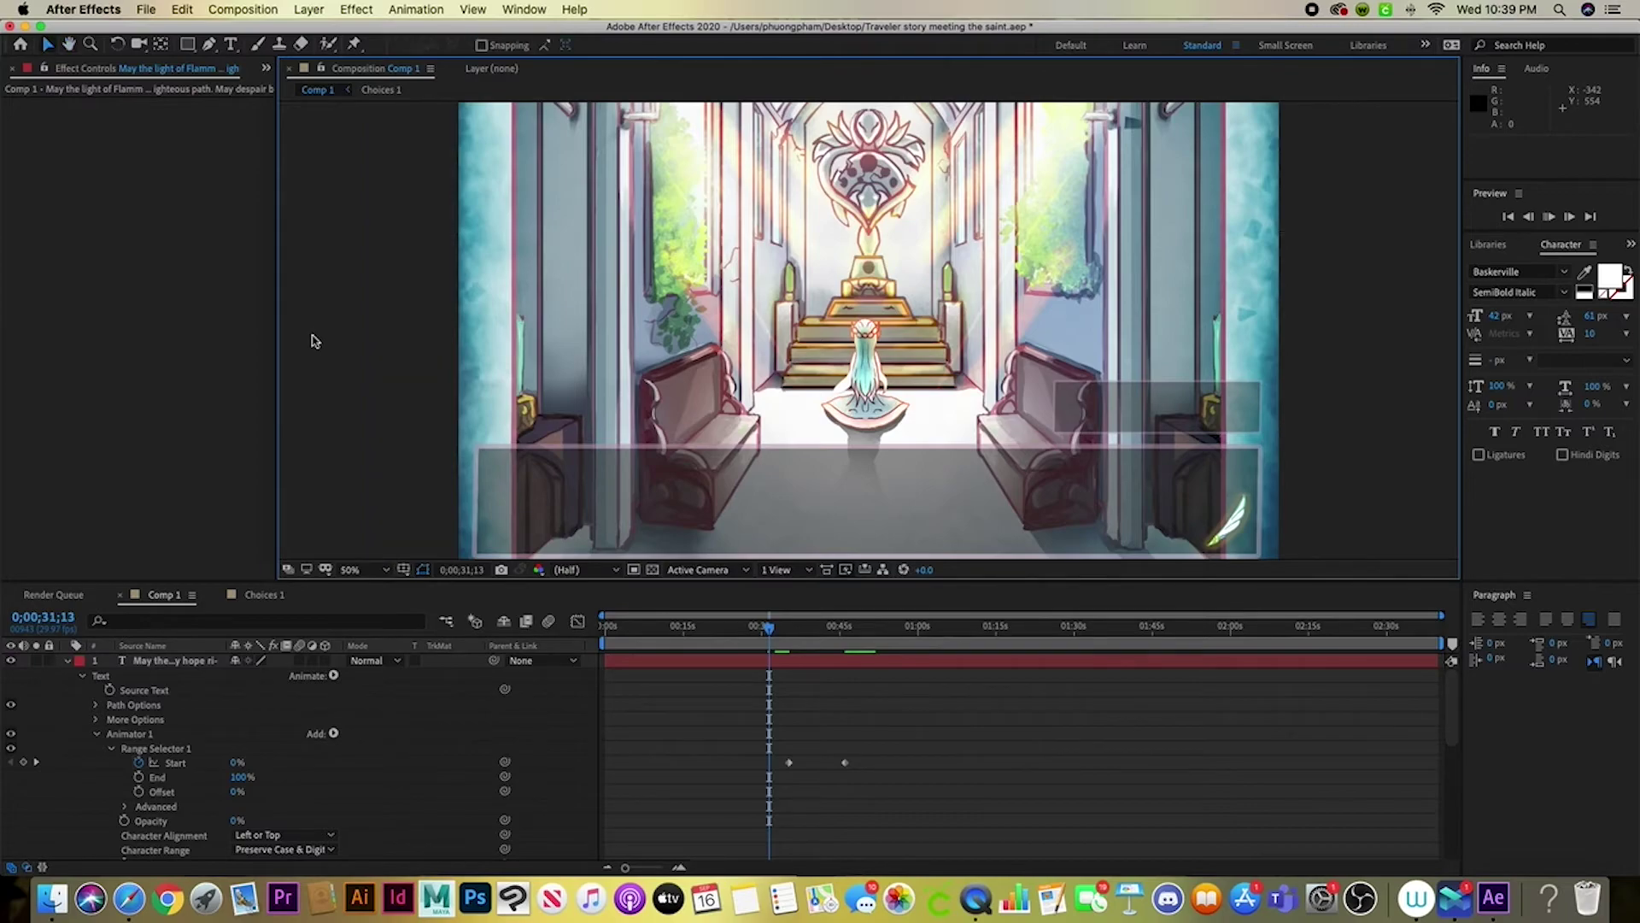
{"action": "key", "text": "space"}
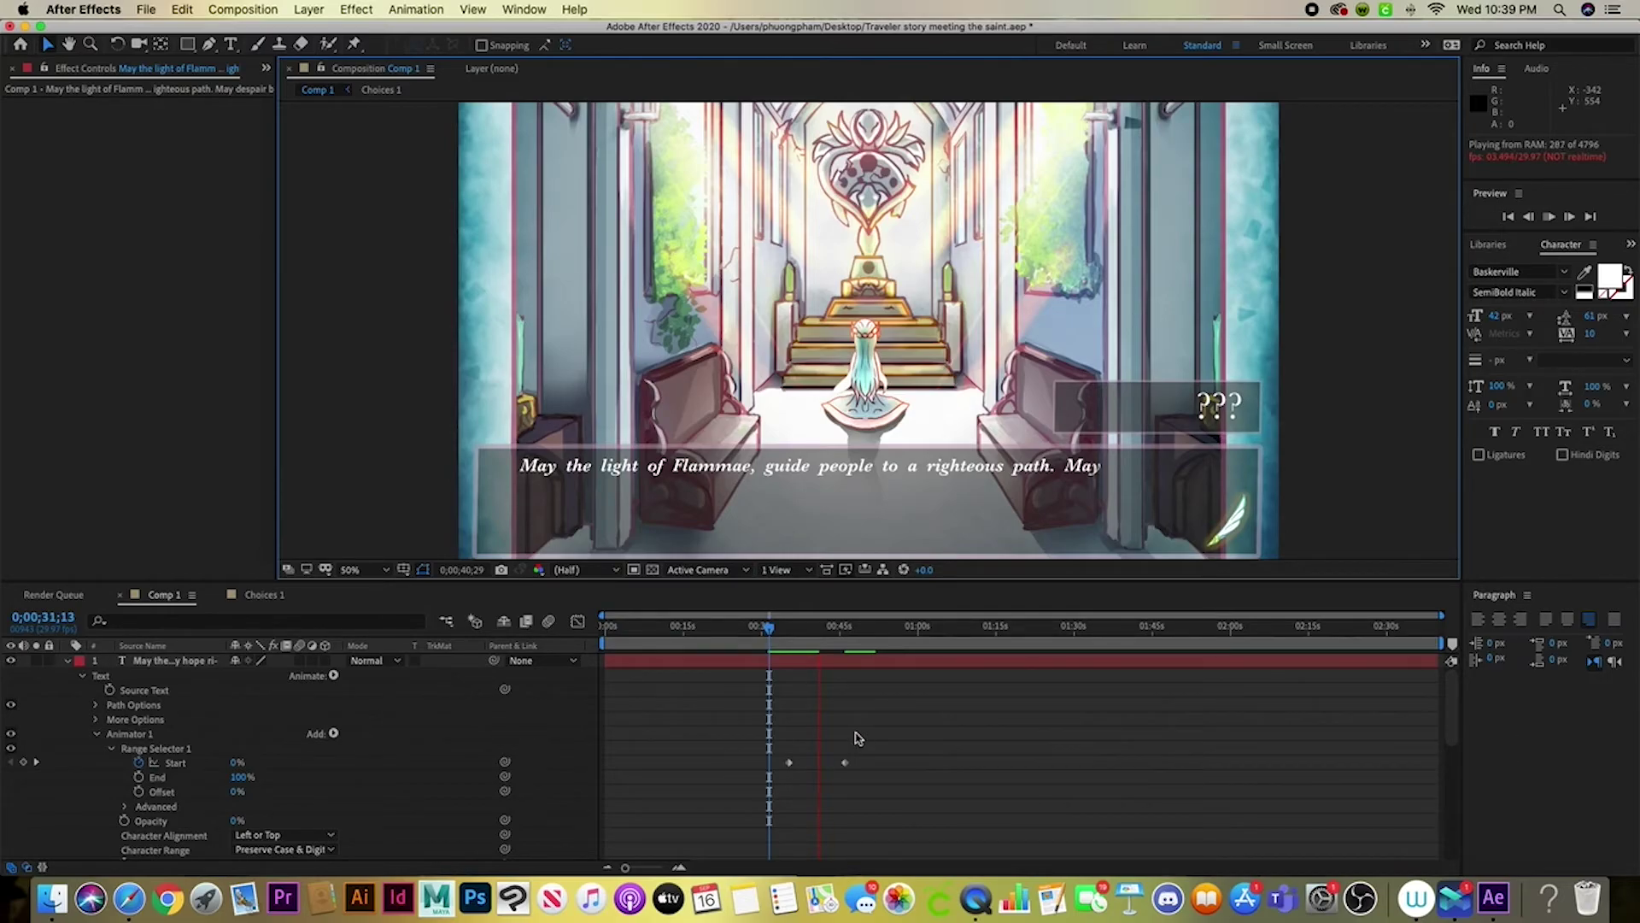
{"action": "left_click", "coordinate": [885, 761]}
{"action": "left_click_drag", "start_coordinate": [776, 632], "coordinate": [766, 629]}
{"action": "key", "text": "space"}
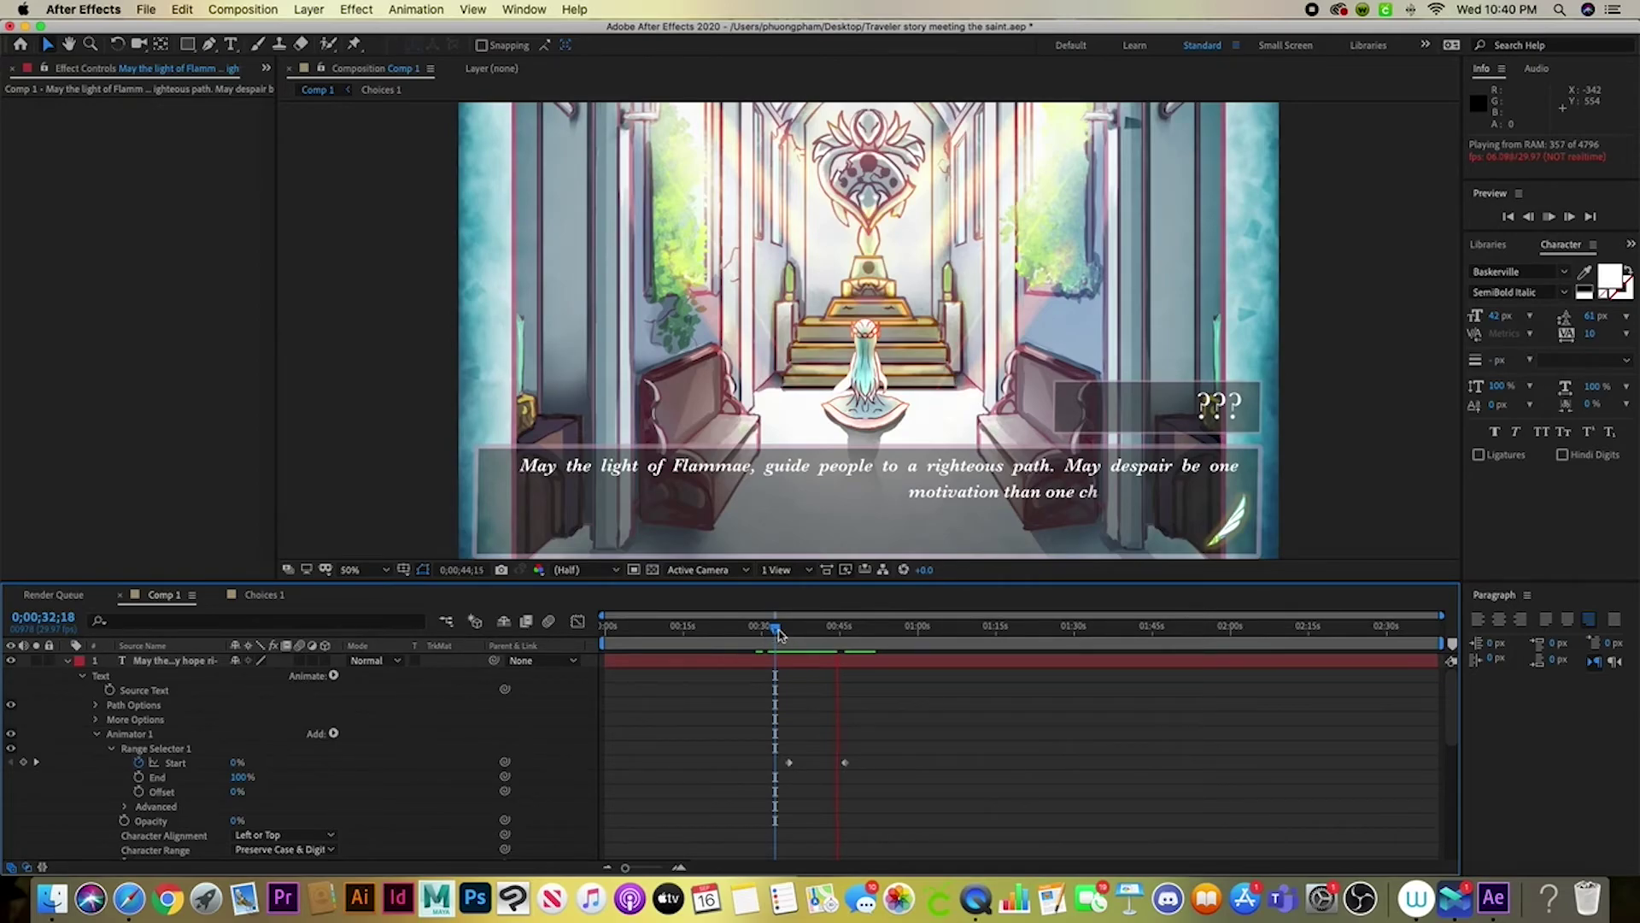
{"action": "left_click_drag", "start_coordinate": [766, 640], "coordinate": [814, 647]}
{"action": "left_click", "coordinate": [796, 647]}
{"action": "key", "text": "space"}
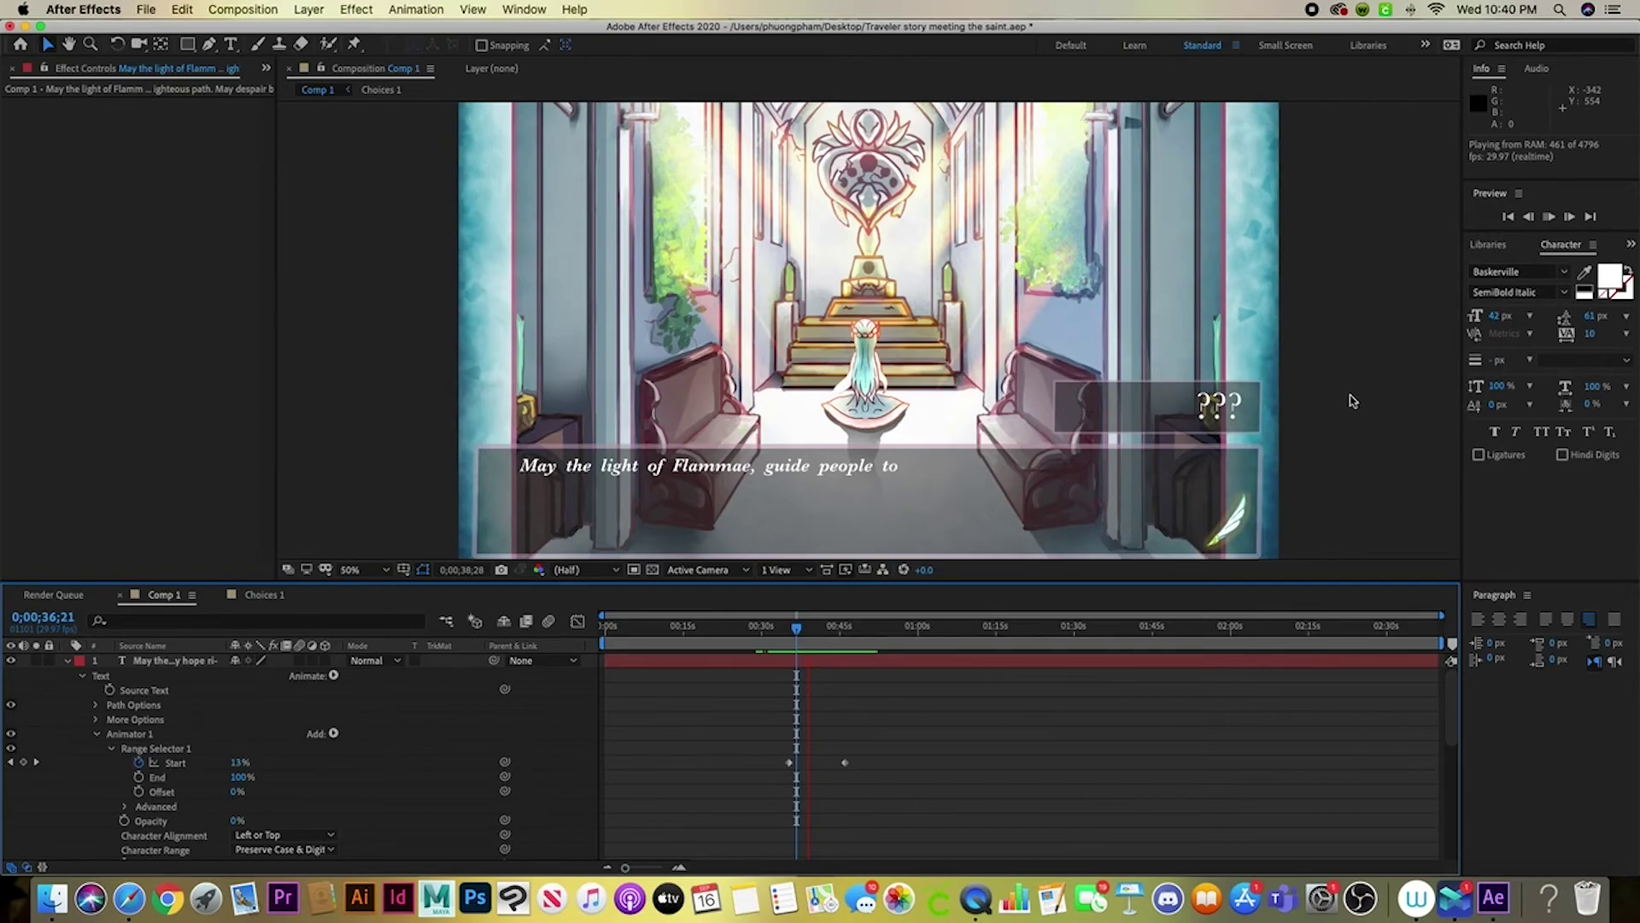
{"action": "key", "text": "space"}
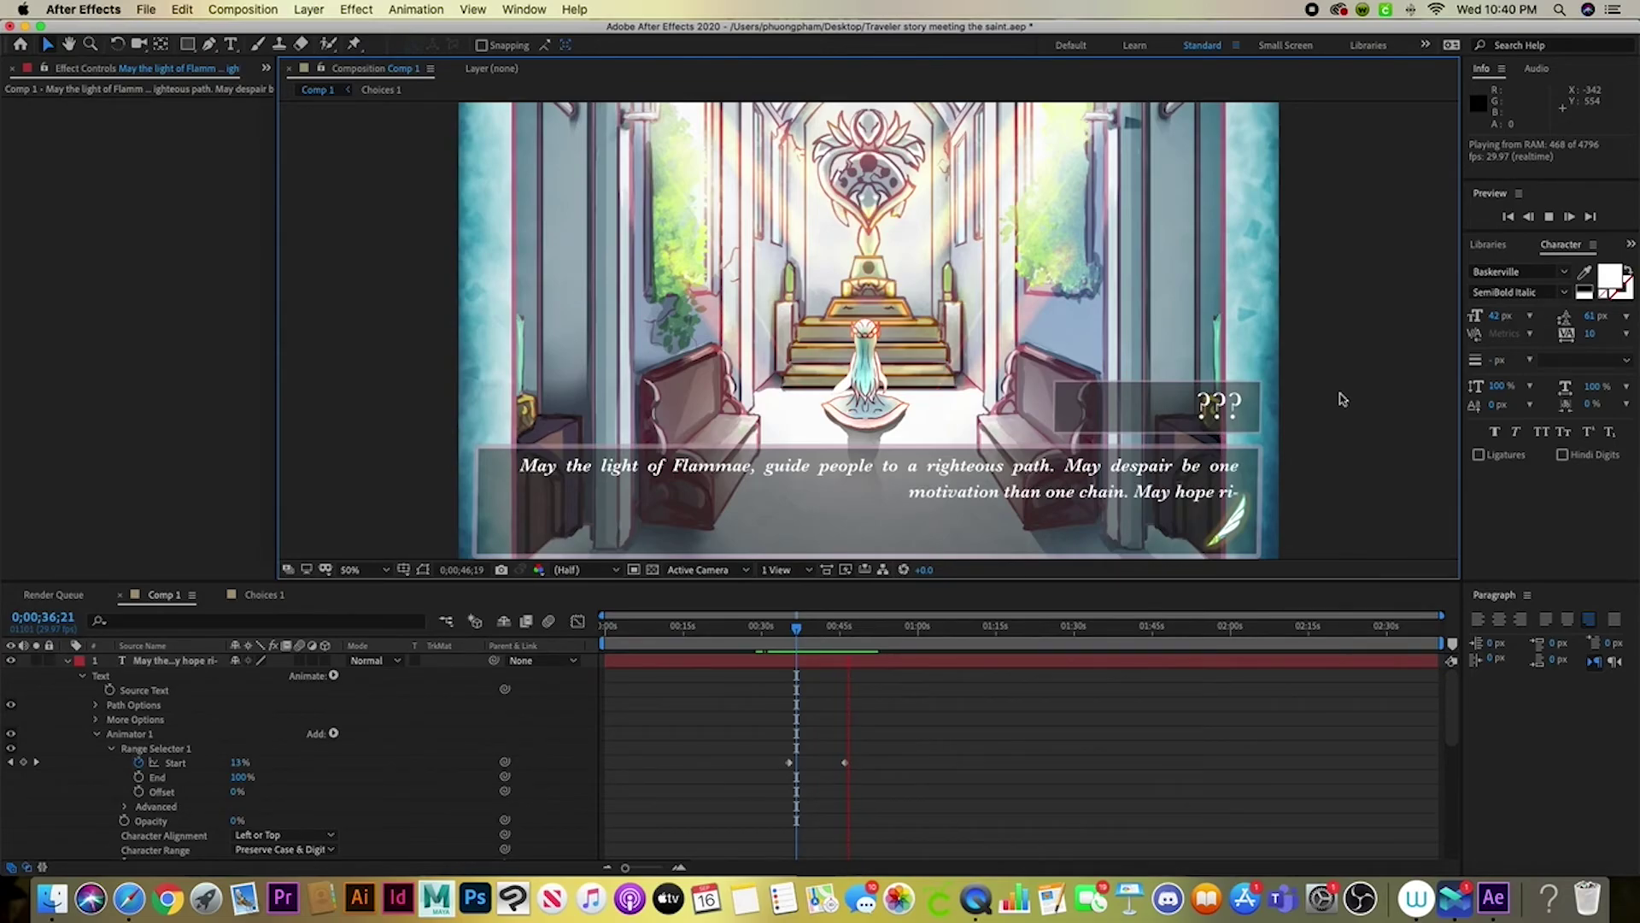
{"action": "key", "text": "space"}
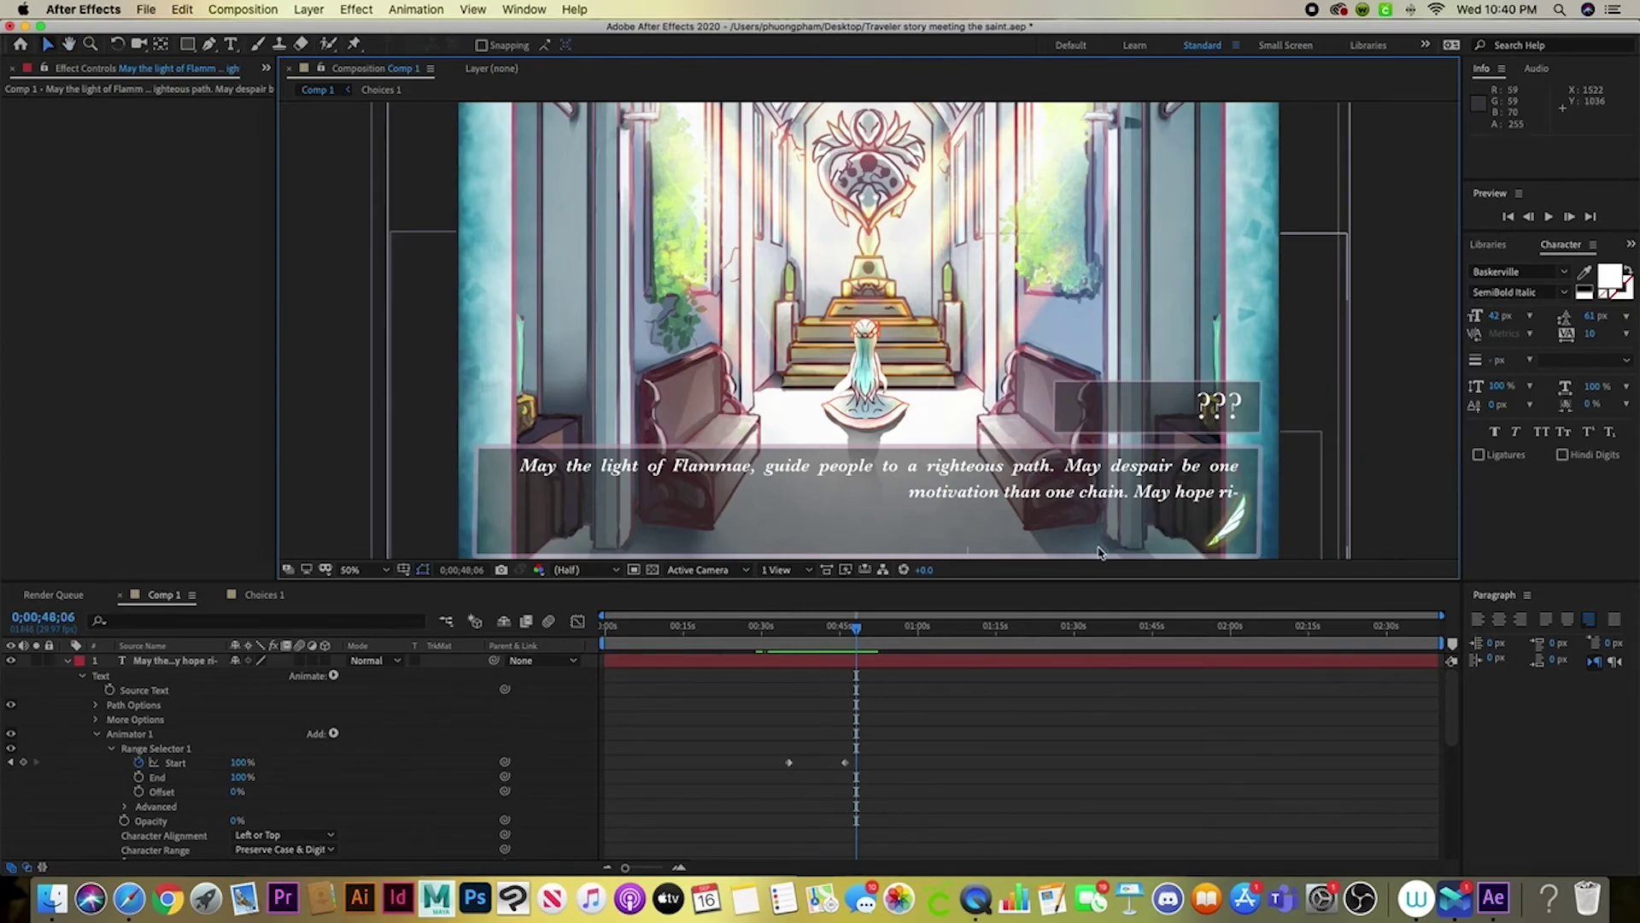
Keyframe the dialogue text layer's Opacity from 100% at 0;00;50;18 to 0% at 0;00;51;28 so it fades out
{"action": "key", "text": "comma"}
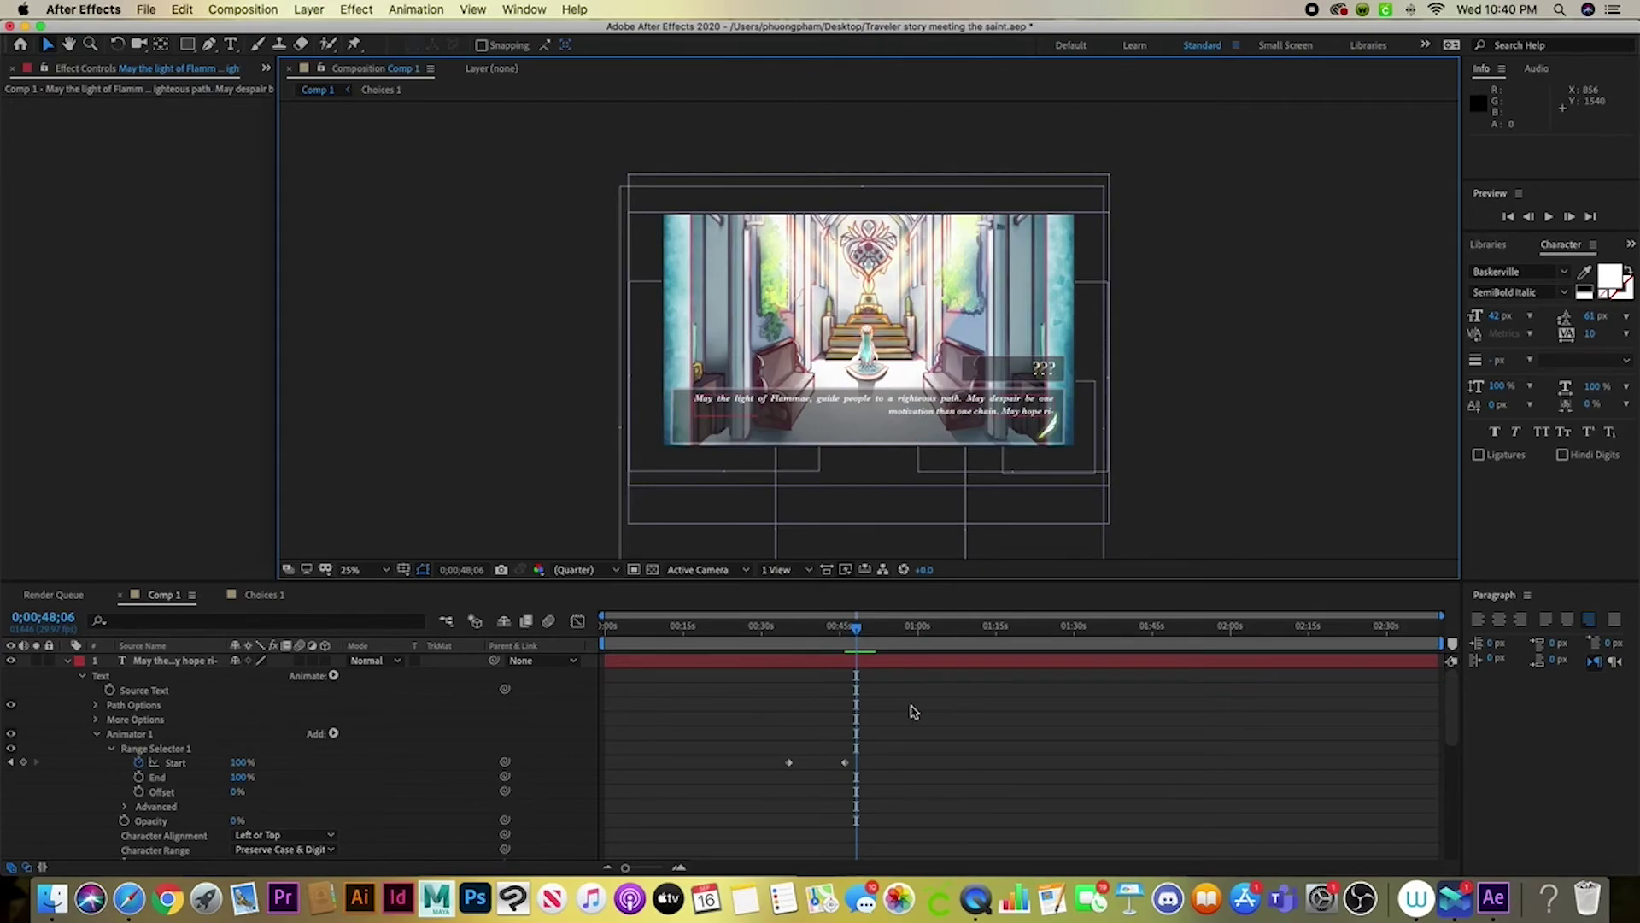
{"action": "left_click_drag", "start_coordinate": [857, 633], "coordinate": [868, 633]}
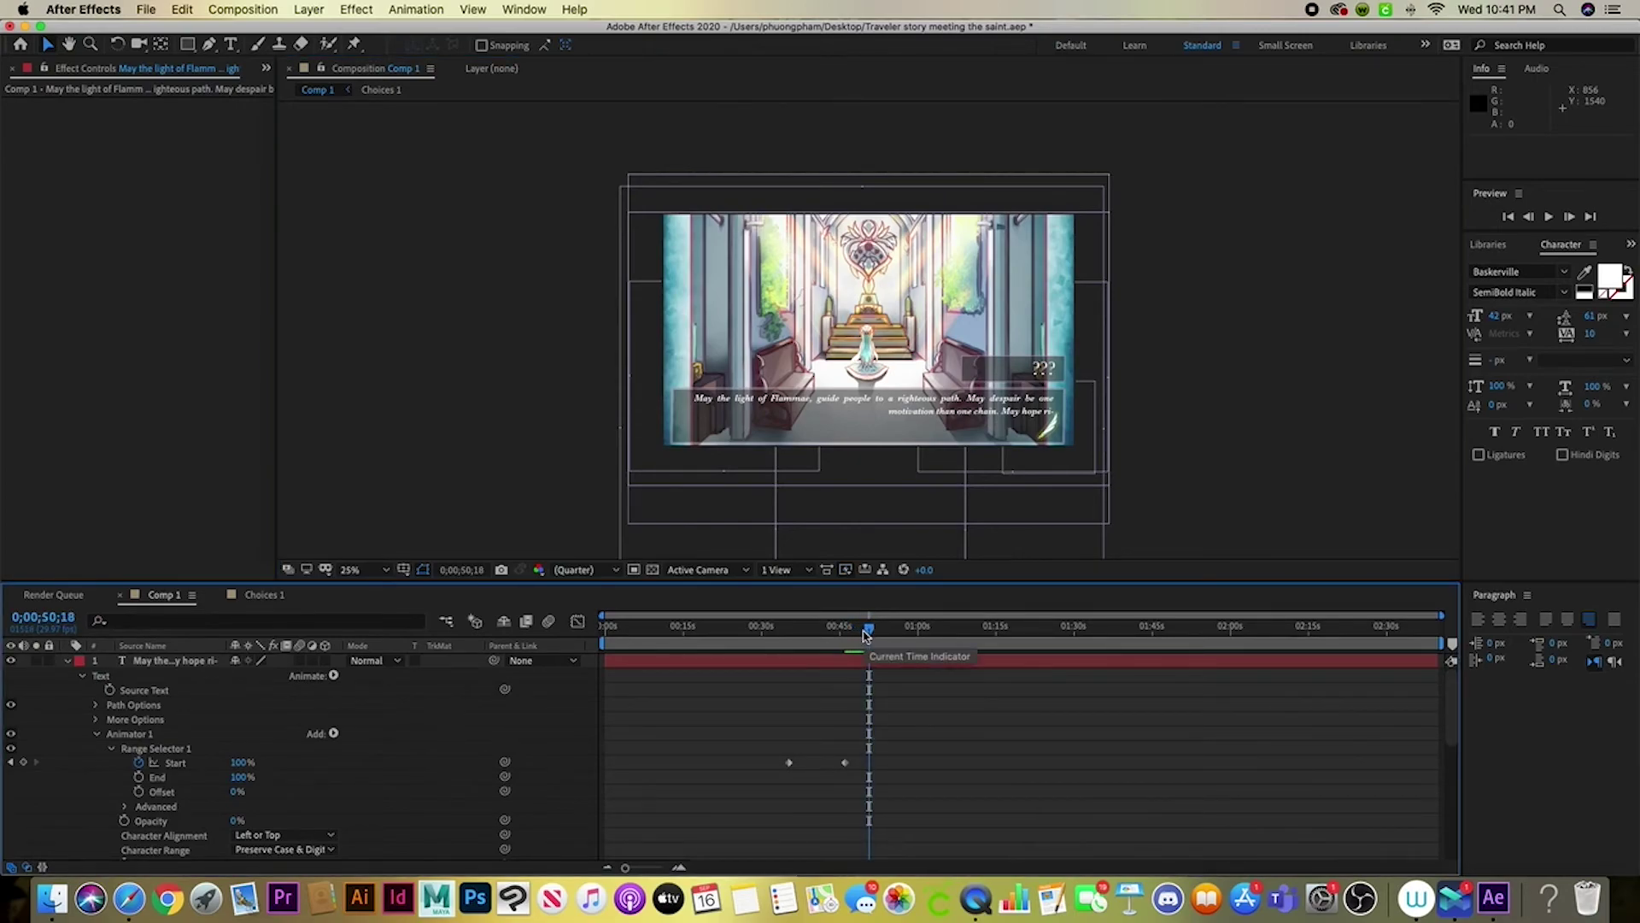
{"action": "key", "text": "t"}
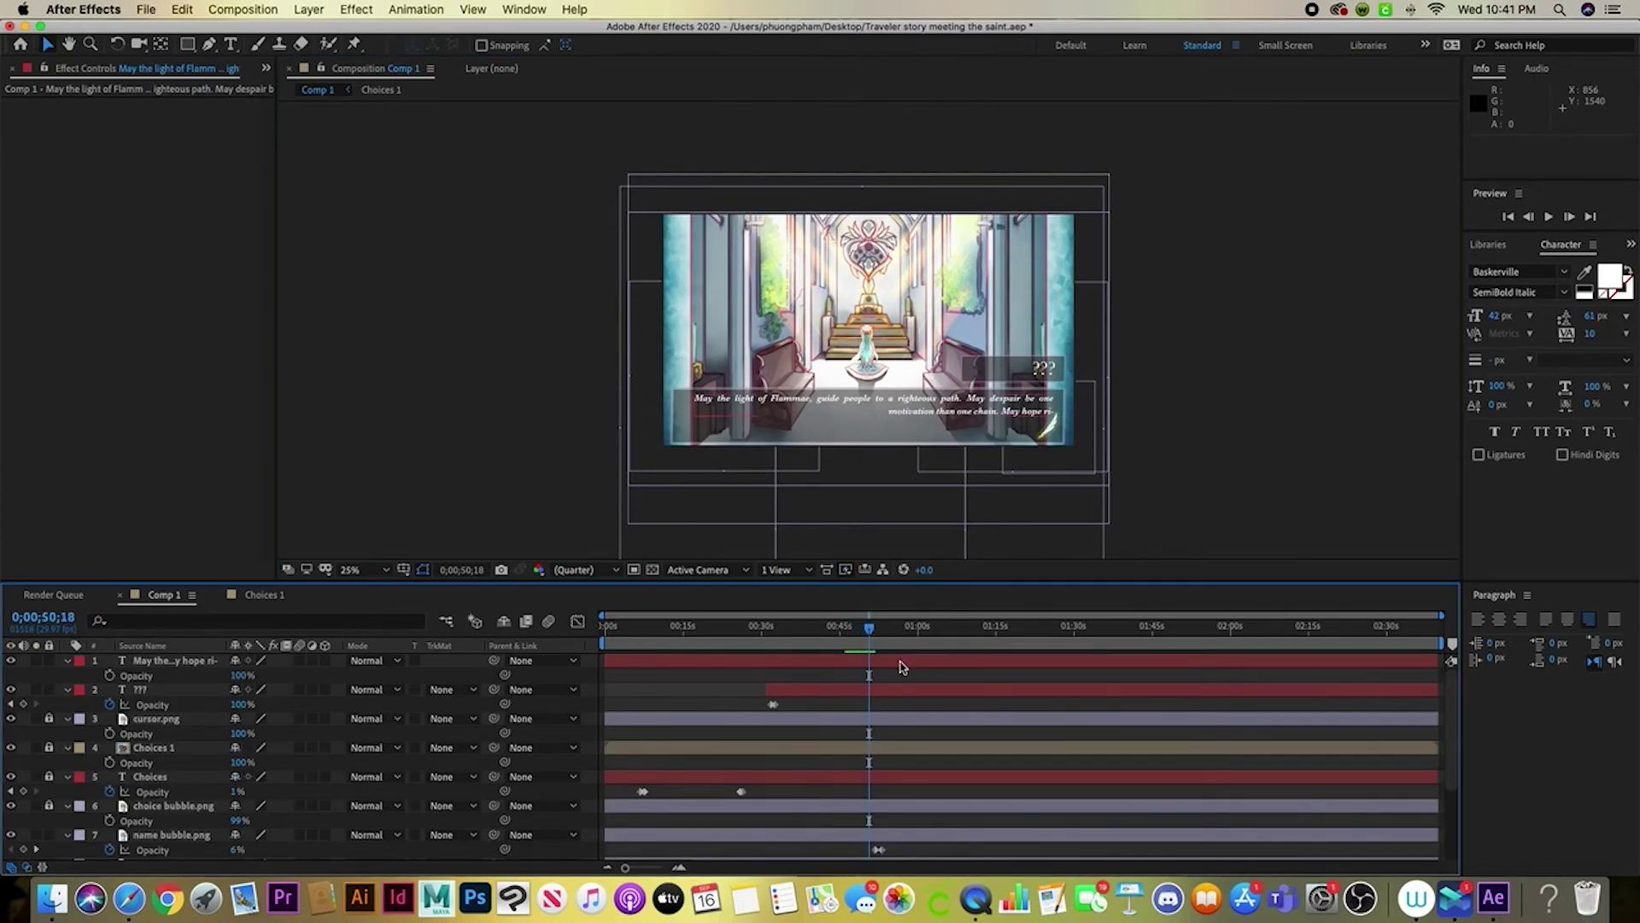
{"action": "left_click", "coordinate": [902, 666]}
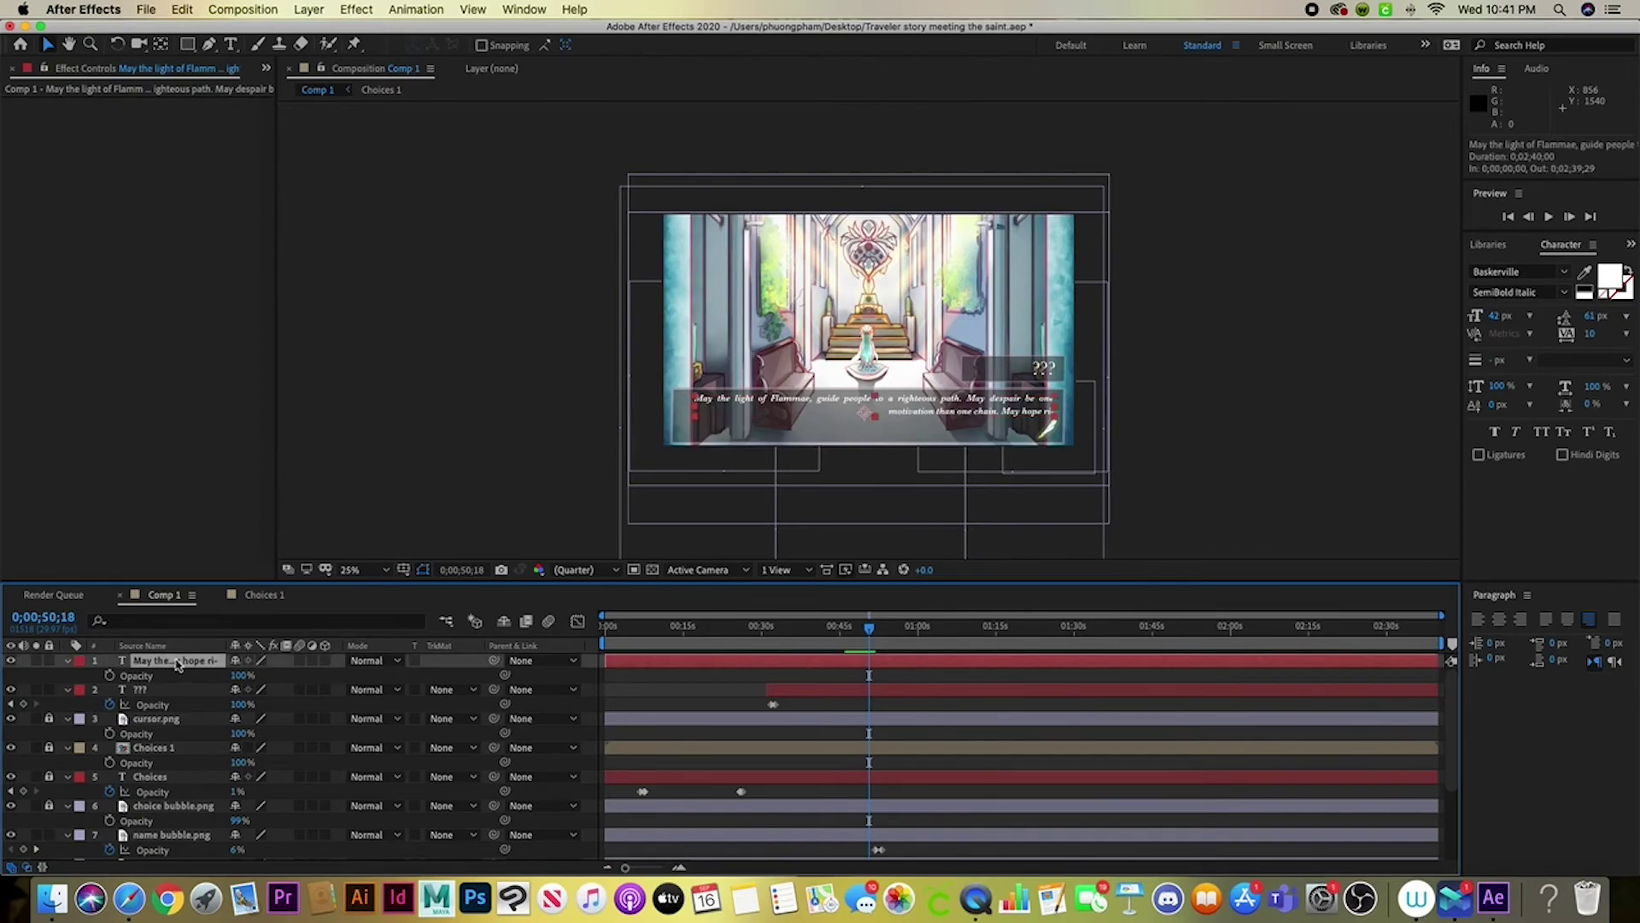
{"action": "left_click", "coordinate": [109, 676]}
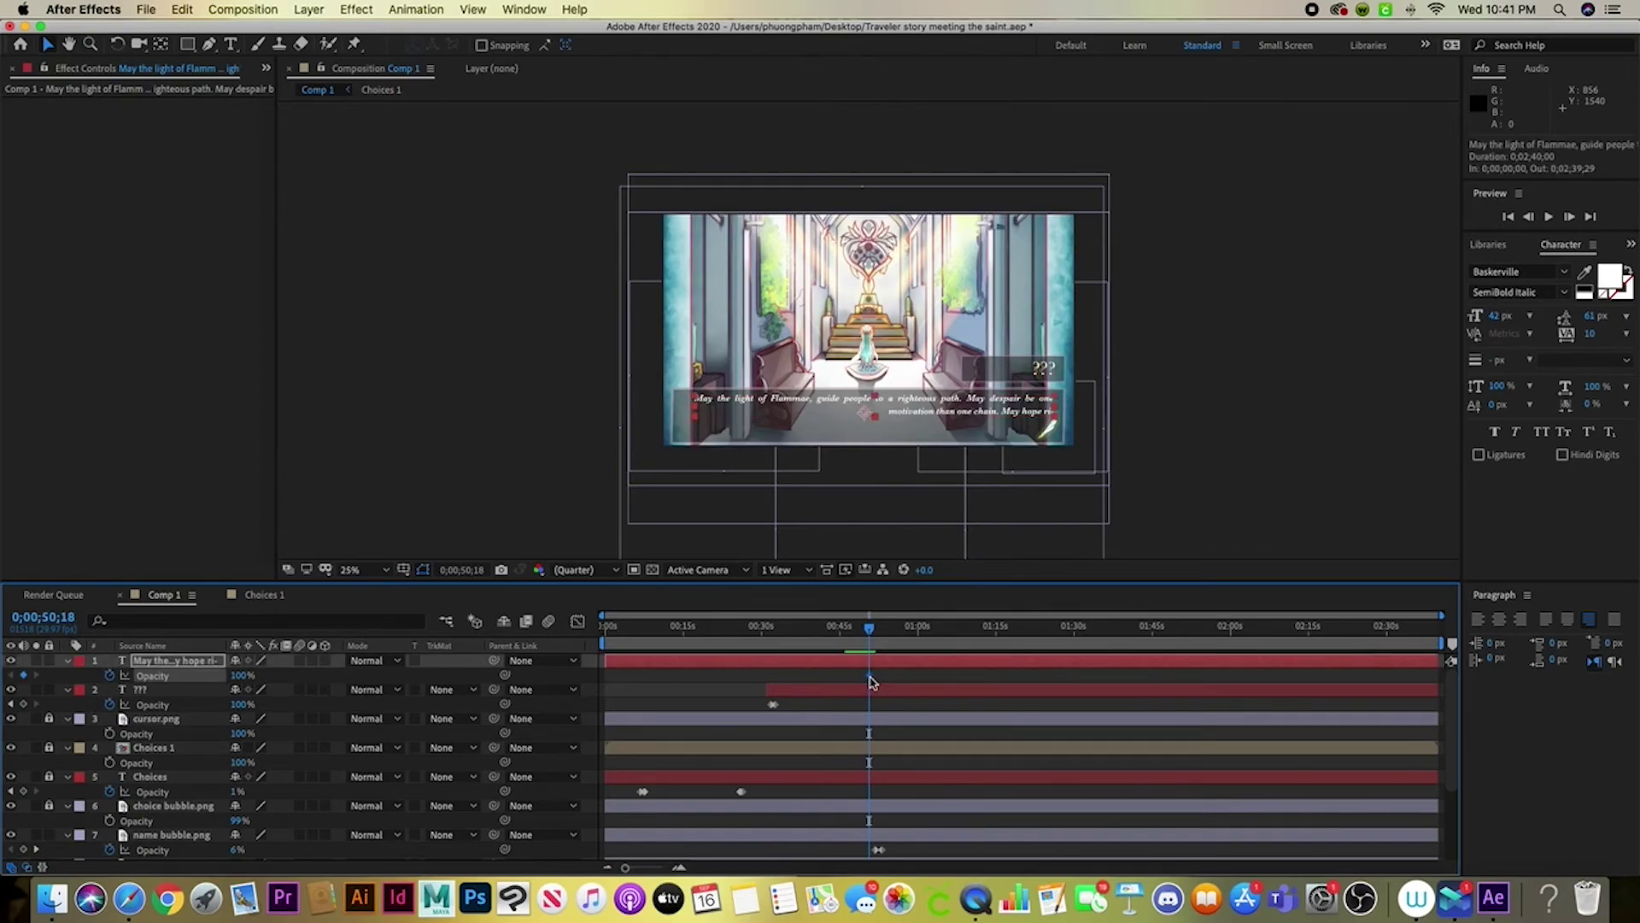
{"action": "left_click_drag", "start_coordinate": [871, 629], "coordinate": [877, 629]}
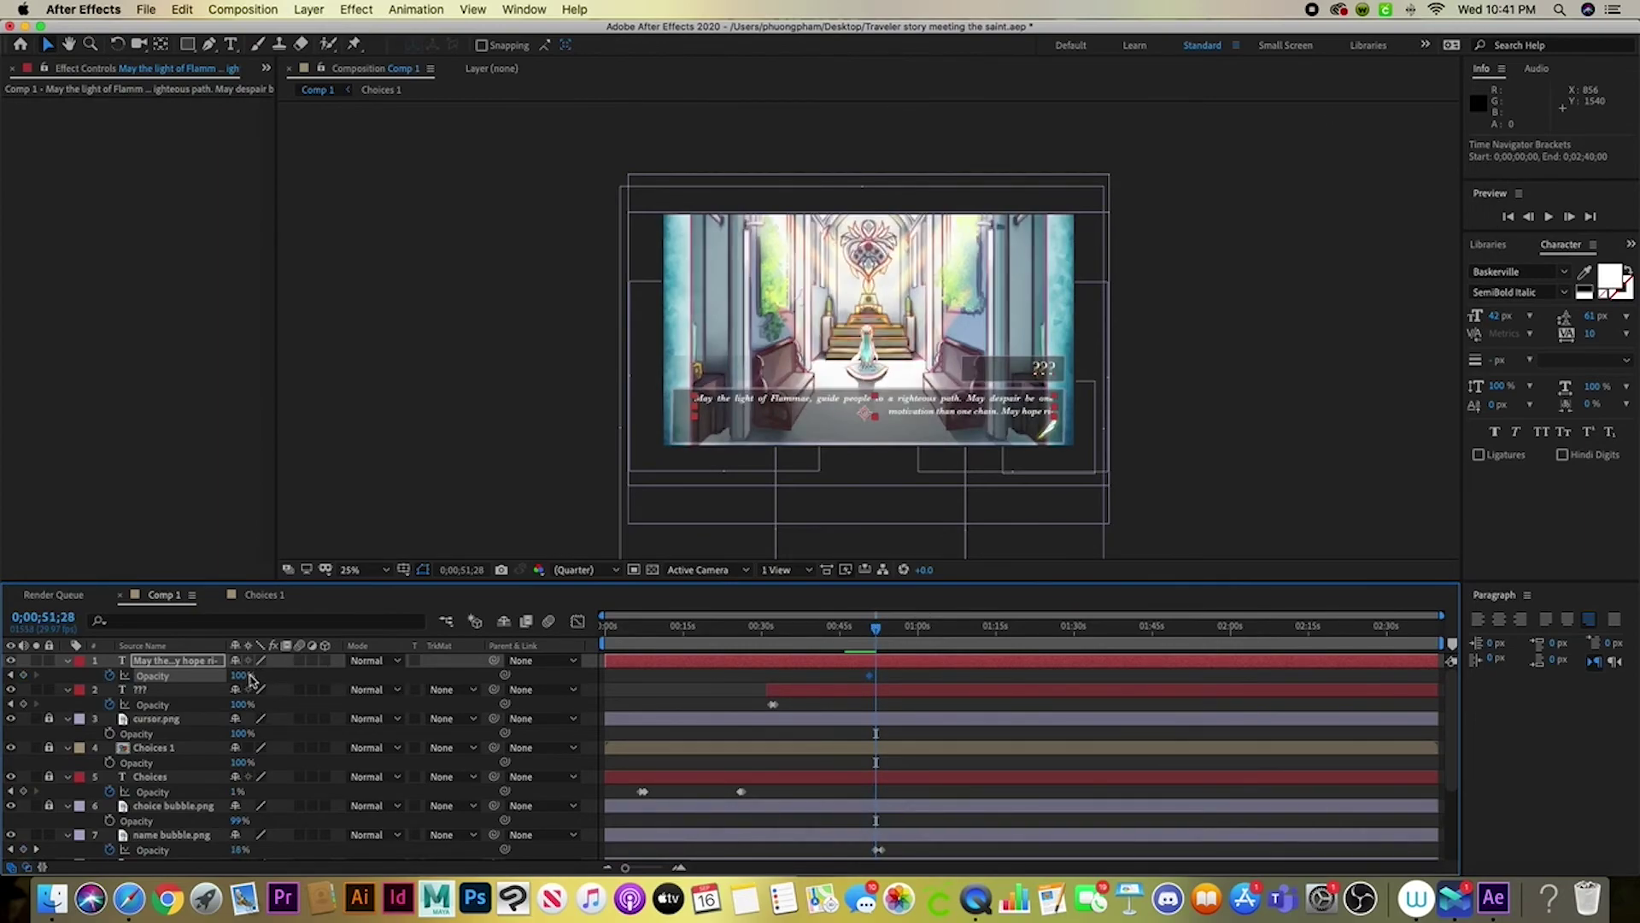
{"action": "left_click_drag", "start_coordinate": [241, 675], "coordinate": [154, 676]}
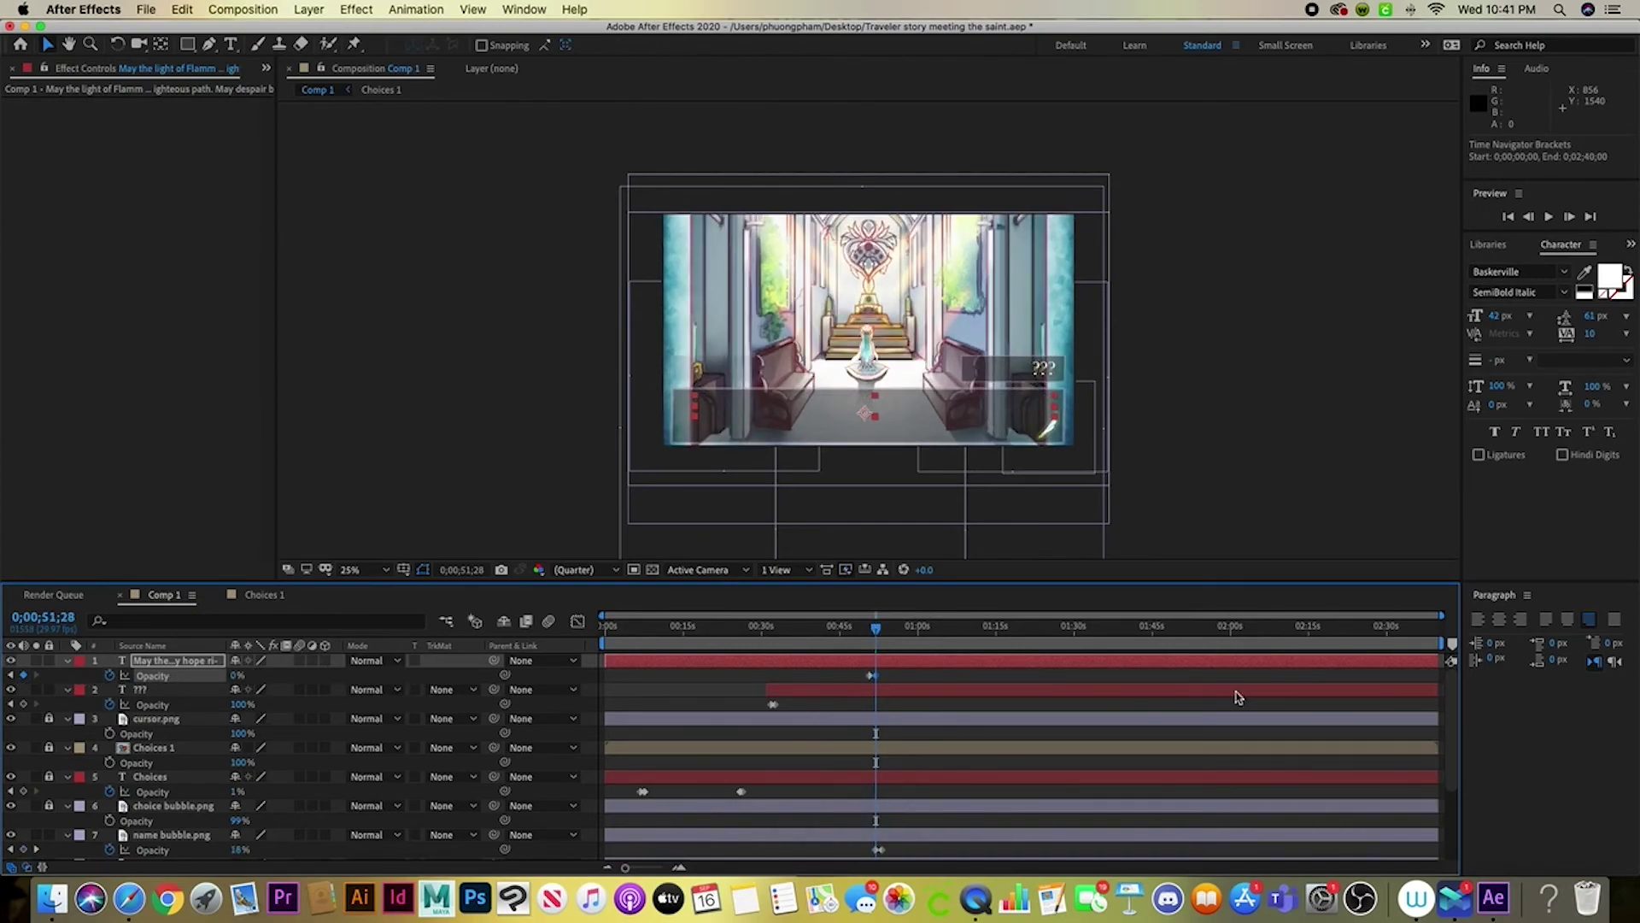
Preview the whole Comp 1 animation from 0;00;00;00 through the dialogue's fade-out
{"action": "left_click_drag", "start_coordinate": [873, 628], "coordinate": [529, 641]}
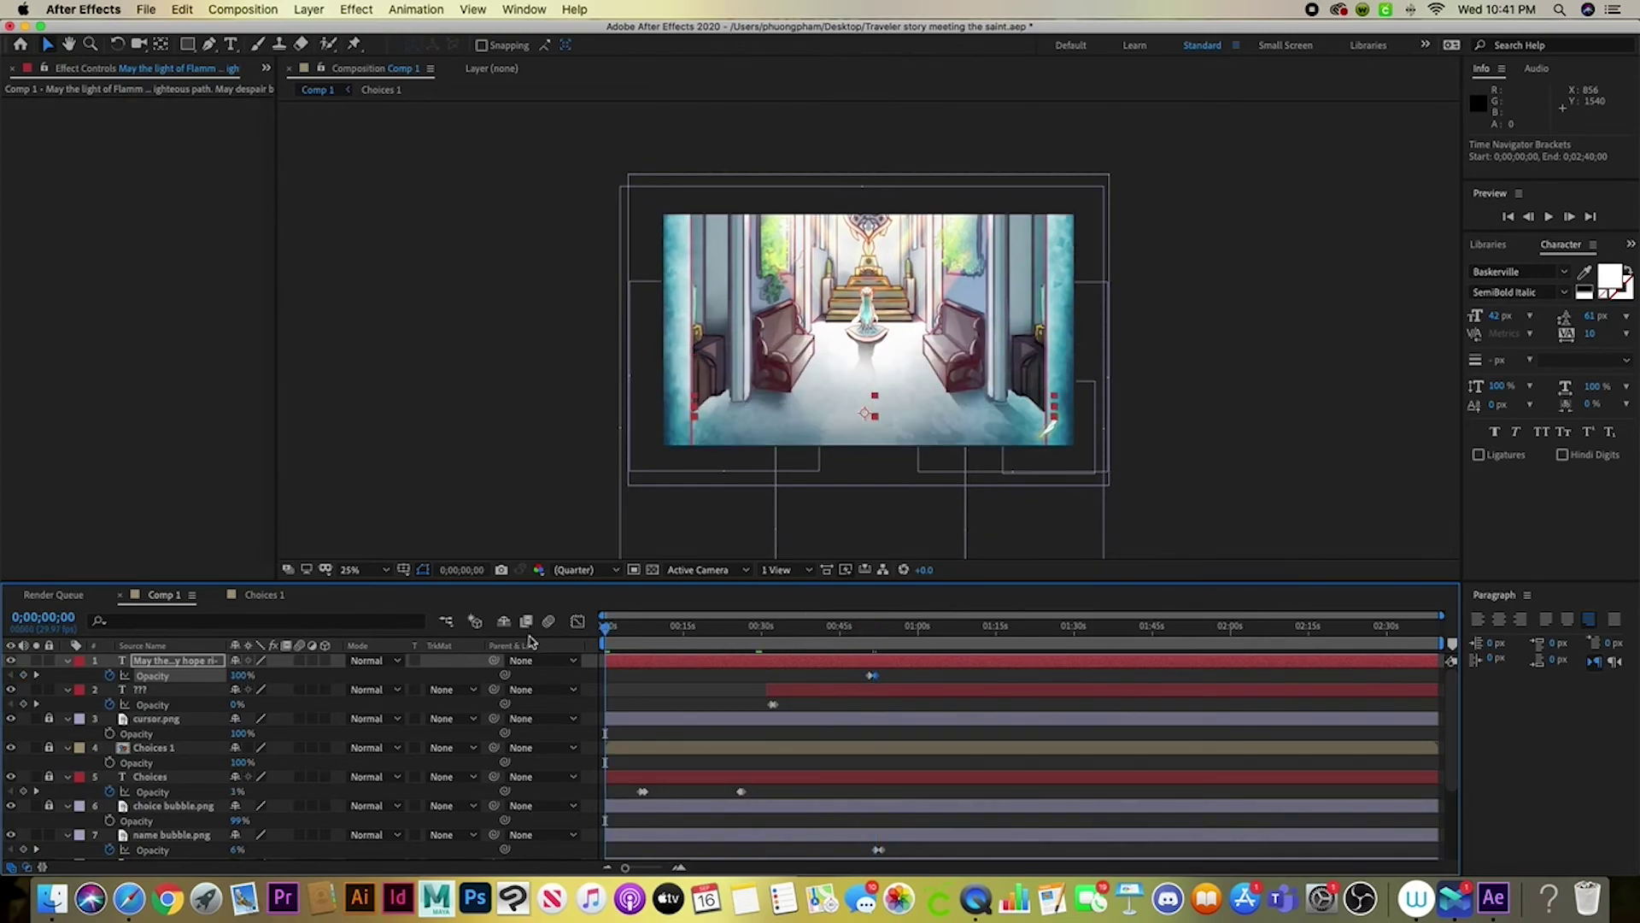
{"action": "key", "text": "space"}
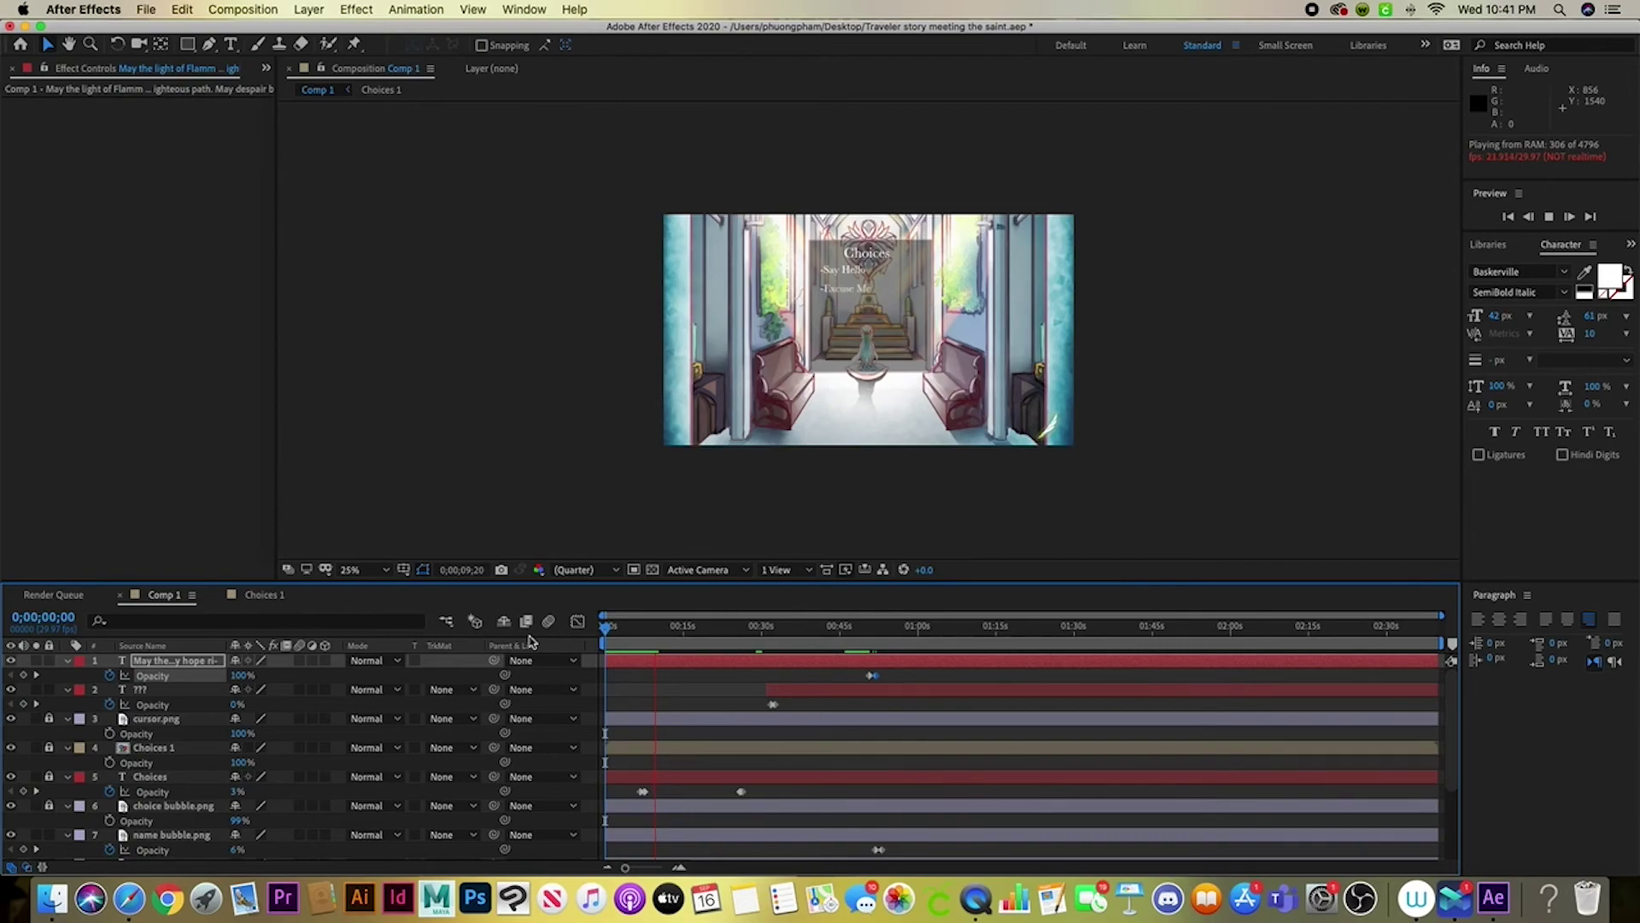
{"action": "key", "text": "space"}
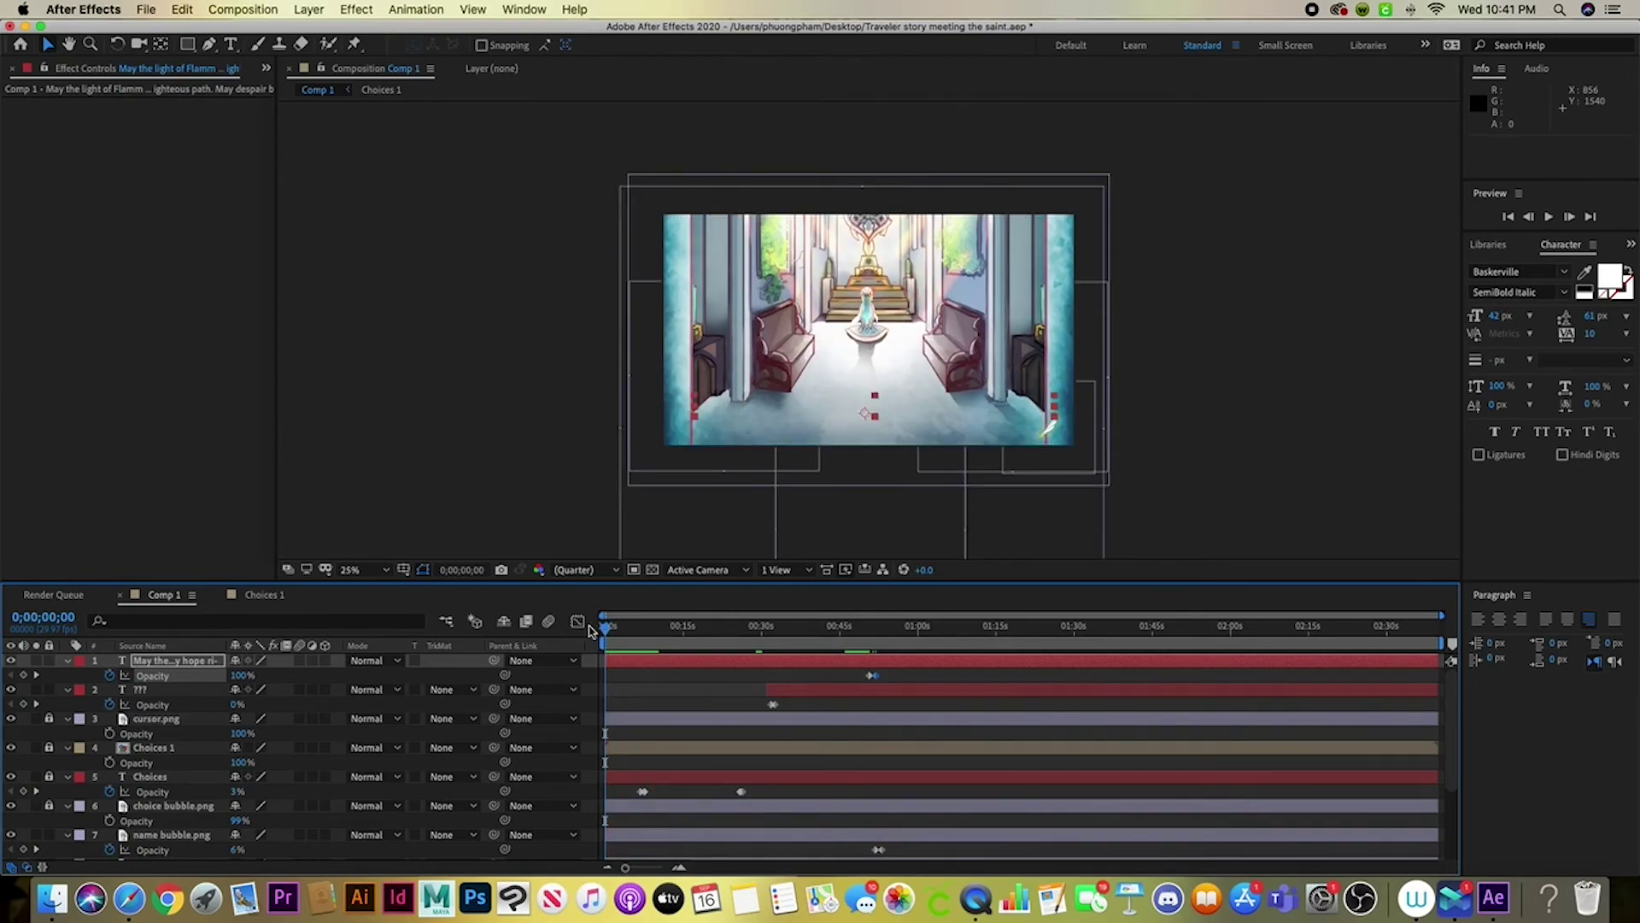
{"action": "key", "text": "space"}
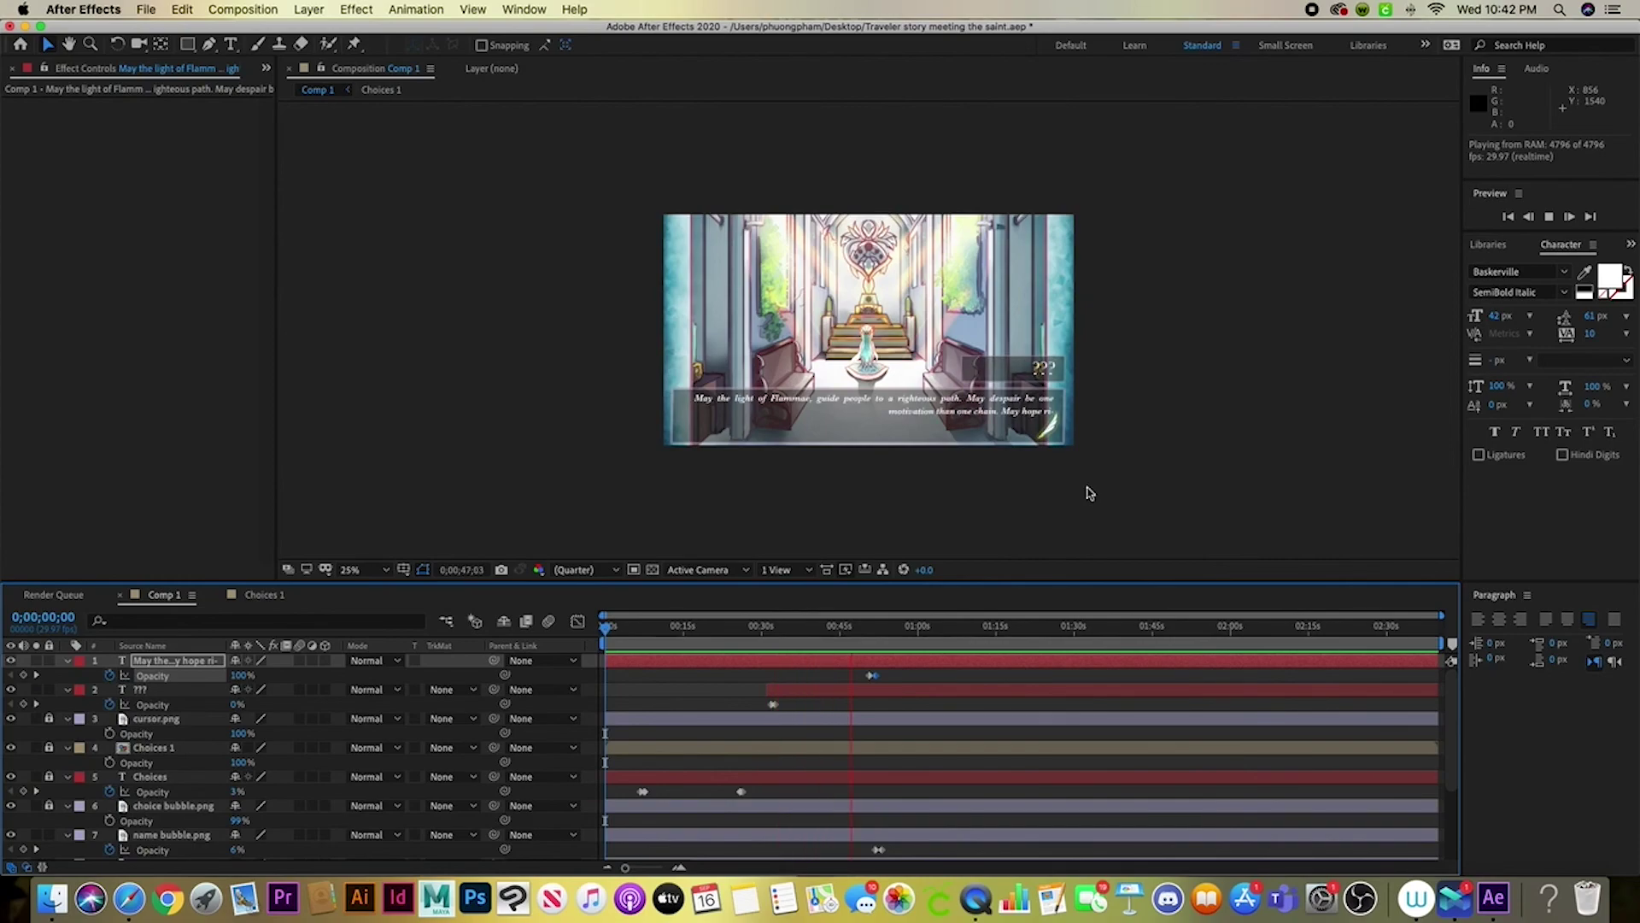
{"action": "key", "text": "space"}
Select the name bubble.png layer on row 7, directly below the choice bubble layer
{"action": "scroll", "coordinate": [827, 756], "scroll_direction": "down", "scroll_amount": 5}
{"action": "left_click", "coordinate": [833, 752]}
{"action": "left_click", "coordinate": [865, 719]}
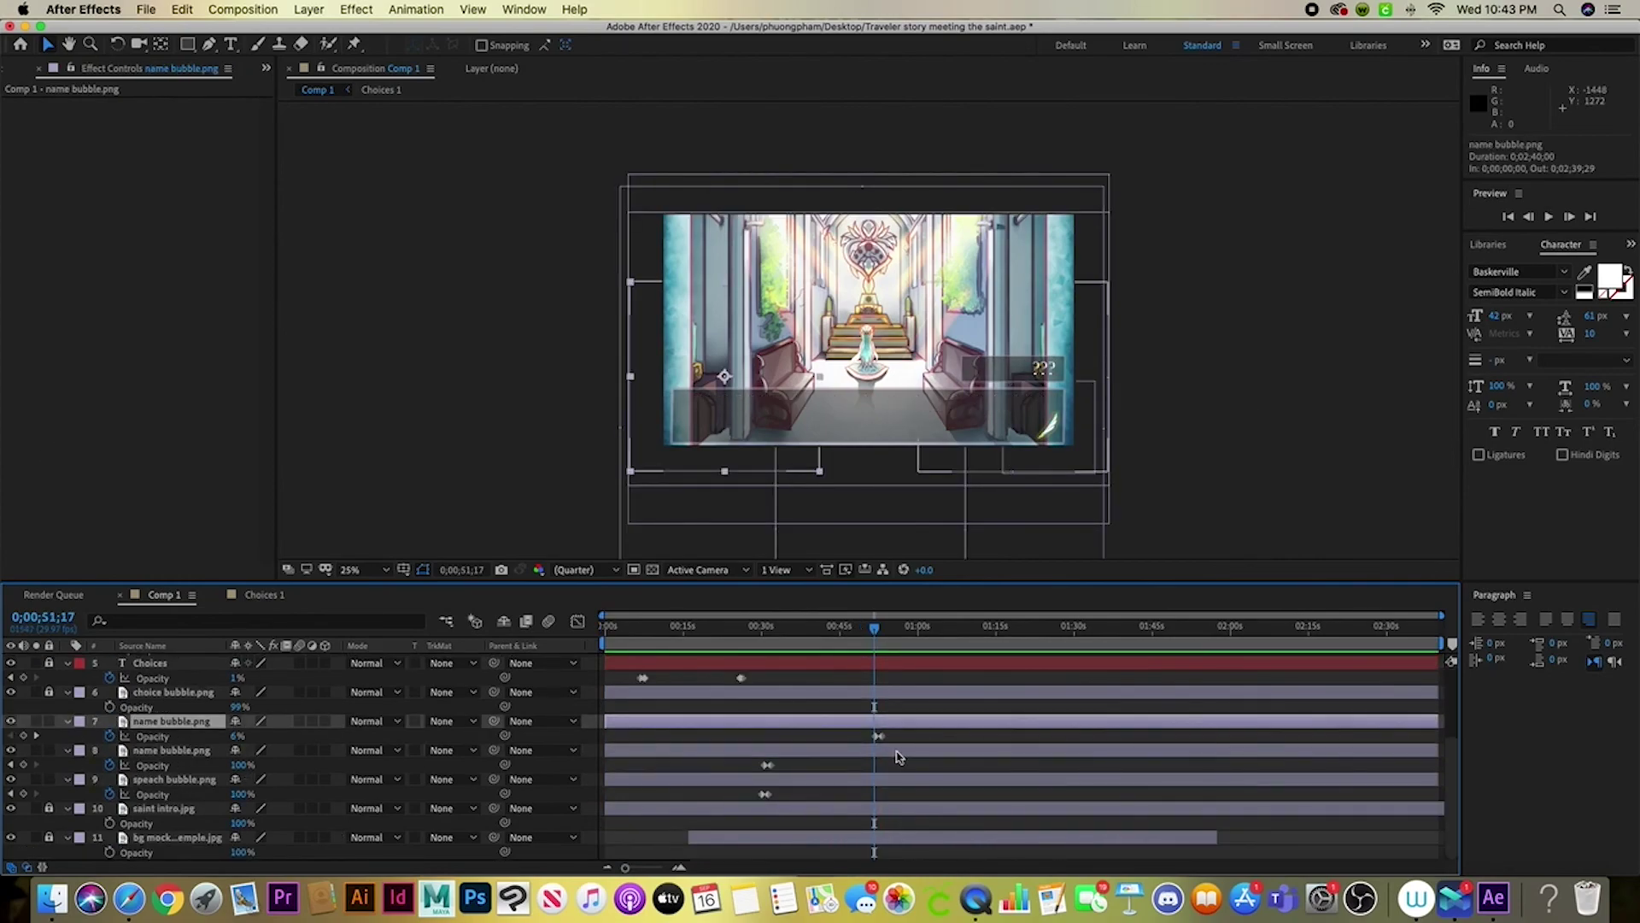